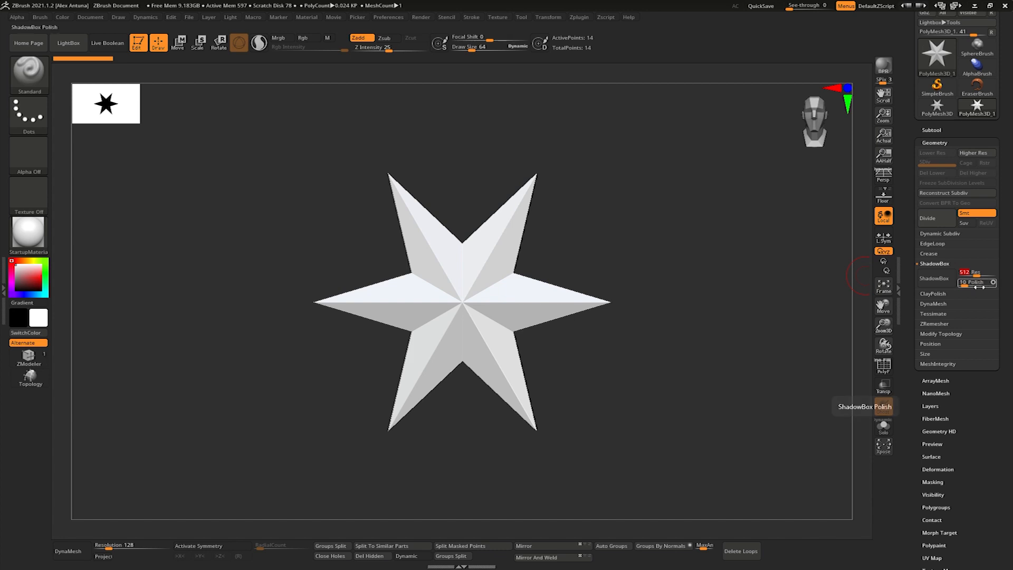
- Turn the star mesh into a ShadowBox and show the eyeglasses reference through it at a see-through value of 56
click(945, 280)
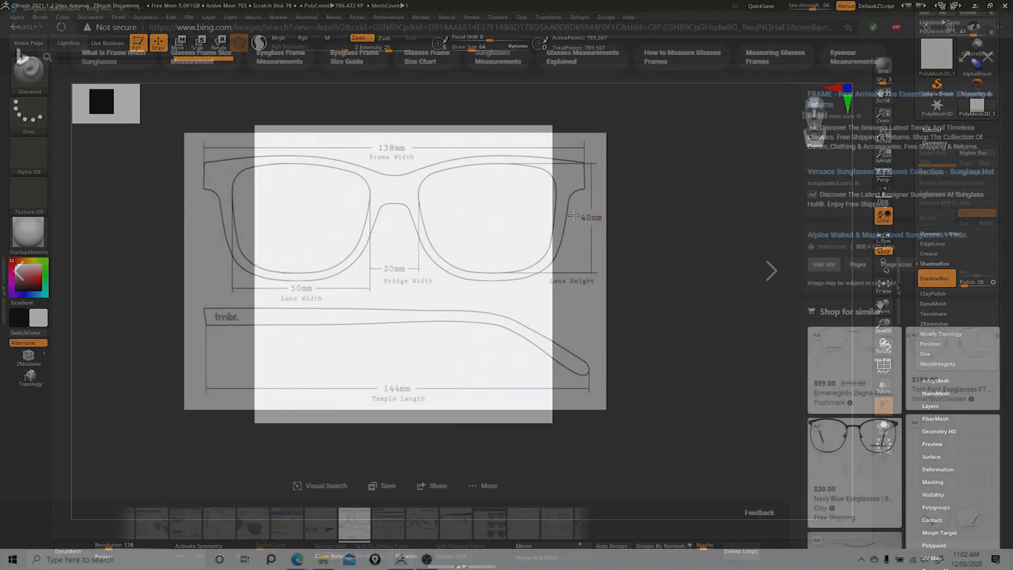
alt+drag(574, 215, 586, 233)
alt+drag(665, 234, 673, 228)
- Enable X symmetry, reduce the draw size to 12, and mask the bridge of the glasses along the reference
key(x)
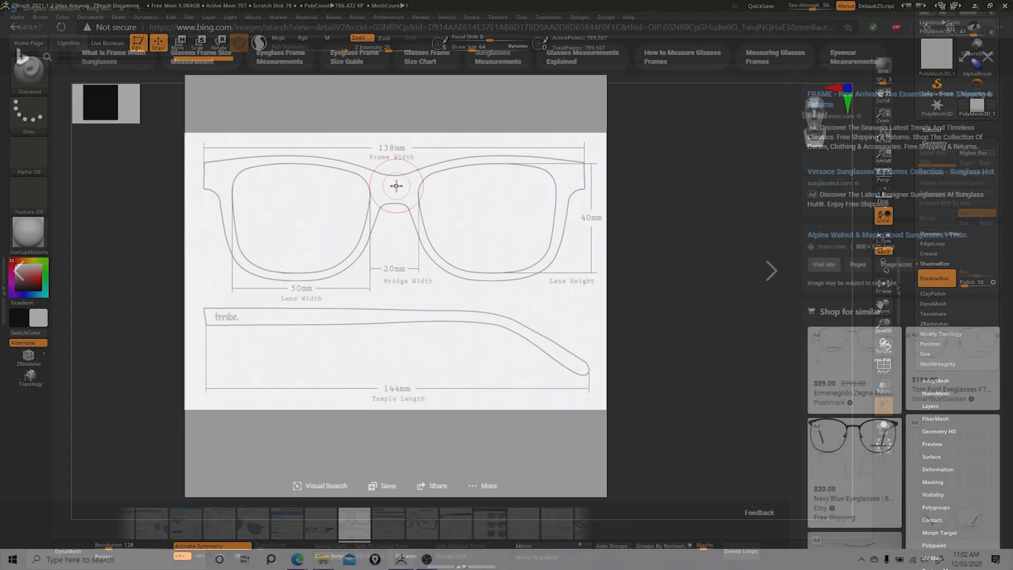
key(bracketleft)
key(bracketleft)
key(bracketleft)
key(bracketleft)
key(ctrl)
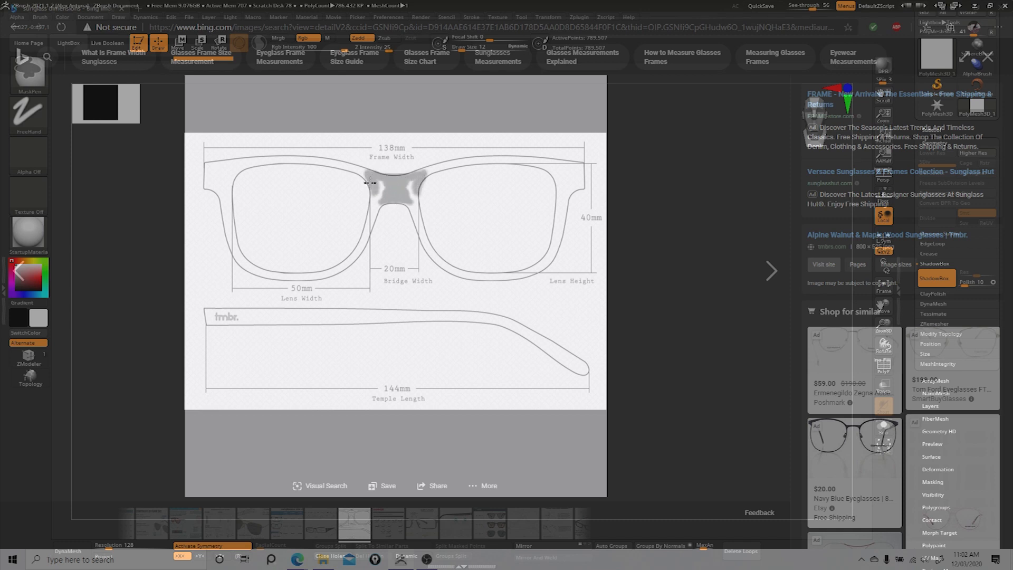
ctrl+drag(387, 185, 380, 198)
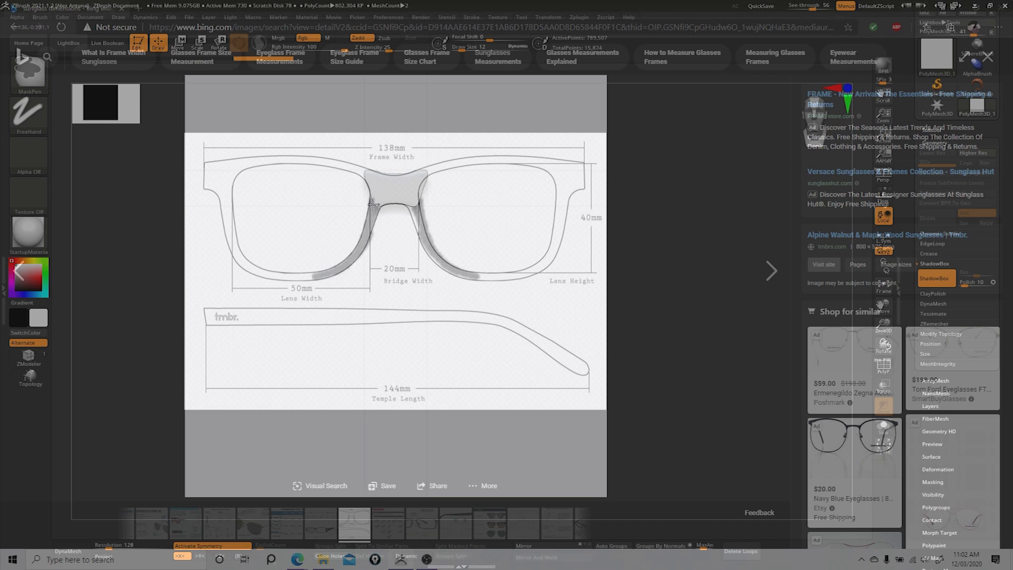
- Mask both lens rims and the outer end pieces along the reference outline to complete the front frame
ctrl+drag(373, 204, 375, 206)
ctrl+drag(314, 276, 315, 277)
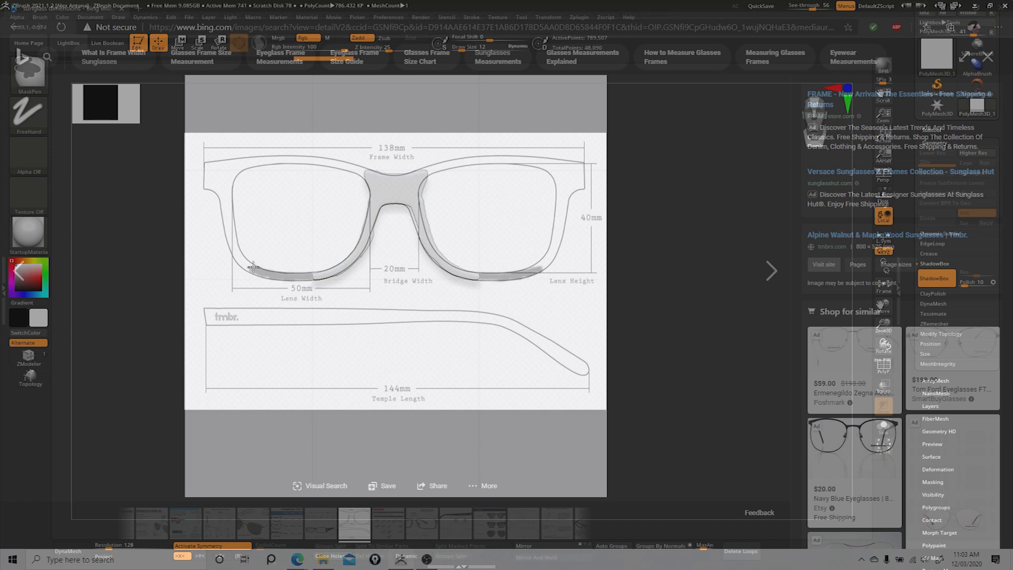
mouse_move(251, 264)
ctrl+mouse_down()
mouse_move(236, 255)
mouse_move(221, 184)
ctrl+mouse_up()
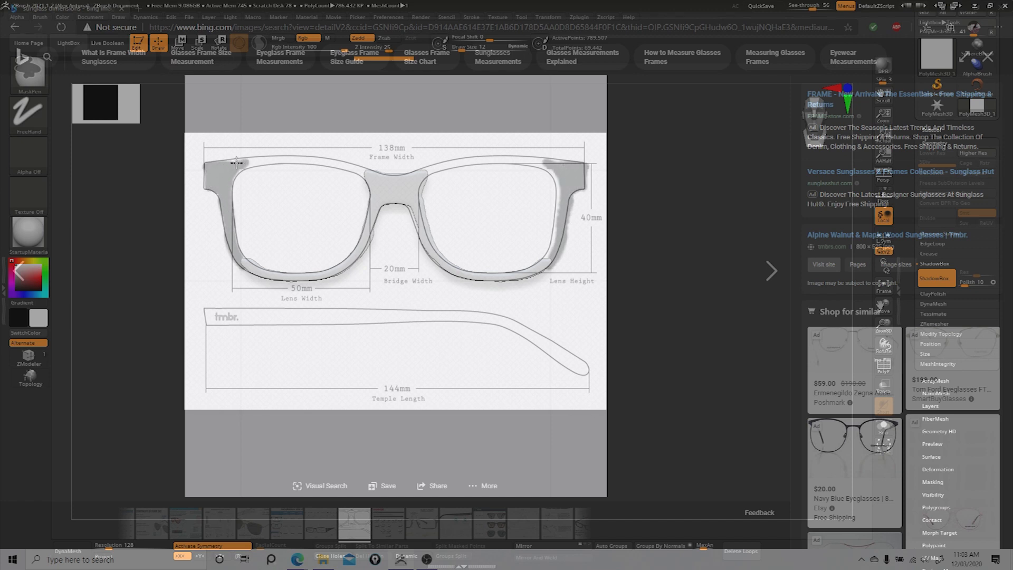
mouse_move(275, 160)
ctrl+mouse_down()
mouse_move(342, 159)
mouse_move(370, 177)
mouse_move(274, 158)
ctrl+mouse_up()
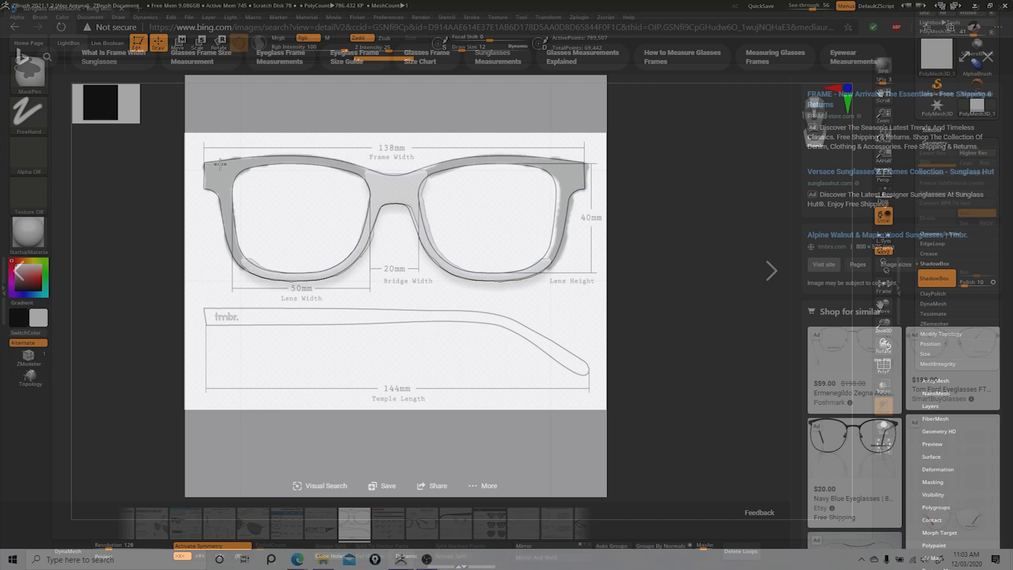
ctrl+drag(228, 210, 229, 205)
mouse_move(474, 251)
right_down()
mouse_move(441, 283)
mouse_move(515, 264)
mouse_move(434, 211)
right_up()
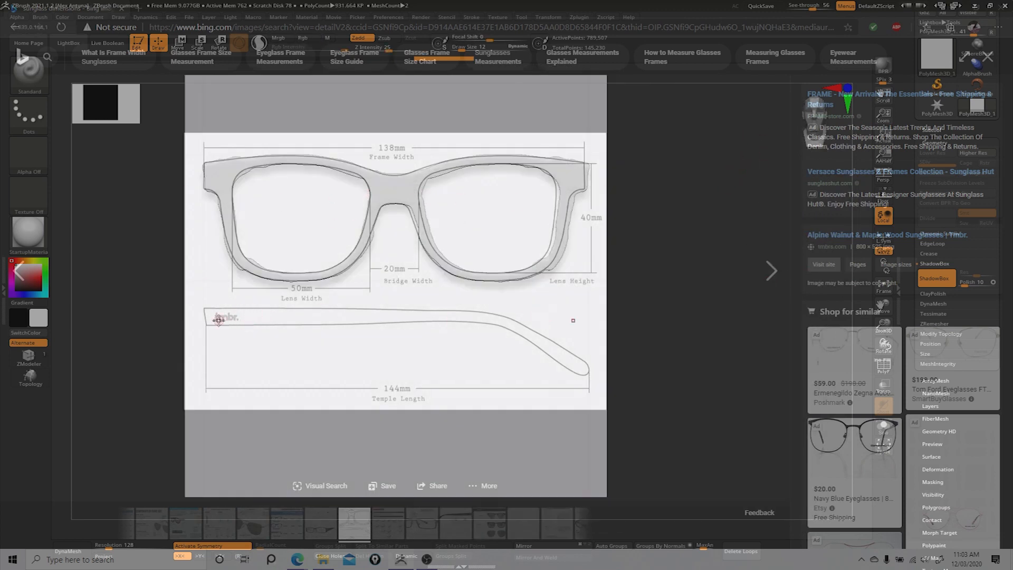
- Switch off symmetry and mask the whole temple arm along the reference, from its hinge end to the curved tip
key(x)
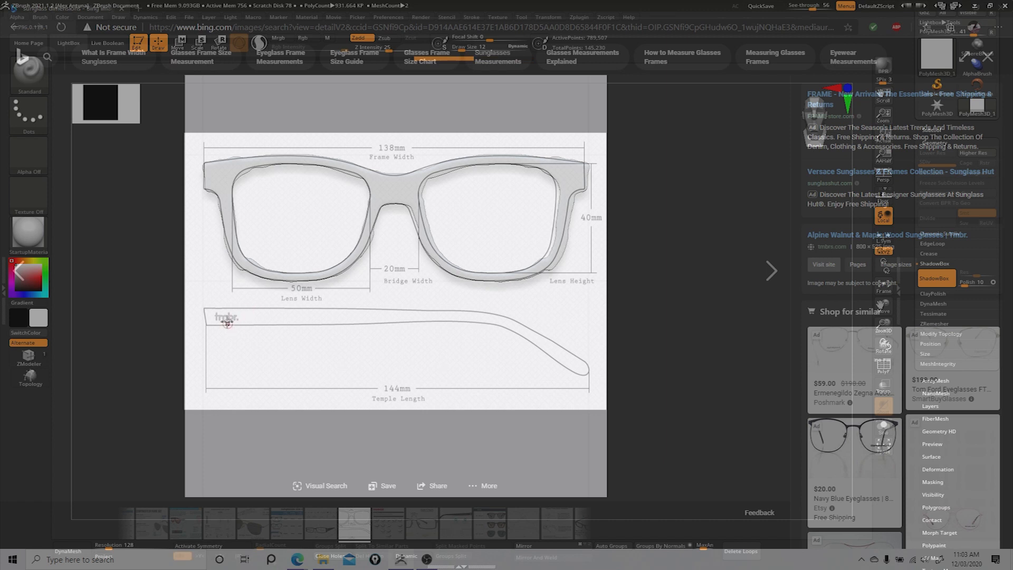
key(ctrl)
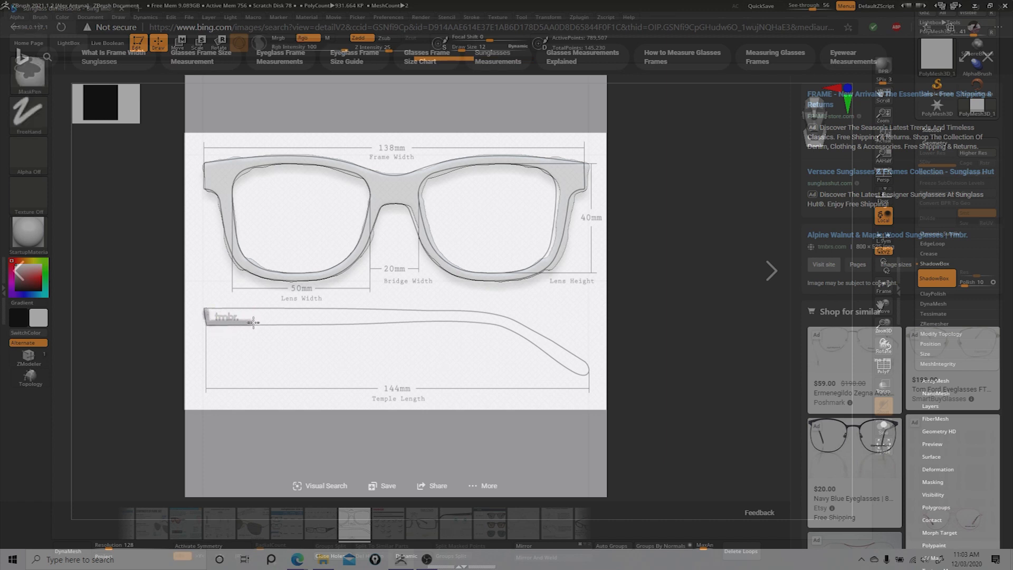
ctrl+drag(303, 317, 227, 313)
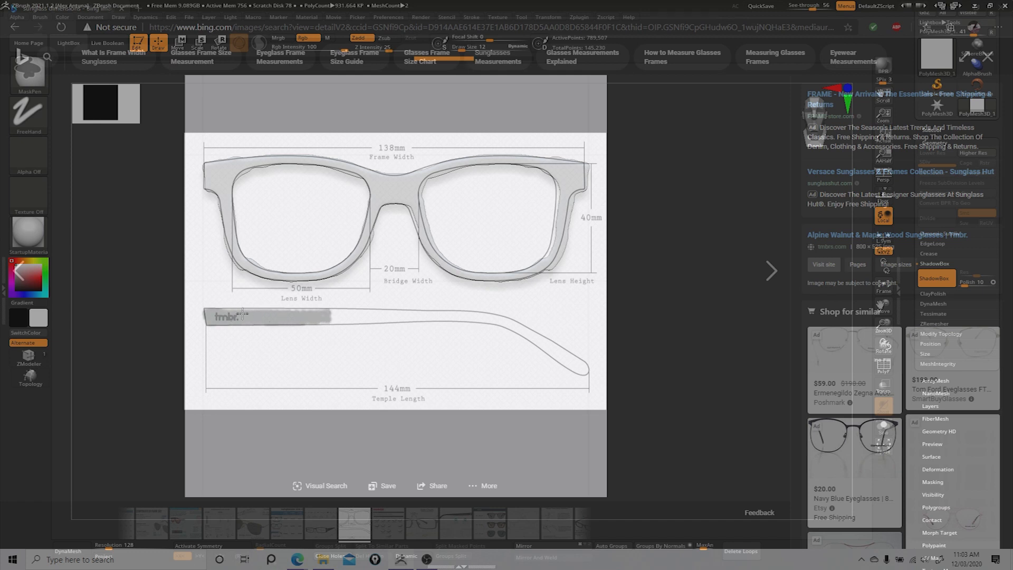
ctrl+drag(243, 313, 328, 314)
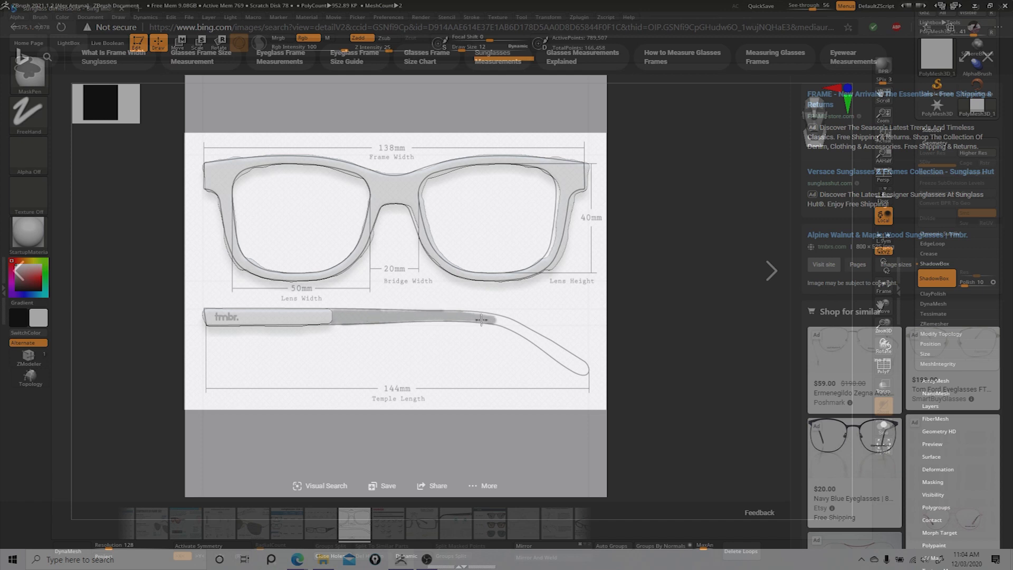
ctrl+drag(481, 319, 491, 320)
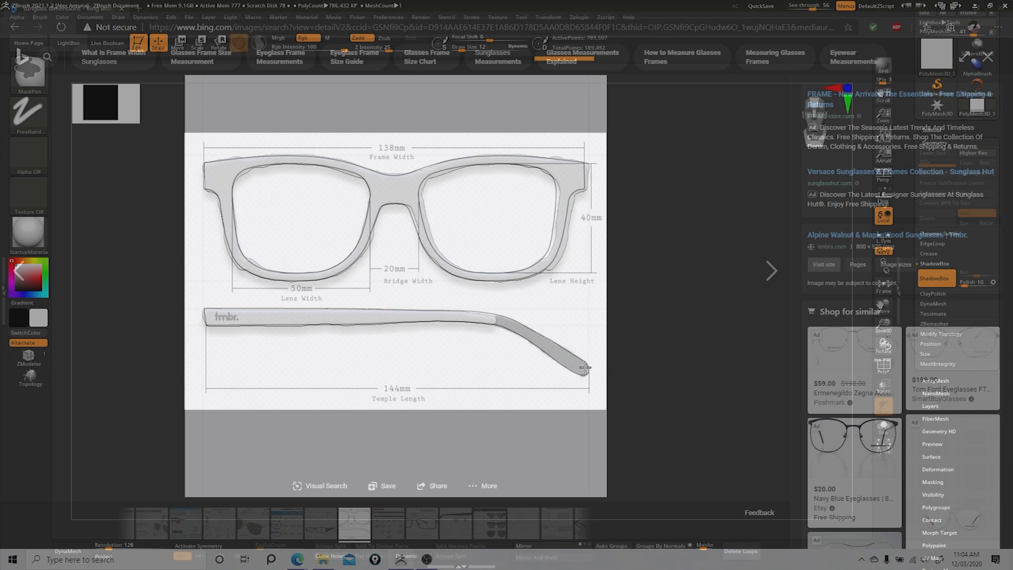
ctrl+drag(585, 367, 585, 369)
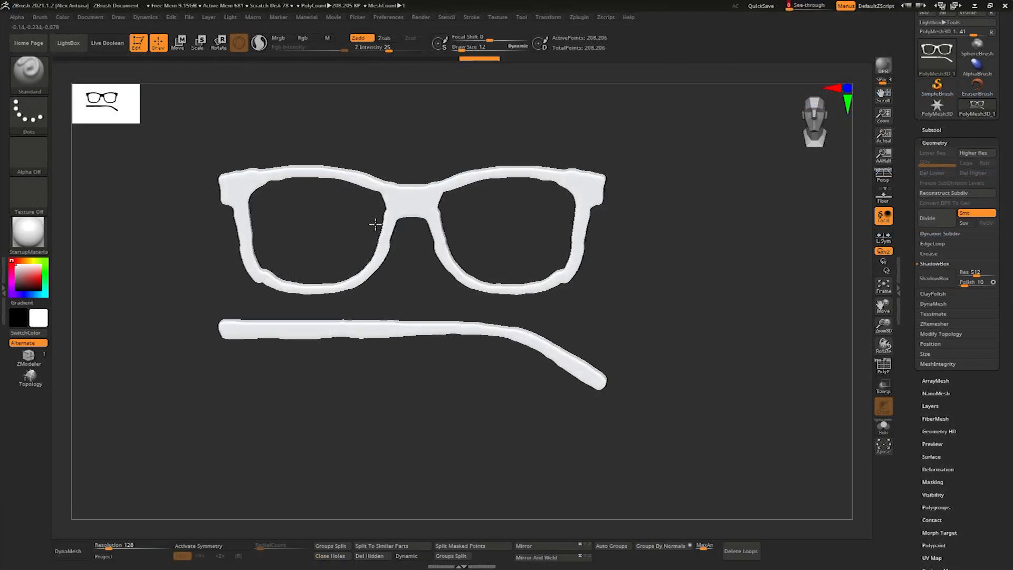
- Leave the reference view and thin the frame and temple meshes along their depth with the gizmo
drag(296, 232, 418, 228)
key(w)
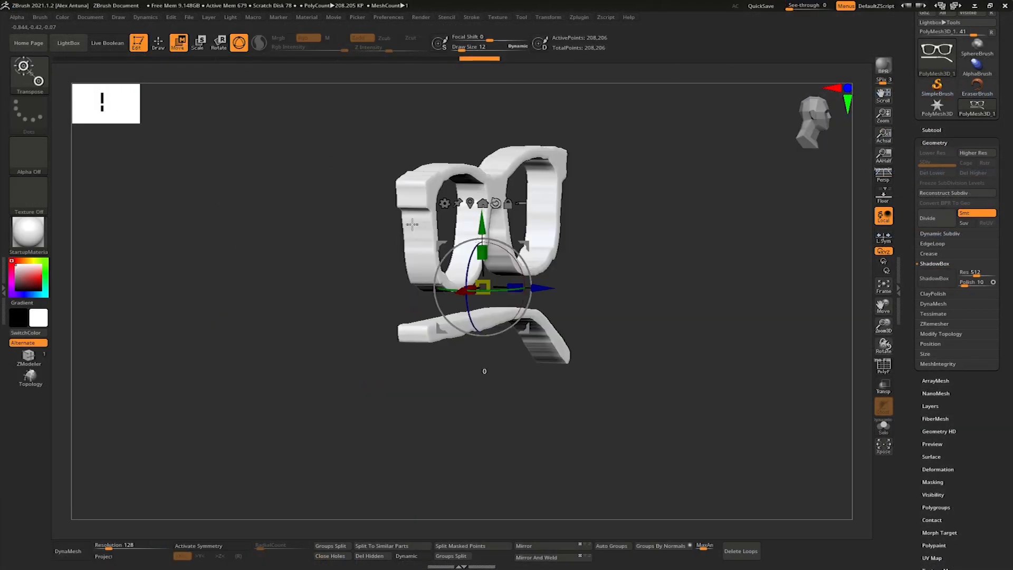
mouse_move(448, 299)
mouse_down()
mouse_move(435, 300)
mouse_move(438, 281)
mouse_up()
shift+right_drag(475, 279, 450, 268)
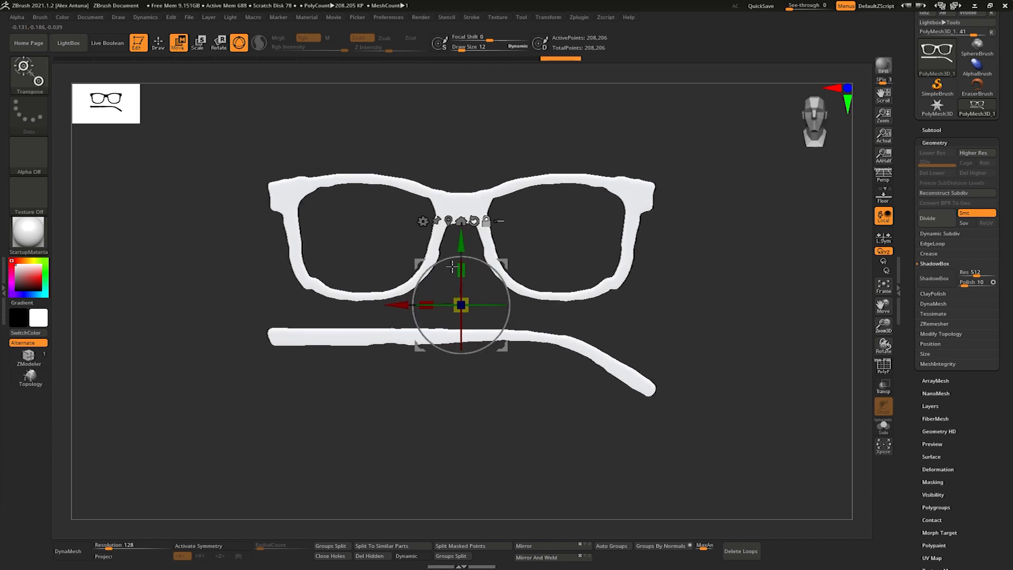
key(q)
shift+right_drag(597, 283, 616, 296)
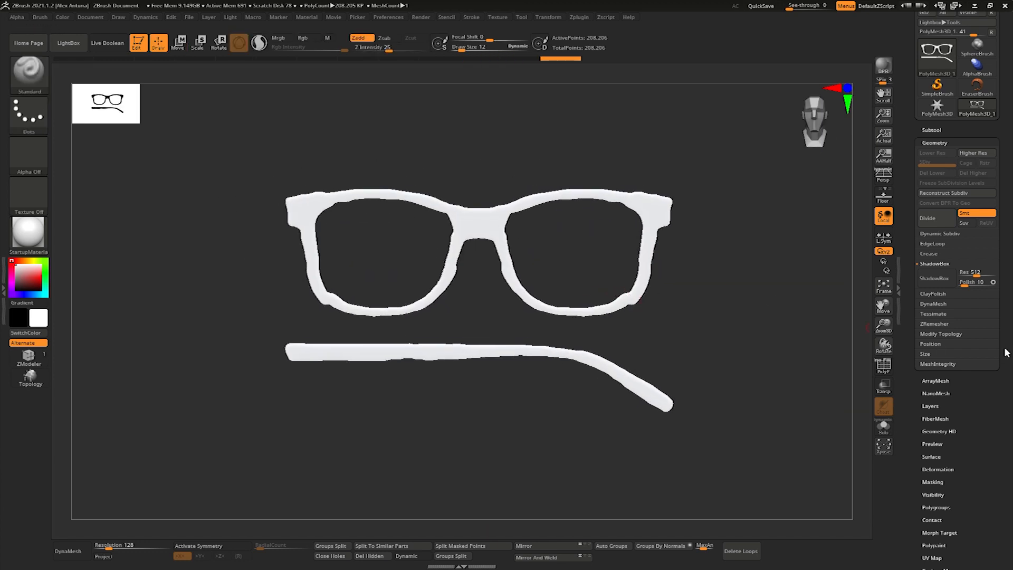
- Display the polyframe and run ZRemesher six times on the glasses, with Half enabled and Adapt off
click(947, 324)
key(shift+f)
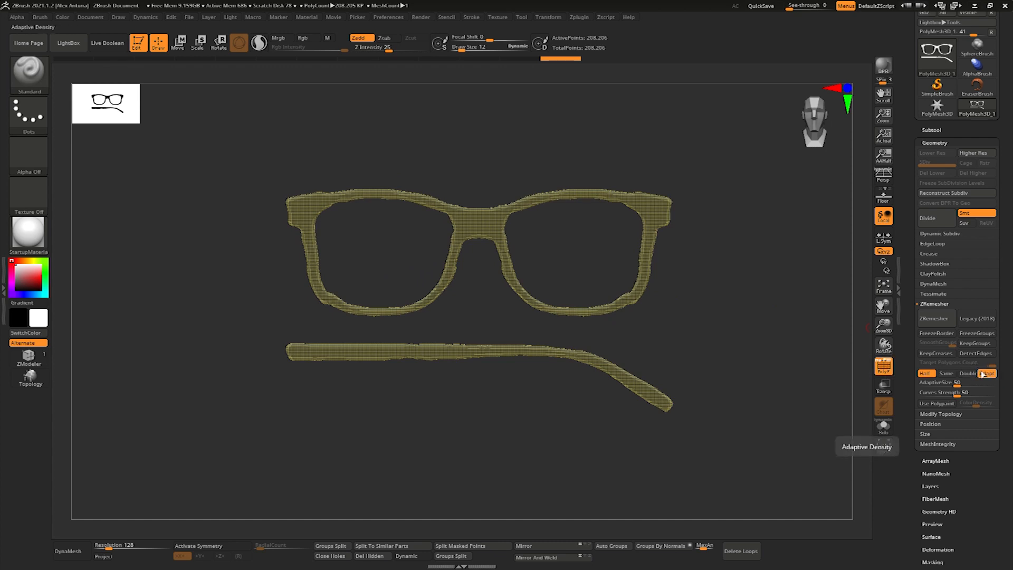
click(935, 323)
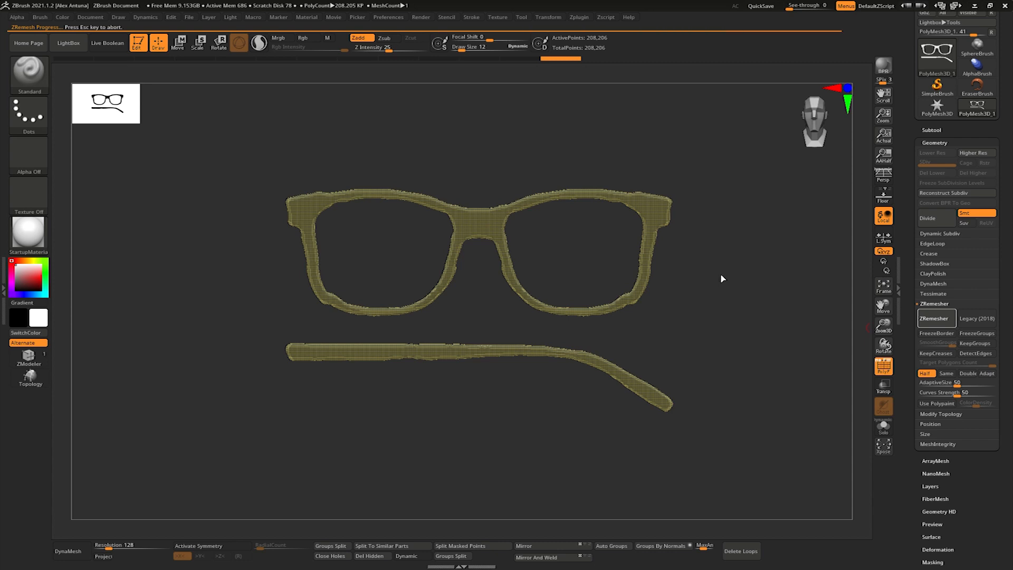
drag(688, 281, 740, 285)
click(936, 323)
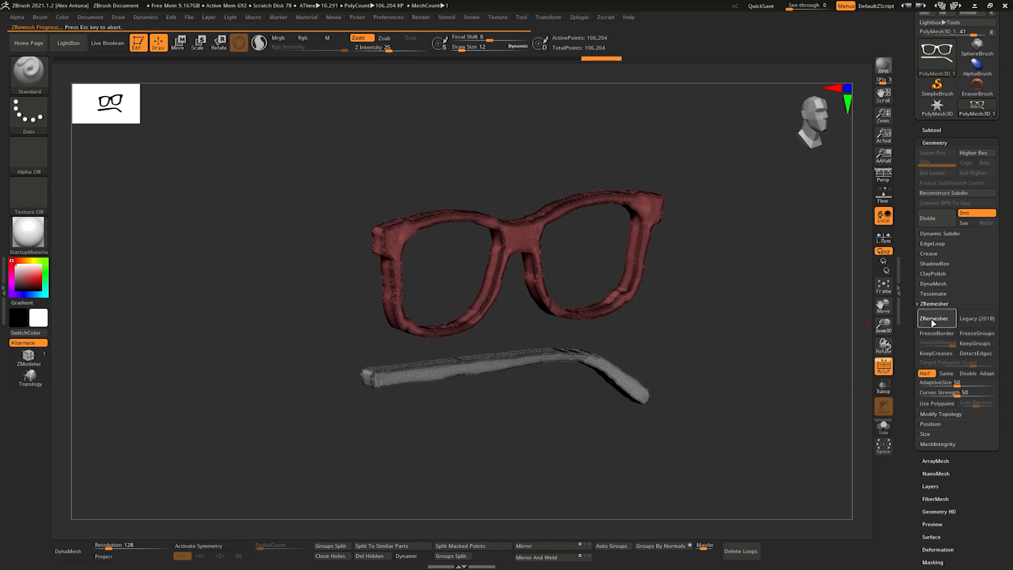
click(933, 323)
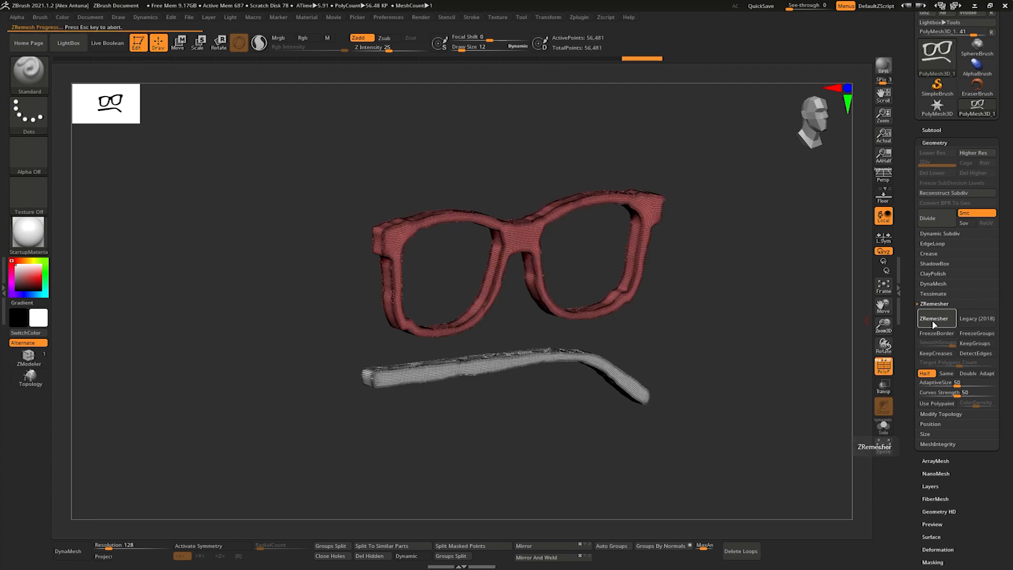
click(935, 323)
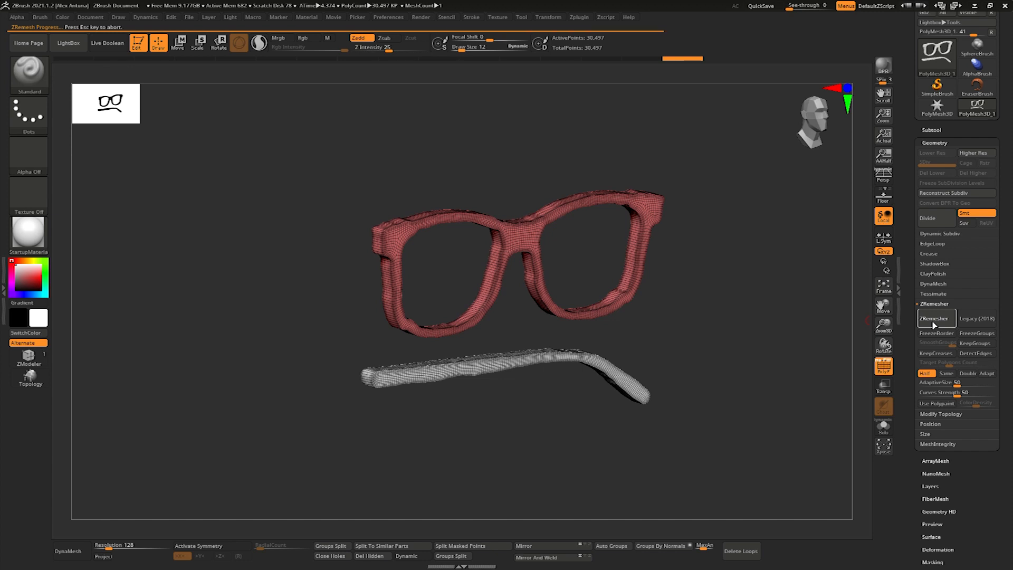
click(935, 323)
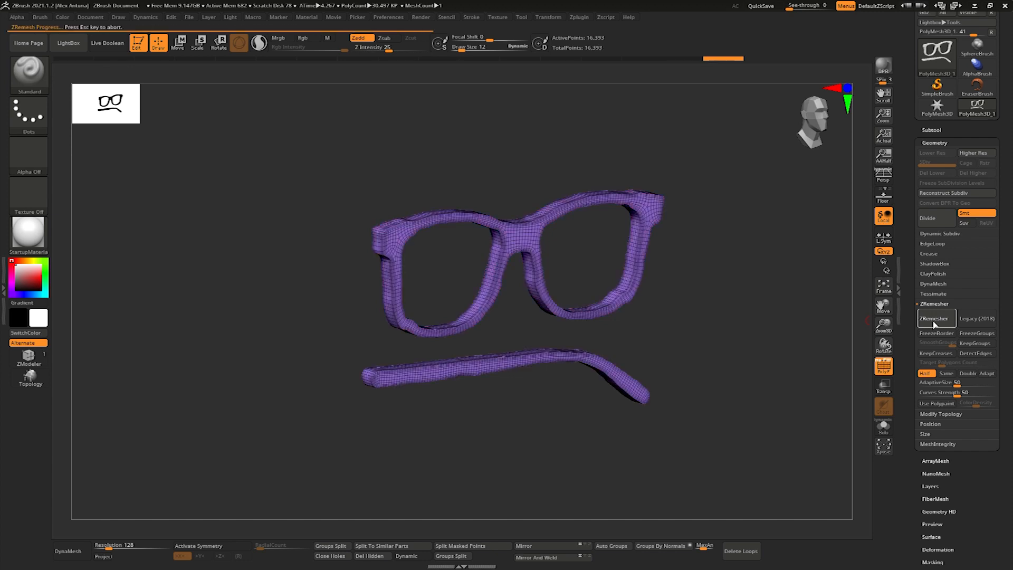
click(935, 323)
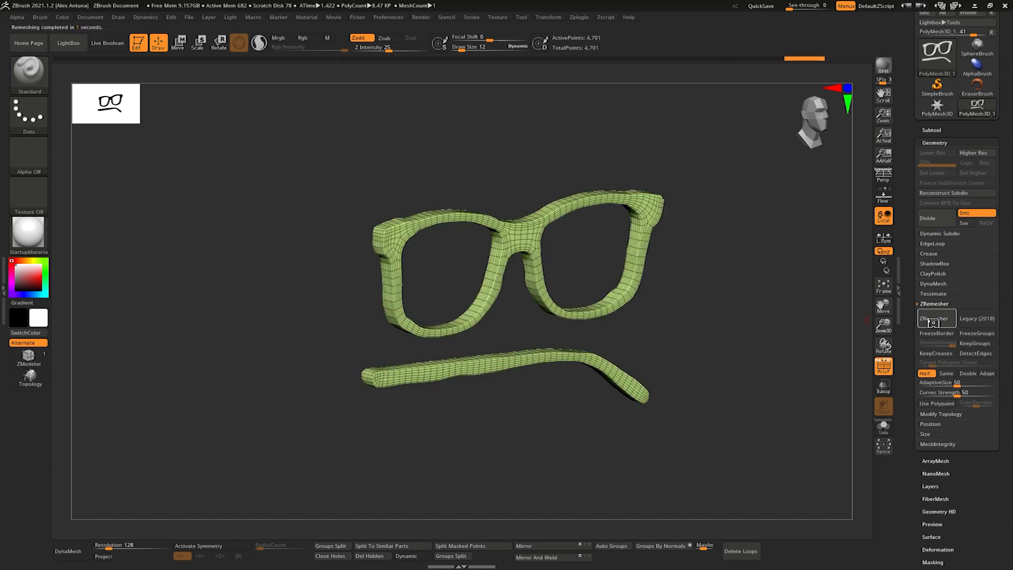
- Split the front frame and the temple arm into separate subtools by polygroup
shift+drag(787, 345, 519, 471)
click(333, 547)
click(311, 557)
- Place the temple arm behind one end of the front frame and rotate it into a folded, slightly angled position
alt+click(515, 355)
shift+drag(512, 325, 492, 399)
key(w)
ctrl+drag(481, 315, 628, 239)
drag(658, 199, 584, 274)
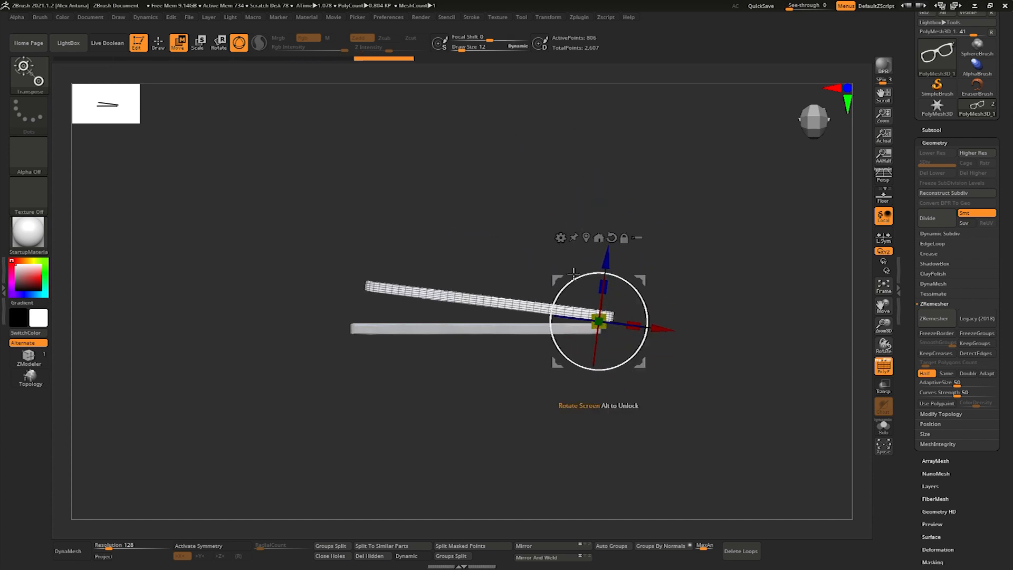
drag(614, 398, 618, 198)
drag(645, 235, 650, 315)
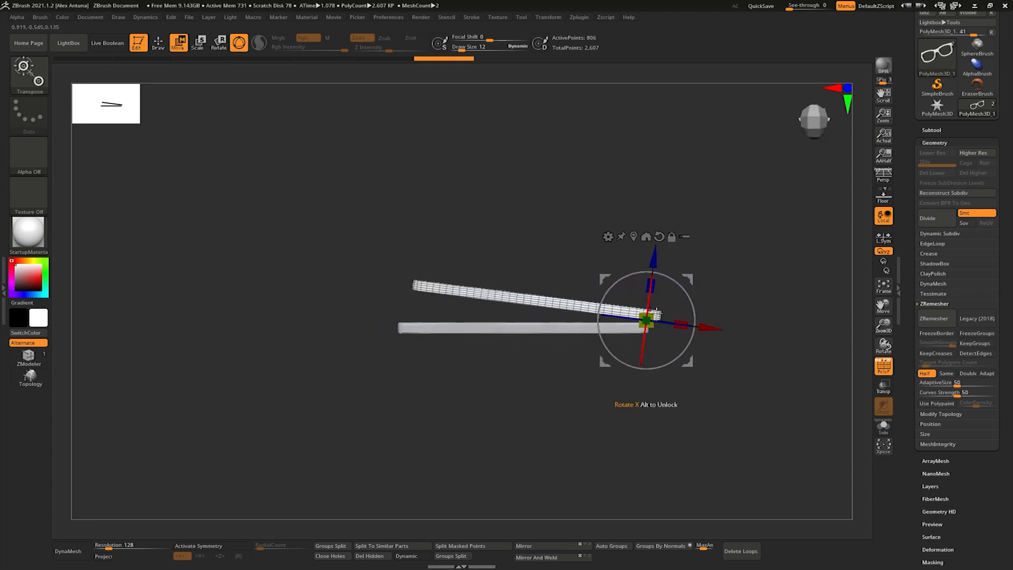
- Duplicate the temple subtool and rotate the copy to fold from the opposite end of the frame
click(932, 130)
click(929, 451)
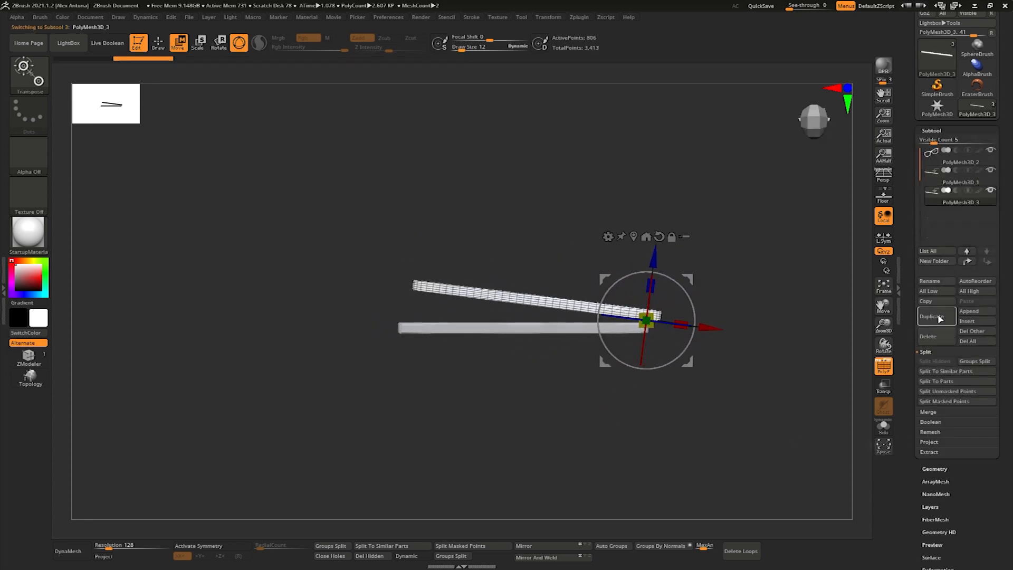
drag(690, 275, 419, 409)
alt+drag(498, 283, 487, 263)
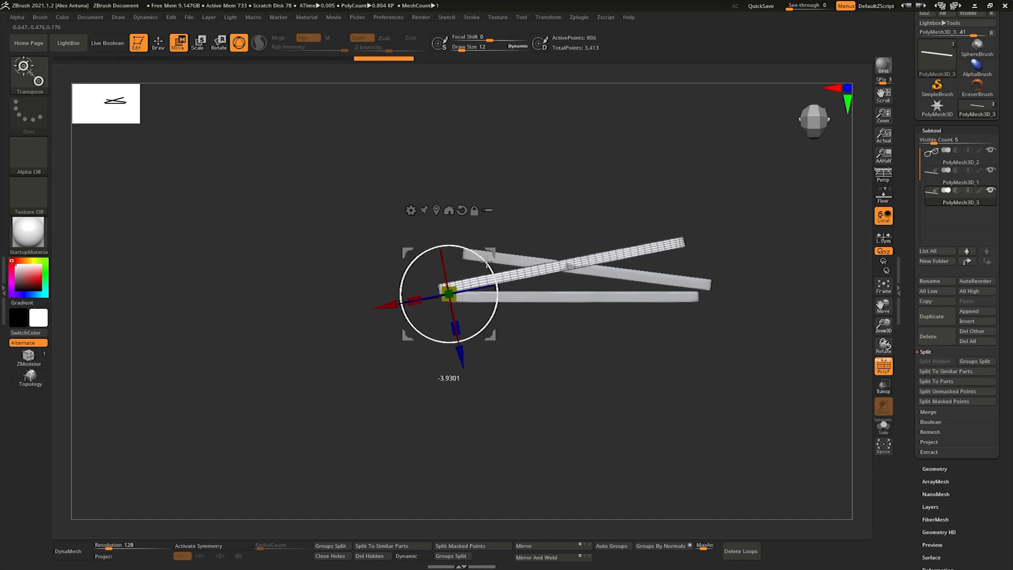
- Adjust the placement of the two temples so they fold behind the frame, and make the front frame the active subtool
alt+click(654, 278)
drag(728, 251, 731, 249)
right_drag(691, 275, 678, 224)
ctrl+right_drag(678, 224, 622, 243)
mouse_move(569, 205)
mouse_down()
mouse_move(575, 213)
mouse_move(559, 206)
mouse_up()
alt+click(591, 270)
mouse_move(583, 211)
right_down()
mouse_move(592, 250)
mouse_move(588, 242)
mouse_move(635, 233)
mouse_move(609, 179)
mouse_move(565, 174)
mouse_move(602, 220)
mouse_move(568, 175)
mouse_move(627, 222)
mouse_move(654, 201)
mouse_move(581, 193)
right_up()
key(q)
key(f)
alt+click(546, 189)
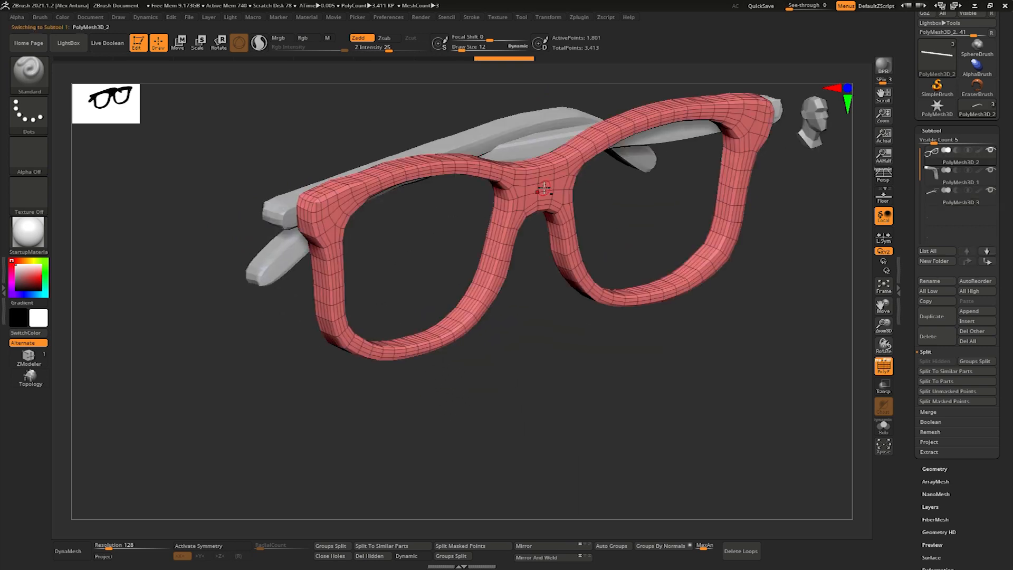
drag(910, 410, 916, 348)
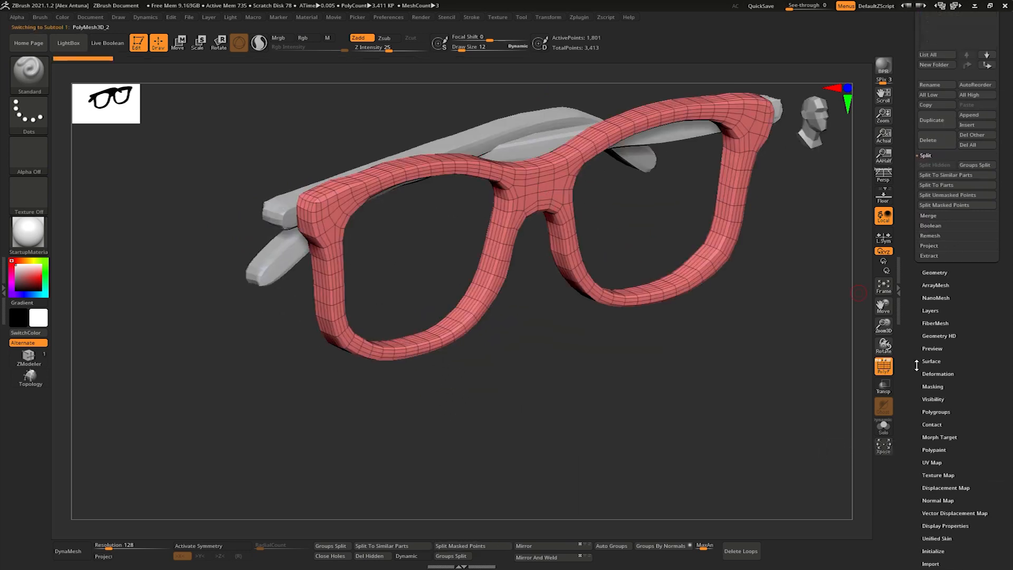
- Try polygrouping the front frame by normals with different maximum angle tolerances
click(658, 548)
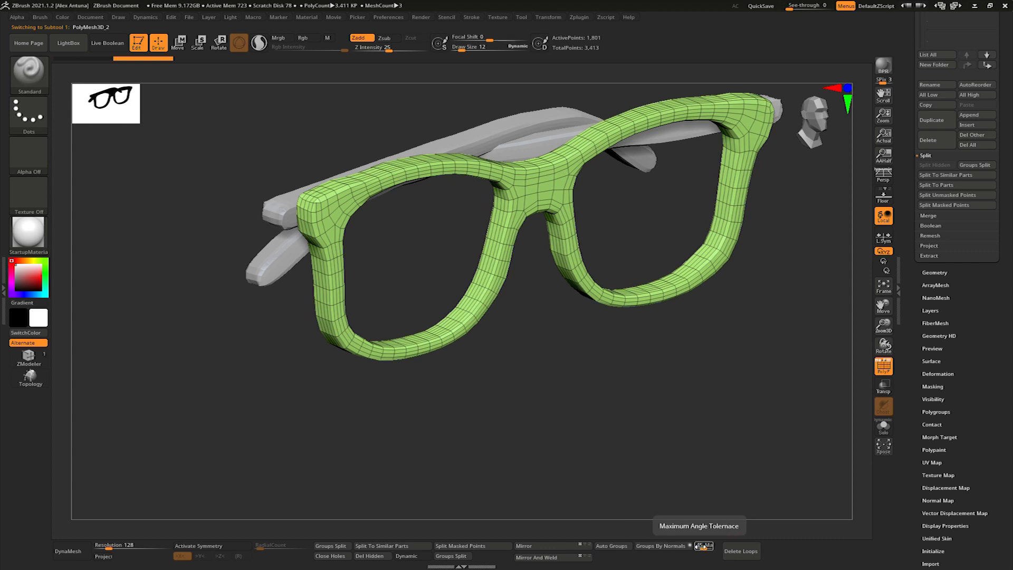
drag(702, 547, 698, 547)
click(667, 549)
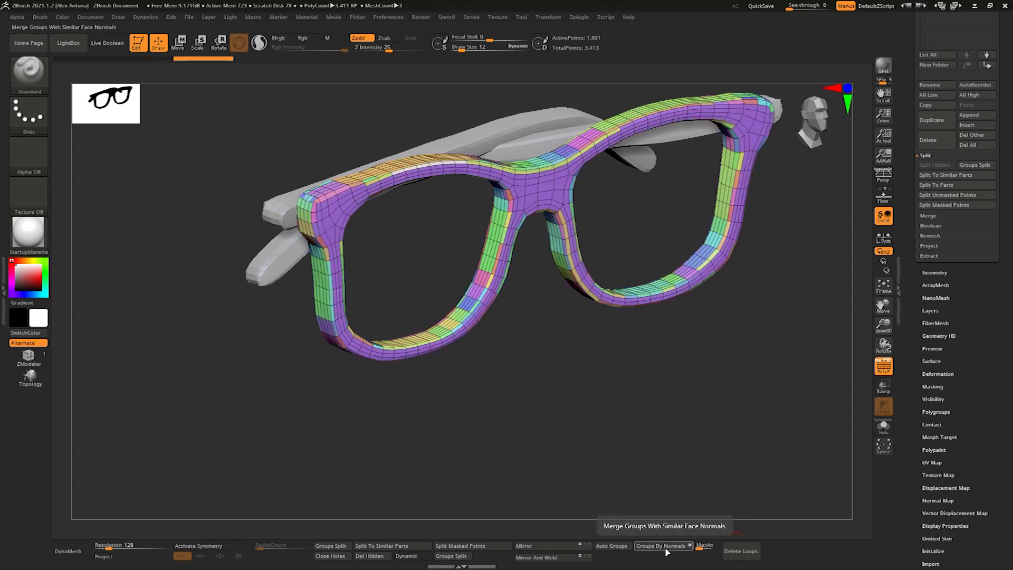
drag(697, 547, 703, 549)
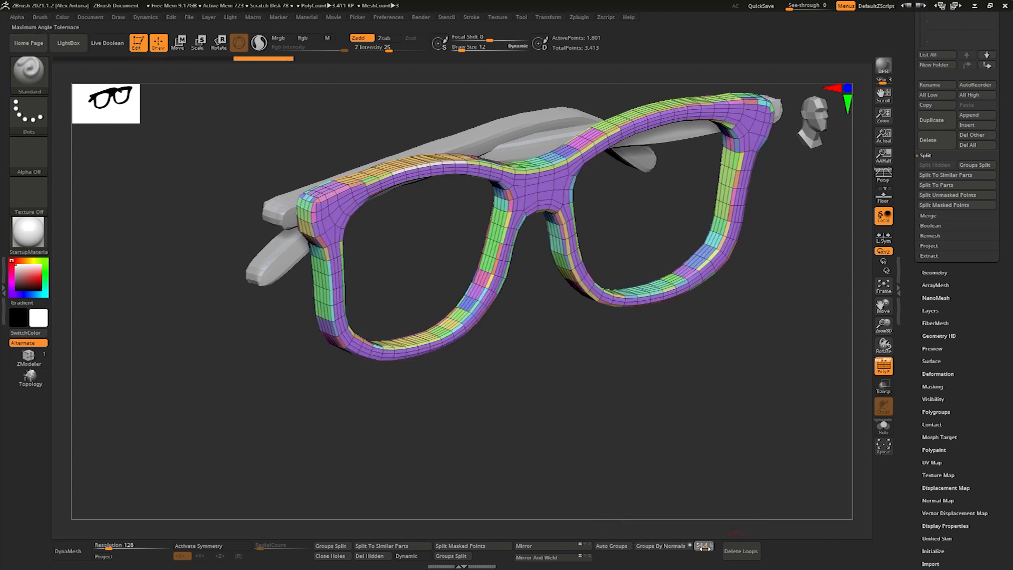
click(662, 546)
drag(645, 396, 672, 527)
- Auto-group the front frame into a single polygroup and smooth it with the Relax and Polish By Features deformations
click(611, 547)
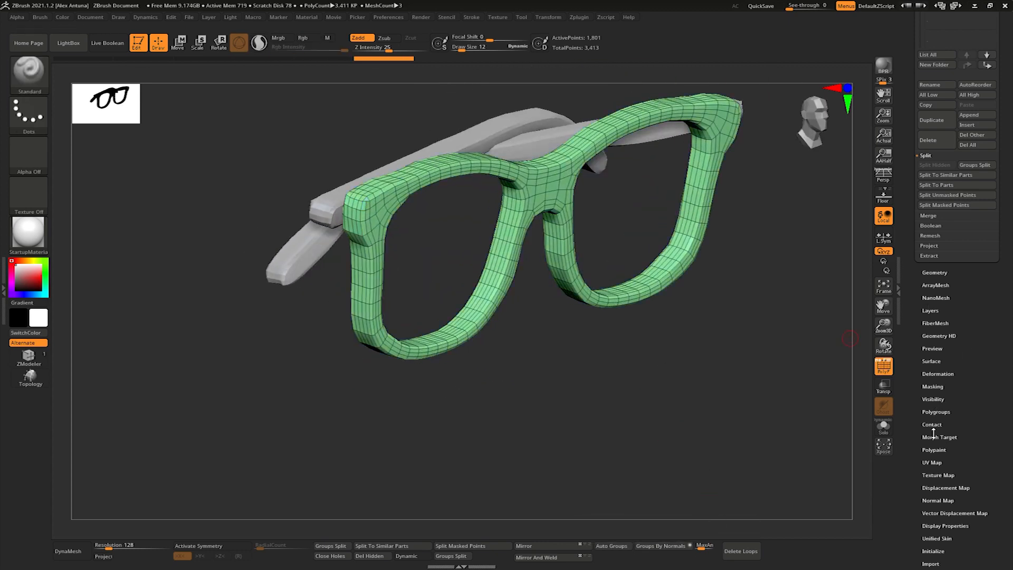
click(927, 376)
drag(911, 167, 912, 326)
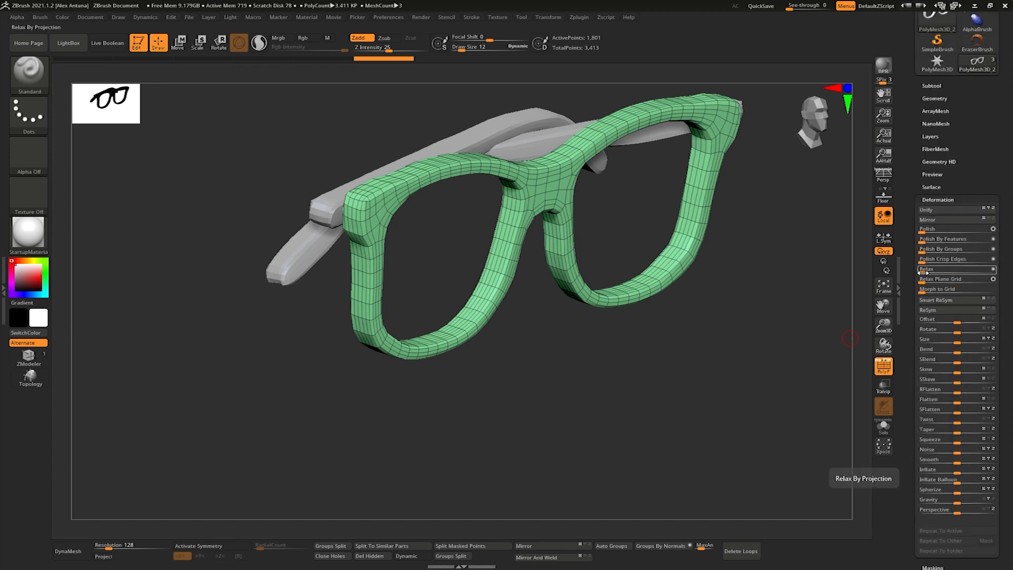
click(924, 270)
click(924, 270)
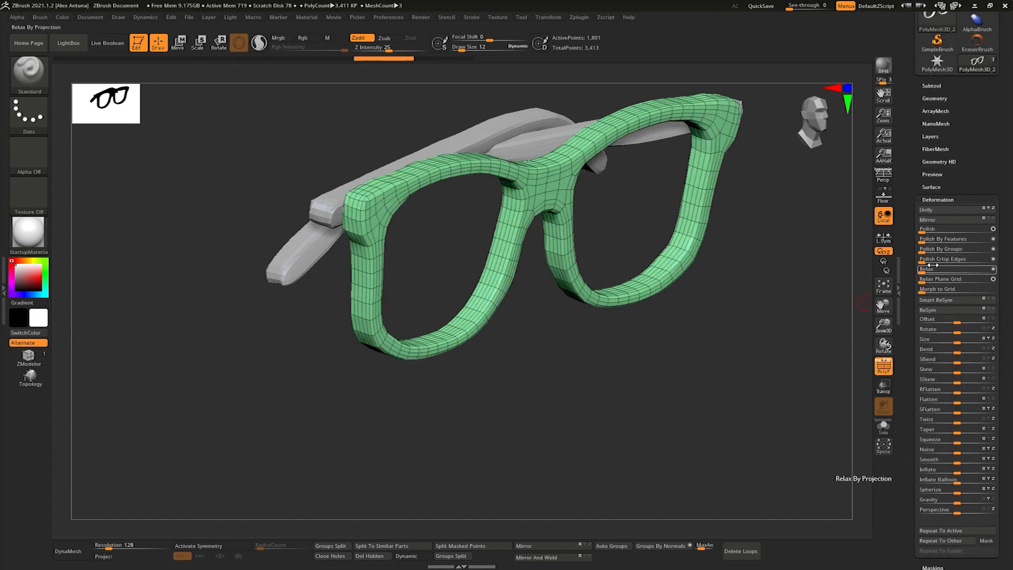
drag(928, 240, 934, 240)
shift+drag(731, 261, 633, 312)
alt+drag(634, 311, 730, 311)
alt+click(604, 237)
mouse_move(629, 224)
mouse_down()
mouse_move(656, 244)
mouse_move(607, 223)
mouse_move(578, 179)
mouse_up()
- Save the tool as Sunglass_Rack_001 in a new folder named Sunglass_Rack inside ZBrush_Projects
drag(908, 109, 909, 225)
click(977, 35)
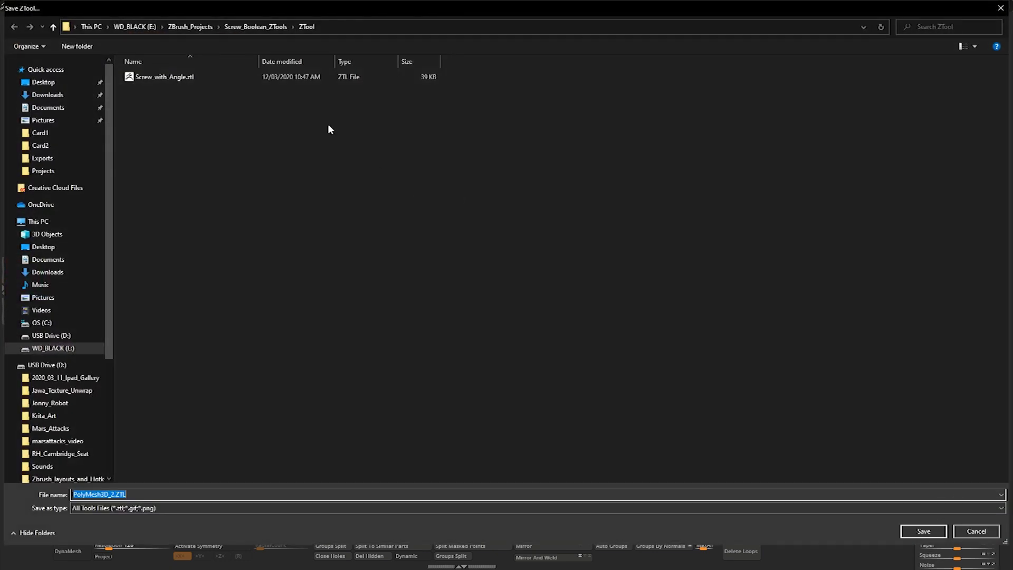
click(187, 28)
right_click(403, 306)
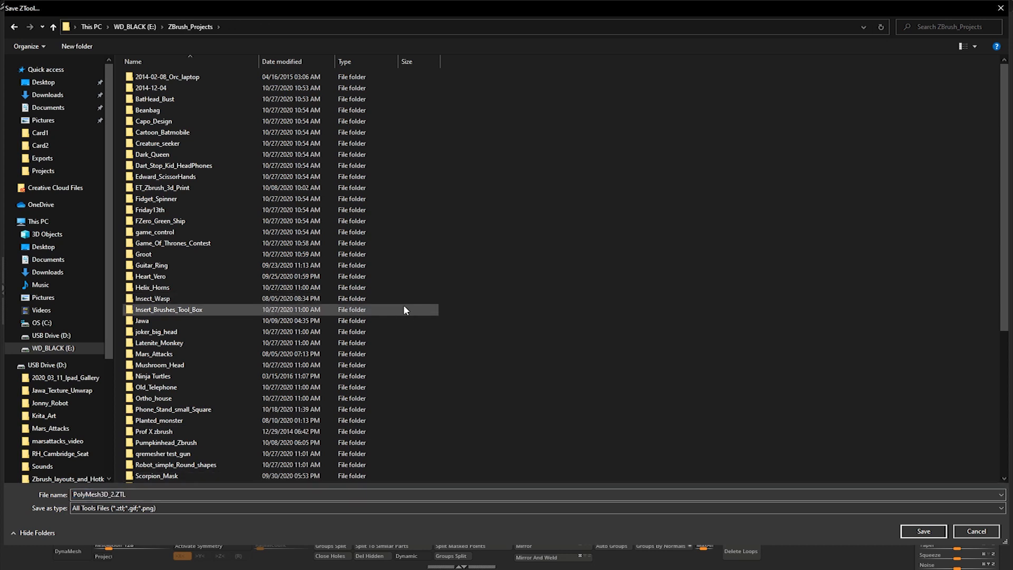
mouse_move(509, 421)
click(627, 368)
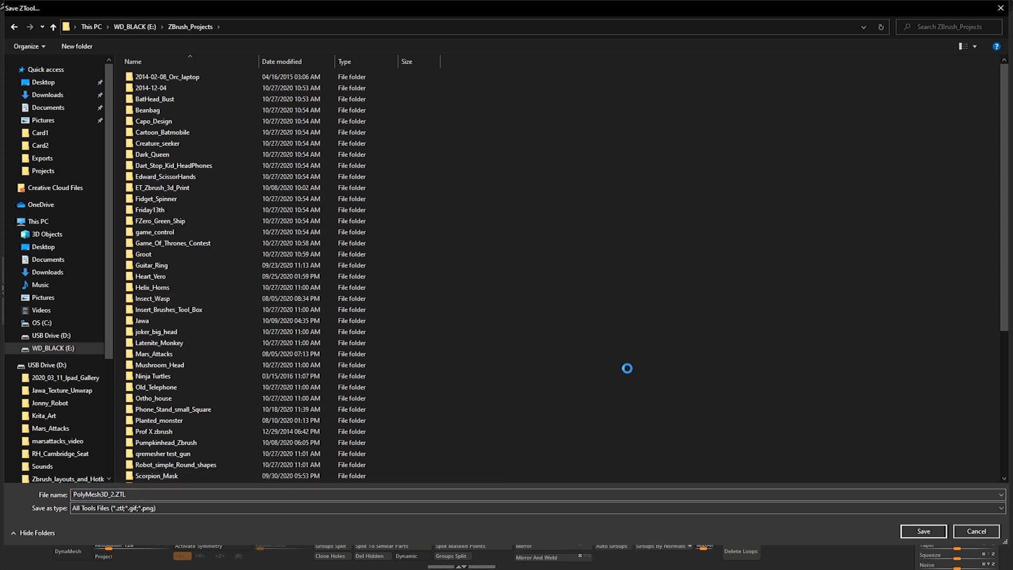
text(Sunglass_Rack)
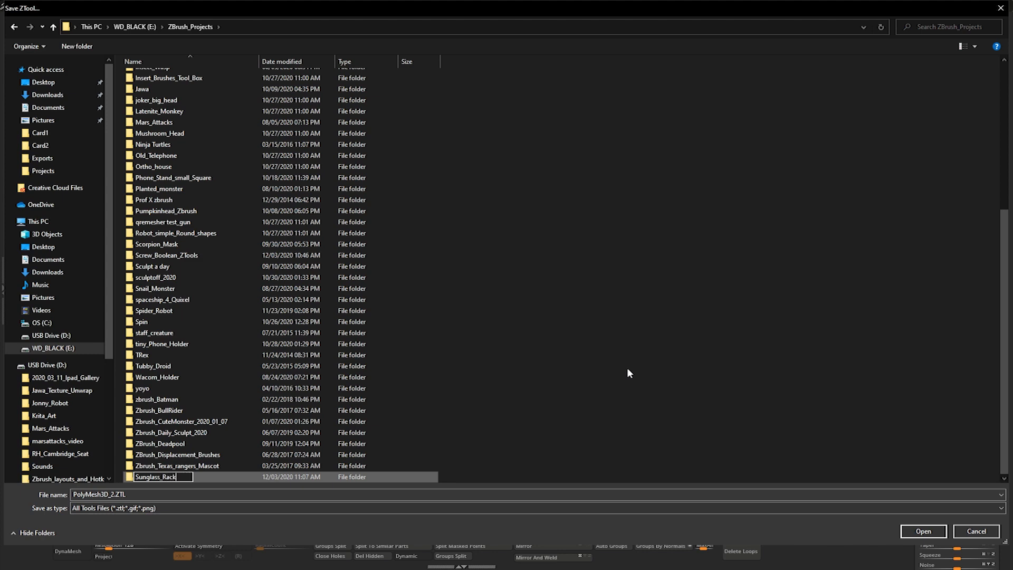
key(Return)
key(Return)
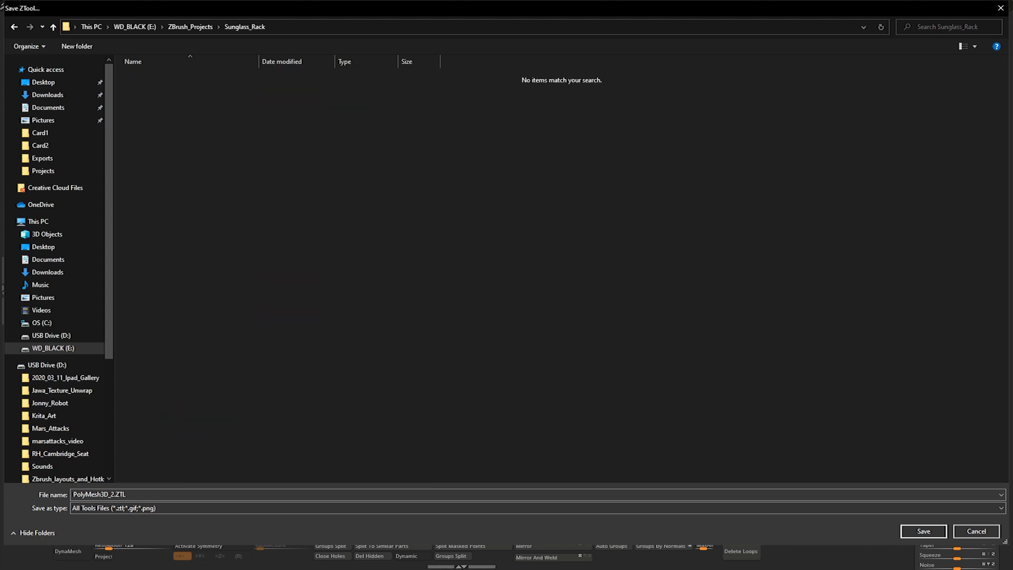
key(Return)
- Merge the visible frame and temple subtools into one and make the merged tool active with draw size 30
mouse_move(787, 6)
mouse_down()
mouse_move(809, 6)
mouse_move(785, 8)
mouse_up()
mouse_move(465, 188)
alt+mouse_down()
mouse_move(460, 211)
mouse_move(474, 205)
alt+mouse_up()
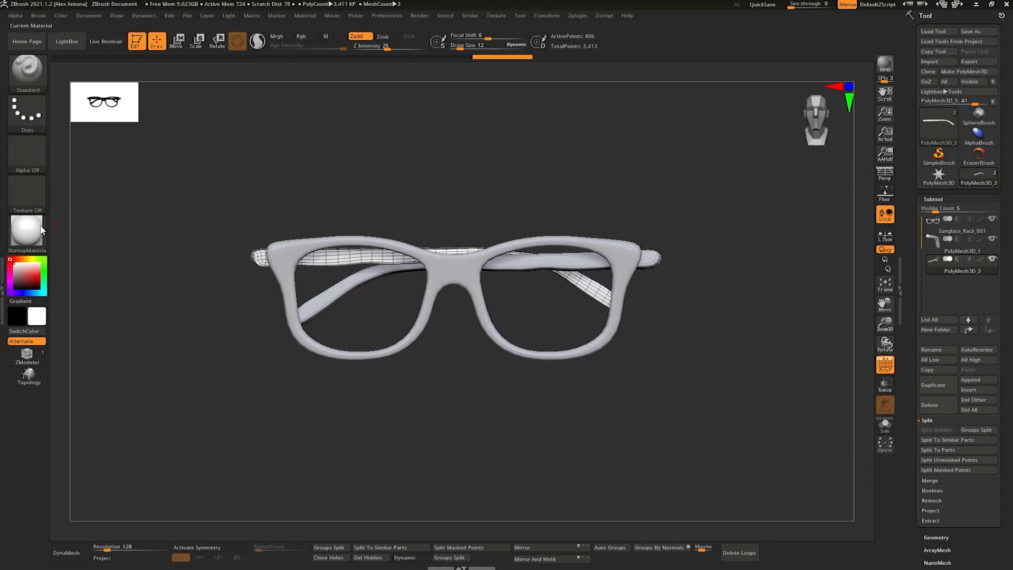
double_click(5, 201)
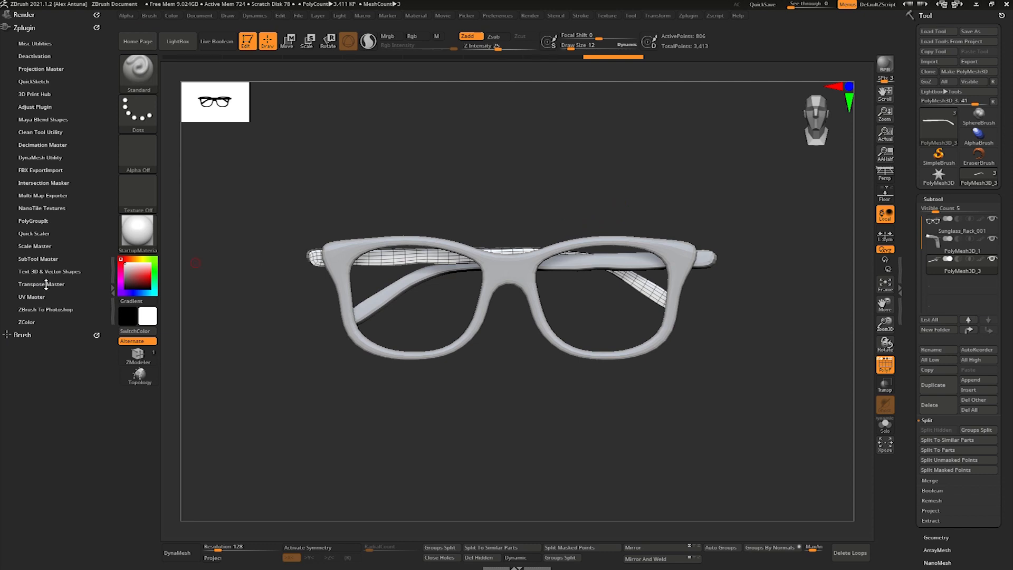
click(955, 222)
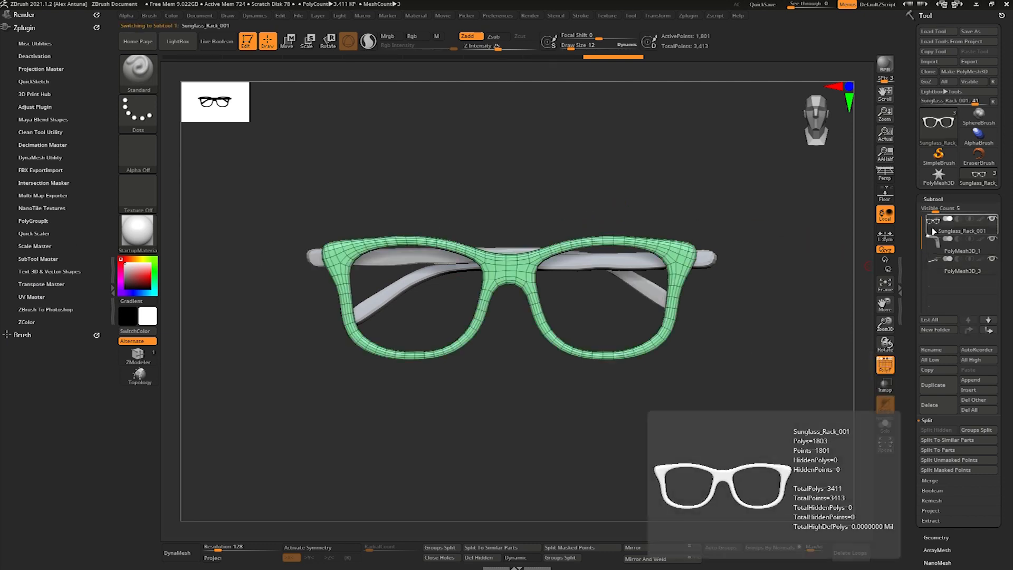
click(932, 481)
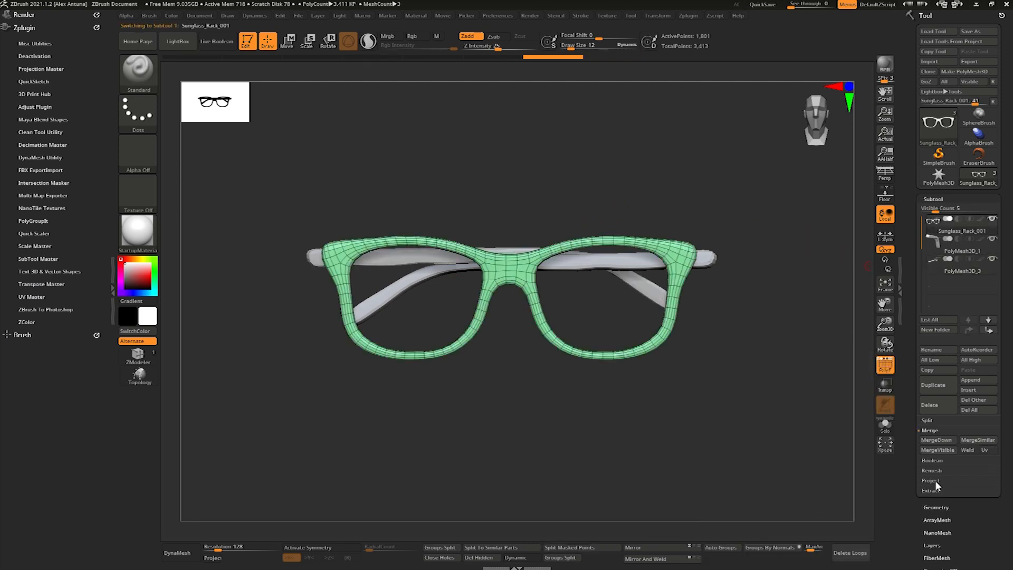
click(940, 450)
click(978, 185)
key(space)
drag(620, 202, 627, 202)
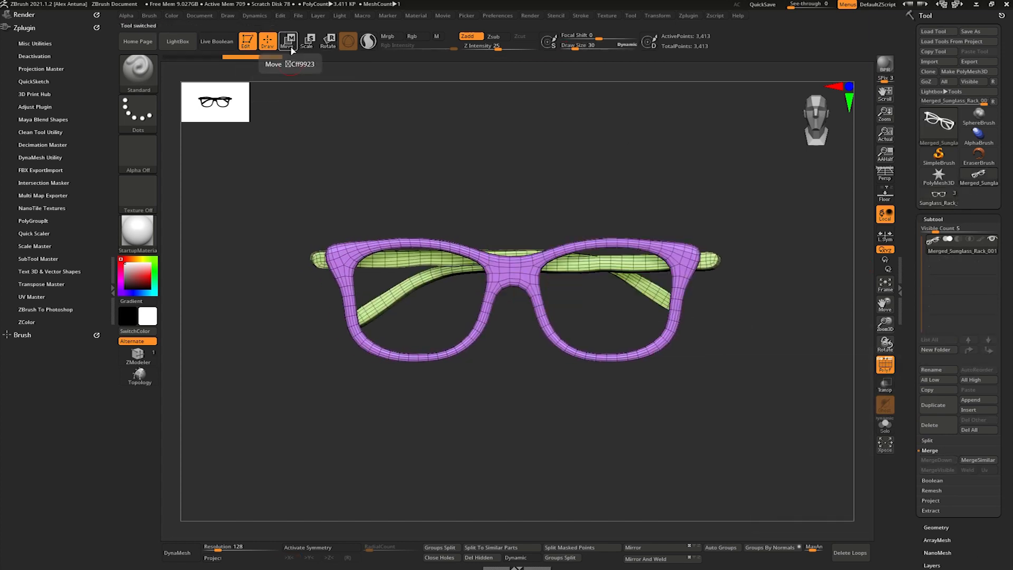
- Append a cube subtool to the merged glasses and measure its width with the transpose line
click(971, 400)
click(657, 428)
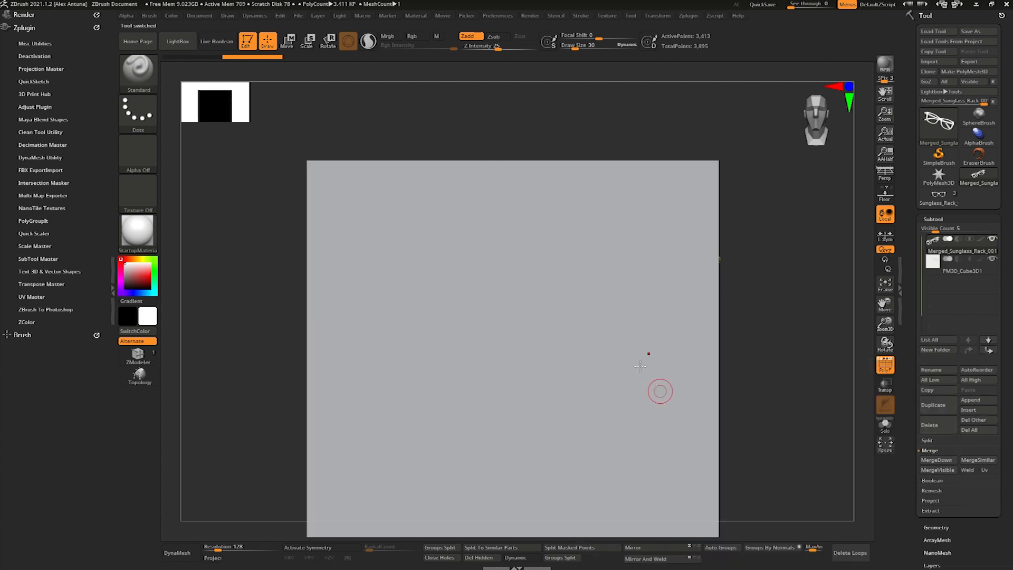
key(w)
shift+drag(309, 160, 725, 161)
alt+drag(769, 239, 416, 227)
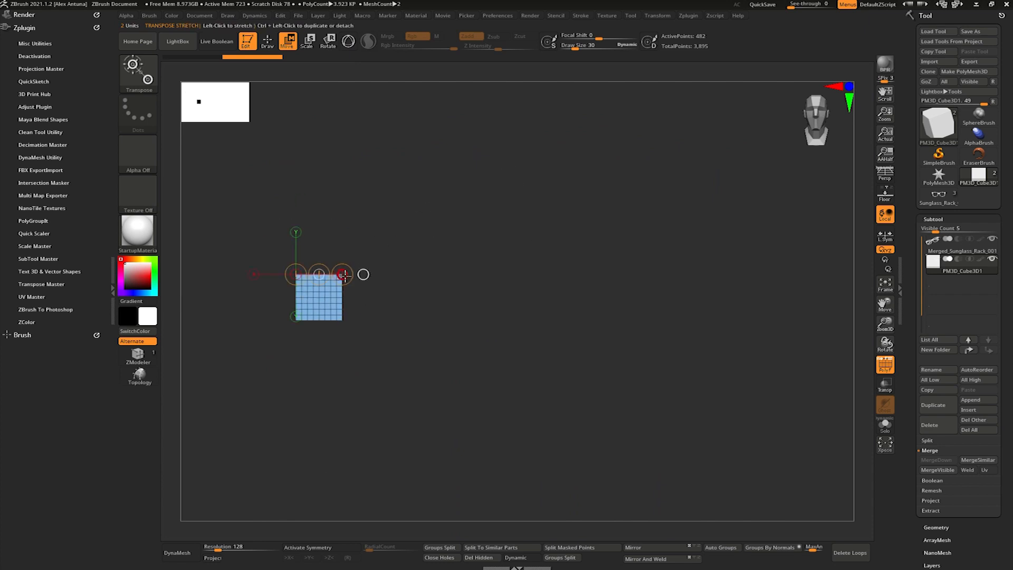
scroll(911, 422, down, 5)
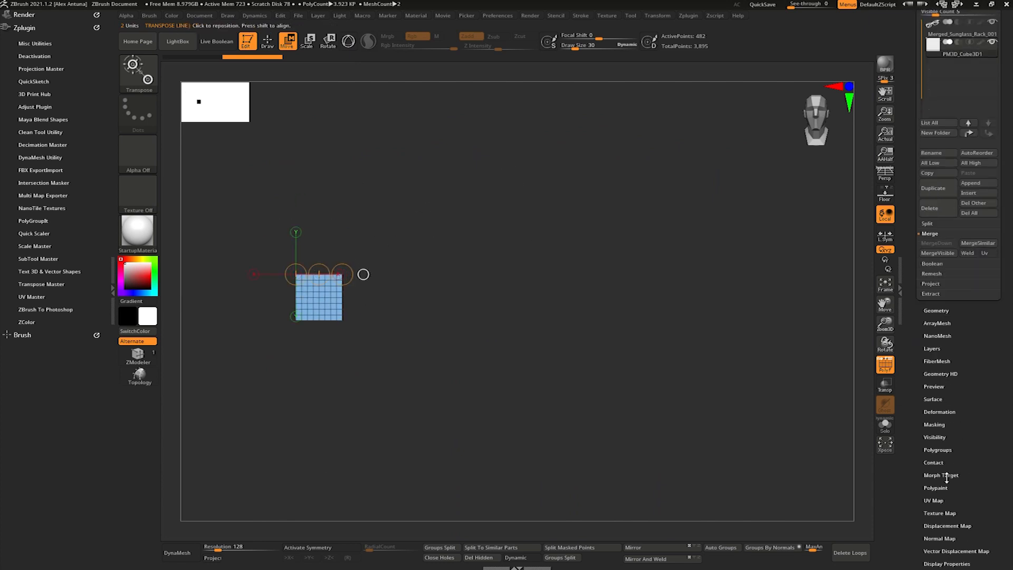
click(940, 412)
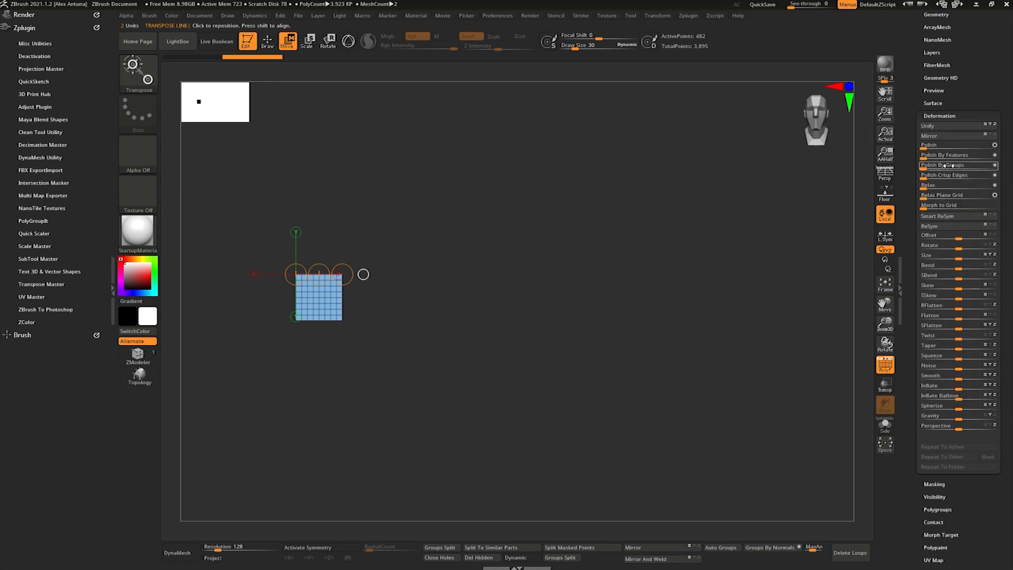
drag(344, 276, 816, 253)
ctrl+right_drag(555, 220, 574, 204)
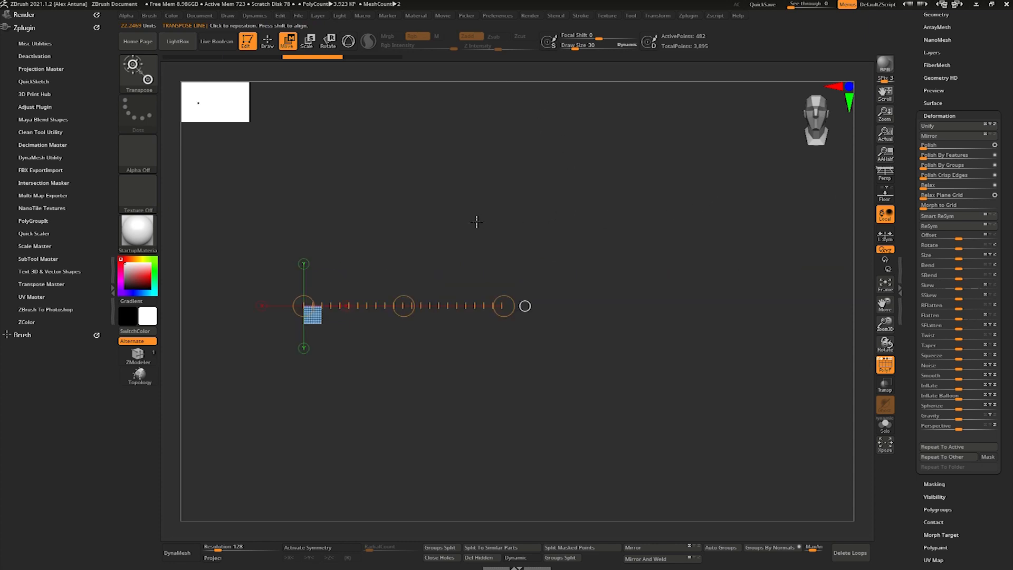
- Delete the appended cube subtool, leaving only the merged glasses
click(934, 113)
click(938, 219)
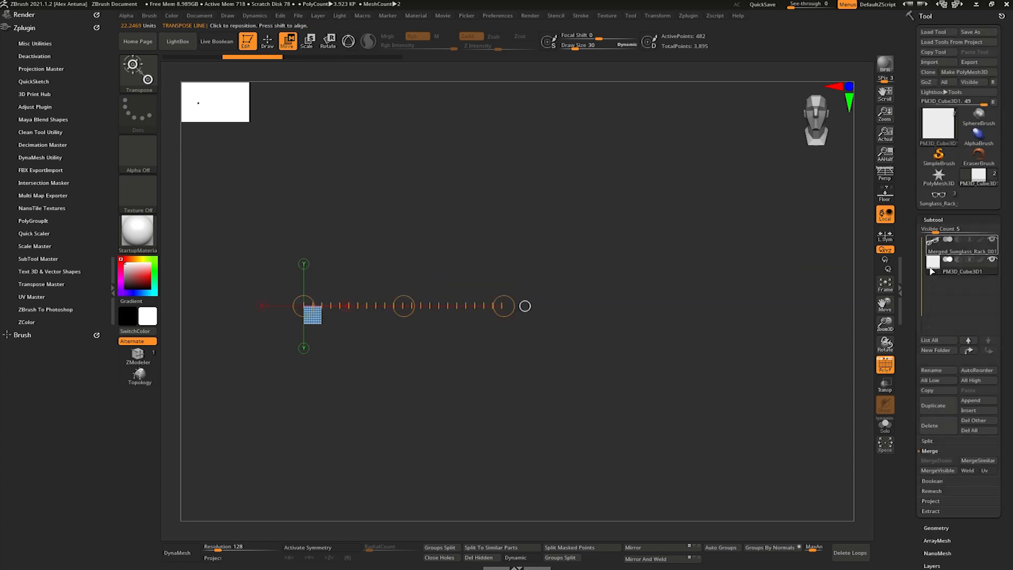
click(943, 450)
click(841, 448)
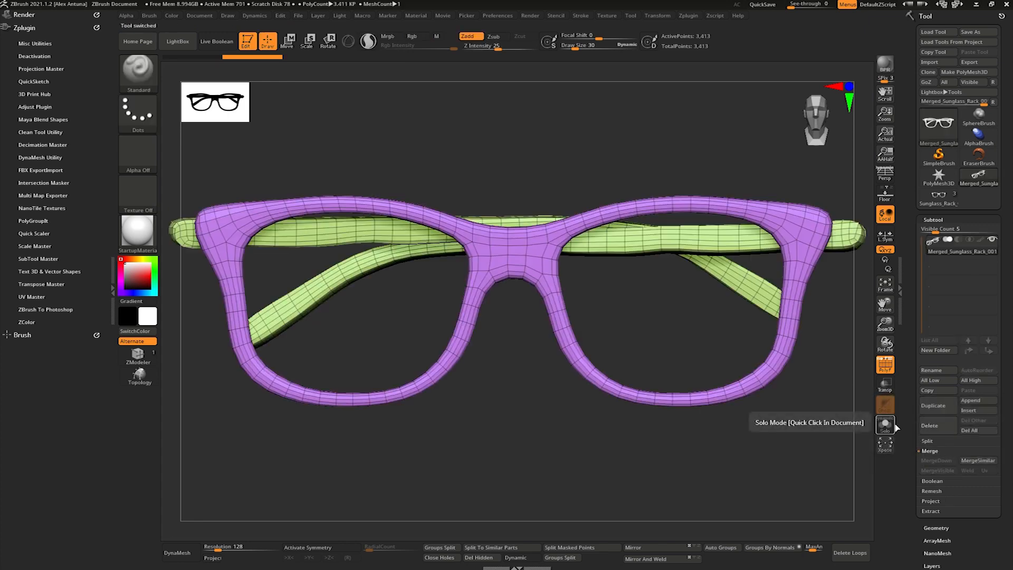
- Set the scene scale in Scale Master using the 1.99 x 0.60 x 0.48 mm option
click(34, 246)
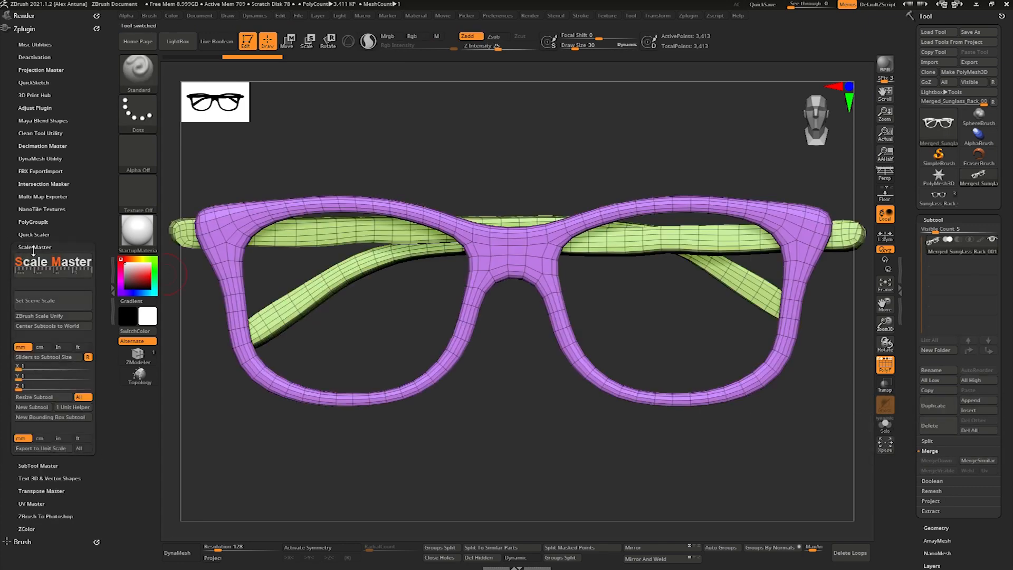
click(48, 300)
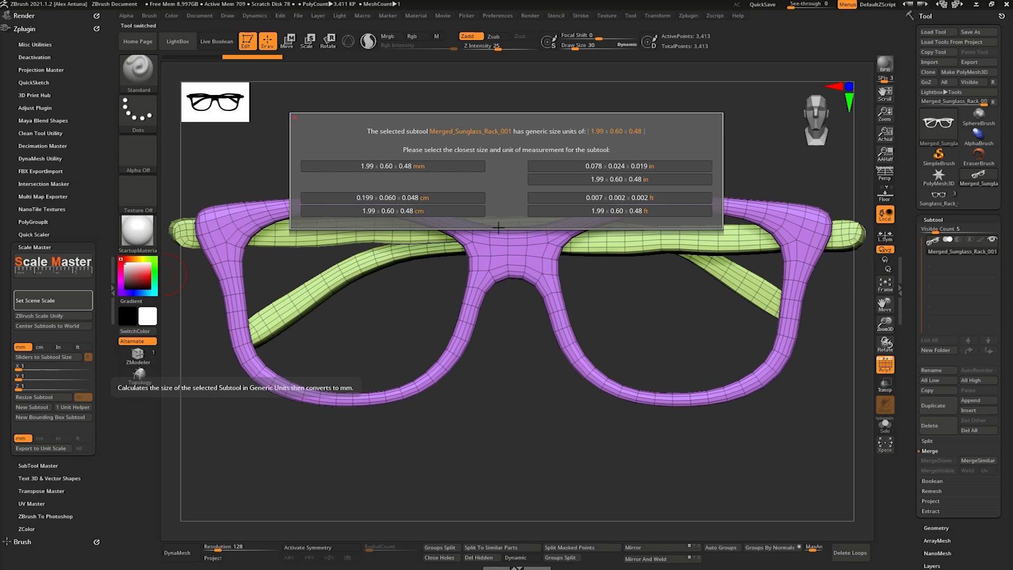
click(441, 167)
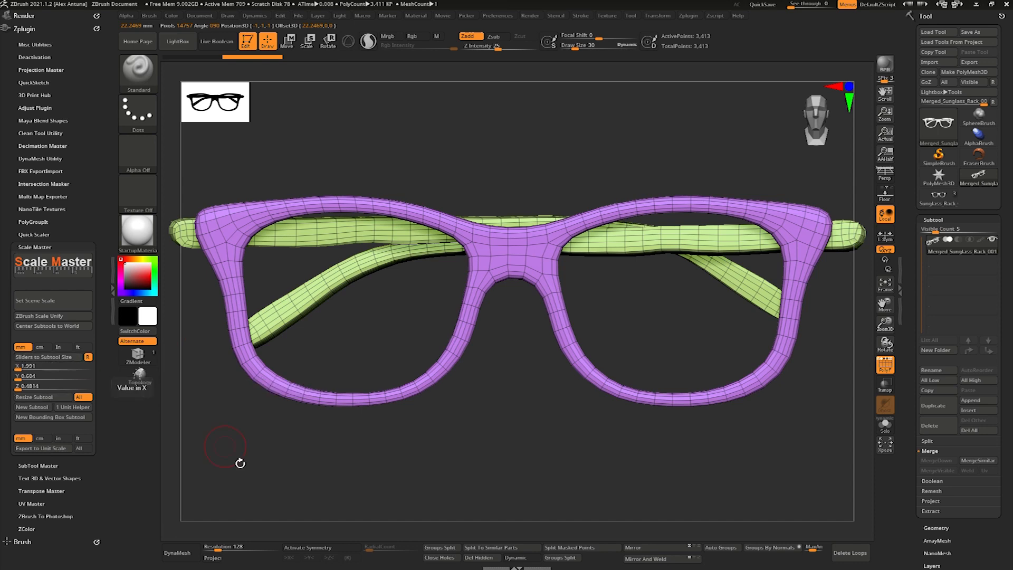
- Set the X size to 138 mm in Scale Master and resize the merged glasses, accepting unification first
mouse_move(792, 5)
mouse_down()
mouse_move(813, 5)
mouse_move(789, 5)
mouse_up()
click(42, 367)
text(138 X)
key(Return)
click(48, 400)
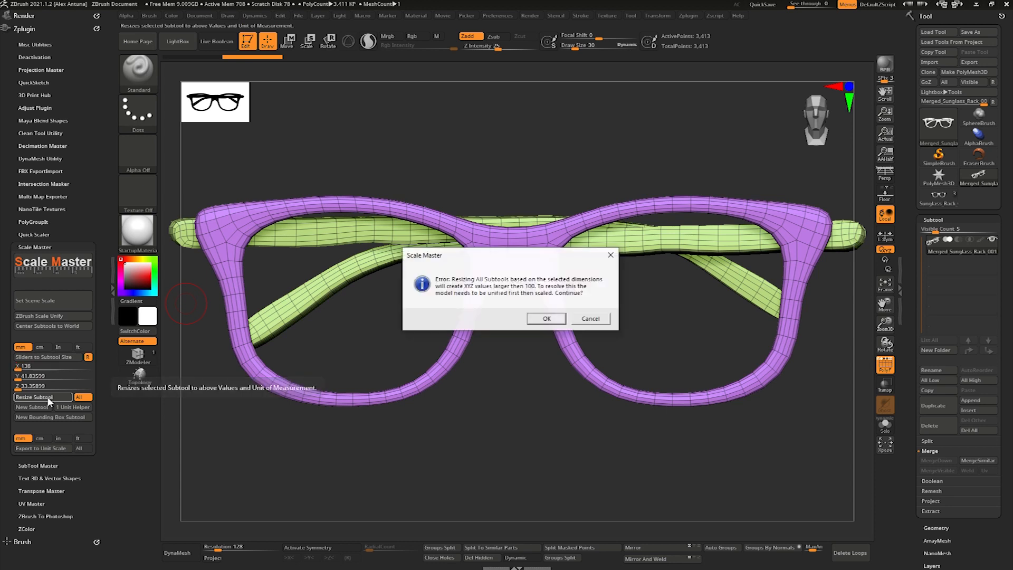
click(548, 319)
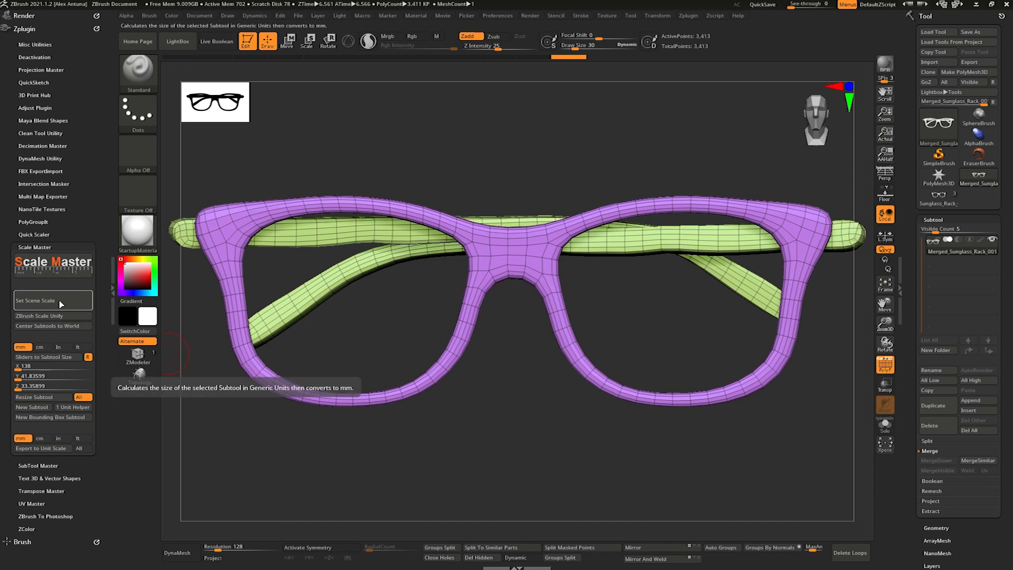
click(49, 400)
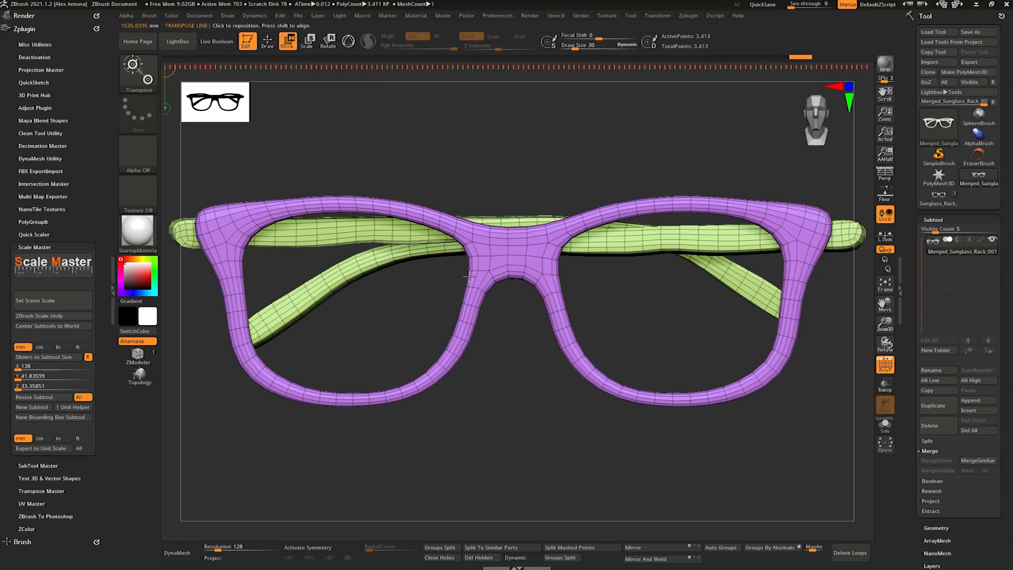
- Measure the overall width of the glasses across the temple ends and compare it with the reference
mouse_move(324, 307)
mouse_down()
mouse_move(452, 280)
mouse_move(630, 312)
mouse_up()
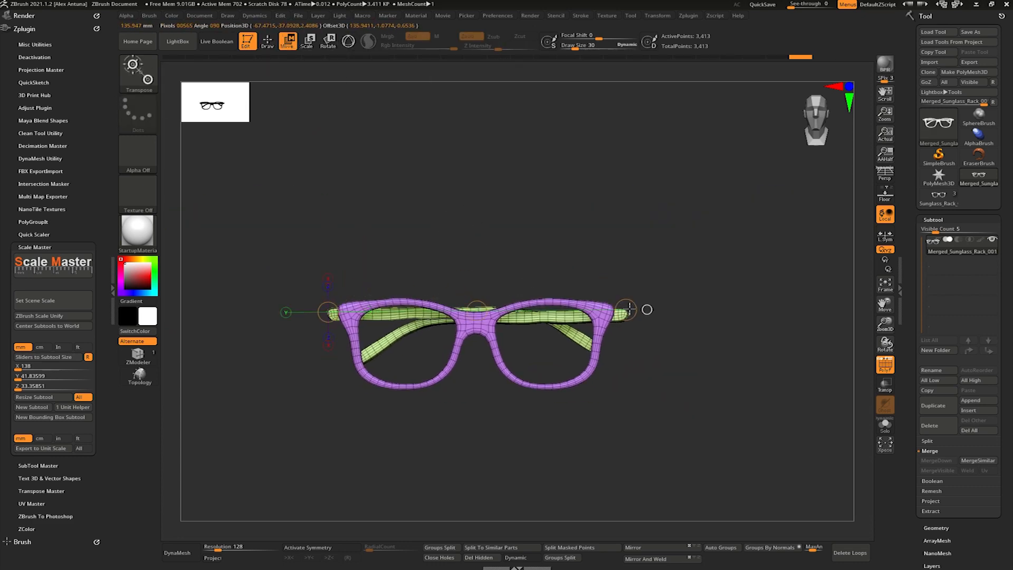
mouse_move(792, 5)
mouse_down()
mouse_move(805, 4)
mouse_move(785, 5)
mouse_up()
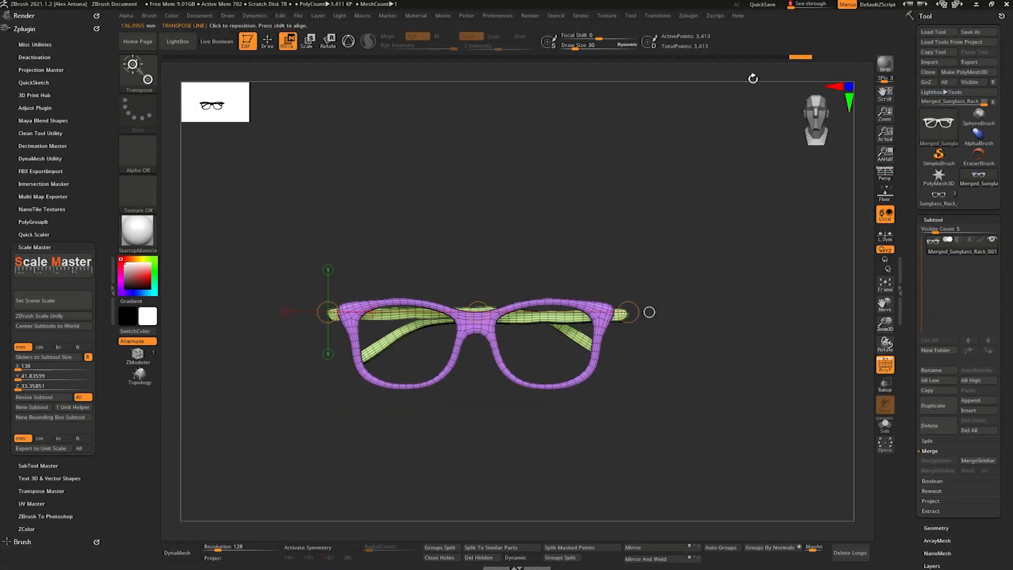
drag(629, 296, 545, 267)
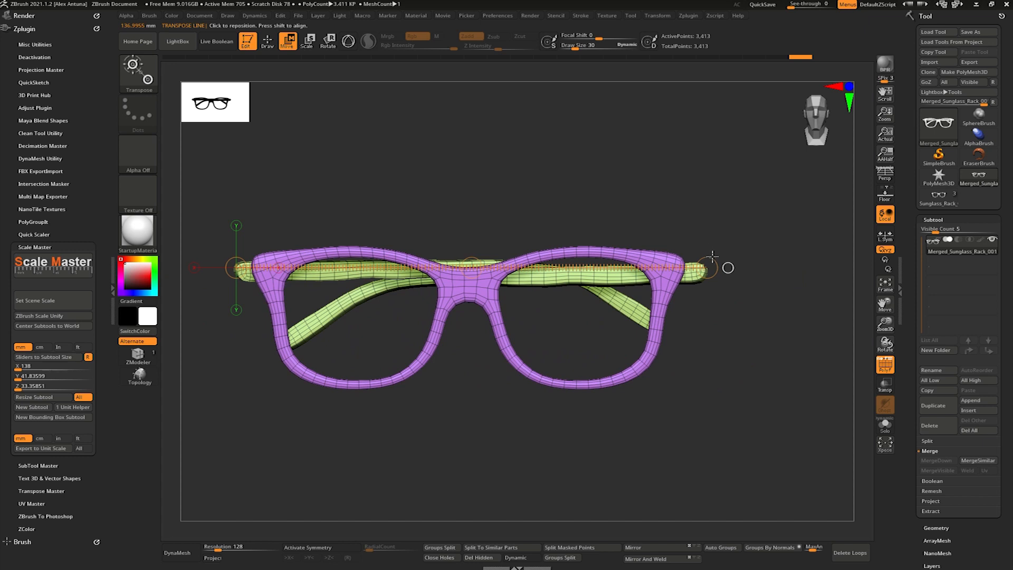
drag(711, 259, 714, 259)
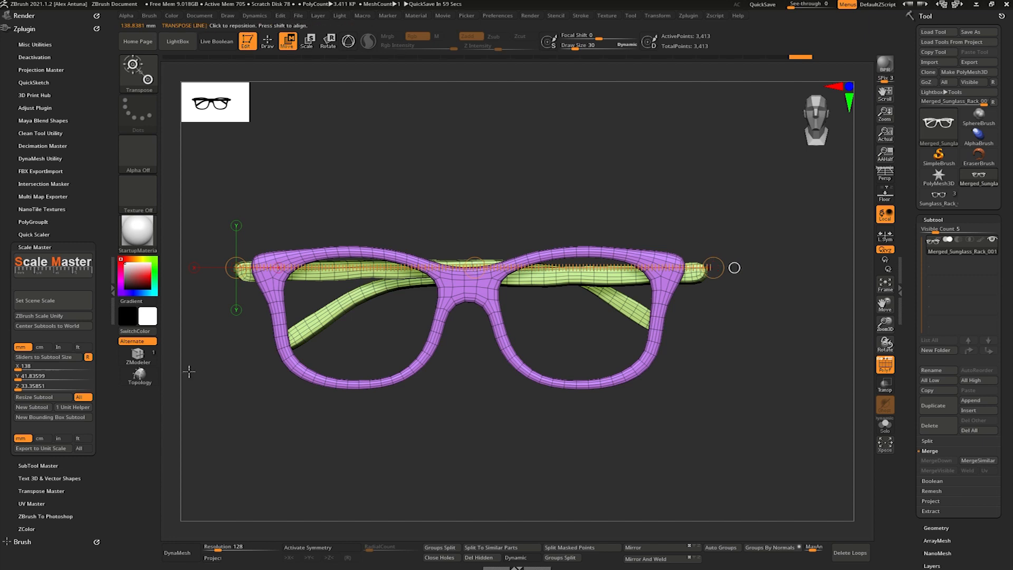
- Resize the merged glasses to 140 mm in X, reloading the subtool size into the sliders and repeating the proportional resize
text(140)
key(Return)
click(34, 397)
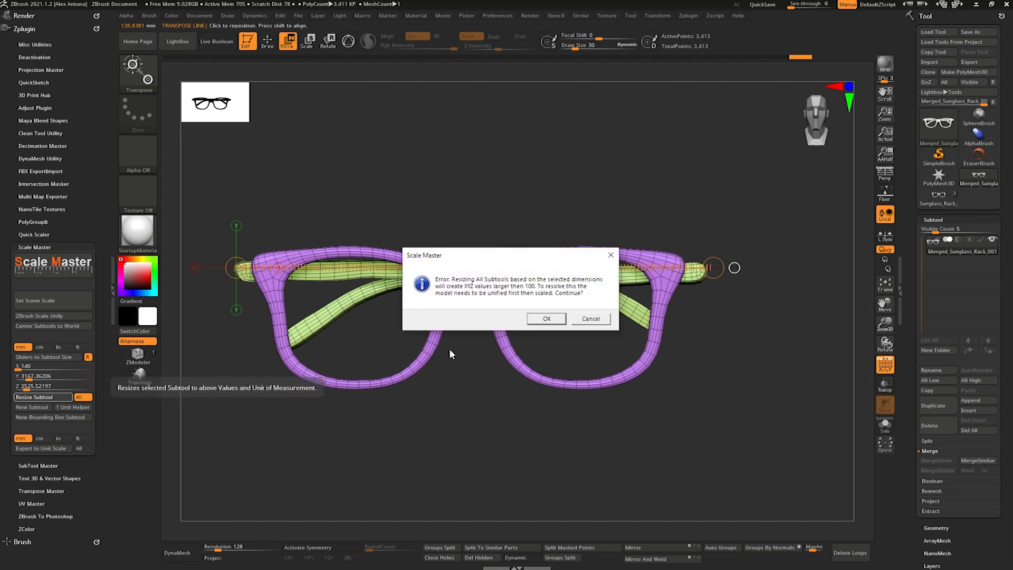
click(547, 320)
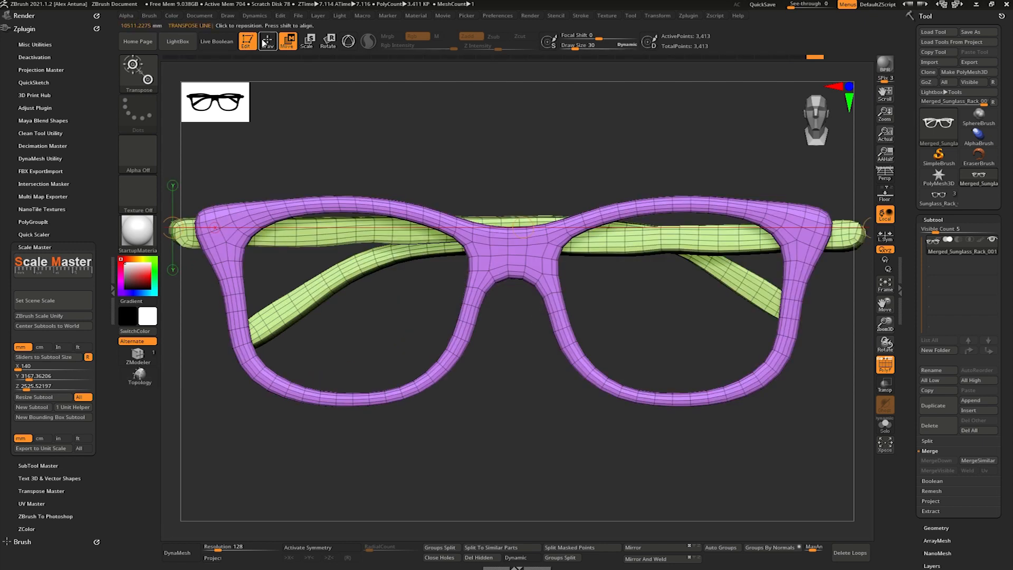
click(50, 358)
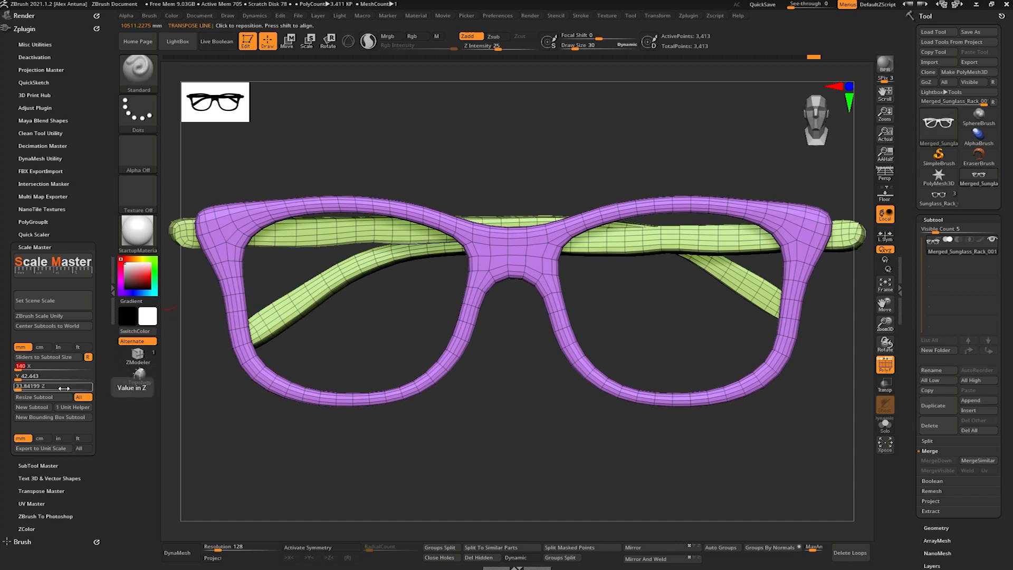
click(50, 399)
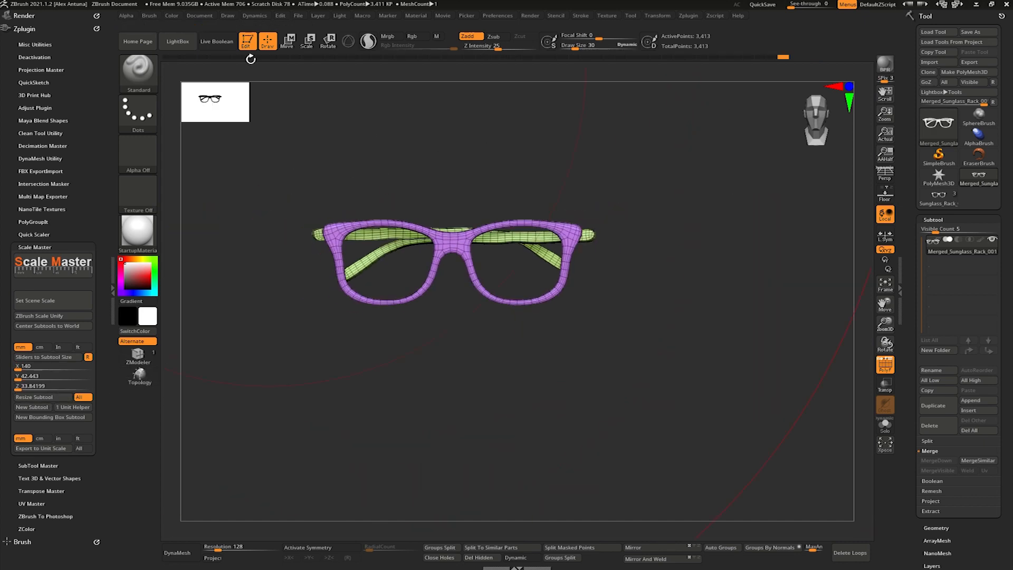
- Measure the resized glasses from one temple end to the other with the transpose line
click(289, 41)
drag(324, 227, 586, 224)
drag(792, 4, 720, 52)
drag(315, 238, 592, 227)
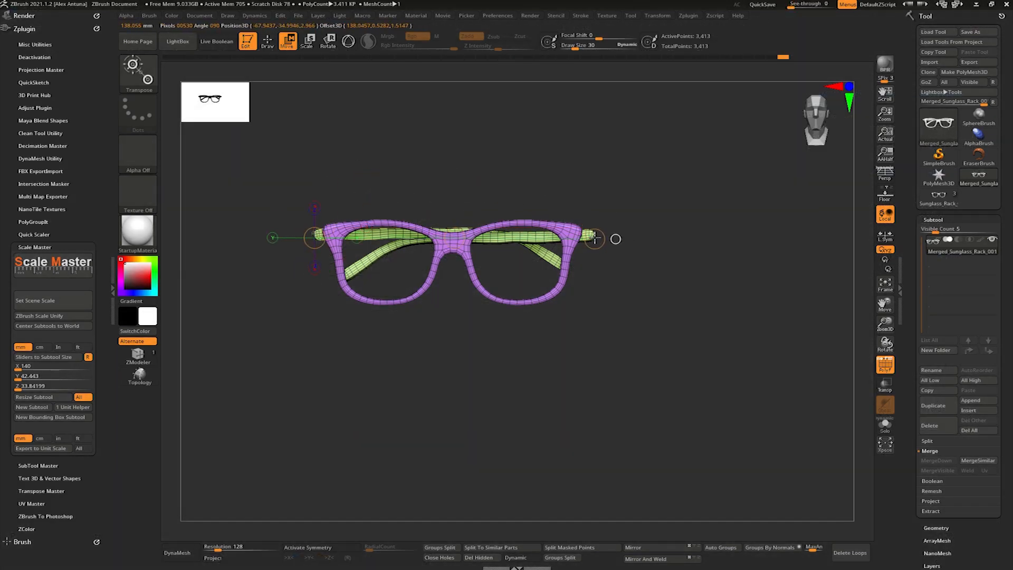
- Finish measuring the glasses' overall width and split them by polygroup into separate front frame and temples subtools
shift+drag(595, 239, 596, 238)
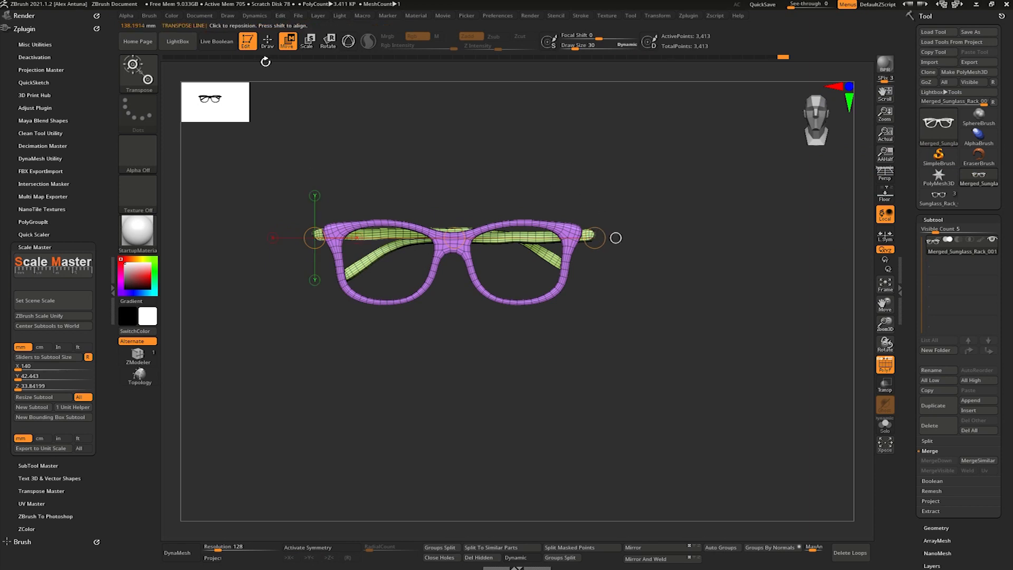
key(q)
click(447, 548)
click(419, 559)
key(space)
- Try to enlarge the front frame with the gizmo and undo the change
drag(467, 247, 455, 249)
key(w)
click(268, 43)
click(288, 41)
key(y)
drag(453, 249, 455, 256)
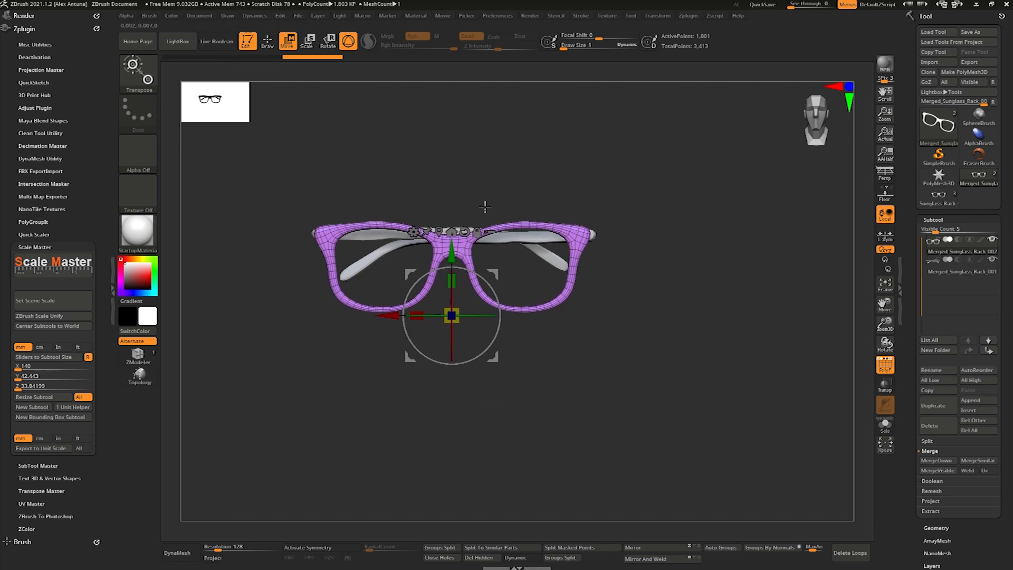
key(ctrl+z)
key(ctrl+z)
mouse_move(412, 140)
mouse_down()
mouse_move(430, 296)
mouse_move(454, 258)
mouse_move(468, 172)
mouse_move(468, 191)
mouse_up()
click(268, 41)
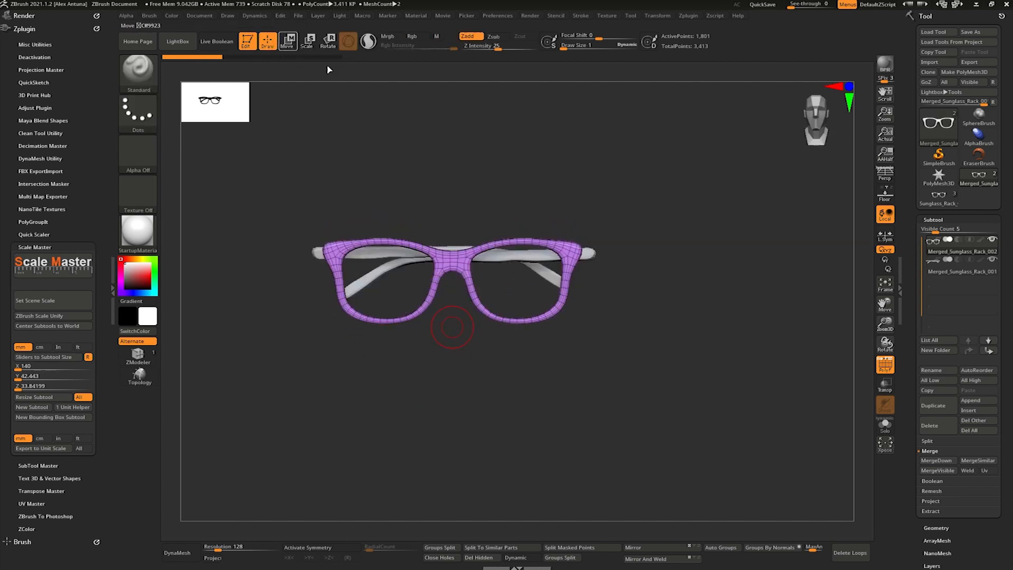
- Append a Cube3D subtool and reinitialize it as a low-poly cube with two divisions per side
drag(621, 201, 602, 209)
click(972, 401)
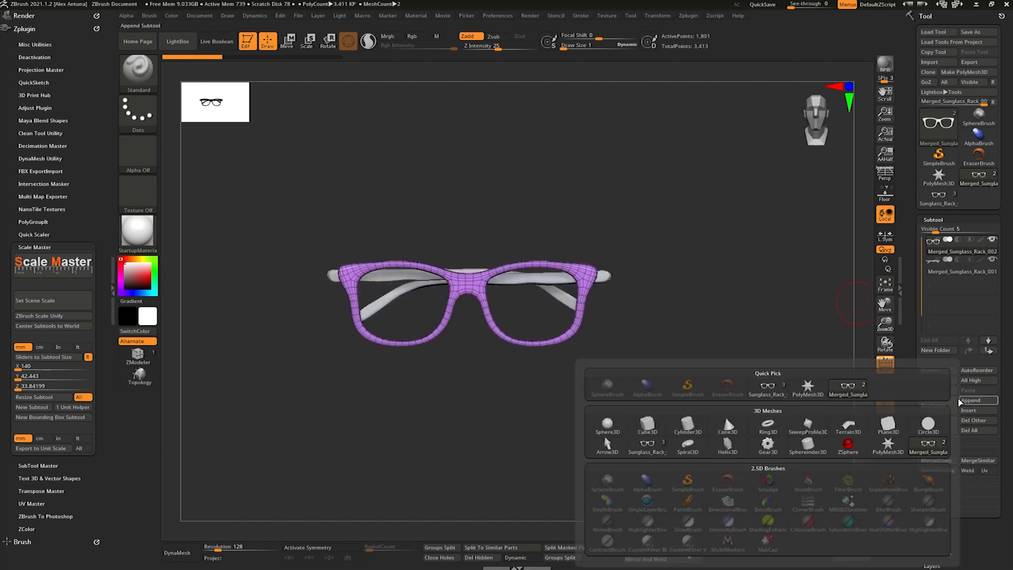
click(648, 427)
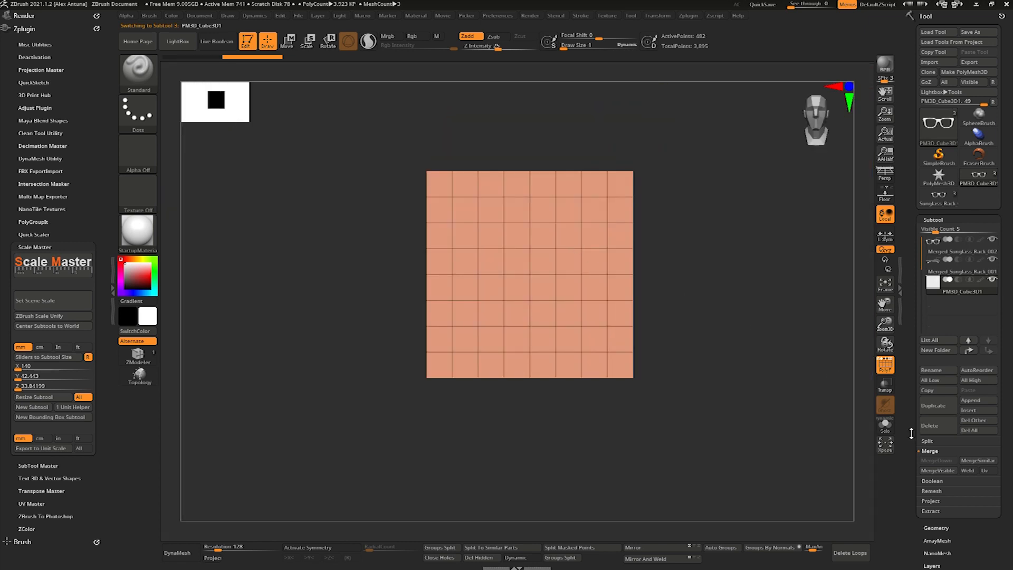
drag(912, 434, 911, 239)
drag(909, 514, 912, 378)
click(933, 473)
click(930, 189)
drag(628, 264, 592, 285)
drag(910, 139, 918, 237)
click(940, 216)
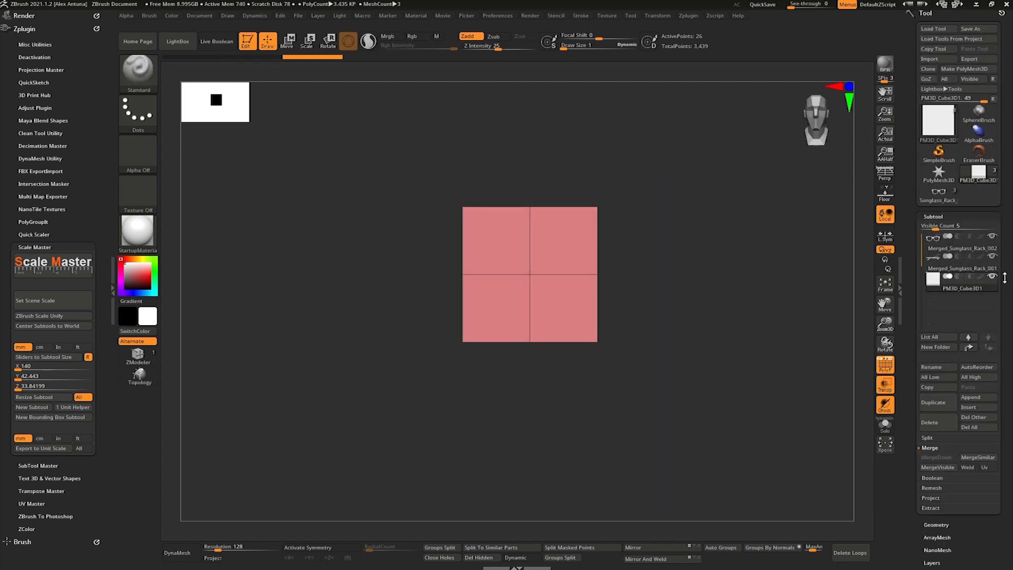
- Try scaling the new cube down uniformly with the gizmo and undo the changes
key(w)
mouse_move(550, 215)
mouse_down()
mouse_move(550, 387)
mouse_move(550, 216)
mouse_up()
key(ctrl+z)
mouse_move(529, 274)
mouse_down()
mouse_move(529, 398)
mouse_move(531, 370)
mouse_up()
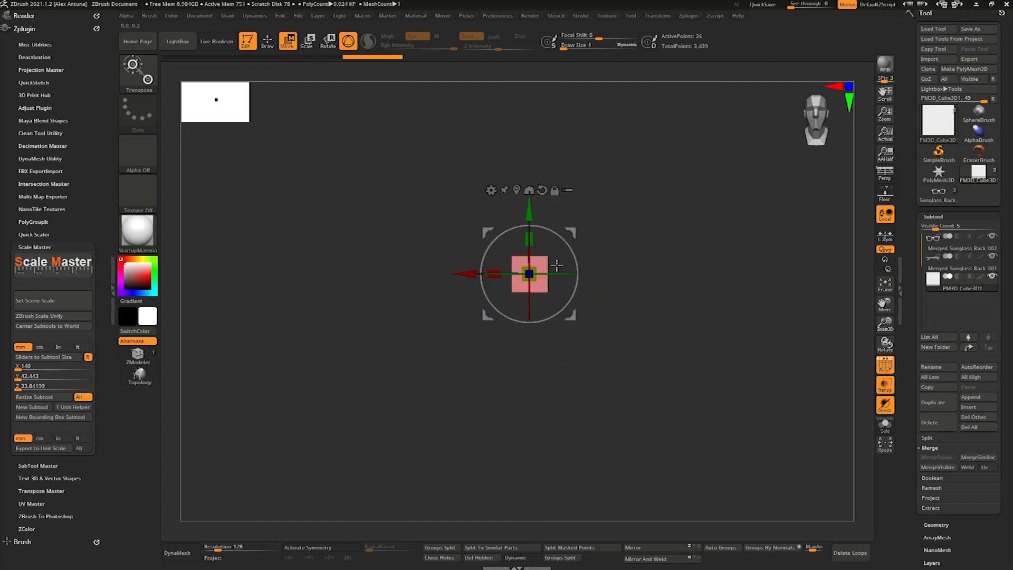
key(ctrl+z)
key(ctrl+z)
- Flatten the cube into a thin square slab and place it centred behind the bridge of the glasses
drag(429, 269, 444, 486)
shift+right_drag(442, 370, 431, 285)
drag(441, 269, 485, 268)
shift+right_drag(412, 317, 470, 285)
shift+right_drag(470, 284, 480, 334)
drag(458, 311, 458, 258)
mouse_move(458, 258)
right_down()
mouse_move(455, 193)
mouse_move(469, 255)
right_up()
shift+right_drag(468, 255, 524, 249)
shift+right_drag(524, 250, 562, 238)
alt+right_drag(562, 237, 563, 287)
drag(505, 260, 505, 163)
drag(471, 225, 491, 226)
- Measure the slab from its centre line to its side edge with the transpose line
key(q)
click(290, 44)
click(353, 46)
mouse_move(514, 124)
alt+right_down()
mouse_move(511, 148)
mouse_move(514, 101)
alt+right_up()
drag(485, 109, 526, 110)
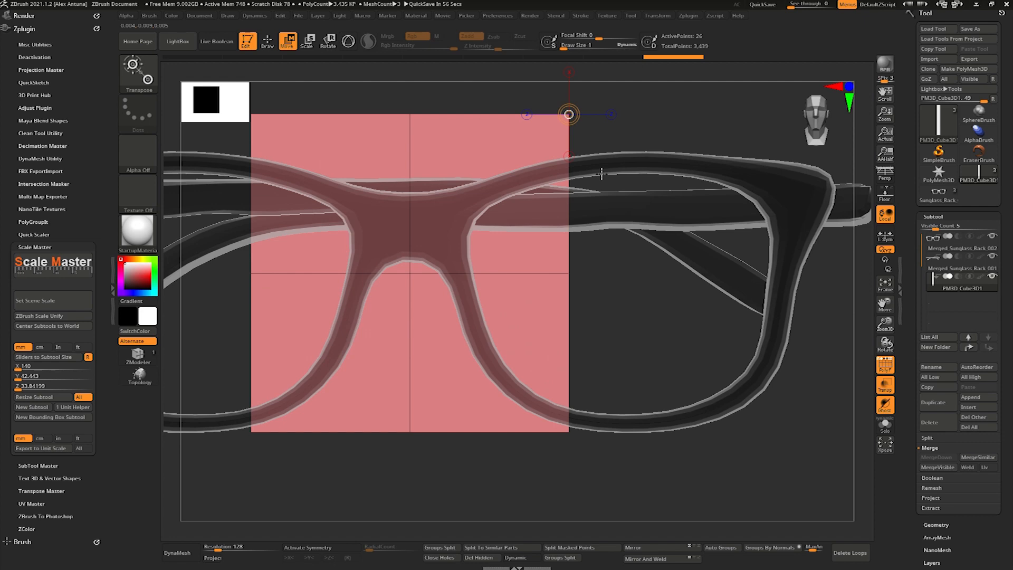
right_drag(534, 268, 530, 295)
mouse_move(440, 220)
alt+right_down()
mouse_move(464, 242)
mouse_move(450, 235)
alt+right_up()
mouse_move(444, 235)
mouse_down()
mouse_move(537, 207)
mouse_move(526, 232)
mouse_up()
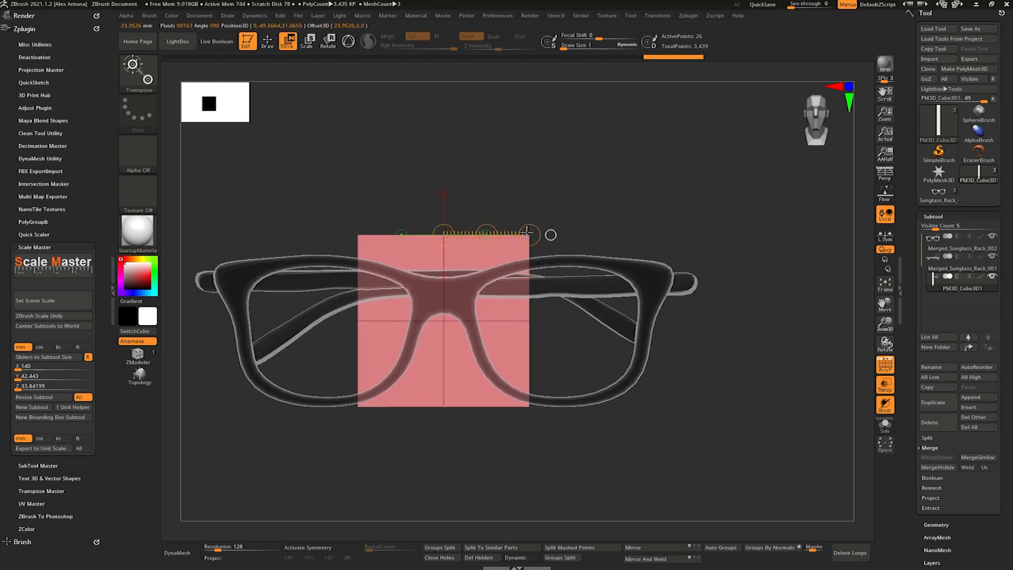
- Widen the slab to about 25 mm from its centre line to the side edge
ctrl+right_drag(538, 231, 592, 234)
mouse_move(593, 234)
mouse_down()
mouse_move(607, 233)
mouse_move(593, 232)
mouse_move(607, 220)
mouse_move(609, 235)
mouse_up()
mouse_move(618, 215)
mouse_down()
mouse_move(556, 242)
mouse_move(489, 217)
mouse_up()
key(q)
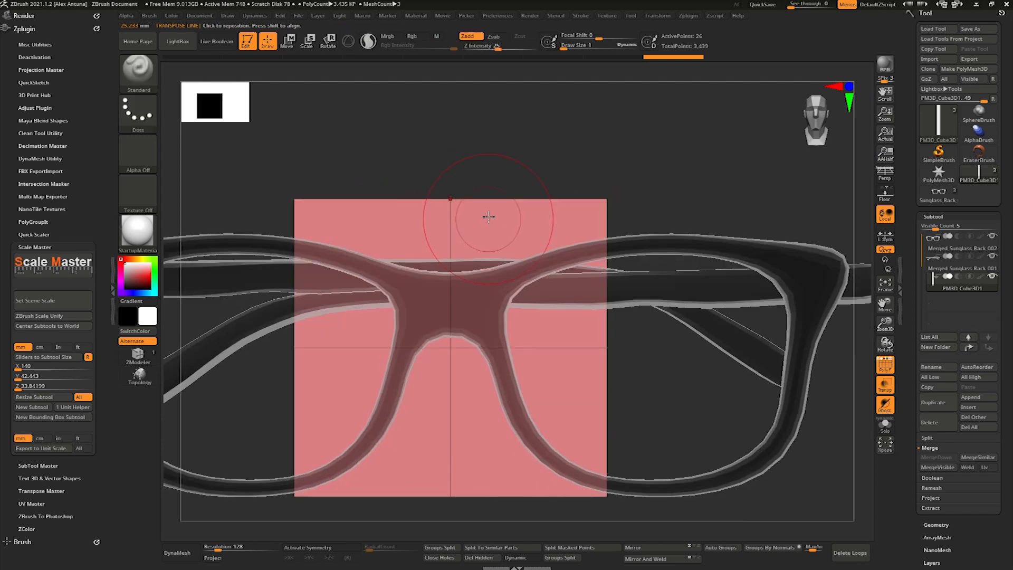
- Reduce the slab's height to form a low horizontal bar and position it behind the folded temples
key(w)
drag(450, 313, 488, 441)
drag(490, 211, 519, 251)
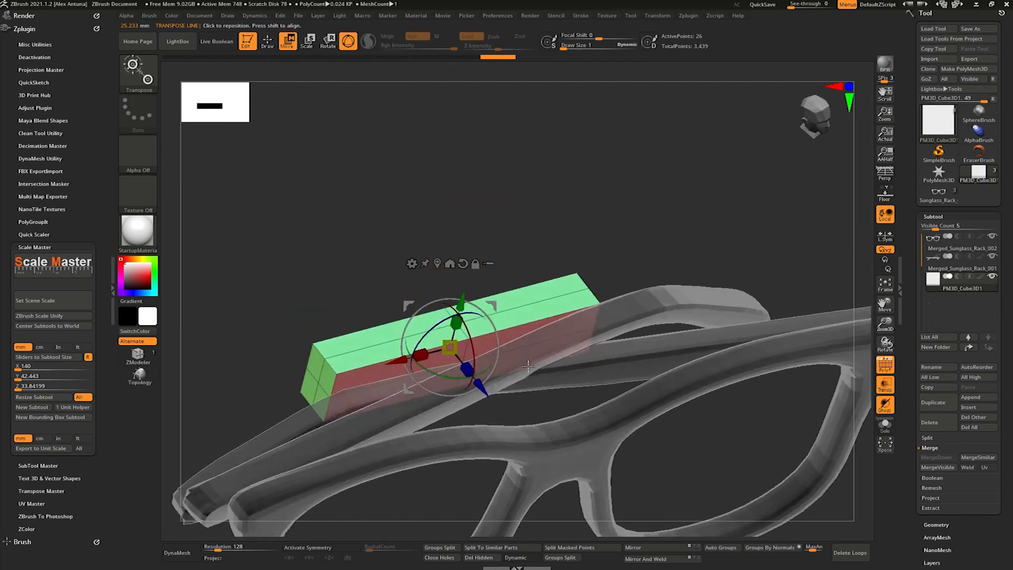
shift+drag(452, 298, 470, 262)
alt+drag(469, 262, 536, 203)
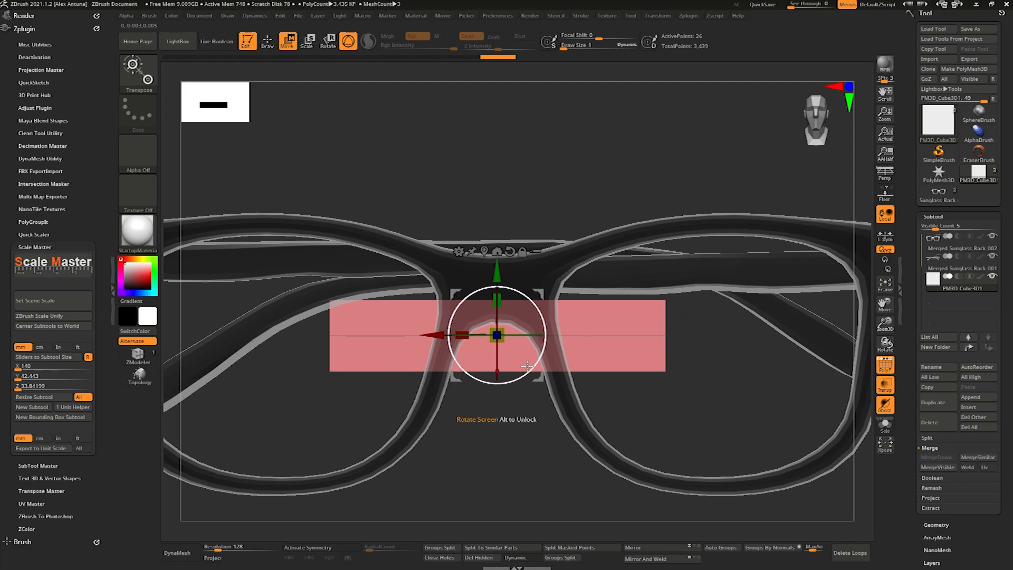
mouse_move(526, 356)
mouse_down()
mouse_move(522, 425)
mouse_move(530, 414)
mouse_up()
- With X symmetry active, insert edge loops beside the bar's centre and extrude the lower centre faces forward into an arm
click(150, 354)
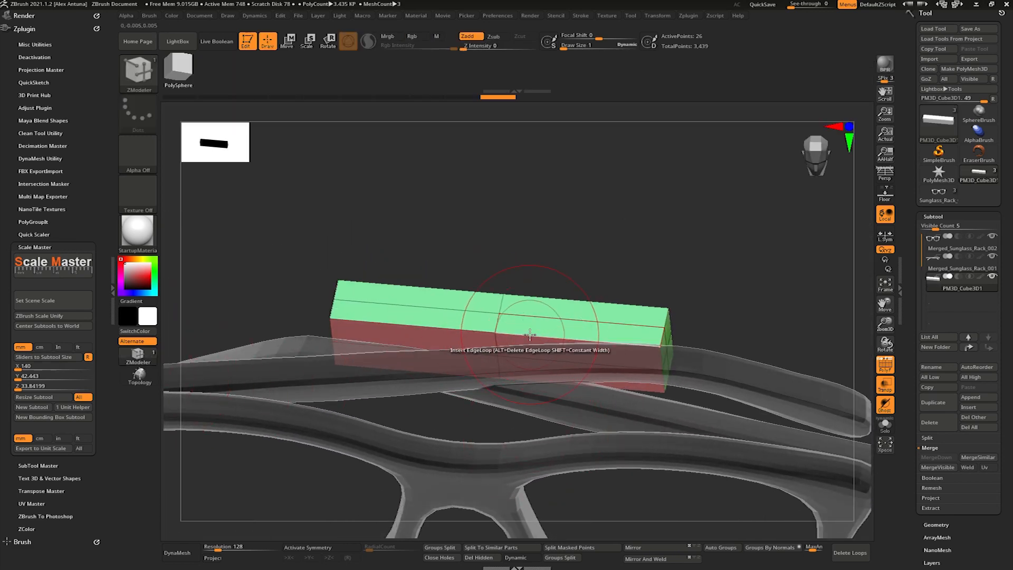
click(296, 547)
drag(465, 330, 469, 330)
right_drag(469, 330, 458, 306)
alt+click(495, 392)
right_drag(364, 497, 442, 269)
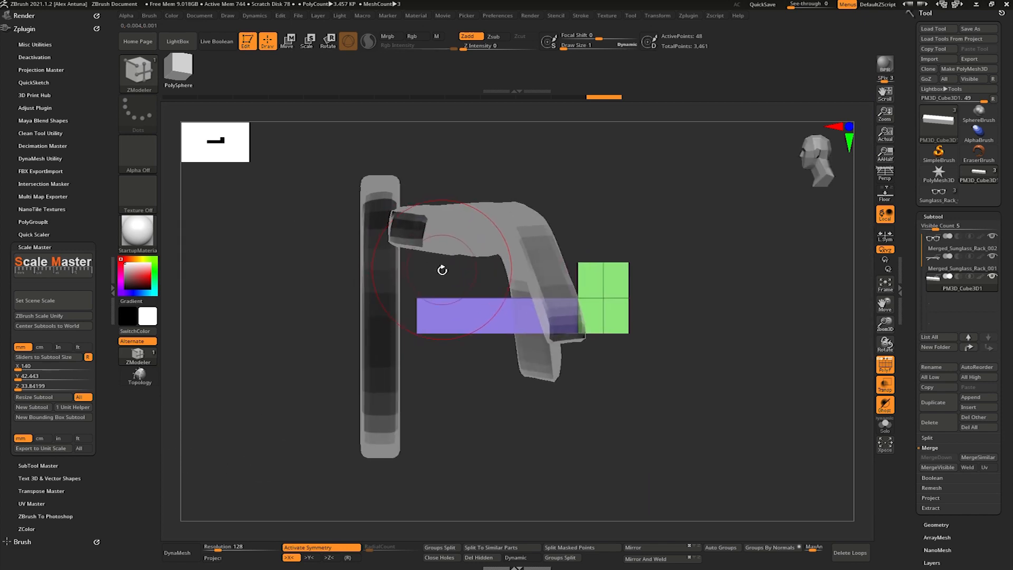
- Lower the bar and its arm slightly along Y relative to the folded temples
key(w)
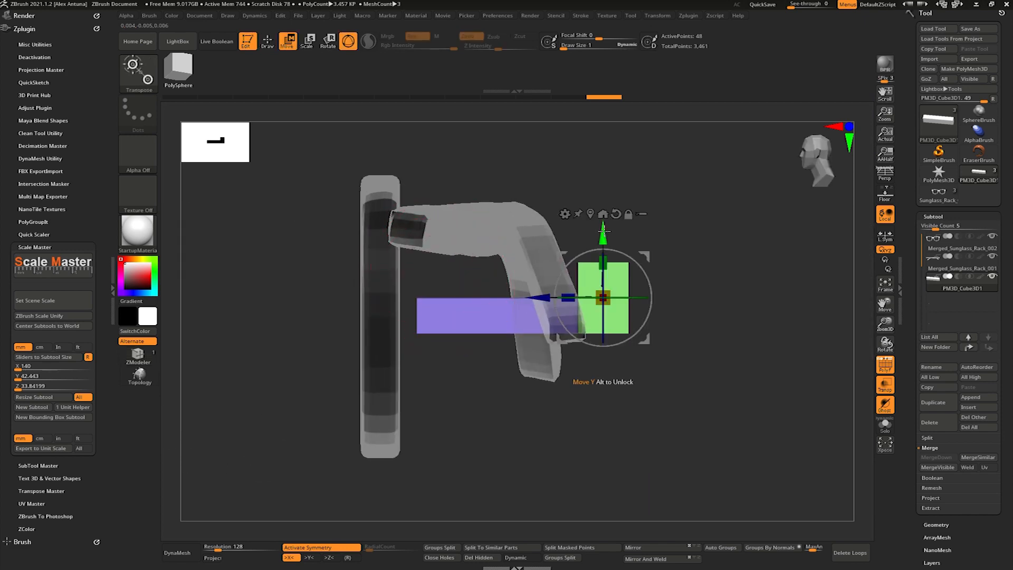
drag(608, 237, 608, 254)
mouse_move(608, 254)
right_down()
mouse_move(666, 254)
mouse_move(608, 253)
mouse_move(648, 290)
mouse_move(612, 268)
right_up()
- Mask the rear of the bracket and extend the arm's free end forward past the glasses' front frame
ctrl+drag(370, 276, 437, 447)
ctrl+click(437, 447)
alt+click(418, 313)
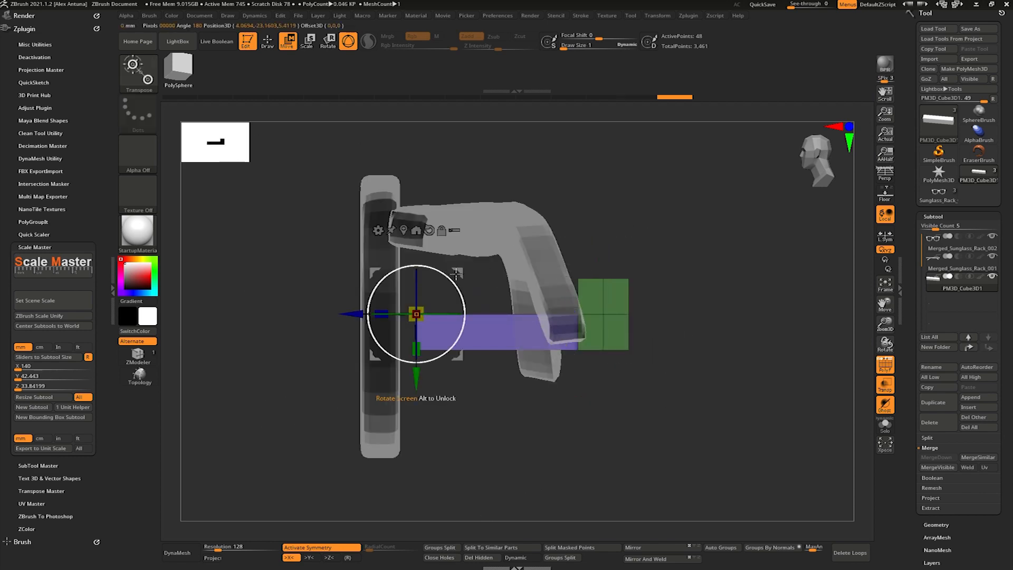
drag(372, 271, 309, 242)
right_drag(310, 243, 311, 244)
drag(295, 287, 264, 287)
right_drag(264, 287, 337, 269)
mouse_move(337, 269)
alt+right_down()
mouse_move(364, 275)
mouse_move(387, 303)
mouse_move(265, 274)
alt+right_up()
- Insert an edge loop near the arm's tip with ZModeler and extrude the tip's top faces upward into a lip
key(q)
click(389, 296)
key(b)
key(z)
key(m)
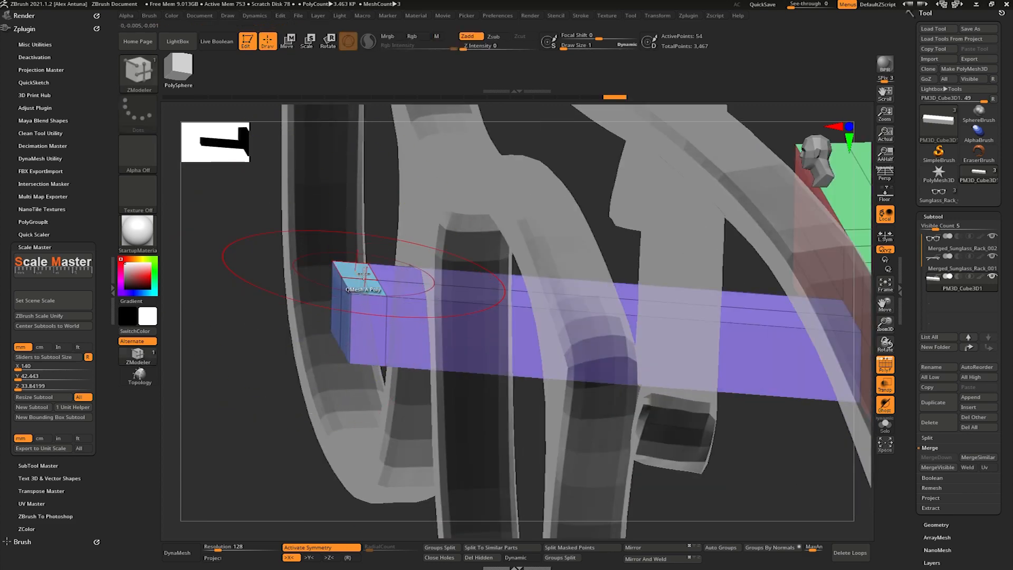
ctrl+right_drag(380, 256, 515, 216)
key(space)
mouse_move(515, 217)
ctrl+right_down()
mouse_move(532, 211)
mouse_move(521, 215)
ctrl+right_up()
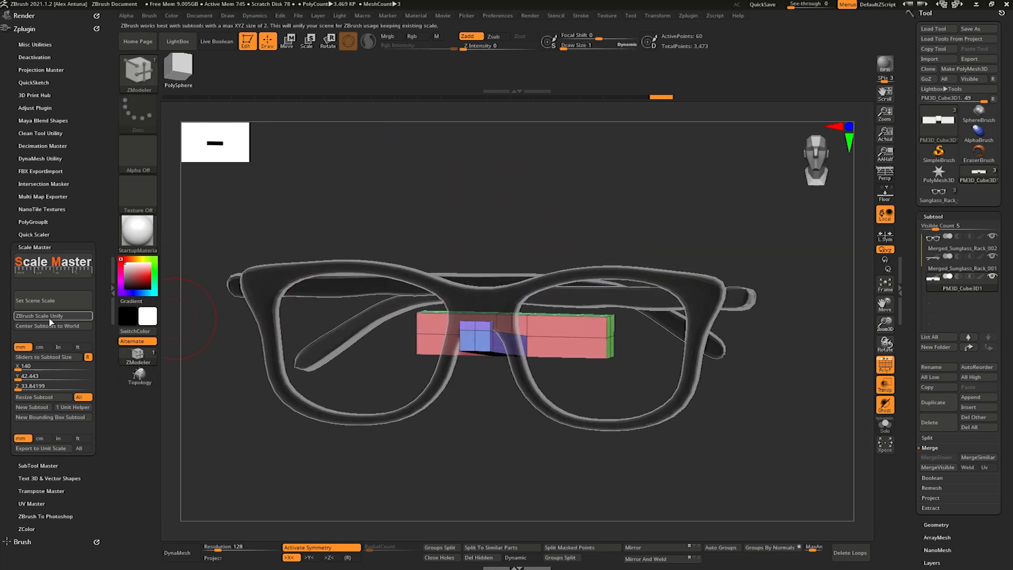
- Unify the scene scale with ZBrush Scale Unify in Scale Master
click(52, 318)
drag(515, 220, 488, 249)
key(w)
key(q)
- Insert an edge loop across the arm and extrude its rear side faces outward into a shelf almost as wide as the bar
right_drag(488, 249, 566, 339)
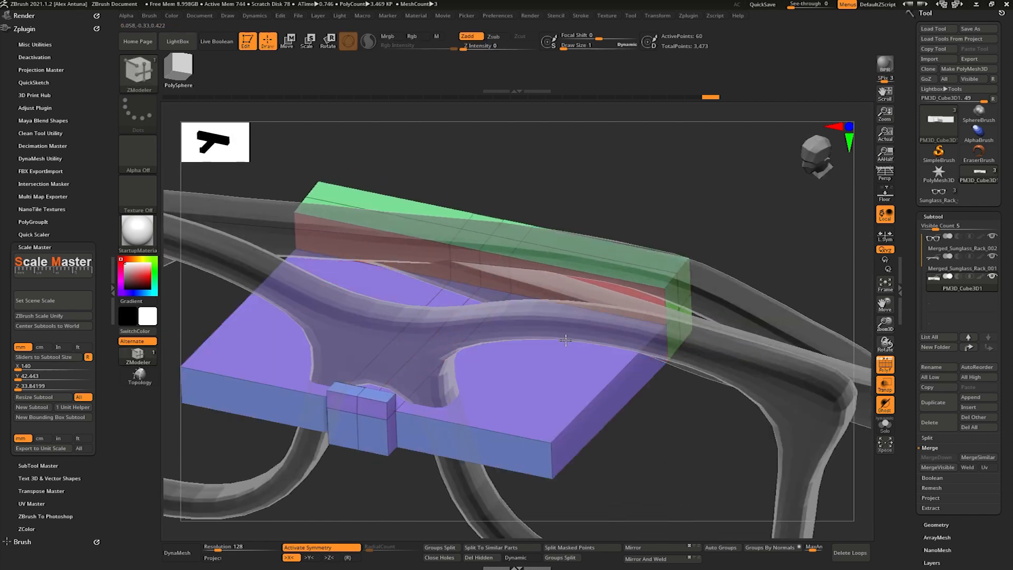
key(ctrl+z)
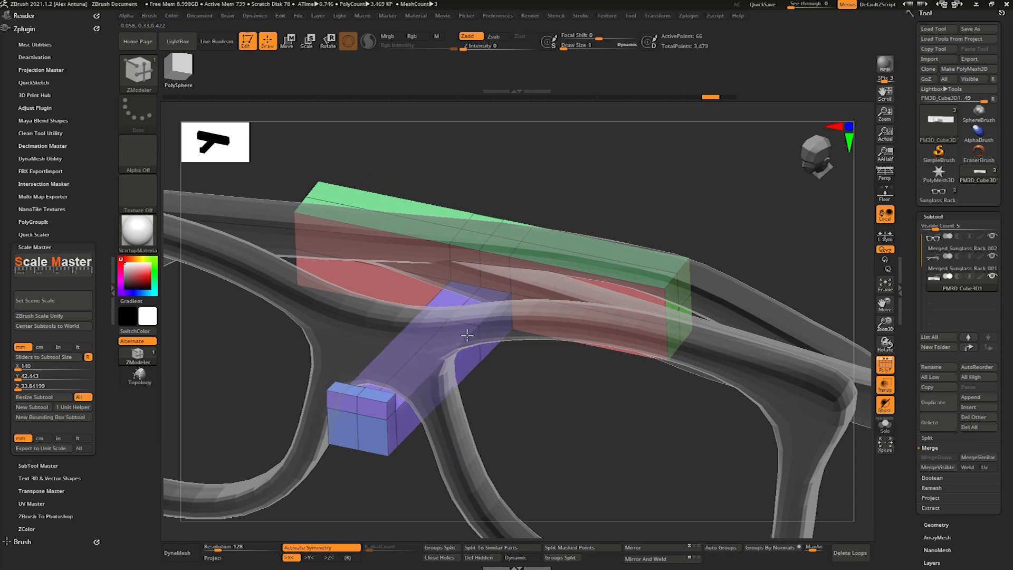
right_drag(551, 327, 573, 324)
key(ctrl+z)
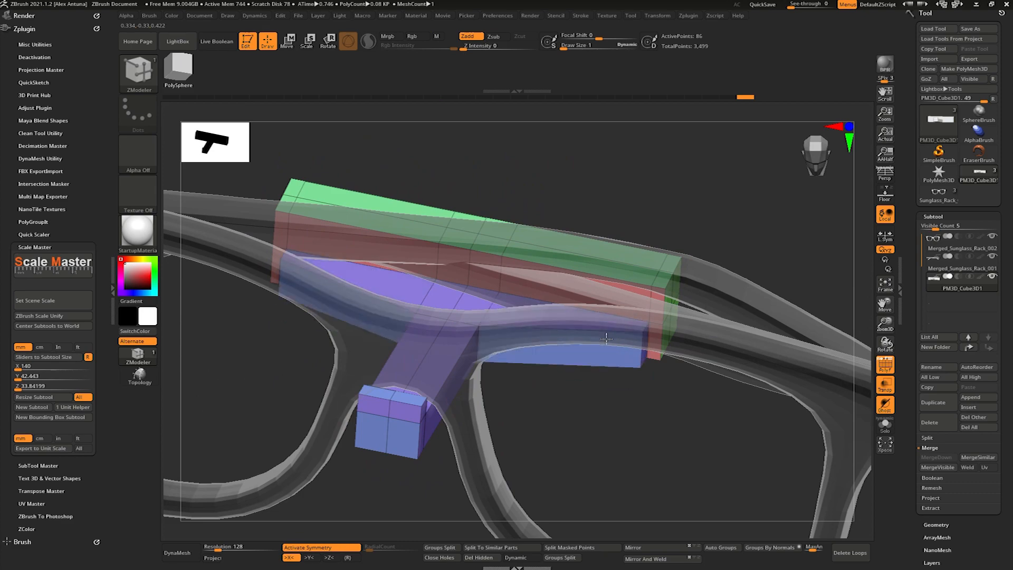
- Mask the rest of the bracket and move the shelf's front edge forward to deepen the shelf
drag(607, 337, 603, 337)
mouse_move(603, 337)
right_down()
mouse_move(533, 338)
mouse_move(586, 336)
mouse_move(557, 302)
mouse_move(600, 342)
mouse_move(549, 324)
mouse_move(614, 348)
mouse_move(585, 343)
mouse_move(658, 312)
mouse_move(634, 288)
mouse_move(564, 143)
right_up()
key(ctrl)
ctrl+drag(594, 284, 595, 285)
mouse_move(594, 284)
right_down()
mouse_move(615, 181)
mouse_move(585, 285)
right_up()
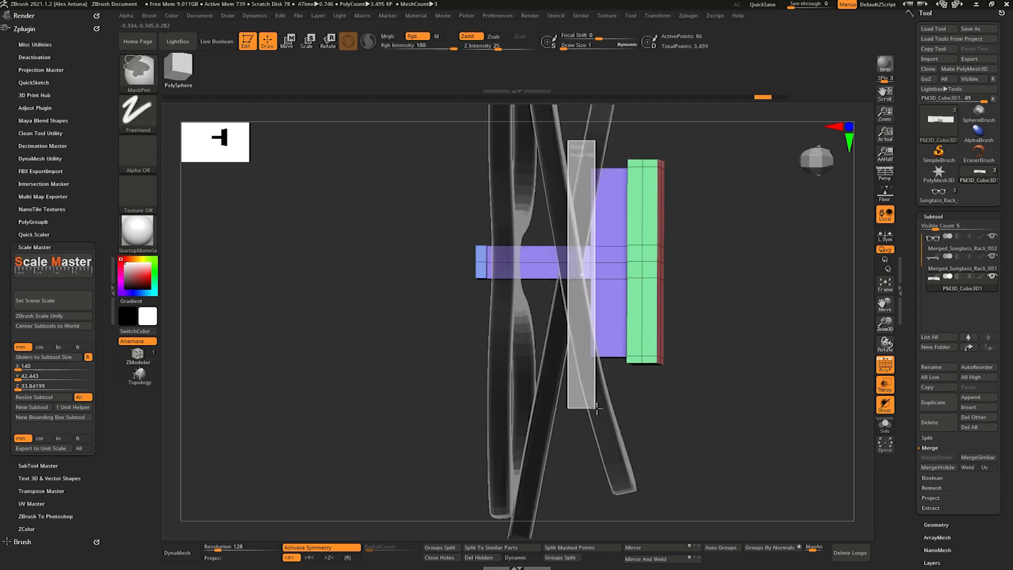
ctrl+drag(597, 409, 597, 409)
key(w)
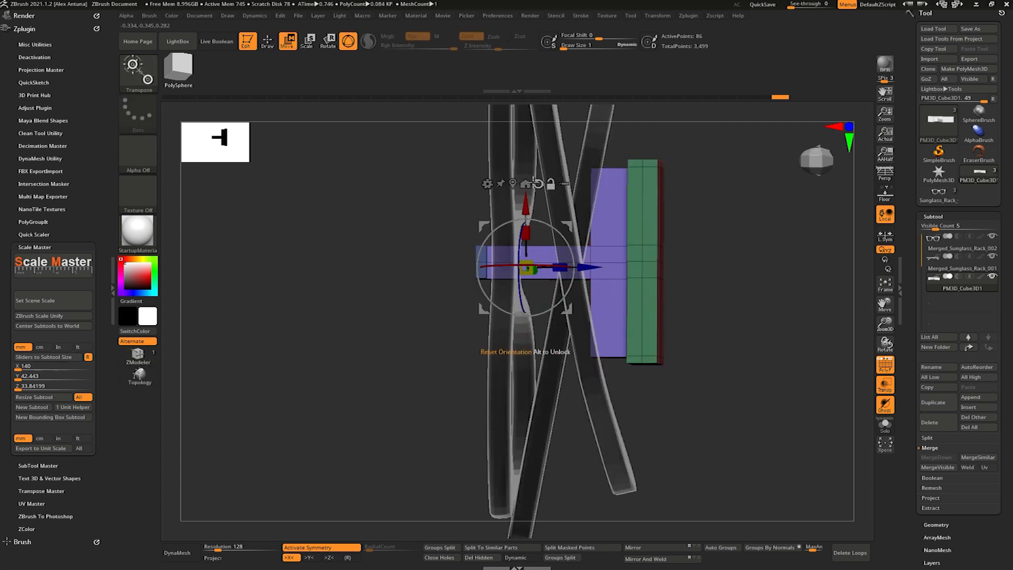
right_drag(541, 258, 582, 257)
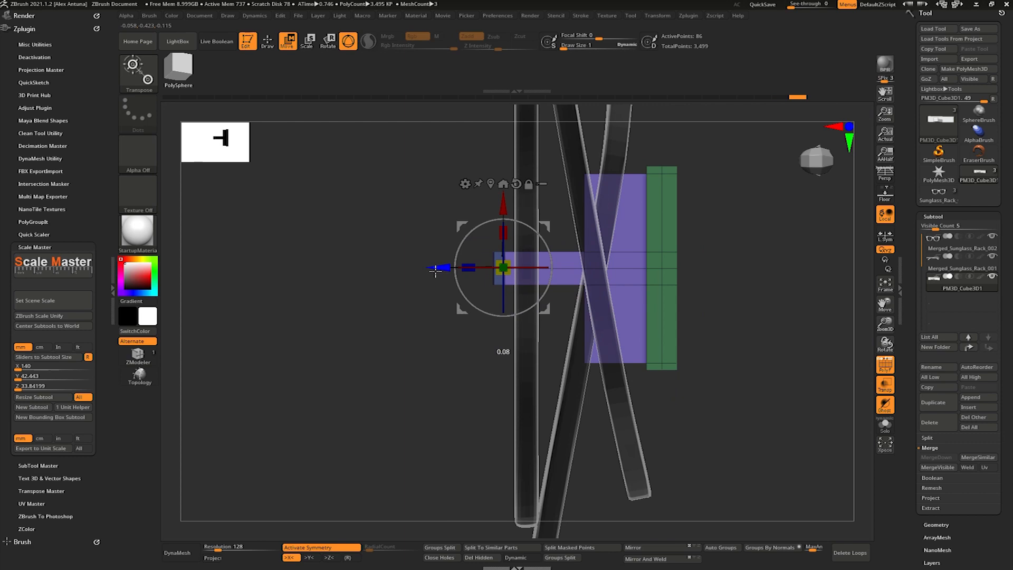
mouse_move(437, 271)
right_down()
mouse_move(582, 307)
mouse_move(649, 260)
mouse_move(592, 286)
mouse_move(622, 236)
mouse_move(566, 220)
mouse_move(607, 236)
mouse_move(584, 223)
mouse_move(589, 272)
right_up()
- Insert additional symmetric edge loops across the bar and shelf
key(q)
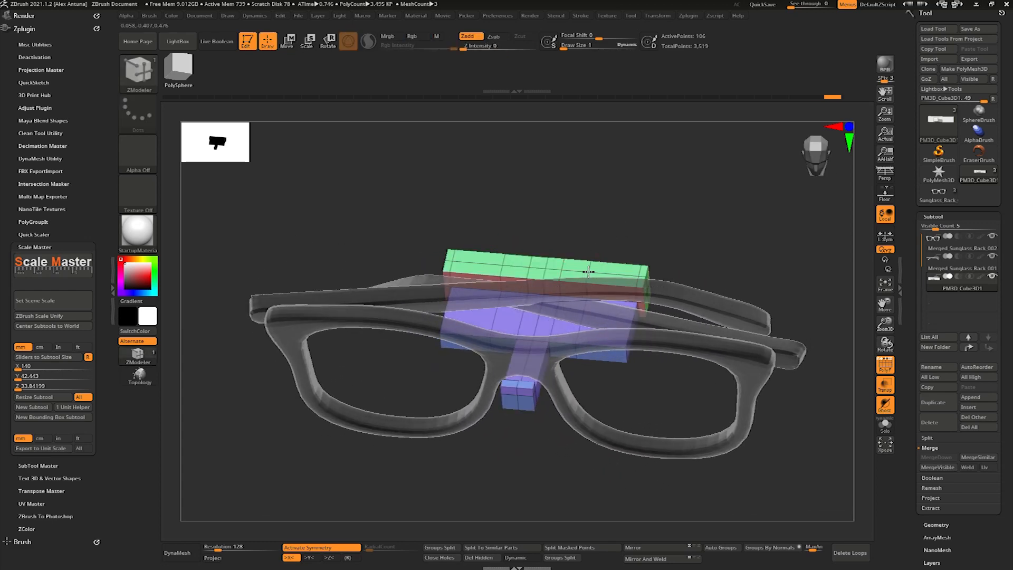
right_drag(565, 265, 580, 323)
right_drag(572, 284, 584, 255)
- Merge the front frame subtool down with the temples subtool and accept the merge
click(934, 248)
click(937, 458)
click(839, 478)
shift+right_drag(718, 343, 681, 322)
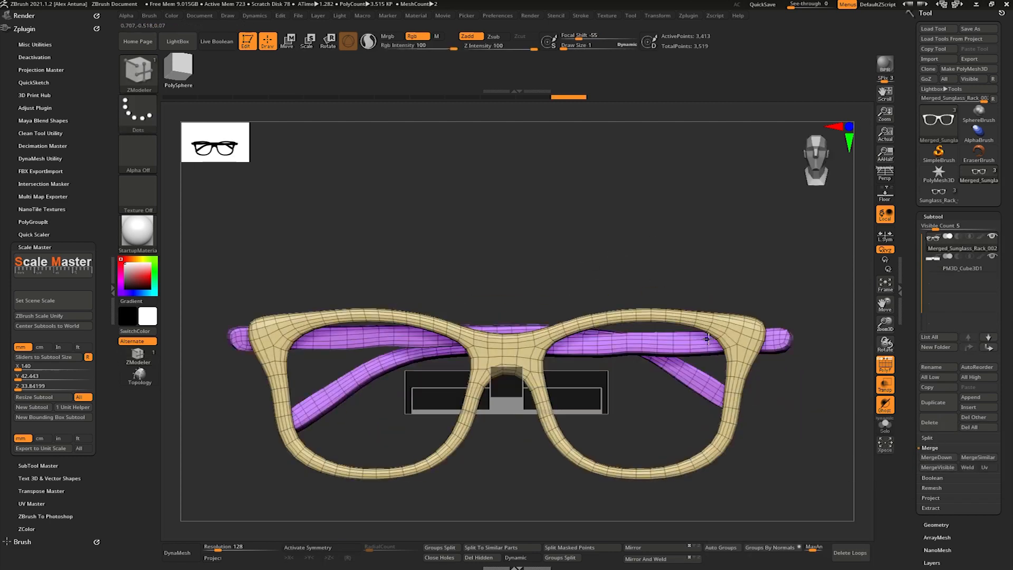
ctrl+right_drag(621, 311, 628, 258)
- Stack the merged glasses vertically with ArrayMesh, using 3 repeats and a Y amount of about -3.78
drag(915, 496, 914, 376)
click(948, 417)
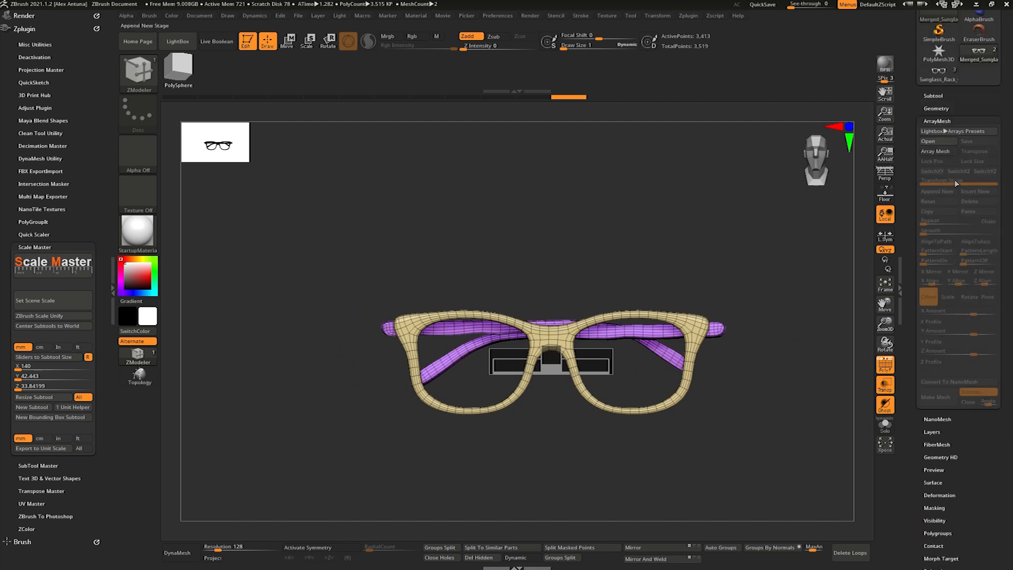
click(938, 152)
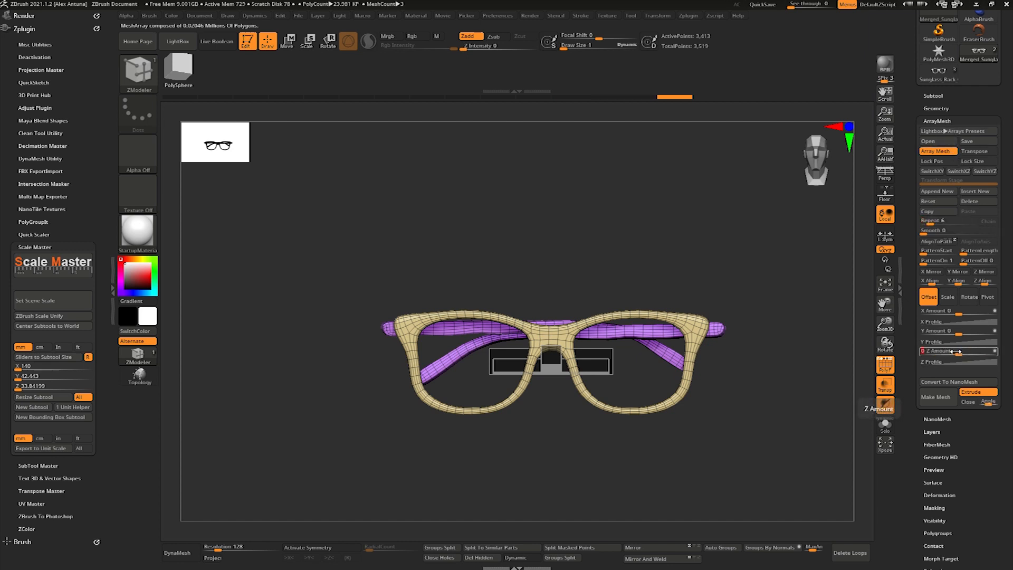
mouse_move(949, 335)
mouse_down()
mouse_move(937, 342)
mouse_move(948, 336)
mouse_up()
drag(955, 224, 951, 228)
drag(973, 332, 940, 335)
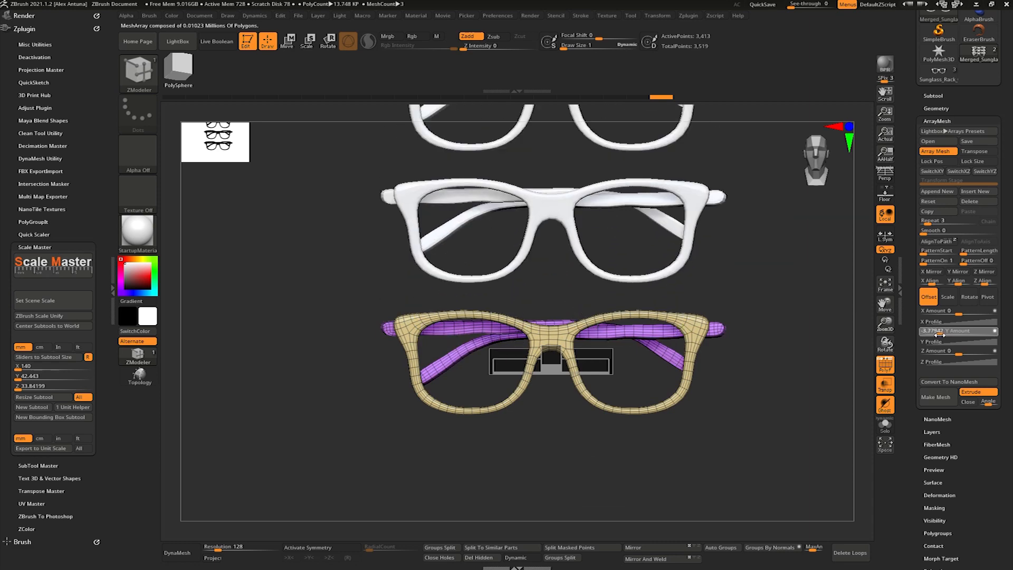
drag(766, 269, 743, 304)
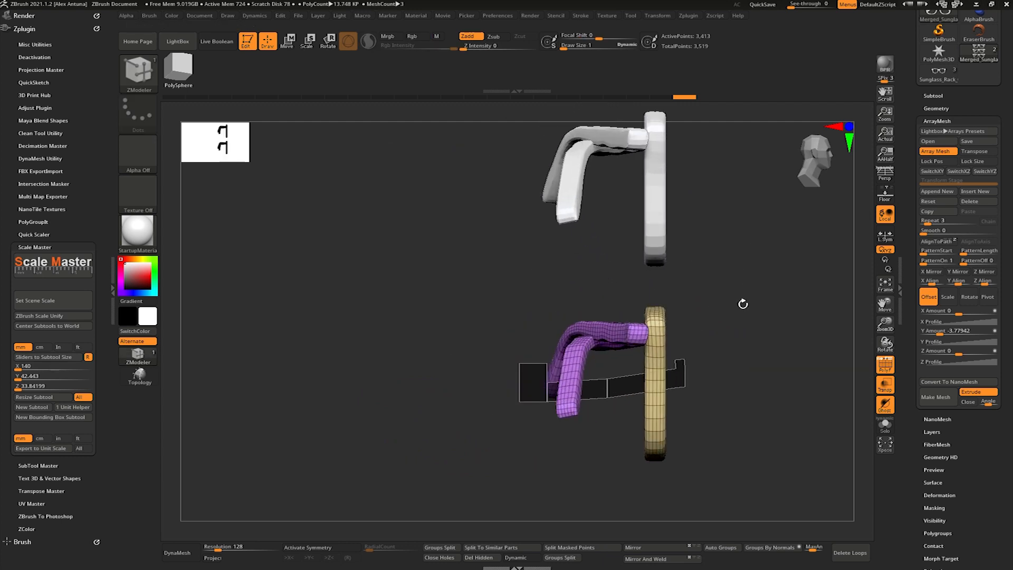
drag(673, 328, 745, 284)
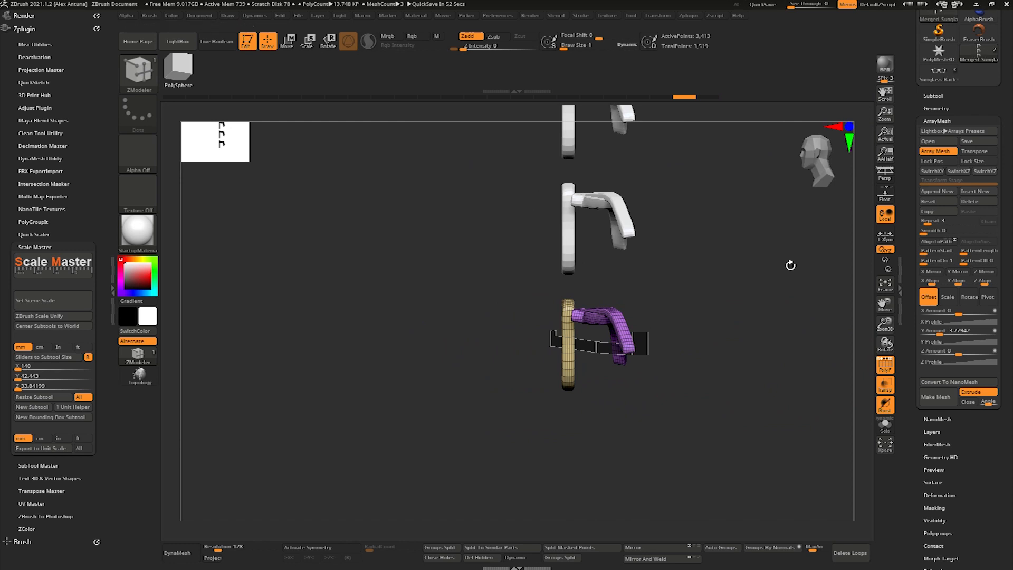
key(shift)
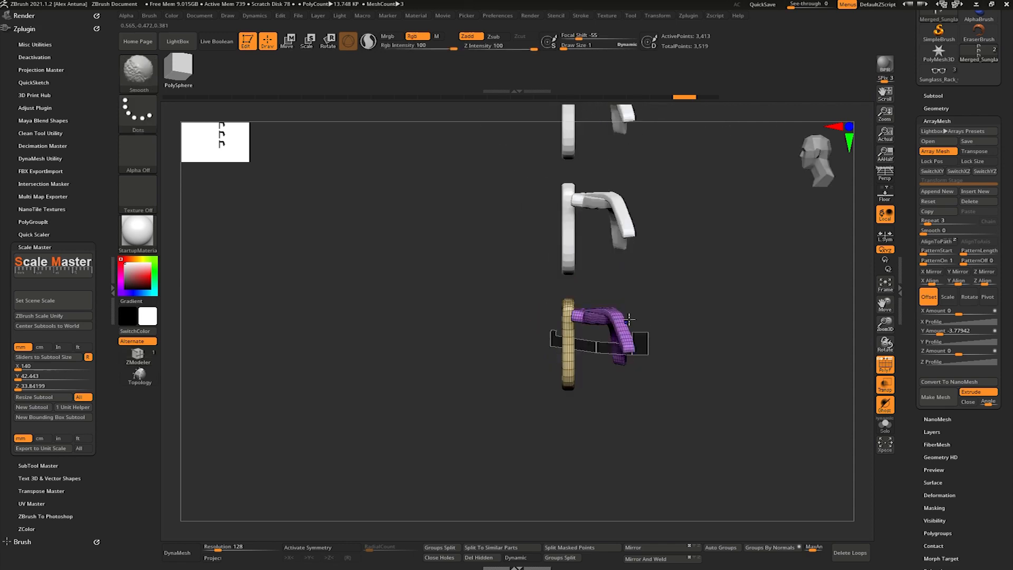
- Select the bracket subtool with the gizmo active and turn off the transparent display
alt+click(551, 340)
ctrl+click(570, 359)
mouse_move(547, 330)
ctrl+mouse_down()
mouse_move(568, 358)
mouse_move(554, 323)
ctrl+mouse_up()
key(w)
shift+drag(519, 311, 622, 303)
ctrl+right_drag(622, 303, 656, 353)
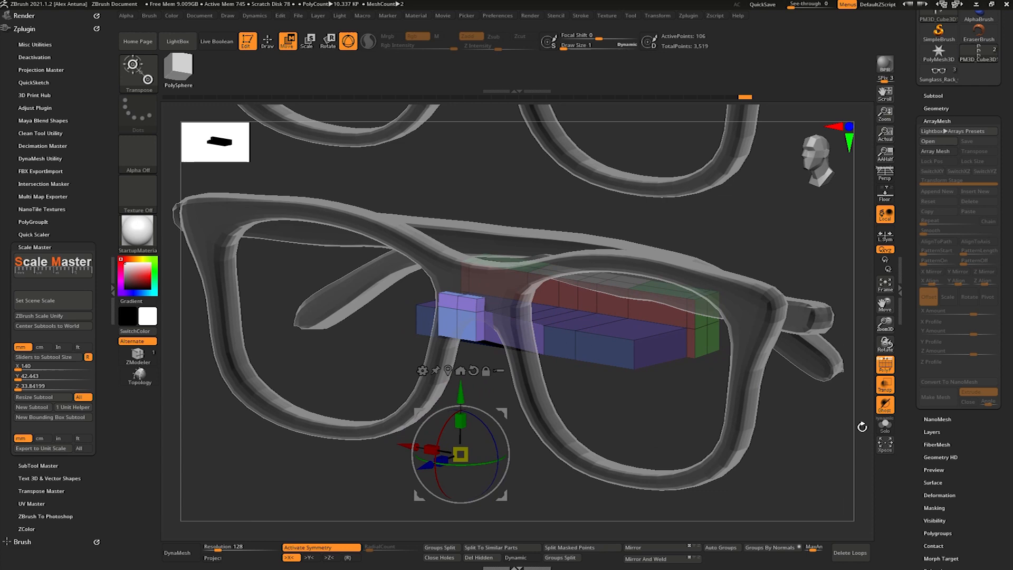
click(885, 385)
- Mask the bracket's front hook in side view and adjust the arm's height with the gizmo placed at its bend
drag(458, 395, 458, 406)
right_drag(533, 388, 666, 305)
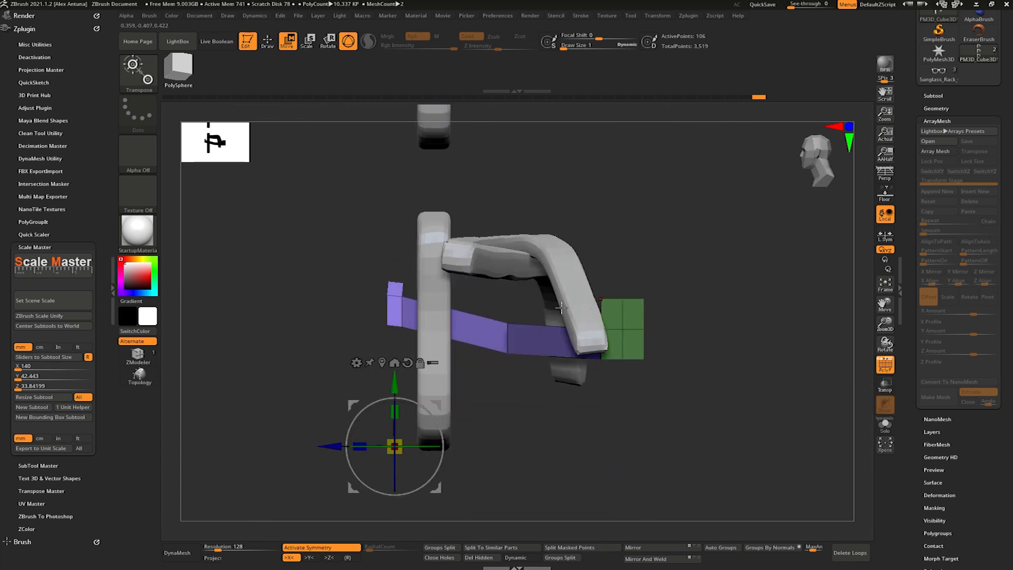
ctrl+drag(529, 388, 529, 387)
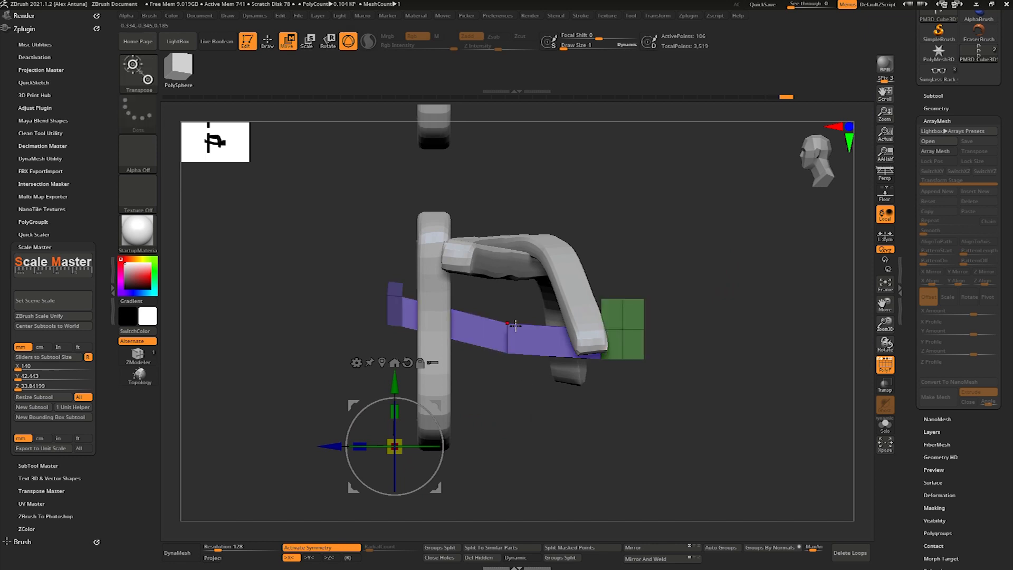
click(507, 323)
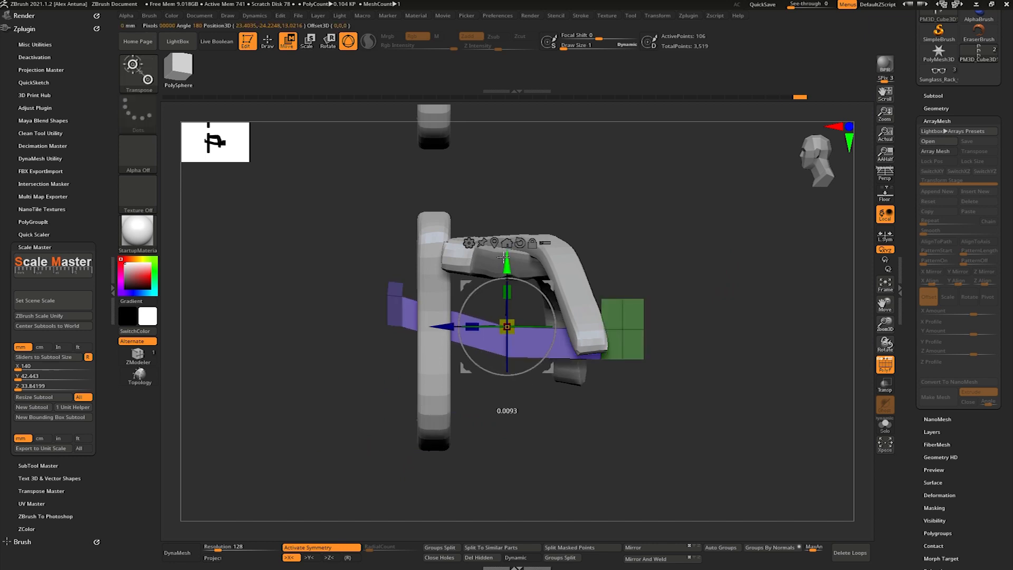
right_drag(514, 243, 501, 276)
right_drag(502, 275, 606, 347)
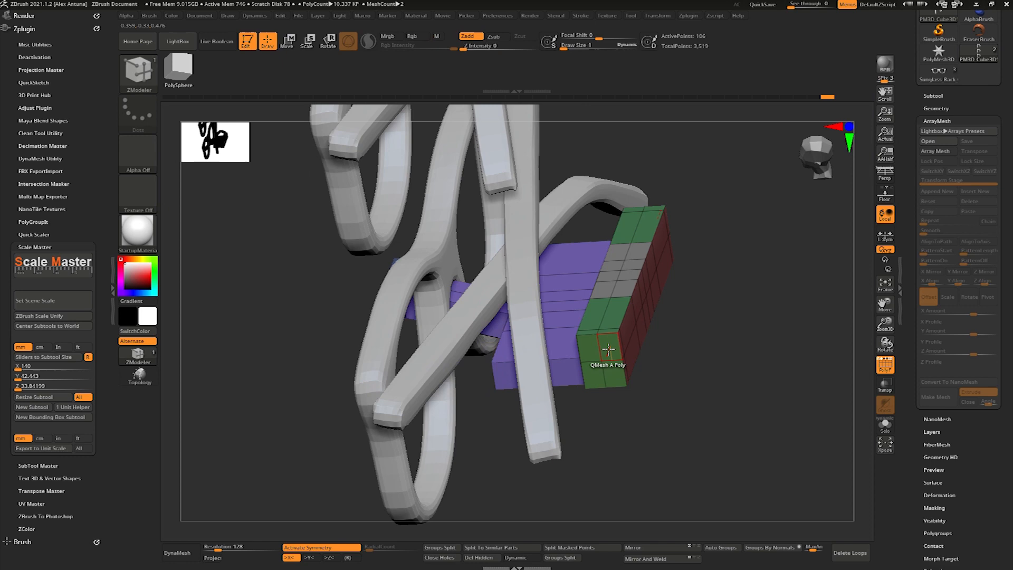
- Try to cut away faces at the ends of the bracket's back bar with ZModeler QMesh
key(space)
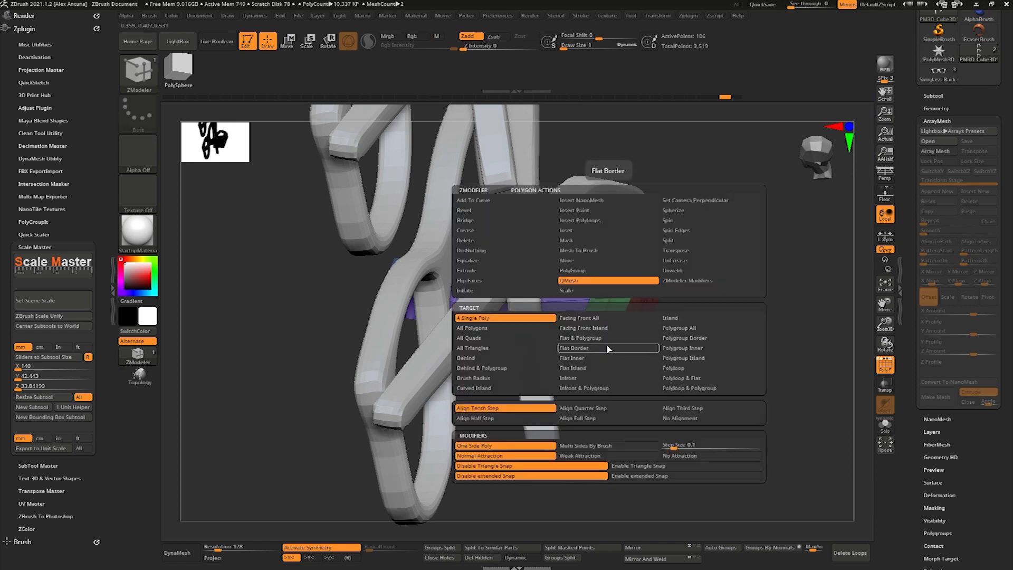
right_drag(628, 296, 703, 292)
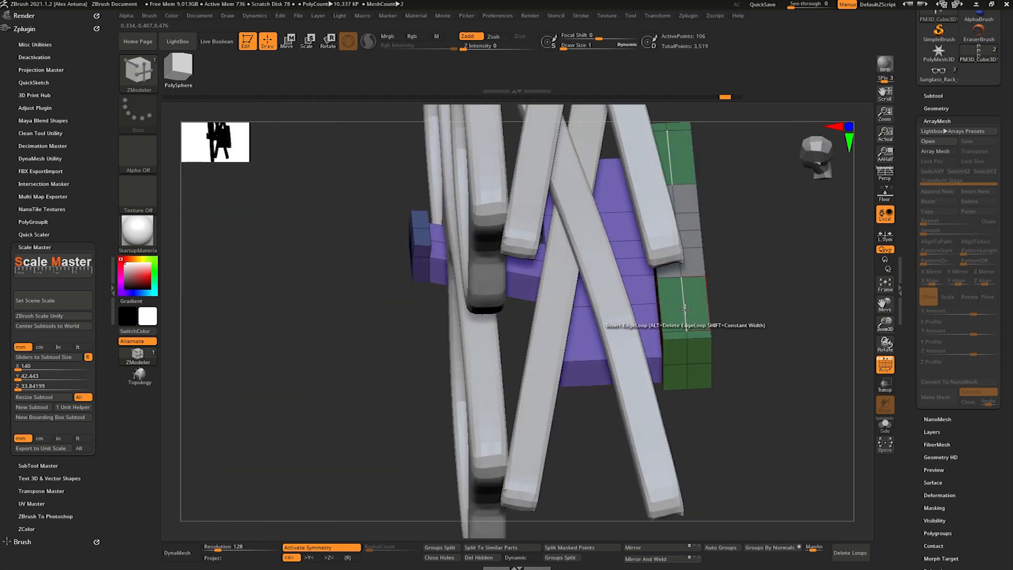
key(space)
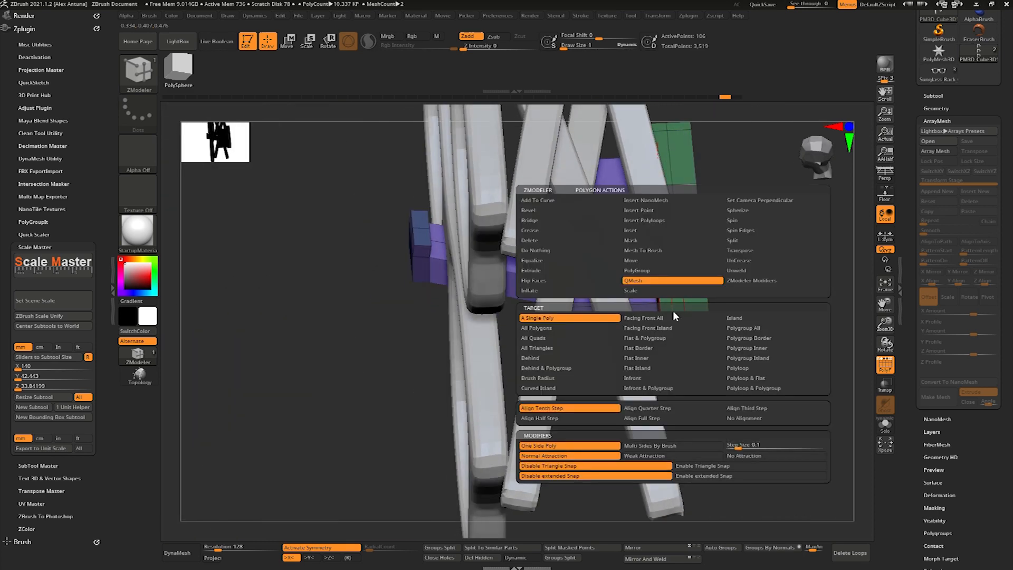
right_drag(672, 323, 685, 361)
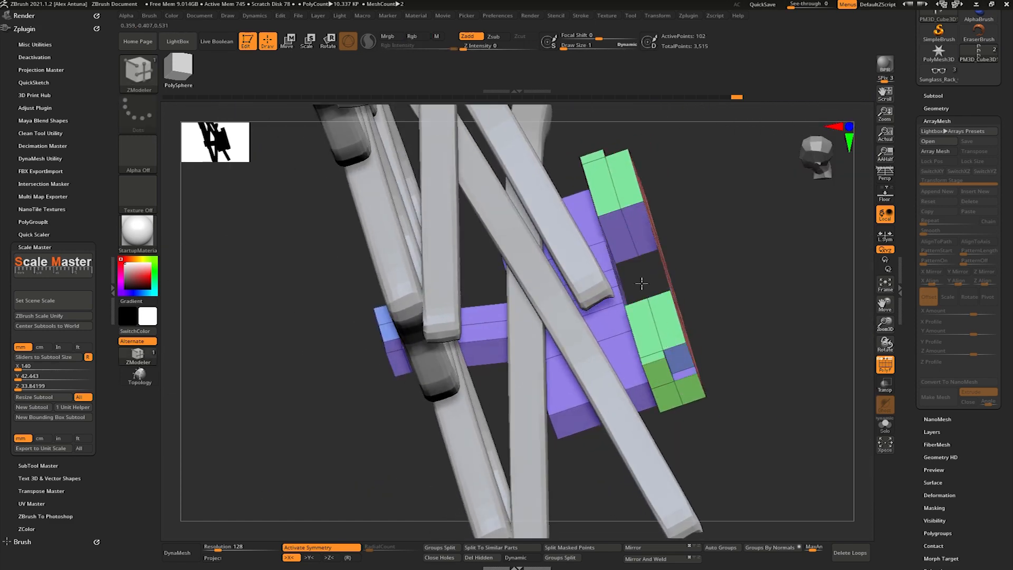
right_drag(656, 306, 674, 132)
right_drag(645, 350, 664, 323)
drag(634, 288, 672, 430)
mouse_move(662, 383)
right_down()
mouse_move(629, 371)
mouse_move(607, 346)
mouse_move(589, 372)
right_up()
key(ctrl+z)
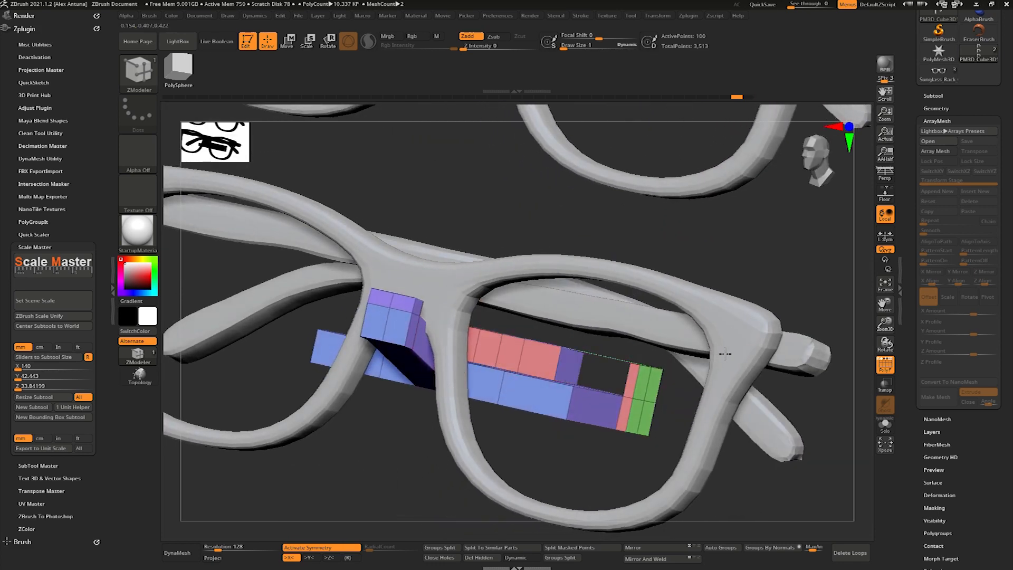
click(653, 547)
right_drag(687, 370, 582, 291)
ctrl+shift+click(510, 350)
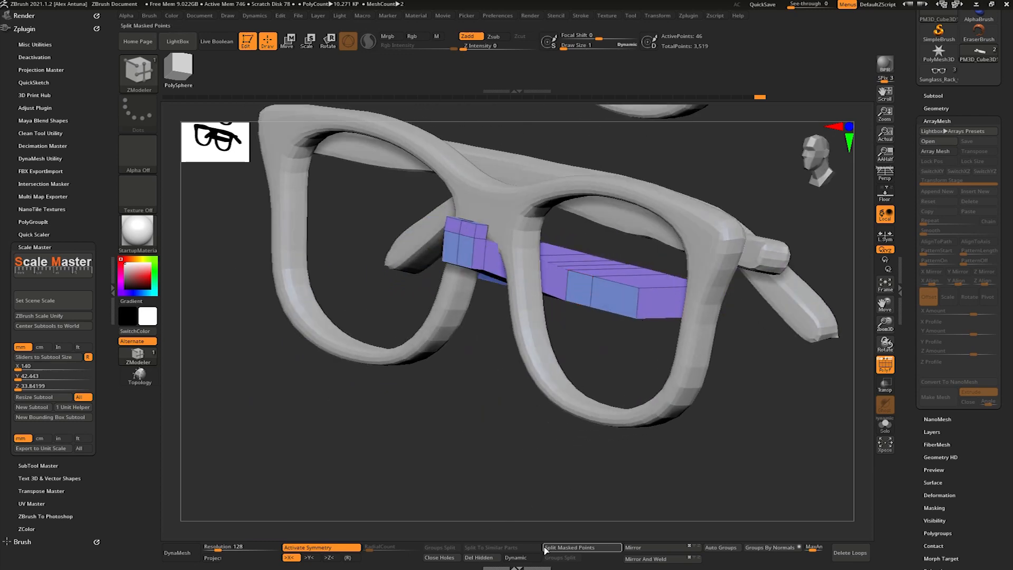
right_drag(643, 347, 508, 295)
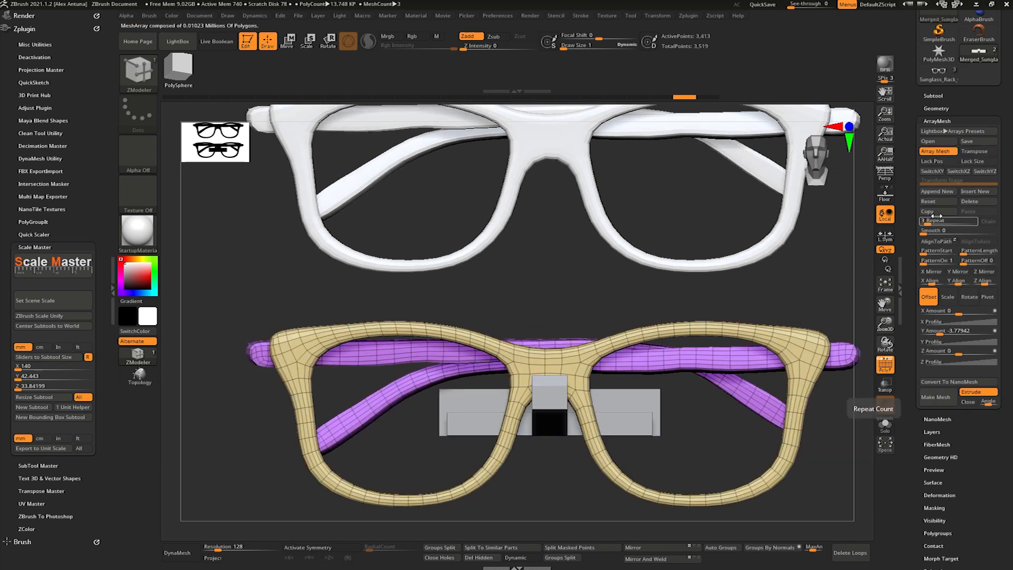
- Turn on ArrayMesh for the bracket and paste the array stage copied from the glasses
alt+click(641, 424)
click(939, 152)
drag(945, 221, 975, 218)
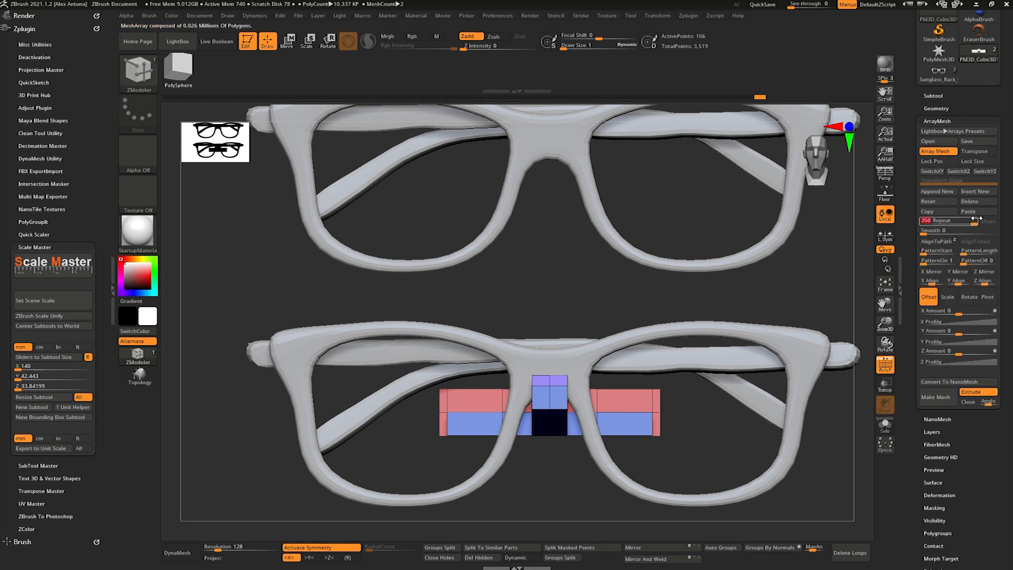
click(976, 214)
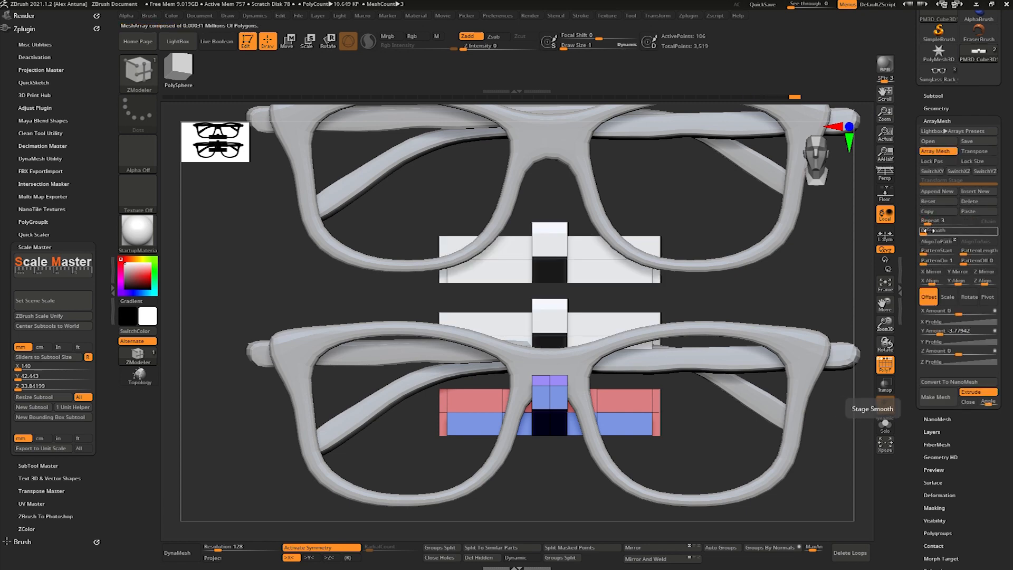
key(ctrl+z)
alt+click(782, 226)
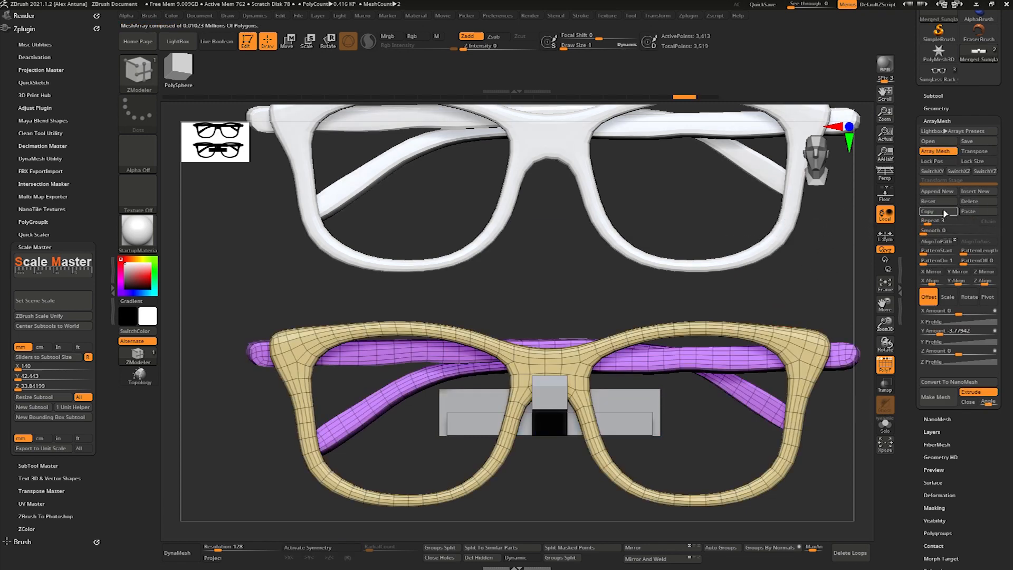
alt+click(637, 410)
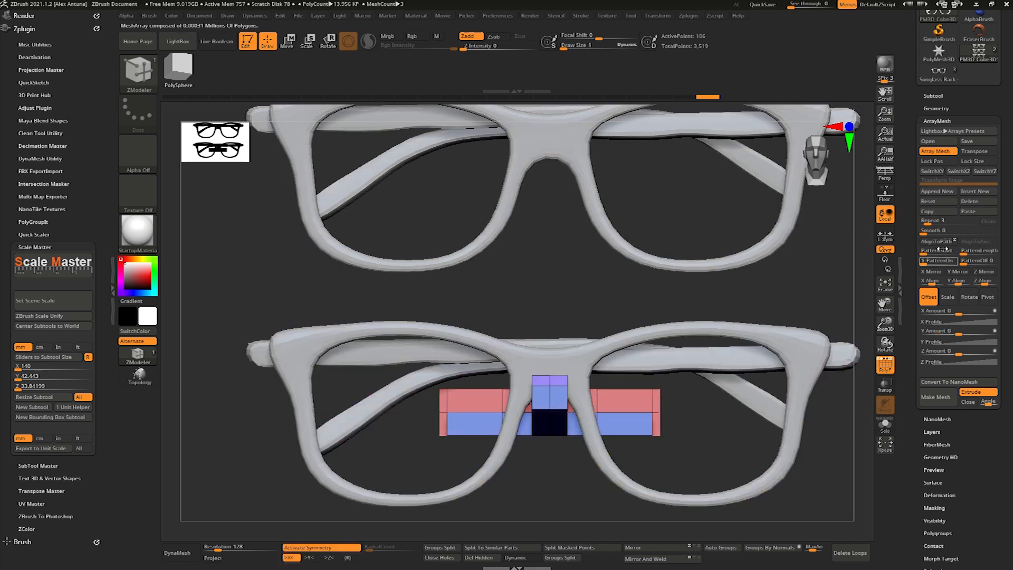
click(978, 202)
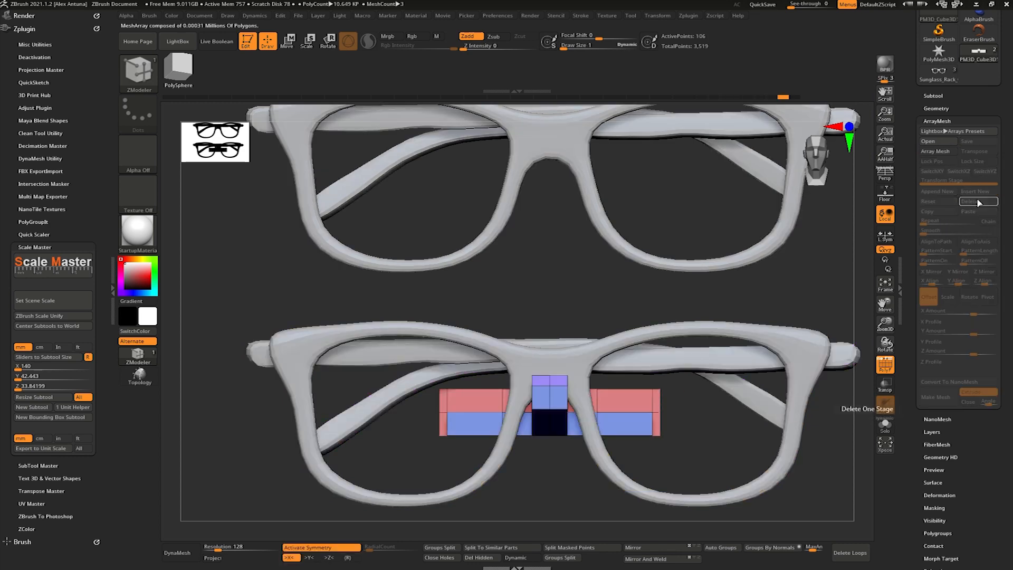
click(939, 152)
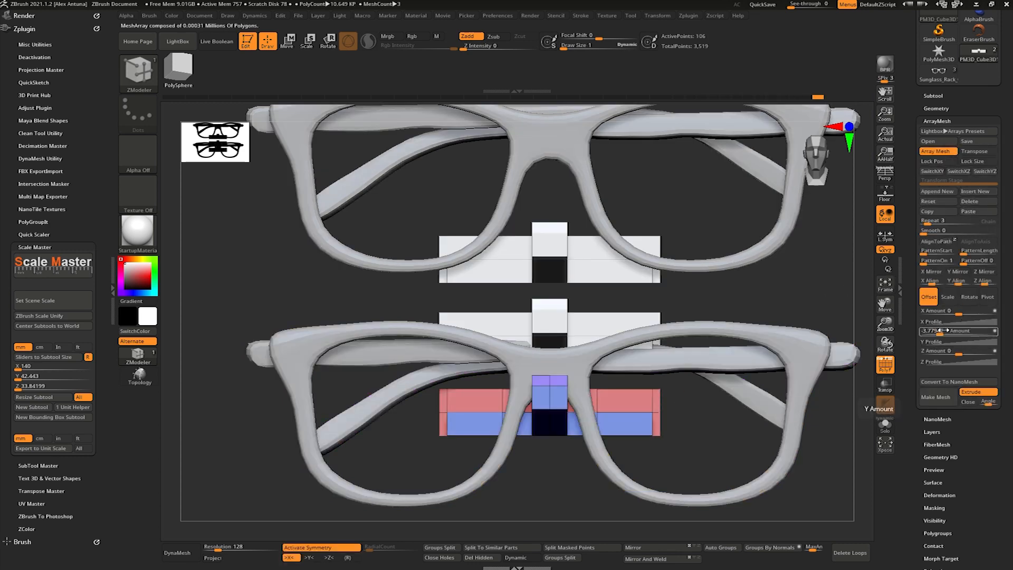
- Set the bracket array's Y Amount to about -11.03 so the bracket copies line up with the stacked glasses
alt+click(777, 241)
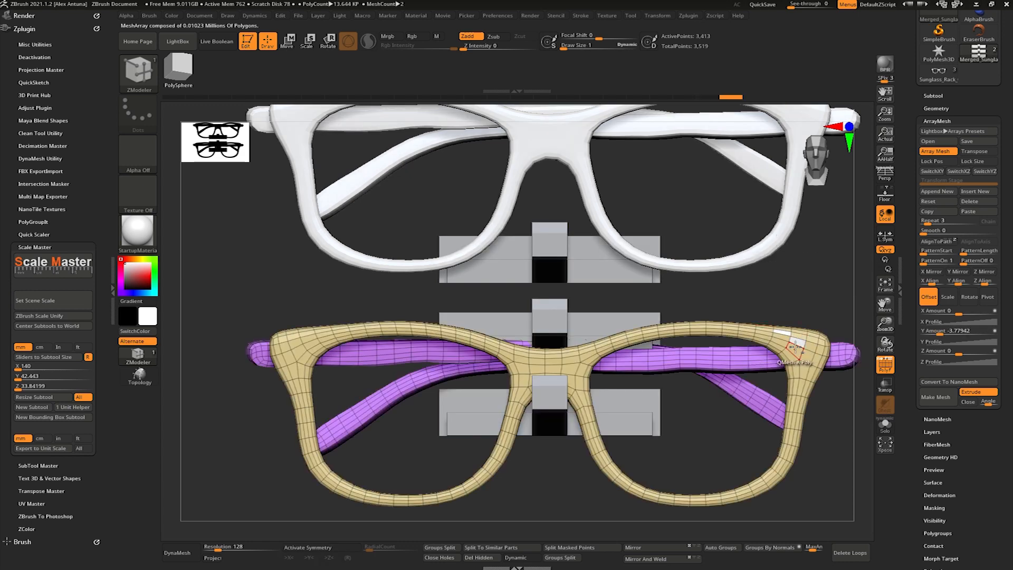
alt+click(619, 330)
drag(940, 333, 936, 335)
right_drag(622, 260, 607, 280)
mouse_move(607, 280)
ctrl+right_down()
mouse_move(628, 296)
mouse_move(582, 307)
mouse_move(653, 215)
mouse_move(628, 230)
mouse_move(653, 220)
mouse_move(670, 262)
mouse_move(711, 206)
ctrl+right_up()
- Narrow the bracket's back bar symmetrically by moving its outer ends inward
key(w)
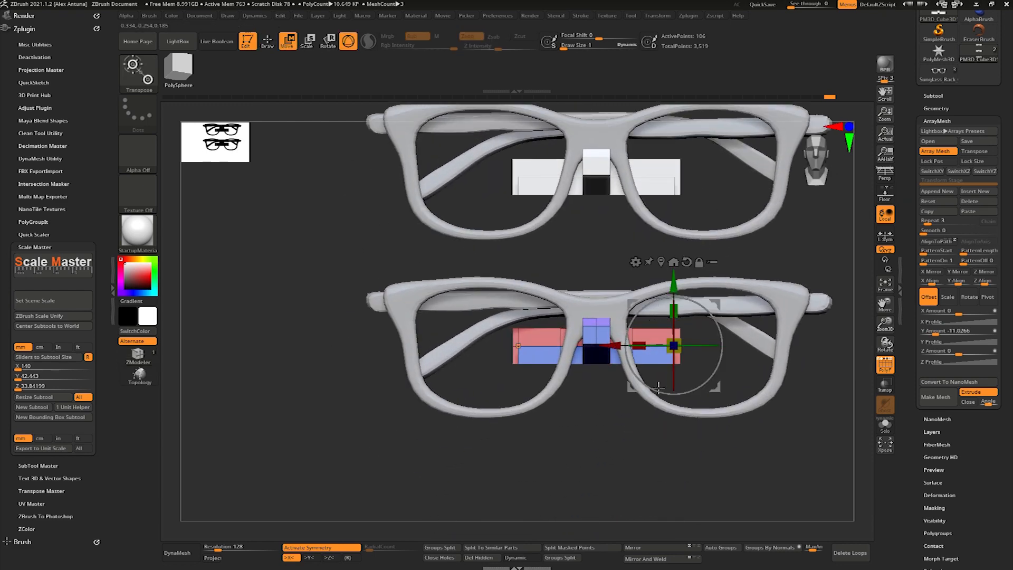
drag(613, 346, 588, 345)
right_drag(630, 296, 649, 317)
mouse_move(648, 317)
ctrl+right_down()
mouse_move(652, 348)
mouse_move(534, 340)
mouse_move(588, 308)
mouse_move(550, 288)
mouse_move(556, 328)
ctrl+right_up()
- Remove the raised upper part of the bracket's back bar with QMesh and assign the whole bracket one polygroup
key(q)
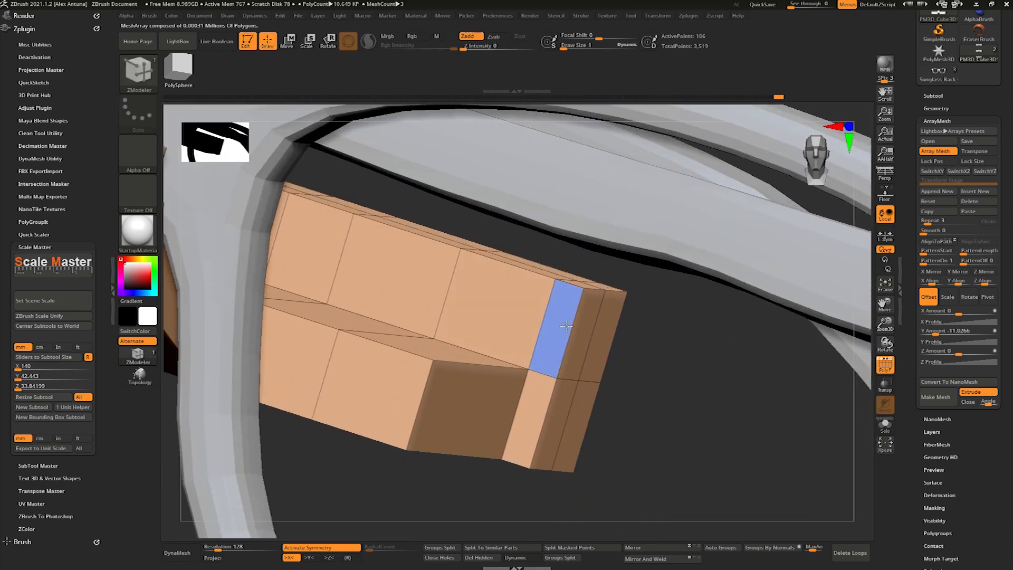
drag(535, 347, 552, 307)
mouse_move(565, 316)
right_down()
mouse_move(496, 332)
mouse_move(555, 316)
right_up()
drag(408, 277, 435, 284)
right_drag(491, 281, 622, 236)
key(ctrl+w)
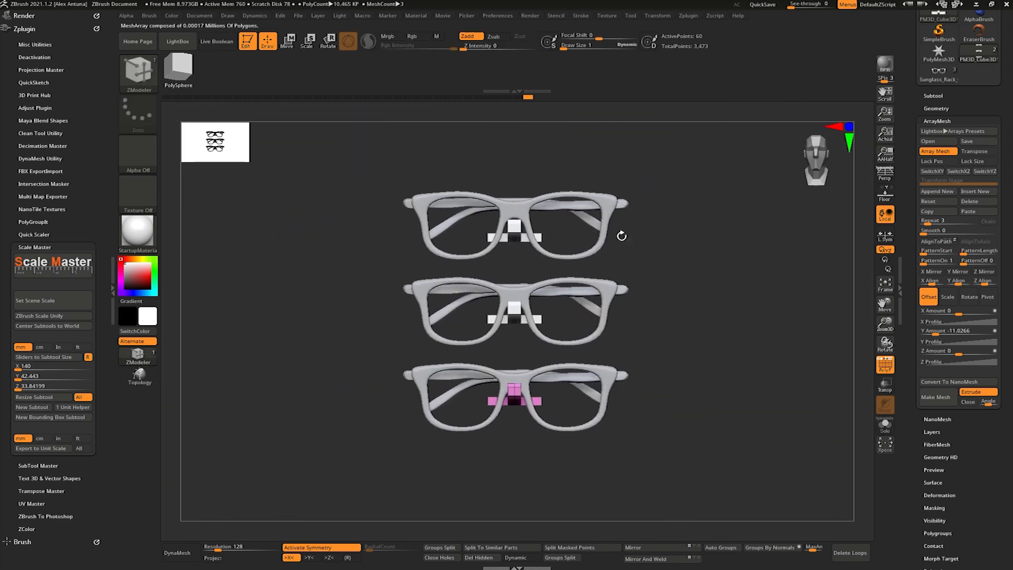
- Append a Cube3D subtool to the rack and initialize it as a QCube
ctrl+right_drag(640, 278, 731, 290)
click(885, 175)
shift+drag(709, 296, 681, 333)
click(933, 96)
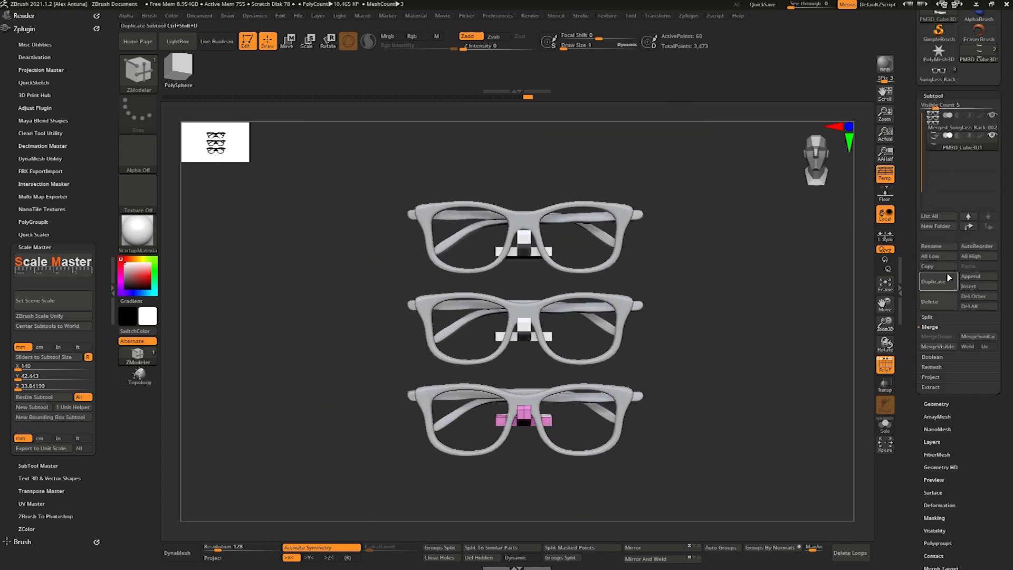
click(976, 276)
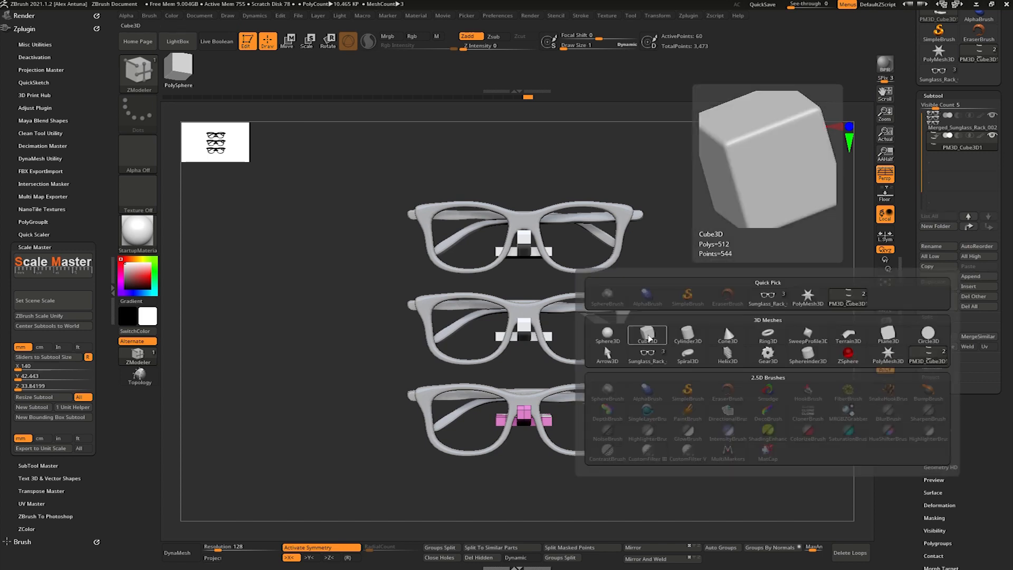
click(648, 338)
click(949, 288)
click(936, 262)
drag(633, 413, 496, 406)
click(886, 184)
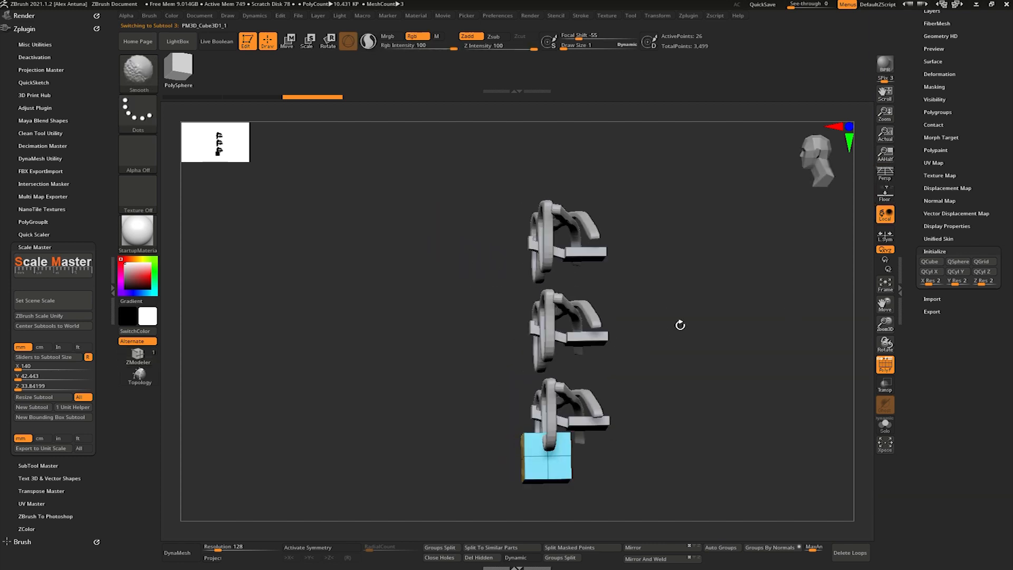
- Scale the cube into a thin, tall backing board and position it behind the stacked brackets
shift+drag(604, 330, 628, 323)
key(w)
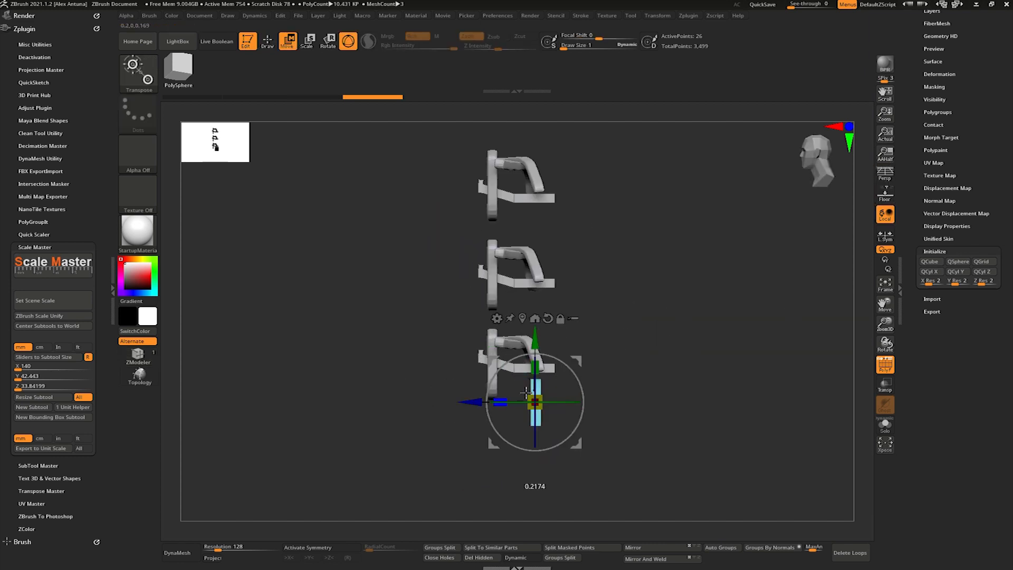
drag(535, 325, 535, 207)
shift+drag(607, 333, 629, 332)
drag(505, 402, 513, 366)
- Narrow the backing board to about 24 mm wide so it sits inside the bracket bars' ends
shift+drag(583, 280, 547, 232)
mouse_move(628, 274)
mouse_down()
mouse_move(611, 274)
mouse_move(617, 268)
mouse_up()
alt+drag(617, 267, 606, 248)
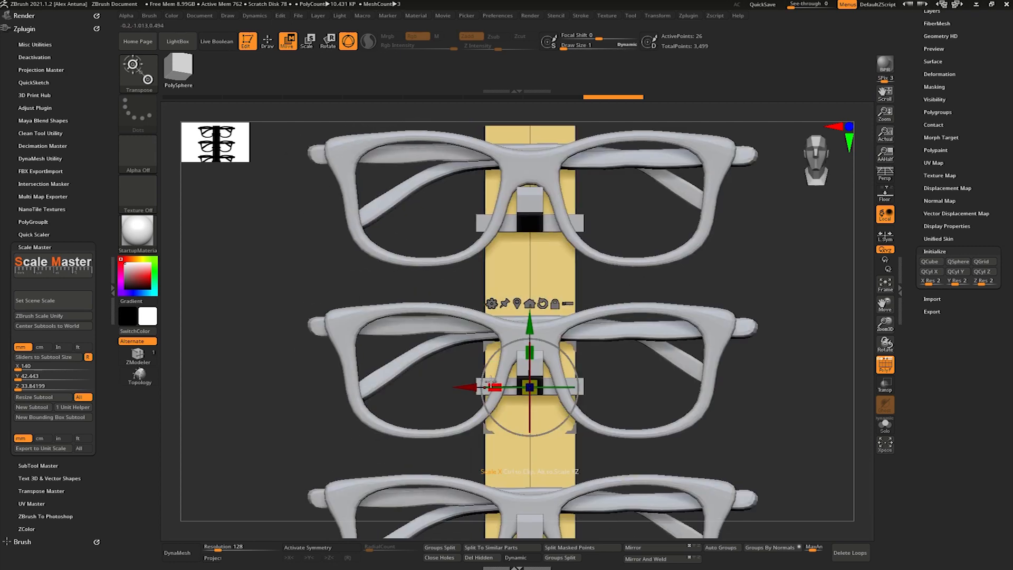
drag(512, 380, 522, 379)
alt+right_drag(566, 220, 556, 340)
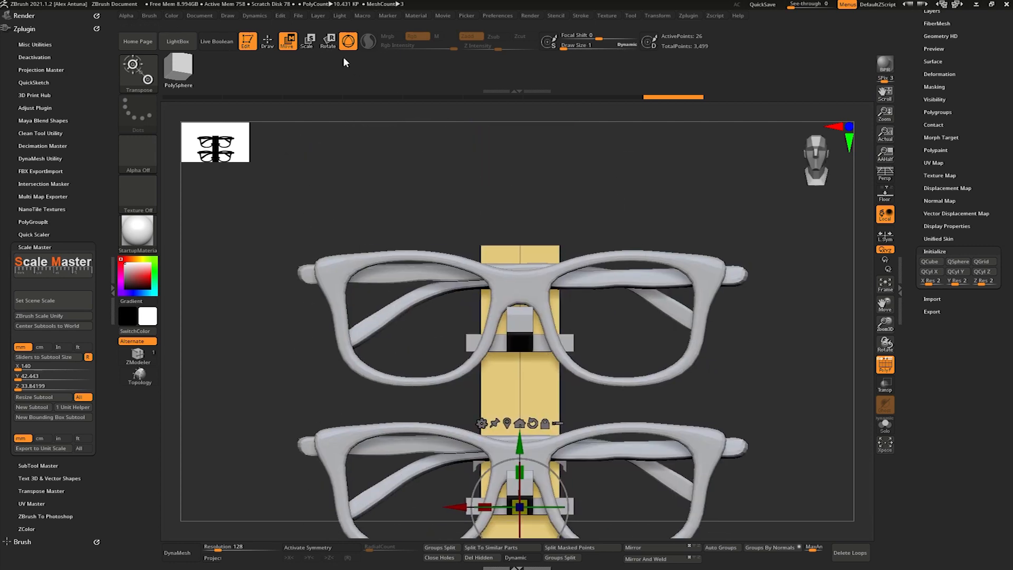
- Measure the backing board's width along its upper edge with the Transpose line
click(348, 42)
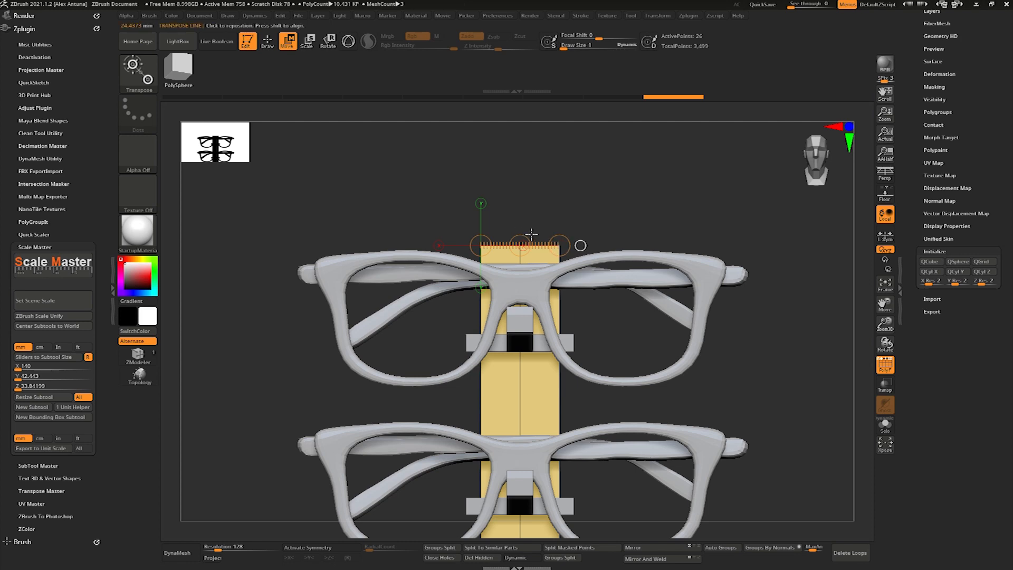
key(q)
mouse_move(457, 234)
mouse_down()
mouse_move(430, 228)
mouse_move(442, 233)
mouse_up()
alt+drag(254, 334, 308, 281)
- Try to resize the rack with Scale Master applied to all subtools
click(49, 399)
key(ctrl+z)
ctrl+right_drag(441, 267, 488, 259)
key(ctrl+z)
key(ctrl+z)
key(ctrl+z)
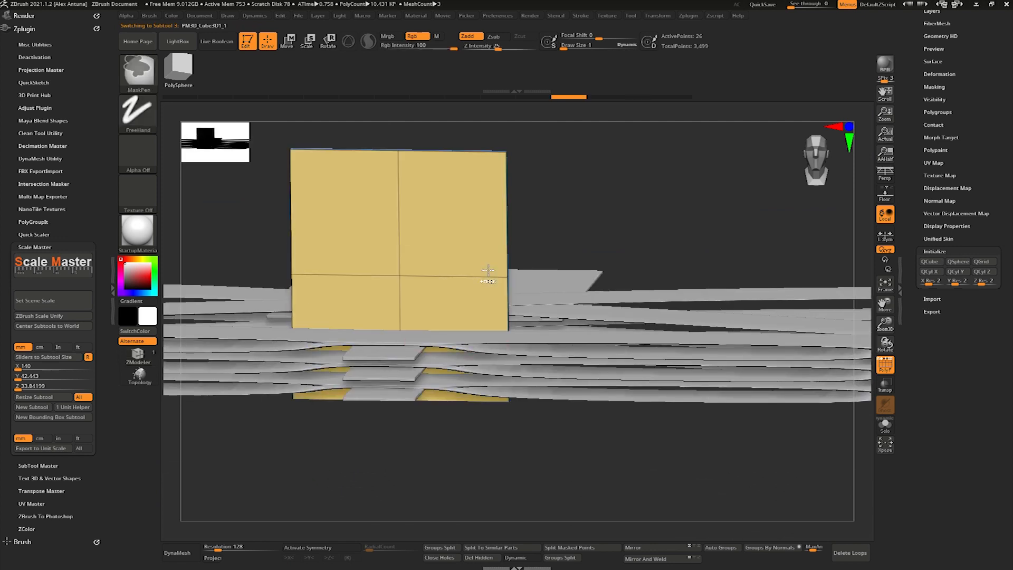
alt+right_drag(507, 263, 535, 296)
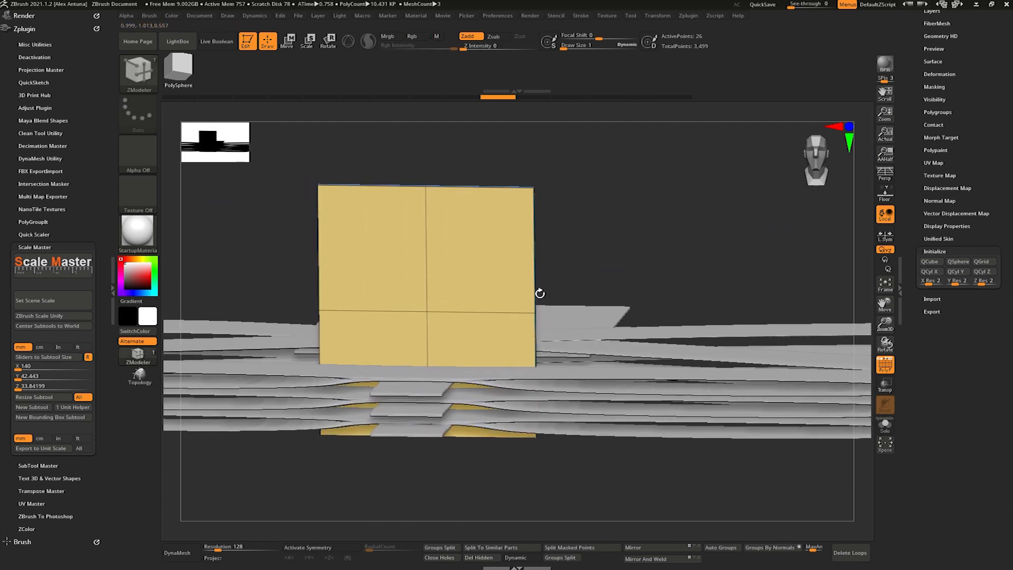
- Undo the Scale Master resize on the glasses, bracket and backing board subtools
drag(502, 97, 687, 96)
mouse_move(554, 209)
right_down()
mouse_move(506, 266)
mouse_move(525, 233)
mouse_move(551, 302)
mouse_move(565, 258)
right_up()
alt+click(598, 300)
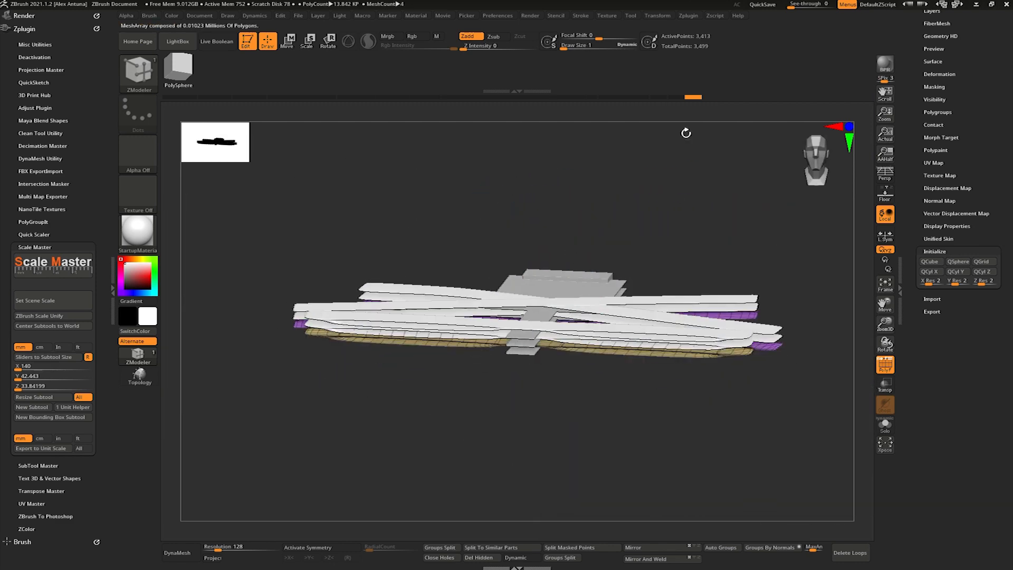
key(ctrl+z)
key(ctrl+z)
key(ctrl+z)
key(ctrl+z)
key(ctrl+z)
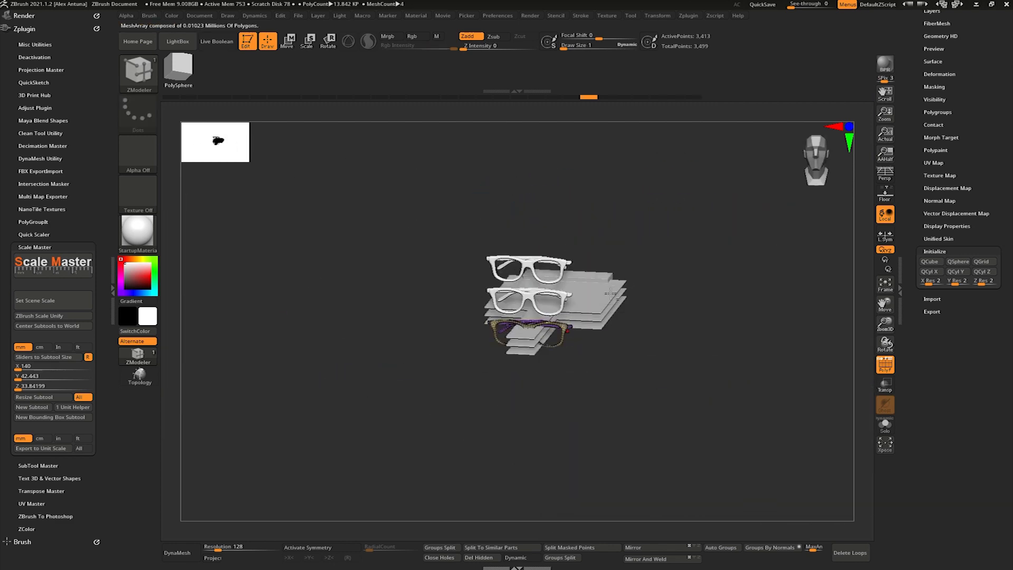
key(ctrl+z)
key(ctrl+z)
key(ctrl+z)
key(ctrl+z)
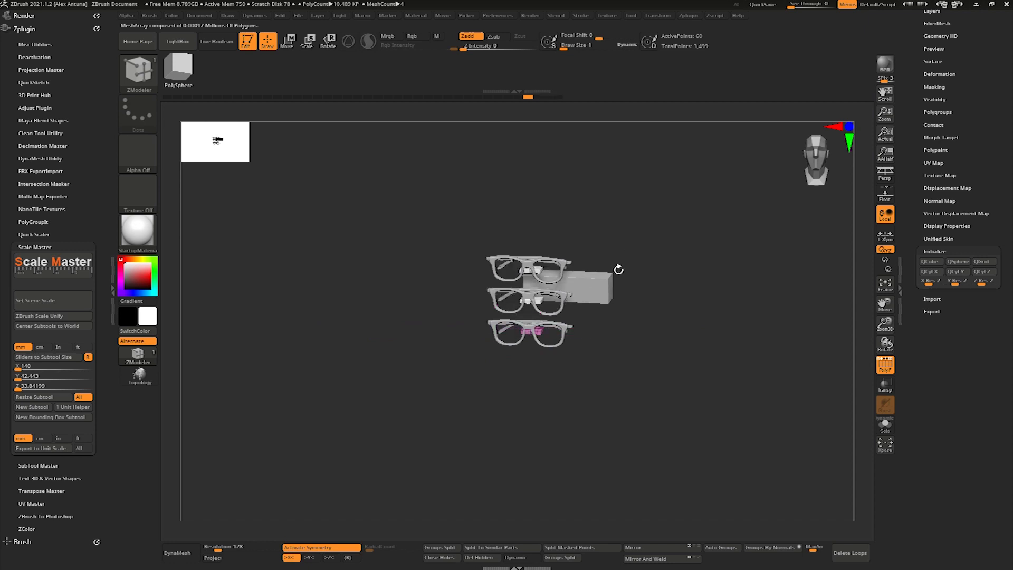
key(ctrl+z)
key(ctrl+z)
key(ctrl+z)
key(ctrl+z)
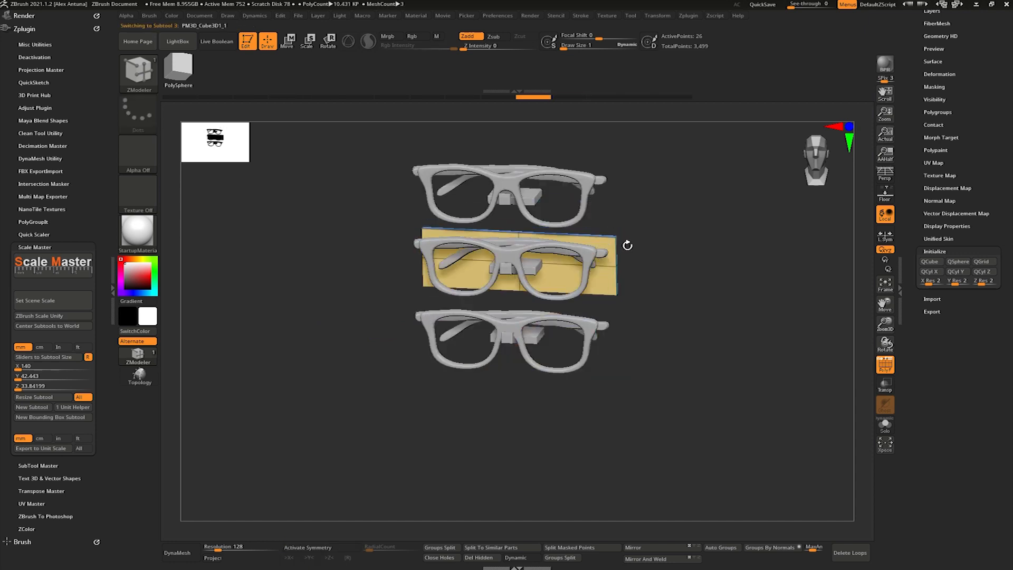
key(ctrl+z)
key(ctrl+z)
- Resize only the backing board subtool to 25 mm in X with Scale Master
mouse_move(624, 244)
mouse_down()
mouse_move(588, 267)
mouse_move(626, 269)
mouse_move(599, 273)
mouse_move(615, 290)
mouse_move(669, 228)
mouse_up()
alt+drag(668, 227, 662, 271)
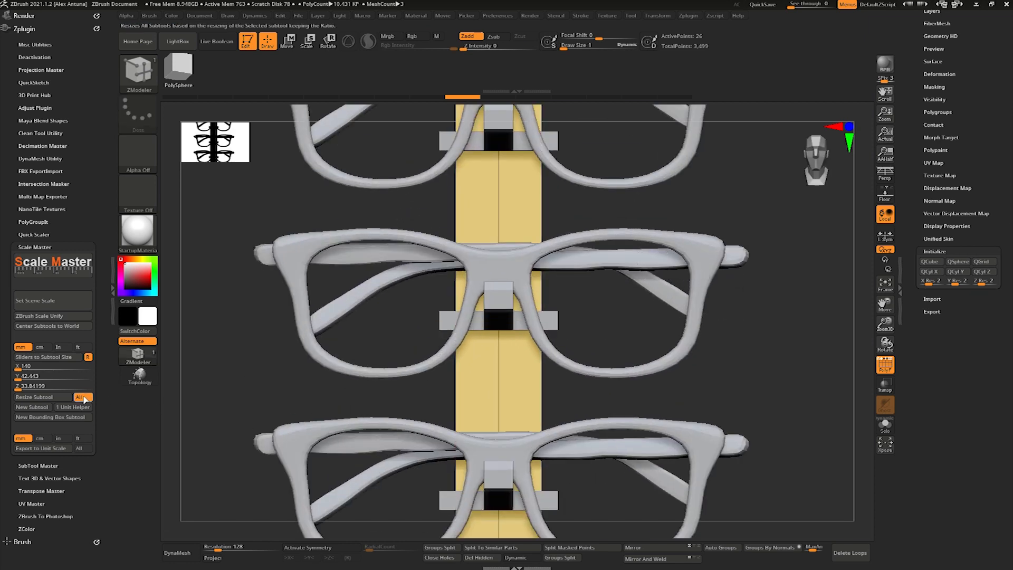
click(55, 360)
click(52, 366)
text(25)
key(Return)
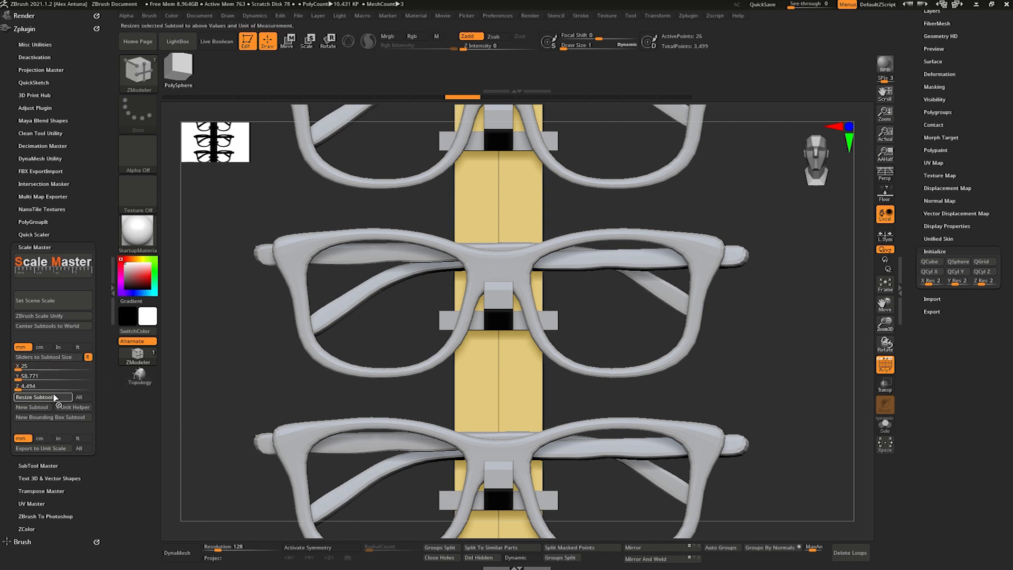
click(34, 397)
- Lengthen the backing board vertically so it extends above and below all three pairs of glasses
mouse_move(290, 361)
mouse_down()
mouse_move(496, 307)
mouse_move(487, 256)
mouse_up()
key(w)
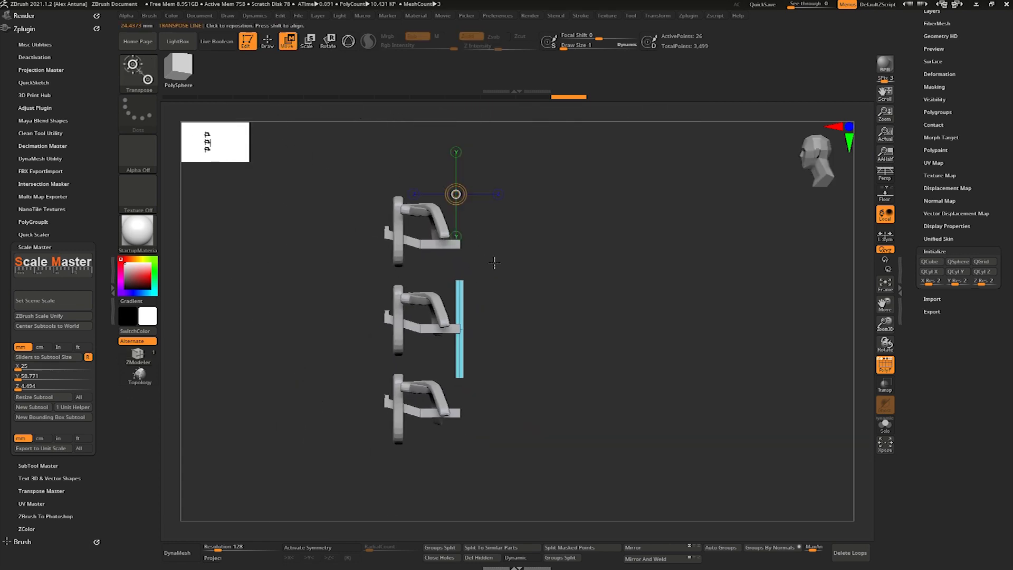
key(y)
mouse_move(484, 265)
mouse_down()
mouse_move(577, 312)
mouse_move(611, 346)
mouse_move(643, 328)
mouse_move(622, 323)
mouse_move(638, 322)
mouse_move(623, 330)
mouse_move(615, 307)
mouse_move(597, 353)
mouse_move(636, 314)
mouse_up()
key(q)
- Save the tool as Sunglass_Rack_002.ztl in the project's ZTool folder
drag(908, 184, 909, 436)
click(980, 25)
click(177, 82)
click(128, 494)
click(128, 494)
key(BackSpace)
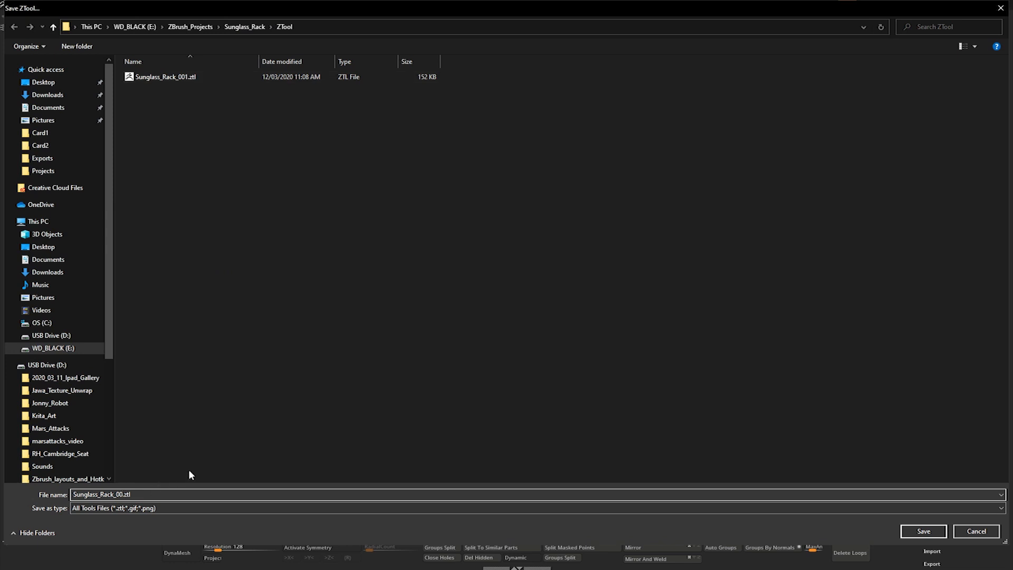
text(2)
key(Return)
- Nudge the backing board vertically behind the glasses with the gizmo
key(w)
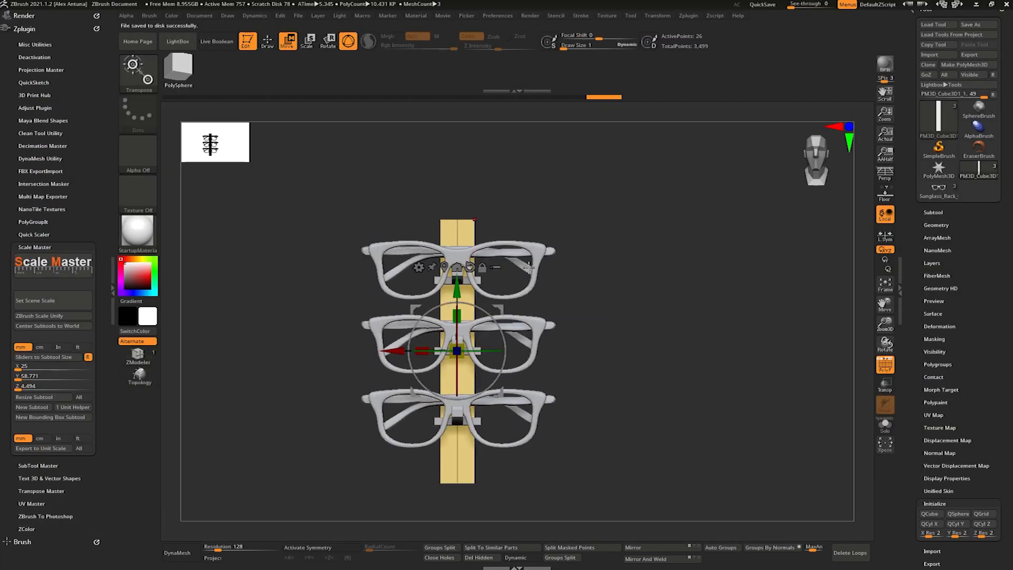
drag(457, 281, 457, 279)
drag(575, 296, 580, 327)
mouse_move(580, 327)
mouse_down()
mouse_move(553, 279)
mouse_move(628, 317)
mouse_move(622, 330)
mouse_move(559, 320)
mouse_move(570, 314)
mouse_up()
drag(437, 277, 430, 277)
mouse_move(577, 298)
mouse_down()
mouse_move(550, 296)
mouse_move(611, 333)
mouse_move(551, 280)
mouse_move(577, 278)
mouse_up()
key(q)
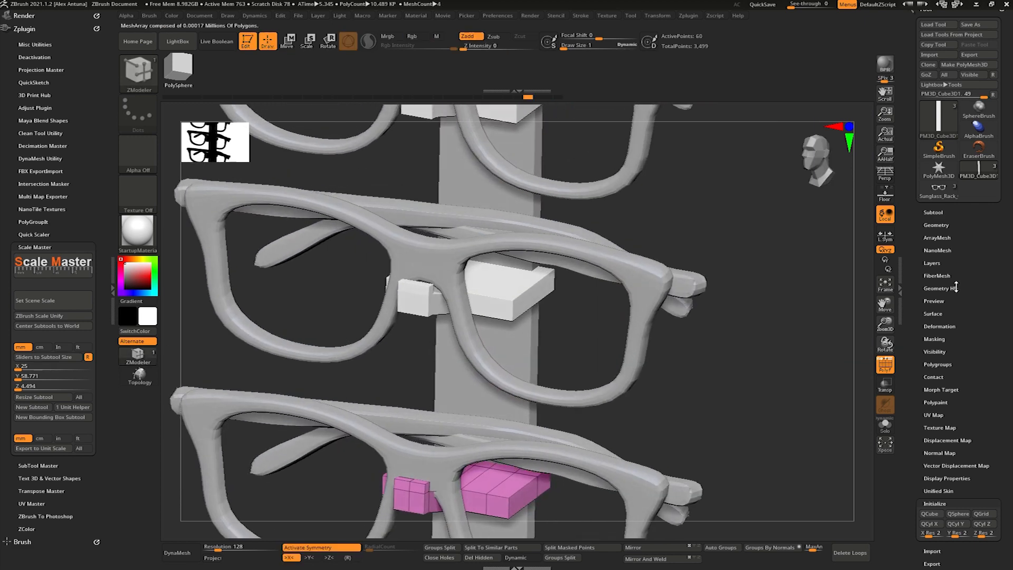
- Turn on Dynamic Subdiv for the holder bracket array with Bevel and QGrid 3
click(937, 225)
drag(915, 504, 917, 432)
click(939, 470)
click(944, 139)
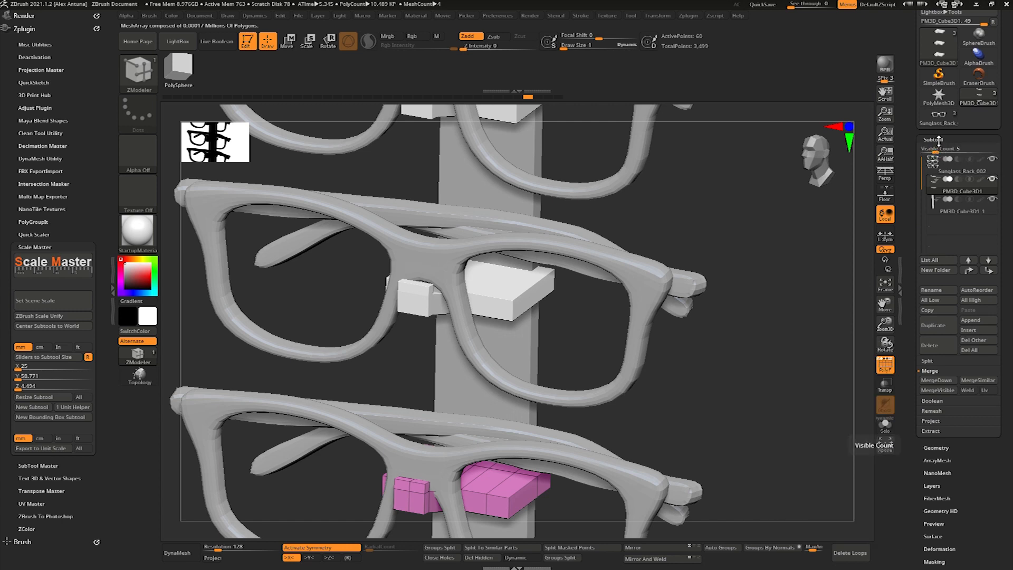
click(938, 139)
click(936, 152)
click(942, 243)
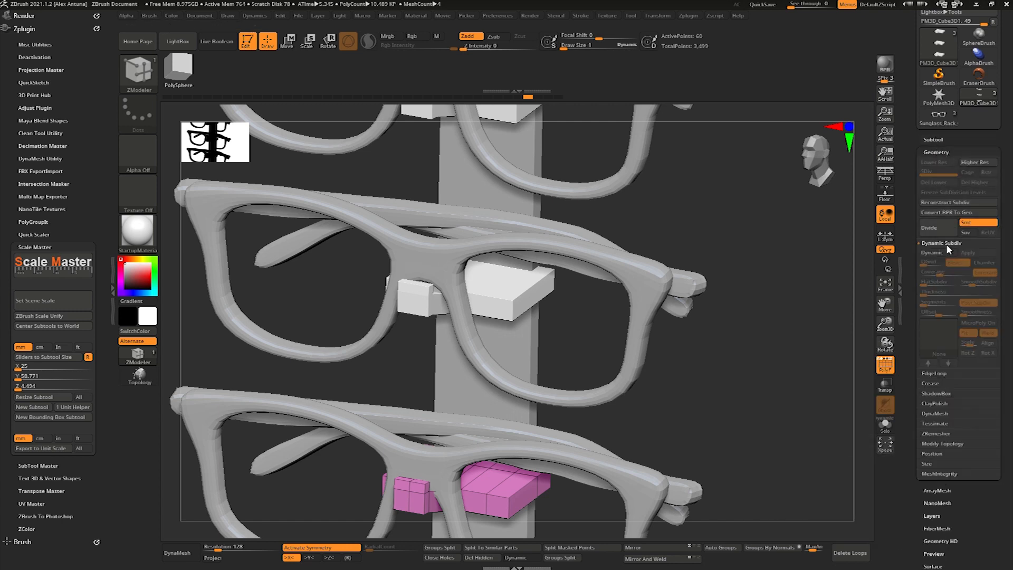
click(931, 253)
click(934, 262)
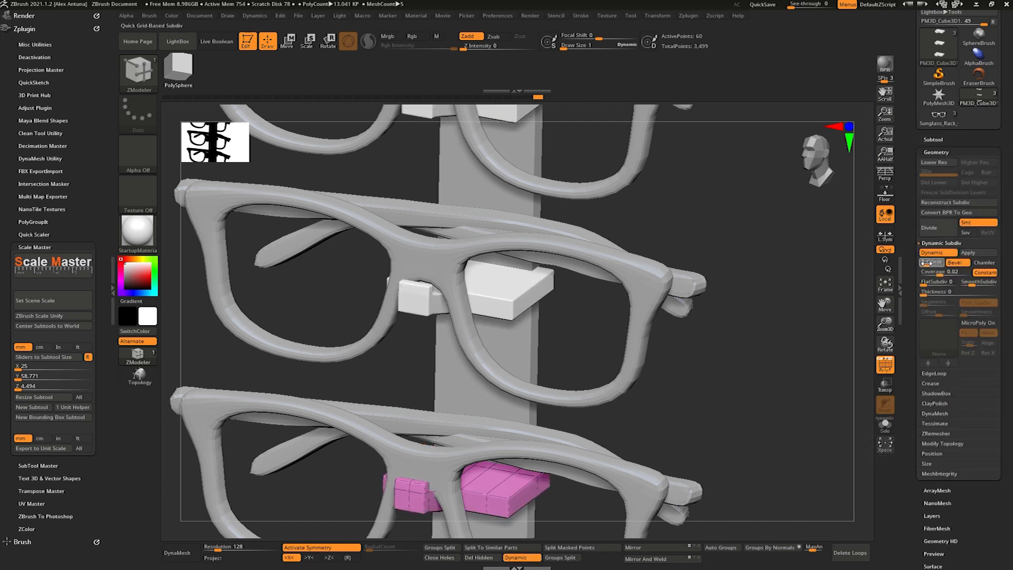
drag(750, 306, 633, 320)
- Try Dynamic Subdiv with QGrid 9 on the backing board and switch Dynamic Subdiv off again
alt+click(563, 330)
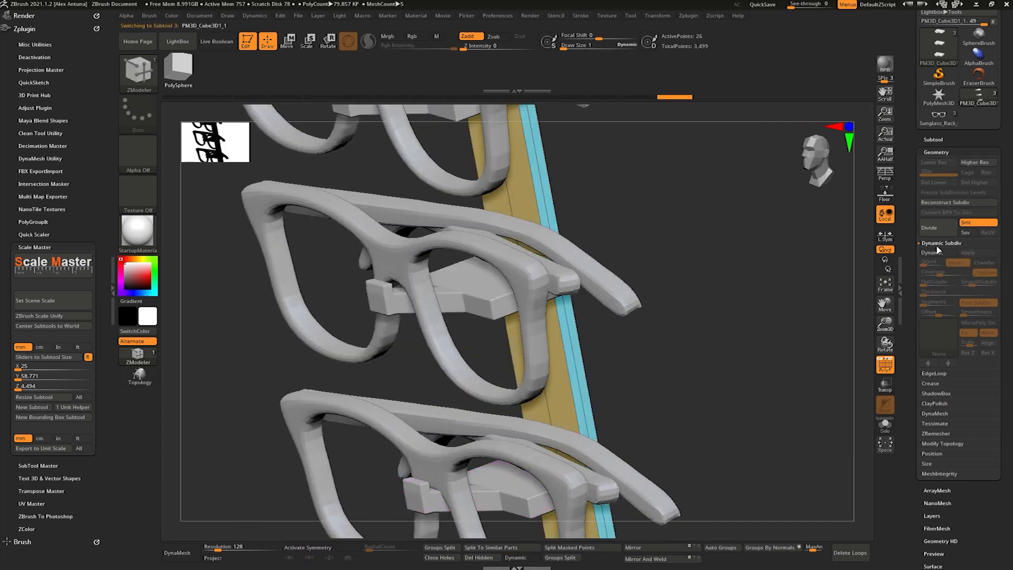
click(938, 252)
click(927, 262)
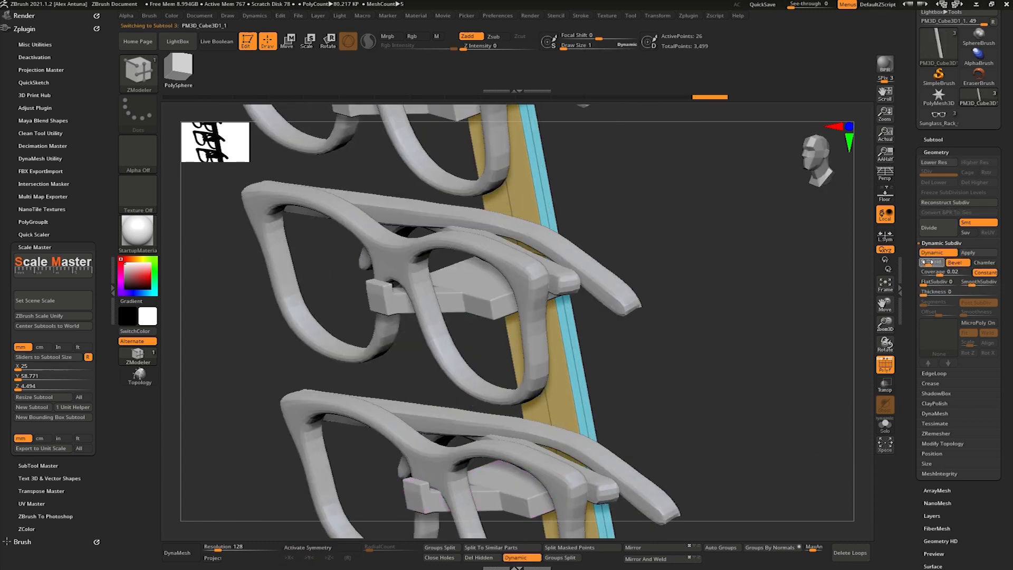
drag(927, 262, 932, 263)
click(939, 252)
- Increase the glasses and bracket ArrayMesh repeats to 4
drag(701, 274, 617, 291)
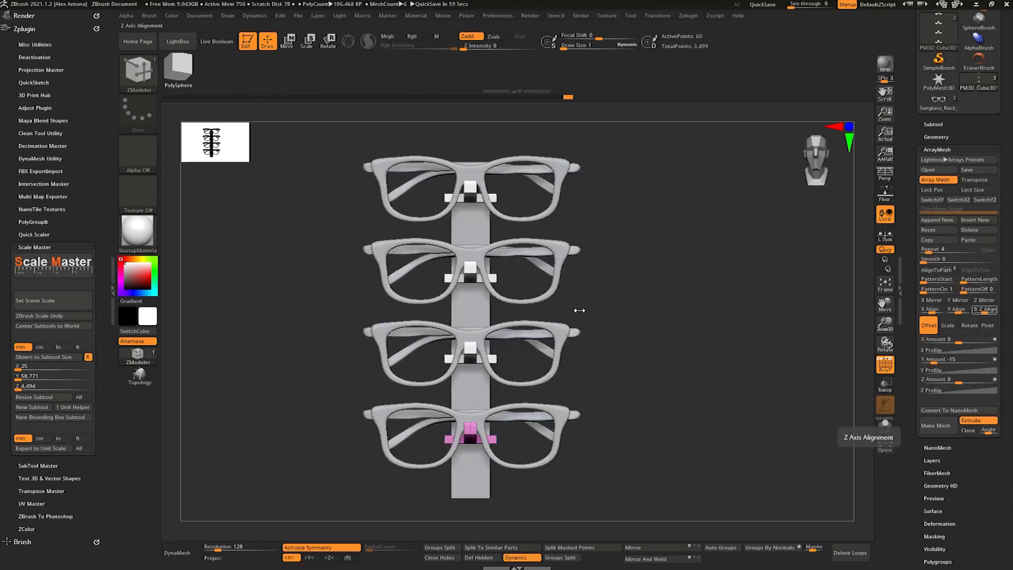
drag(580, 310, 609, 291)
drag(685, 313, 699, 338)
alt+click(491, 297)
drag(640, 307, 574, 299)
- Raise and lengthen the backing board so it spans all four pairs of glasses
key(w)
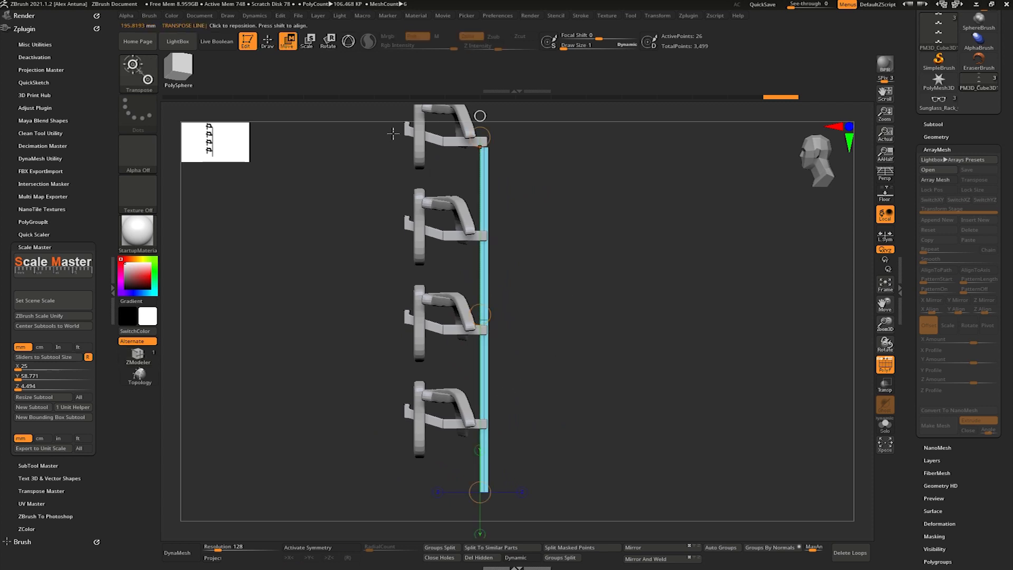
key(y)
drag(484, 256, 485, 217)
mouse_move(564, 257)
mouse_down()
mouse_move(530, 262)
mouse_move(571, 256)
mouse_up()
alt+drag(572, 257, 601, 312)
alt+drag(602, 312, 602, 269)
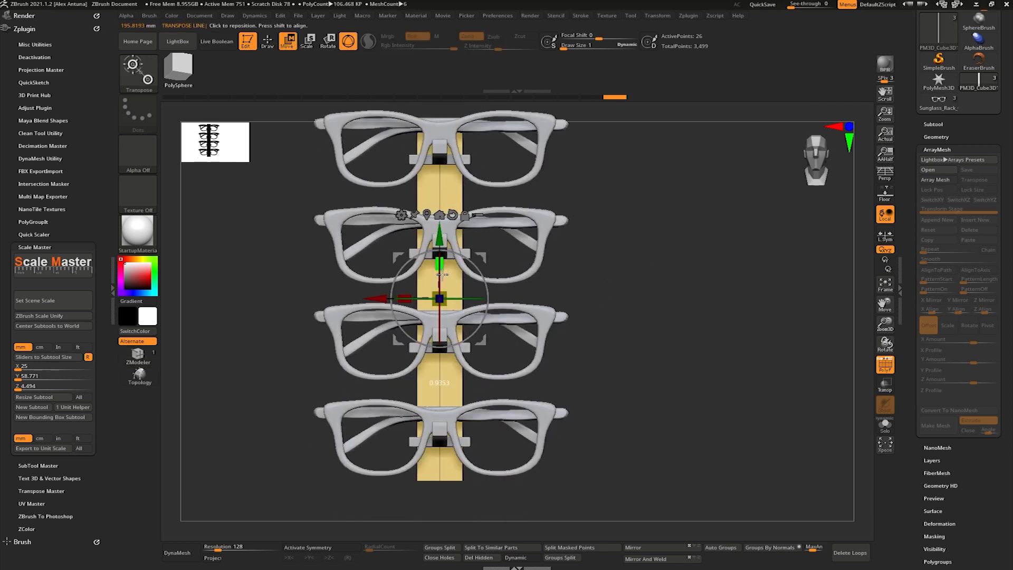
mouse_move(588, 278)
mouse_down()
mouse_move(528, 283)
mouse_move(540, 297)
mouse_move(654, 283)
mouse_move(567, 254)
mouse_move(595, 231)
mouse_up()
key(q)
- Tilt the arrayed glasses in side view so the lower edge of the frames swings away from the board
alt+click(462, 352)
alt+drag(518, 337, 428, 301)
key(w)
click(389, 300)
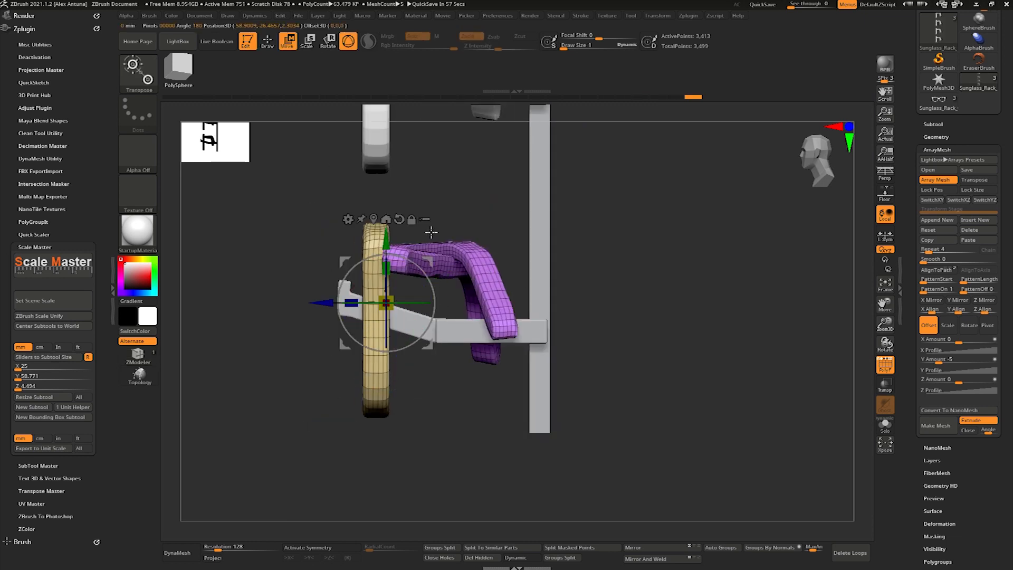
drag(418, 275, 426, 273)
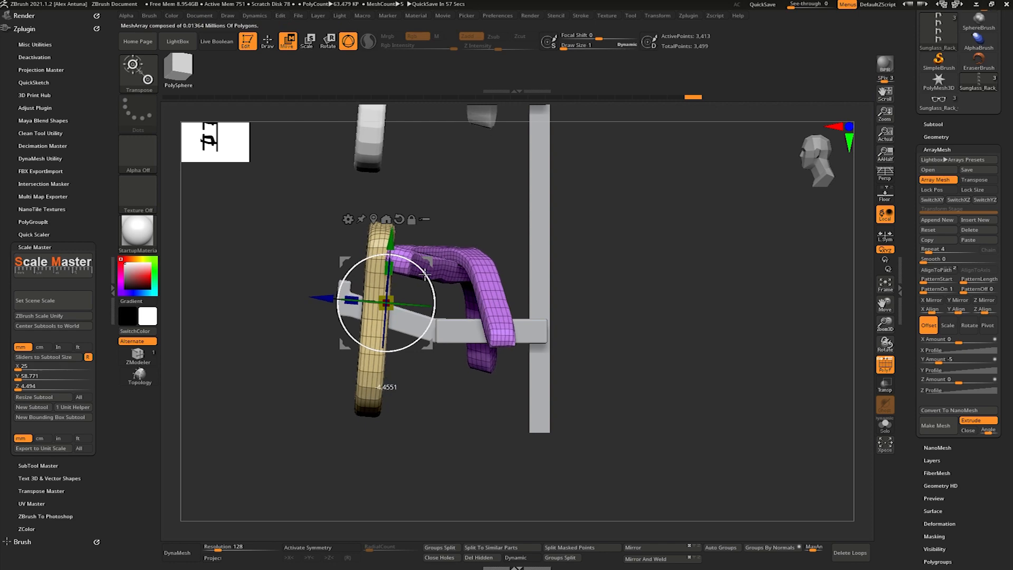
right_drag(428, 276, 627, 323)
- Move the tilted glasses in depth and height so their nose bridge rests on the bracket arm
drag(470, 323, 501, 326)
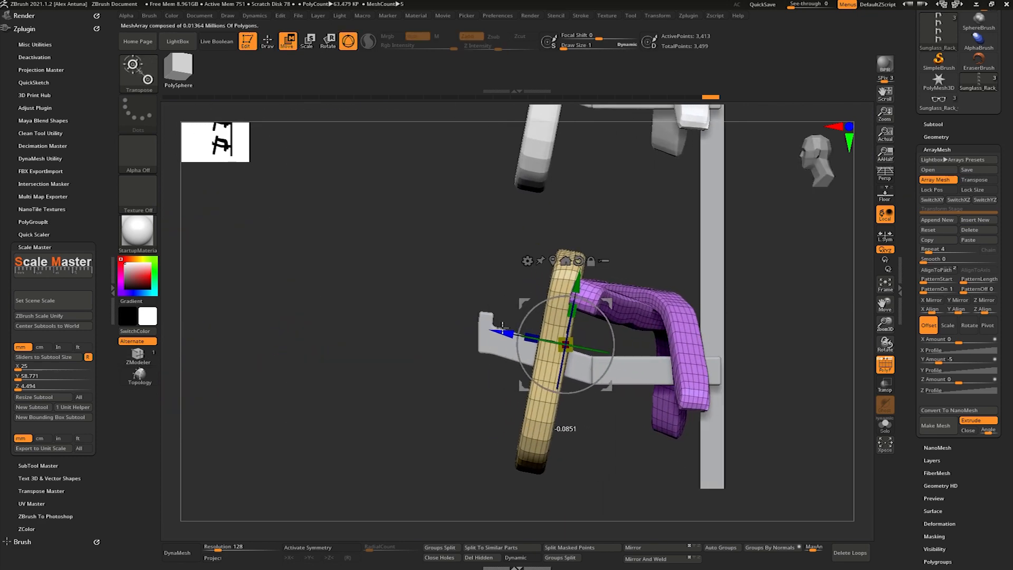
drag(575, 288, 572, 304)
right_drag(572, 304, 642, 299)
drag(557, 293, 559, 282)
mouse_move(623, 285)
right_down()
mouse_move(544, 277)
mouse_move(722, 283)
mouse_move(707, 267)
mouse_move(721, 289)
mouse_move(760, 303)
mouse_move(674, 280)
mouse_move(732, 294)
mouse_move(778, 290)
mouse_move(730, 310)
mouse_move(704, 301)
mouse_move(539, 335)
mouse_move(483, 295)
mouse_move(533, 293)
mouse_move(496, 281)
mouse_move(502, 194)
mouse_move(602, 303)
mouse_move(507, 259)
mouse_move(544, 206)
right_up()
- Isolate the holder bracket and insert lengthwise edge loops along its arm, undoing the misplaced edits
key(q)
alt+click(520, 272)
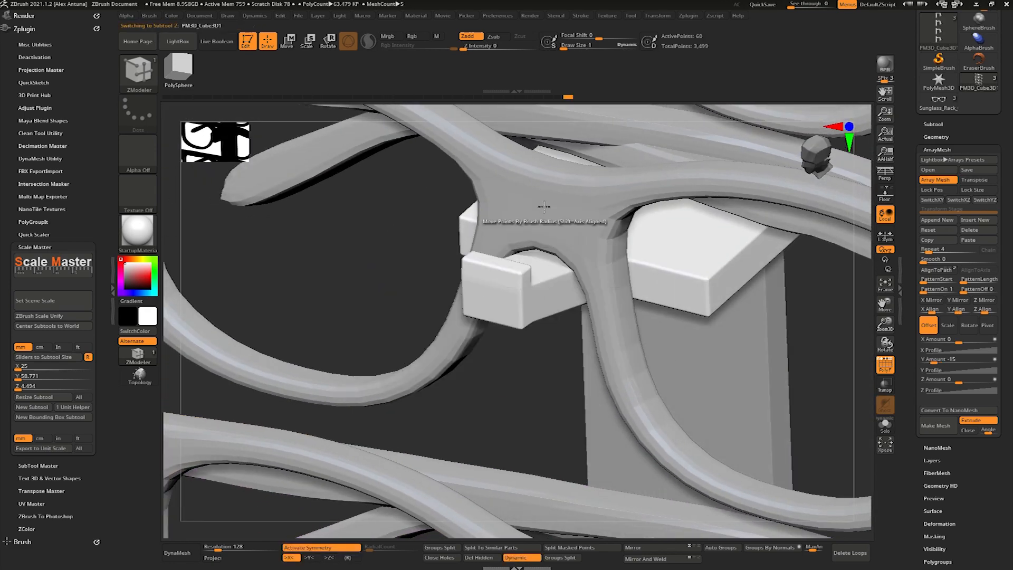
mouse_move(606, 340)
right_down()
mouse_move(532, 330)
mouse_move(666, 322)
mouse_move(663, 297)
mouse_move(691, 276)
mouse_move(666, 329)
mouse_move(674, 323)
mouse_move(649, 312)
mouse_move(864, 386)
right_up()
key(ctrl+z)
click(886, 426)
right_drag(596, 365, 570, 340)
click(572, 338)
key(ctrl+z)
- QMesh the outer polygon strips along the bracket's upper side downward, leaving a raised central ridge and stepped front hook
key(space)
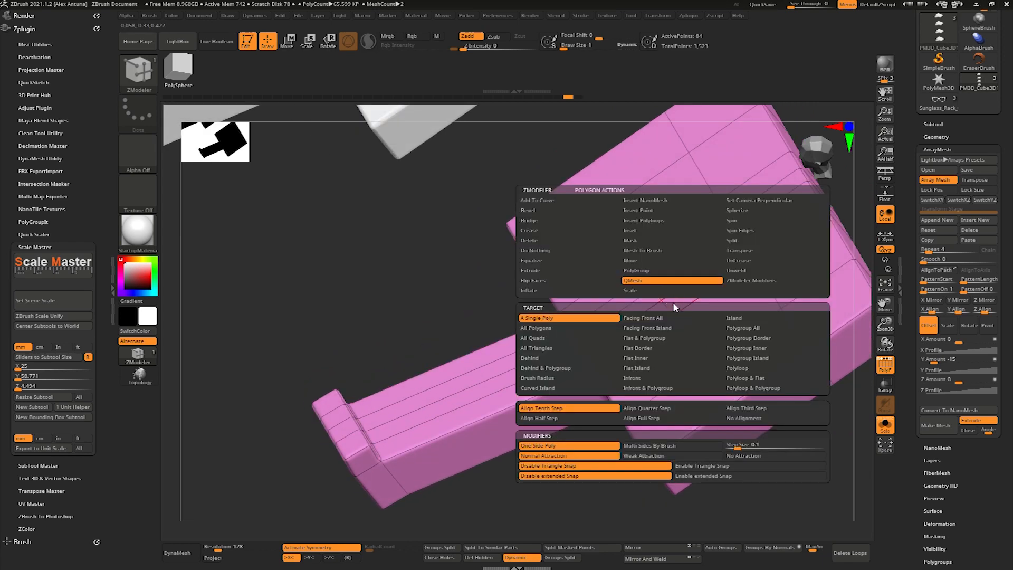
right_drag(556, 358, 614, 330)
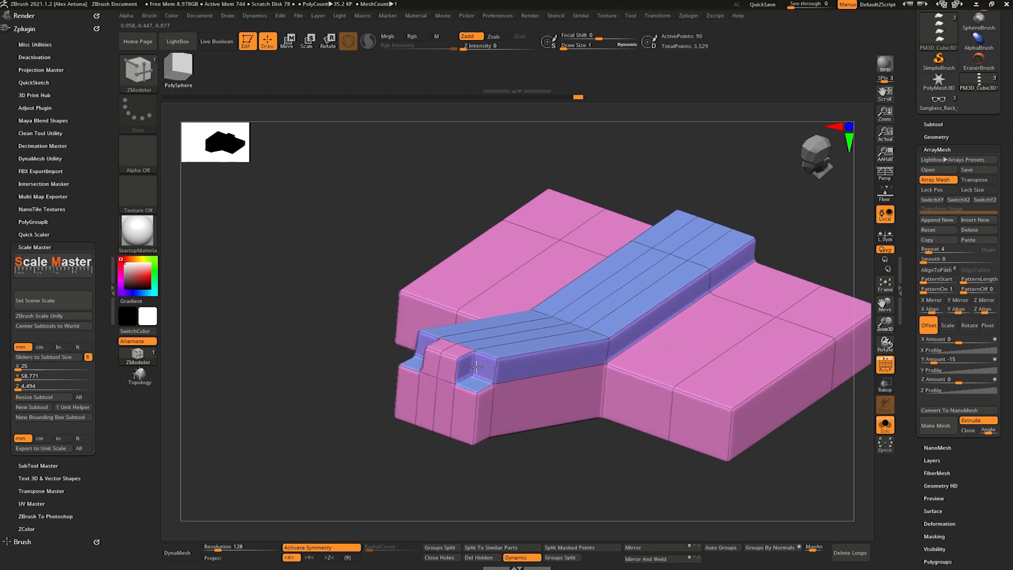
right_drag(509, 350, 598, 351)
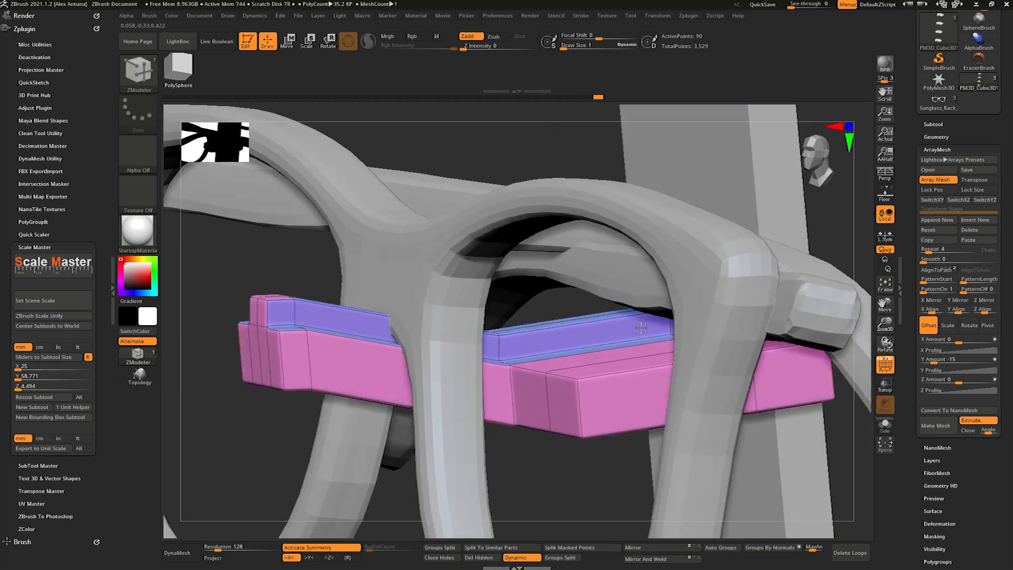
right_drag(607, 338, 675, 316)
right_drag(468, 347, 520, 343)
- Set the bracket's Dynamic Subdiv Coverage to 0.0488 and show the whole rack again
click(937, 137)
drag(937, 257, 944, 257)
right_drag(659, 243, 524, 184)
- Examine from the front and at an angle how the glasses sit on the bevelled brackets
key(w)
alt+drag(419, 445, 484, 254)
mouse_move(485, 254)
ctrl+right_down()
mouse_move(498, 359)
mouse_move(455, 361)
mouse_move(543, 392)
mouse_move(660, 364)
mouse_move(586, 327)
ctrl+right_up()
key(q)
mouse_move(586, 327)
alt+right_down()
mouse_move(534, 313)
mouse_move(548, 316)
alt+right_up()
alt+drag(791, 182, 707, 341)
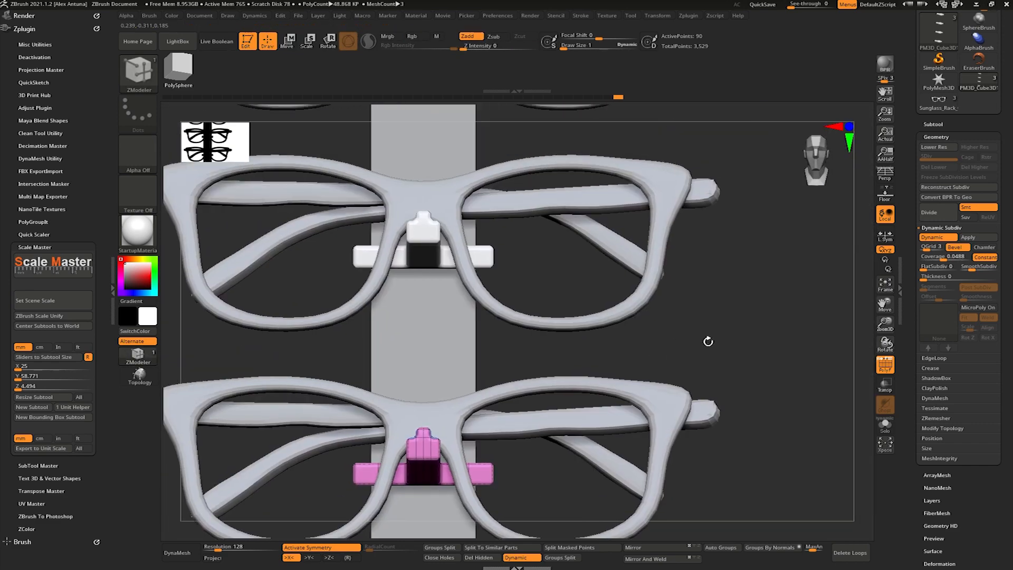
drag(755, 316, 664, 269)
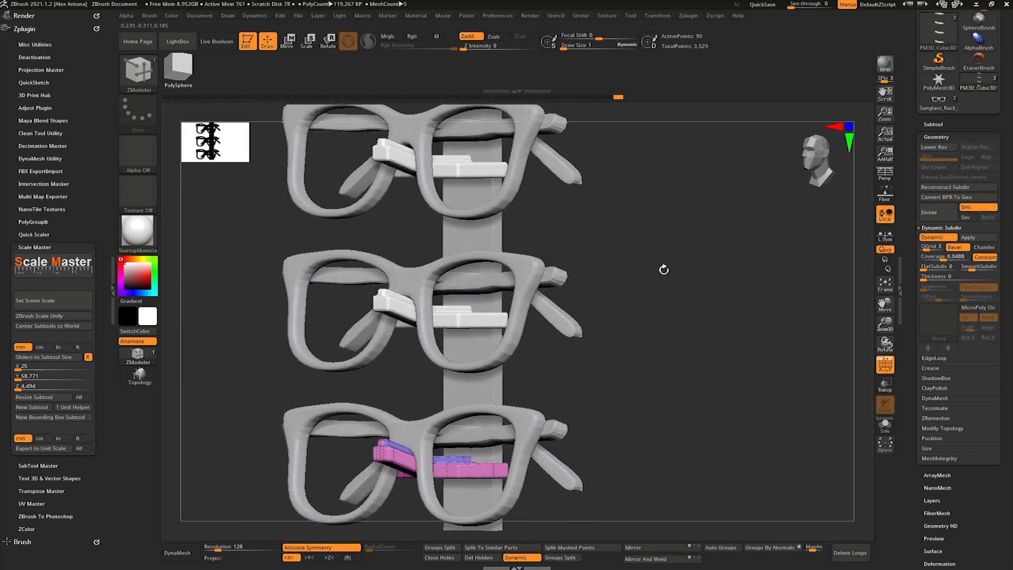
drag(664, 270, 830, 287)
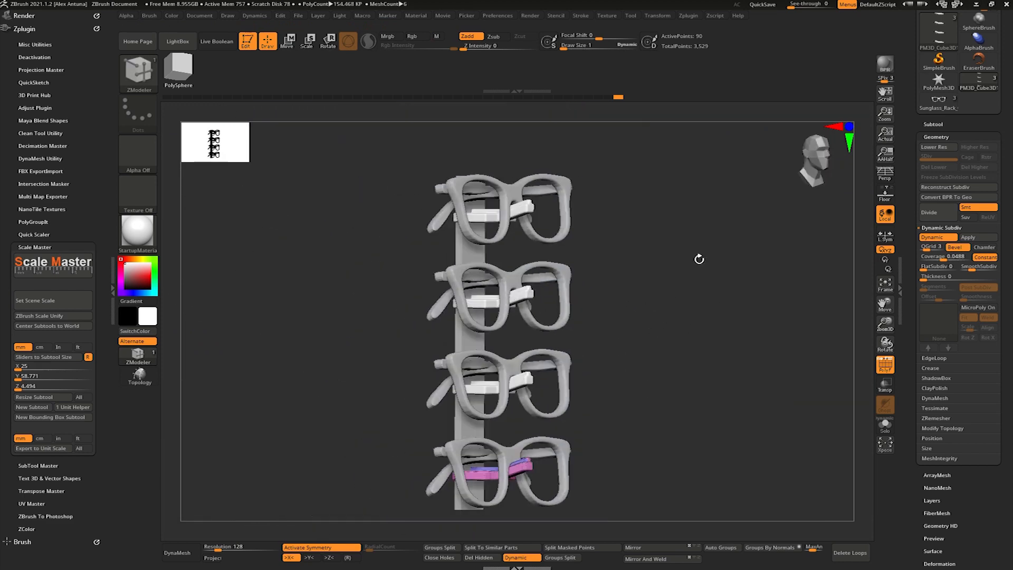
drag(830, 255, 583, 251)
- Inset the backing board's front face using the ZModeler Inset action with the Polygroup All target
alt+click(553, 258)
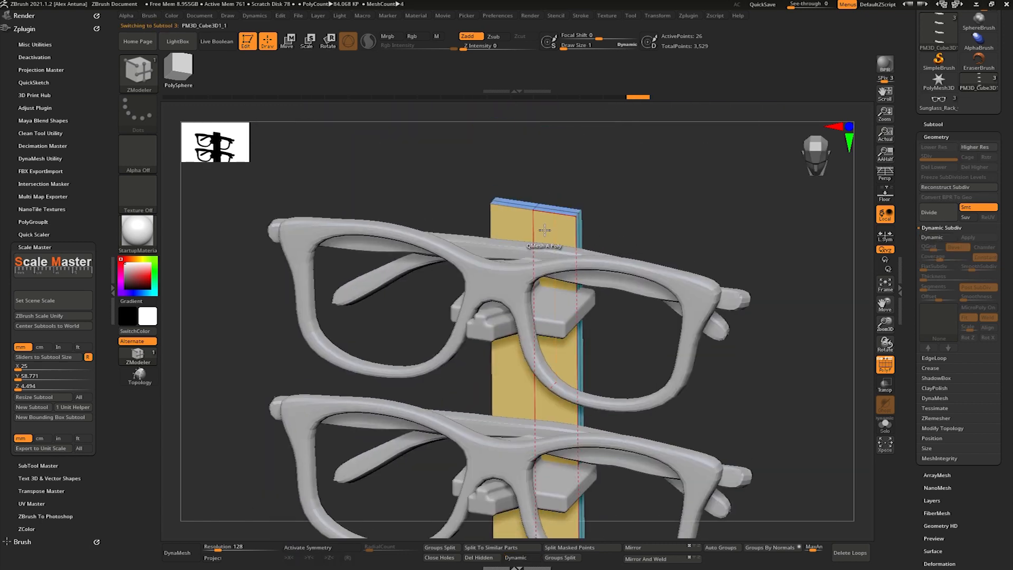
mouse_move(551, 228)
right_down()
mouse_move(513, 257)
mouse_move(558, 236)
right_up()
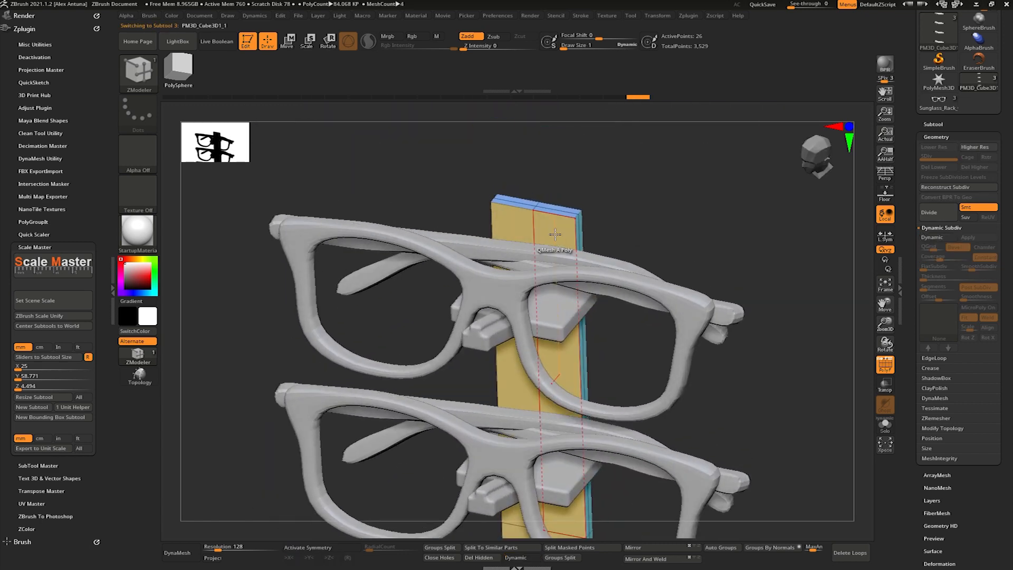
key(space)
click(570, 231)
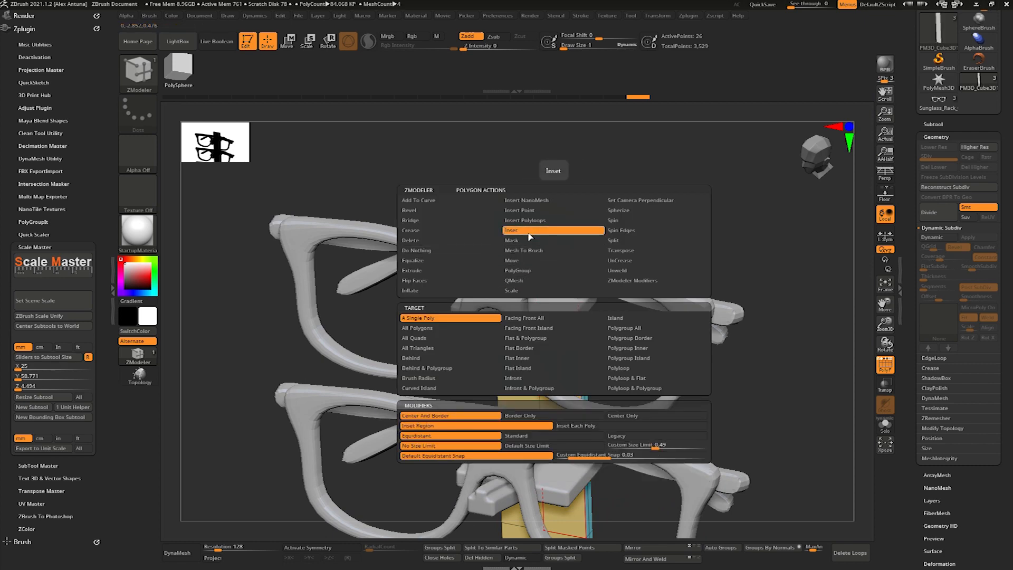
click(632, 329)
drag(549, 232, 554, 243)
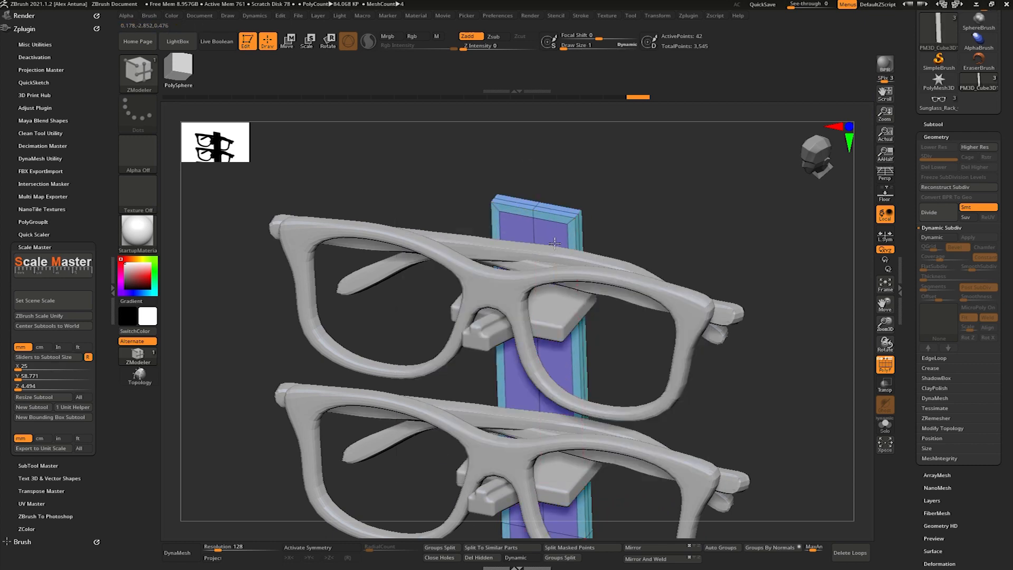
- Try to QMesh the board's inset panel outward with the Polygroup All target and undo it
key(space)
click(515, 272)
click(519, 280)
click(629, 329)
drag(539, 231, 541, 244)
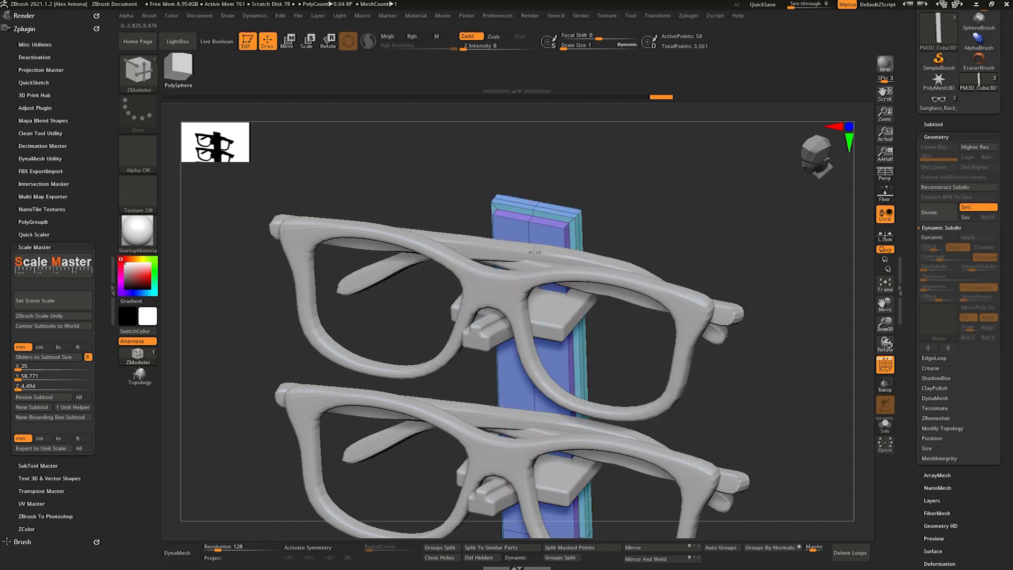
mouse_move(539, 247)
right_down()
mouse_move(515, 230)
mouse_move(464, 227)
mouse_move(460, 246)
mouse_move(535, 241)
right_up()
key(ctrl+z)
- Raise the board's front inset panel with QMesh using the Polygroup Island target
key(space)
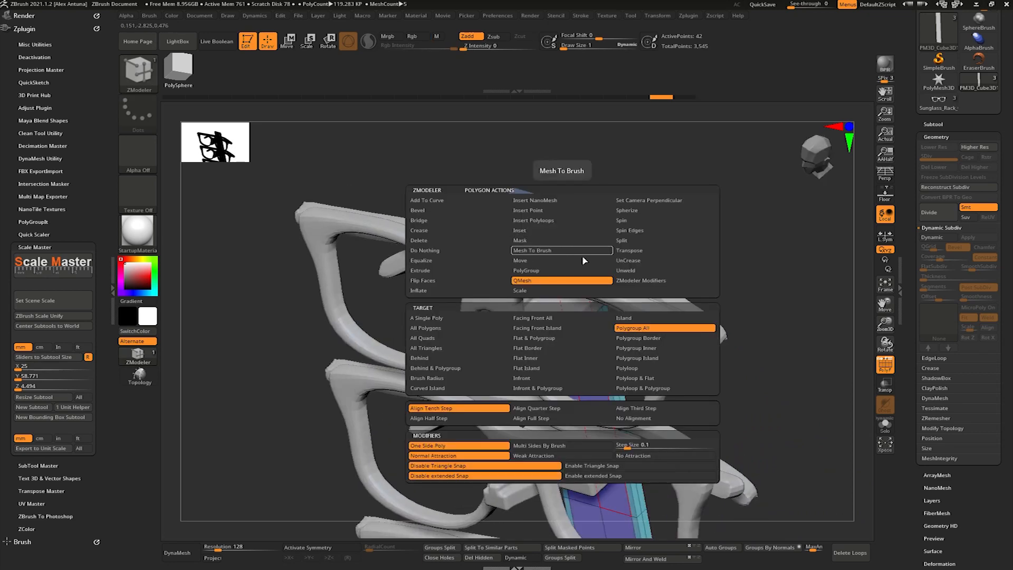
click(657, 338)
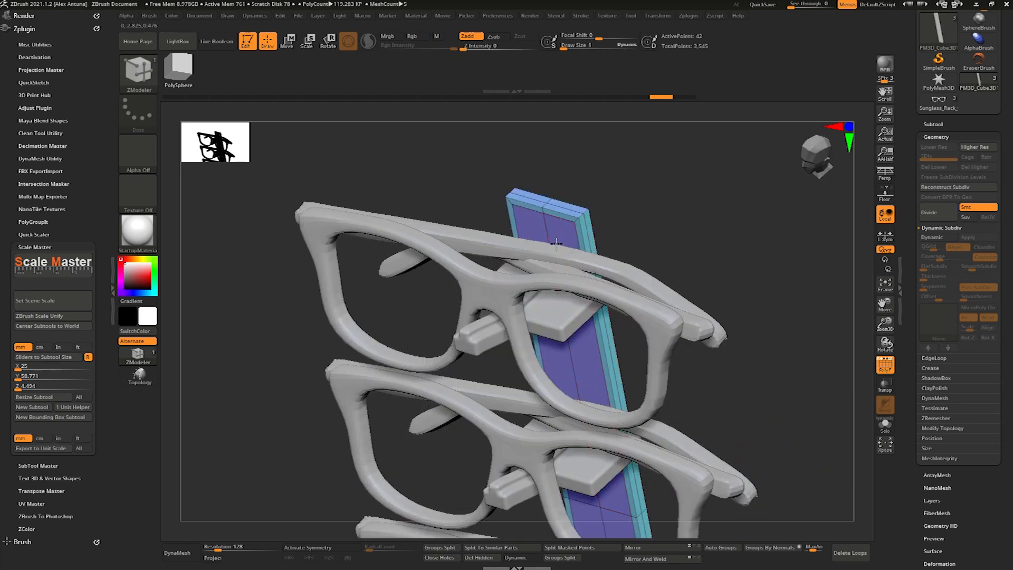
key(space)
click(660, 358)
drag(564, 235, 553, 251)
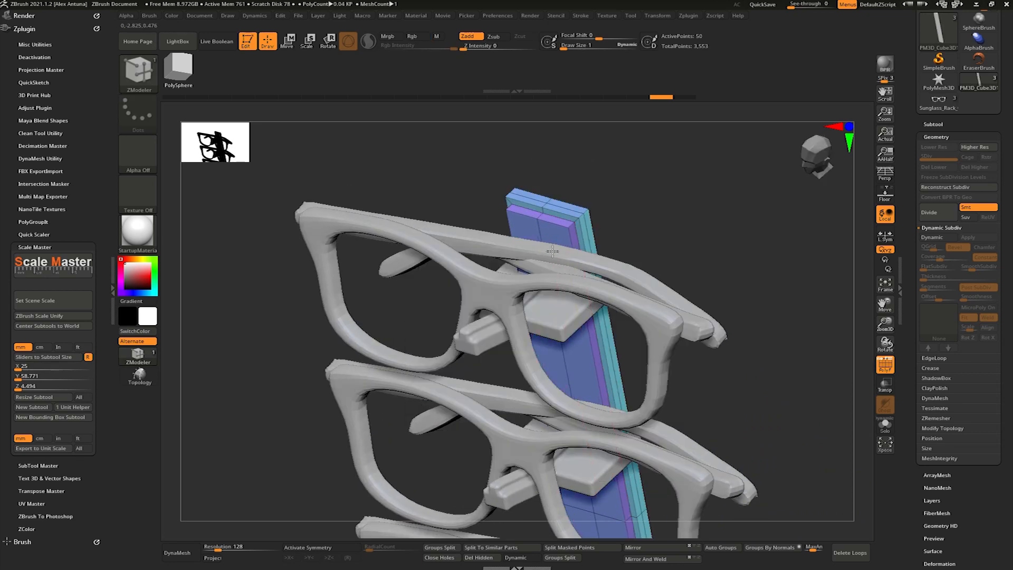
right_drag(554, 252, 568, 223)
- Turn on Dynamic Subdiv for the backing board, set Coverage to 0.0944 and hide the polyframe
click(935, 239)
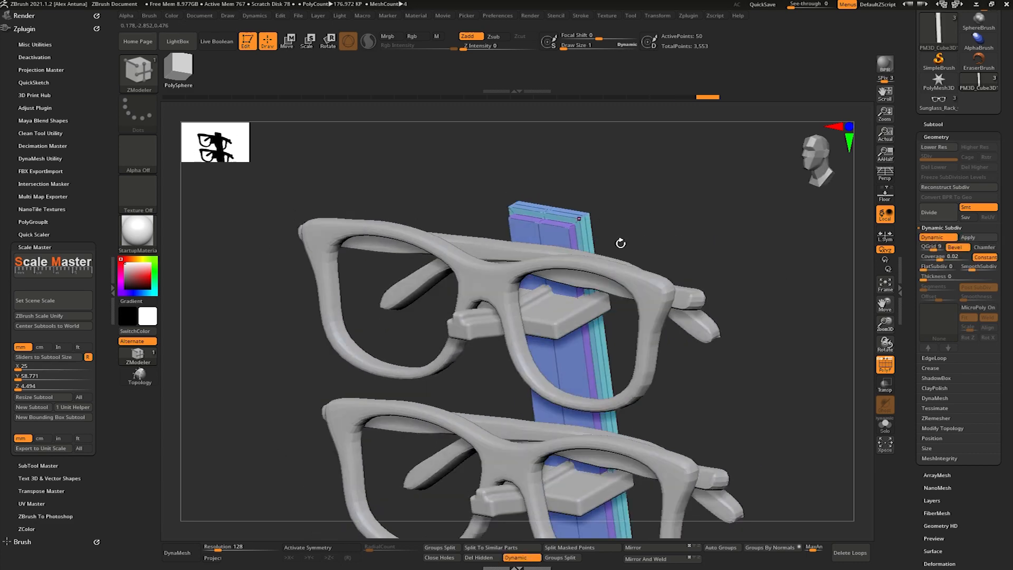
right_drag(818, 279, 707, 282)
drag(937, 257, 947, 257)
right_drag(839, 443, 623, 142)
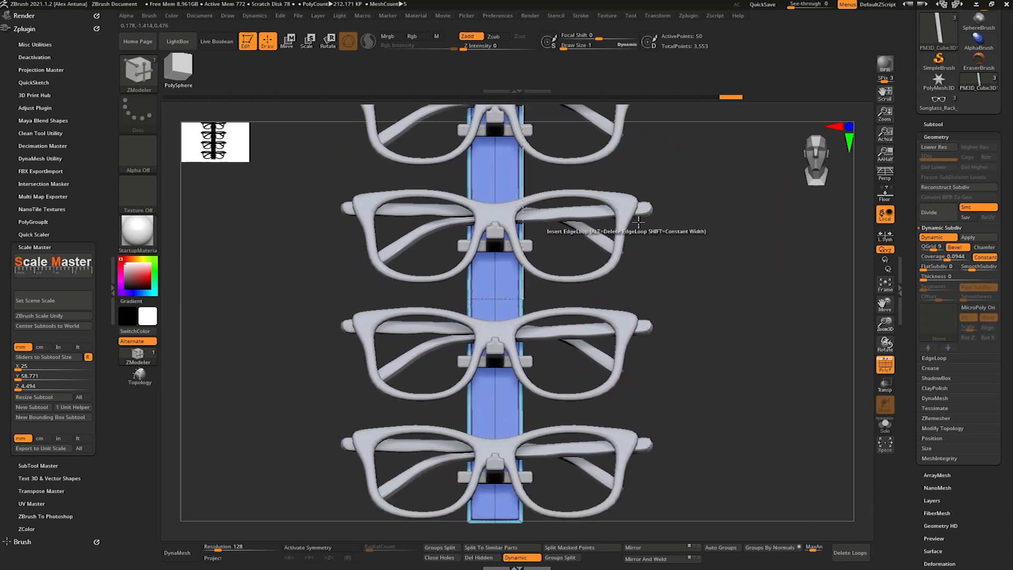
key(shift+f)
key(f)
right_drag(683, 344, 670, 323)
- Stretch the backing board slightly along its height and select the holder bracket array
key(w)
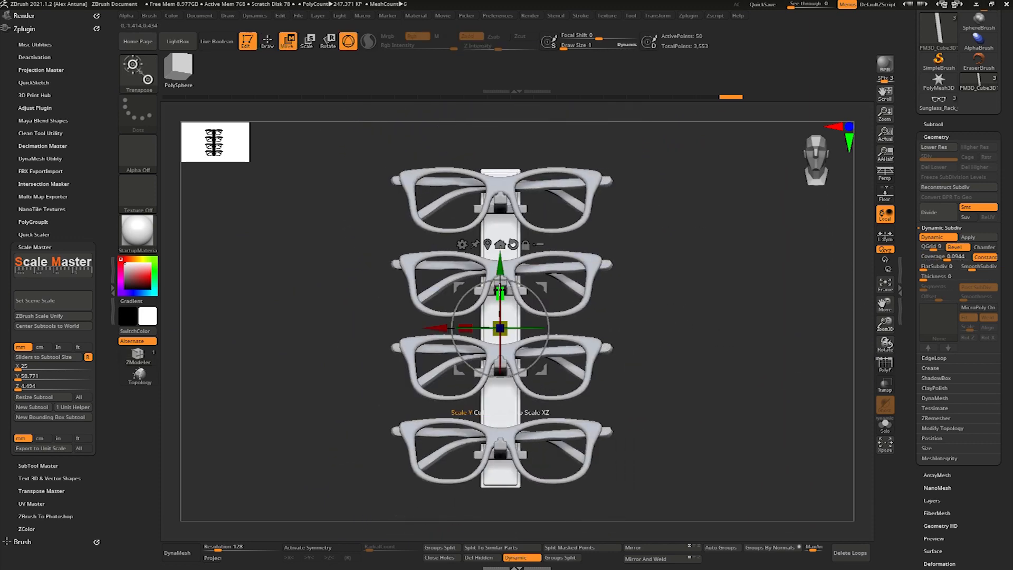
mouse_move(655, 341)
right_down()
mouse_move(626, 342)
mouse_move(670, 344)
mouse_move(658, 345)
right_up()
alt+click(502, 444)
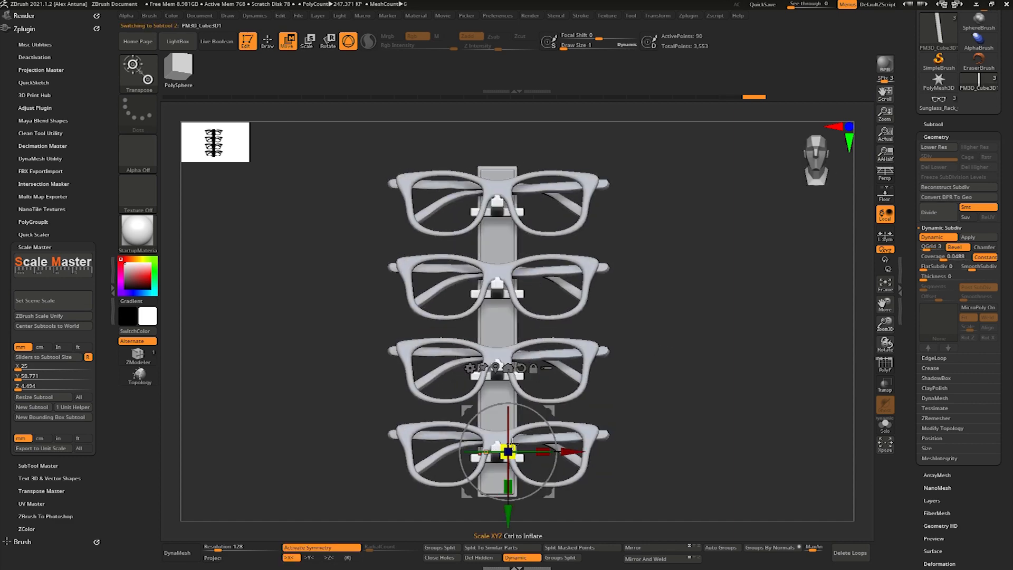
- Set the holder bracket array's ArrayMesh Y Amount to -14
click(935, 136)
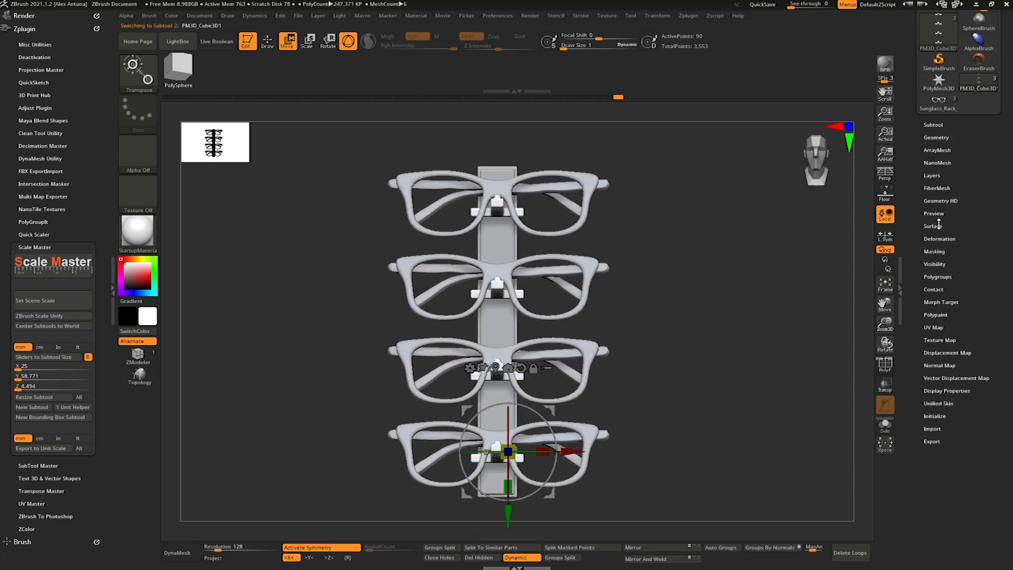
click(938, 150)
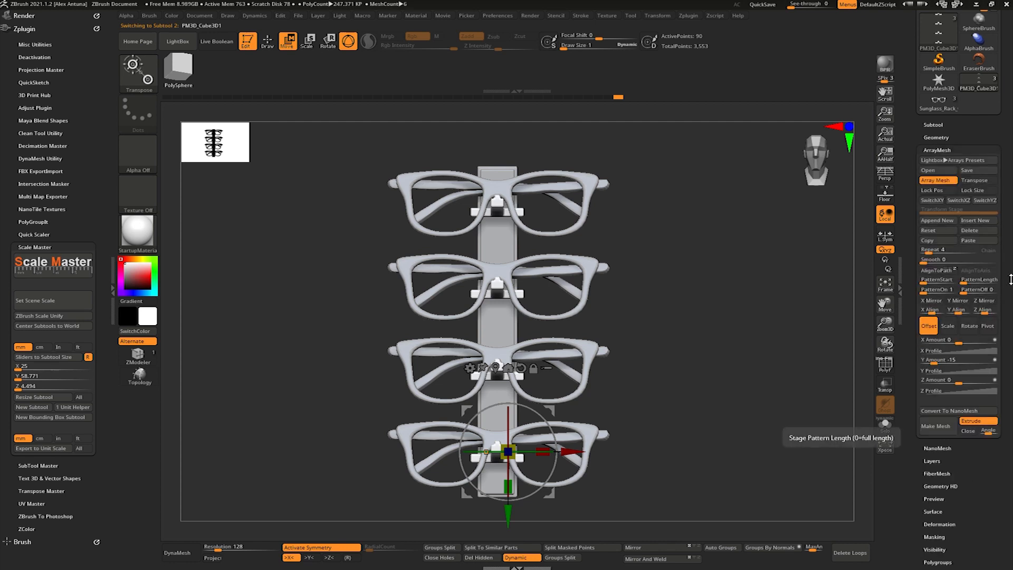
drag(956, 359, 952, 346)
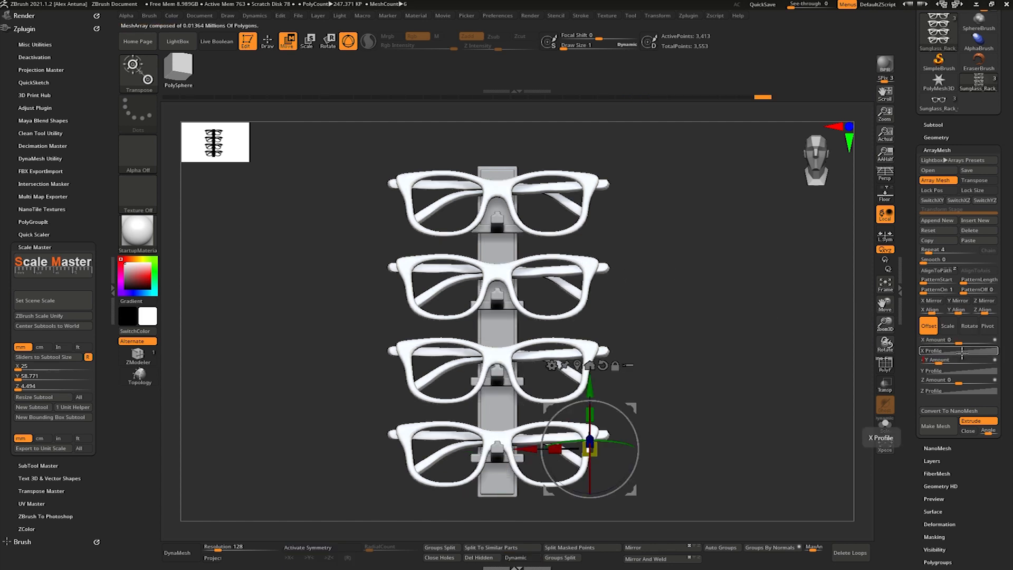
- Select the glasses array and adjust its Y Amount to tighten the vertical spacing, first trying -4.5
drag(962, 352, 757, 323)
drag(932, 350, 939, 362)
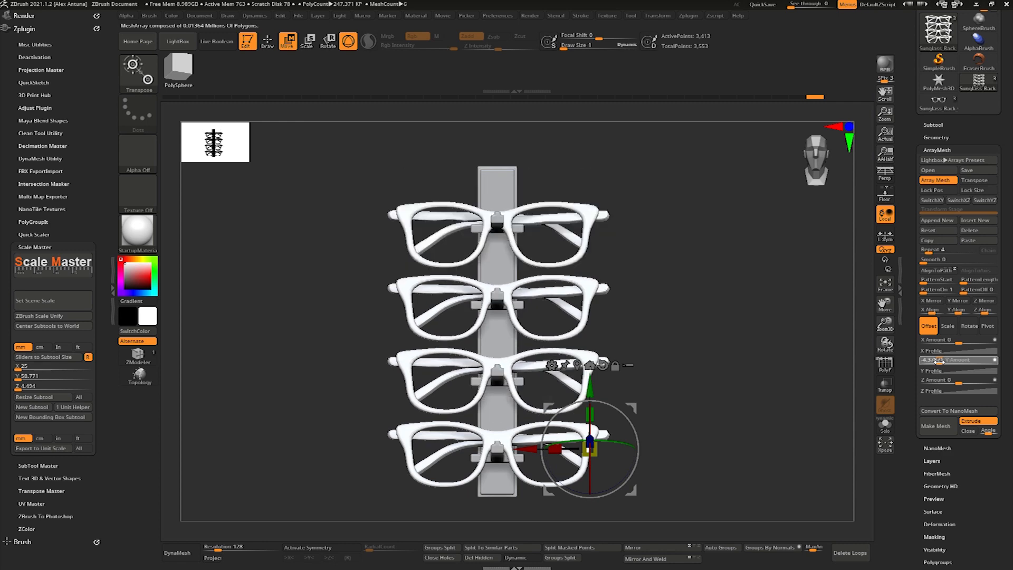
drag(939, 361, 964, 355)
key(Return)
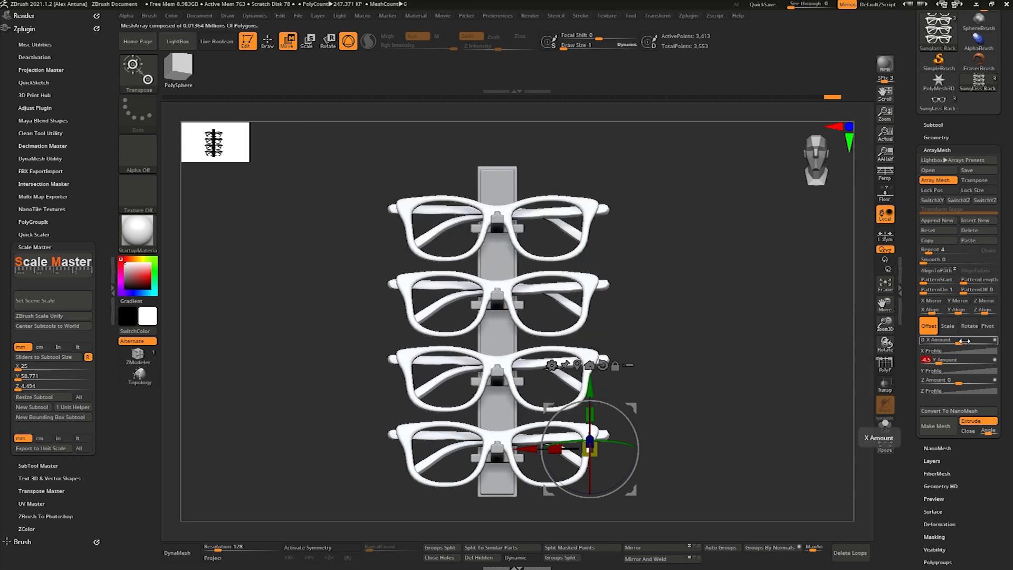
drag(679, 303, 740, 302)
click(953, 362)
text(-)
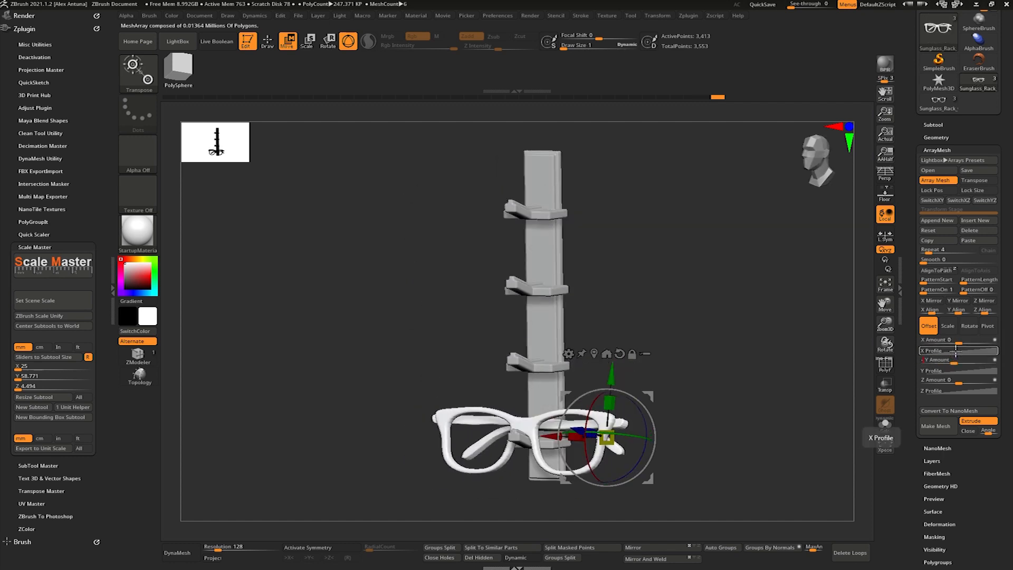
key(Return)
- Select the holder bracket array and set its Y Amount to -14.5
right_drag(521, 291, 580, 290)
alt+click(525, 288)
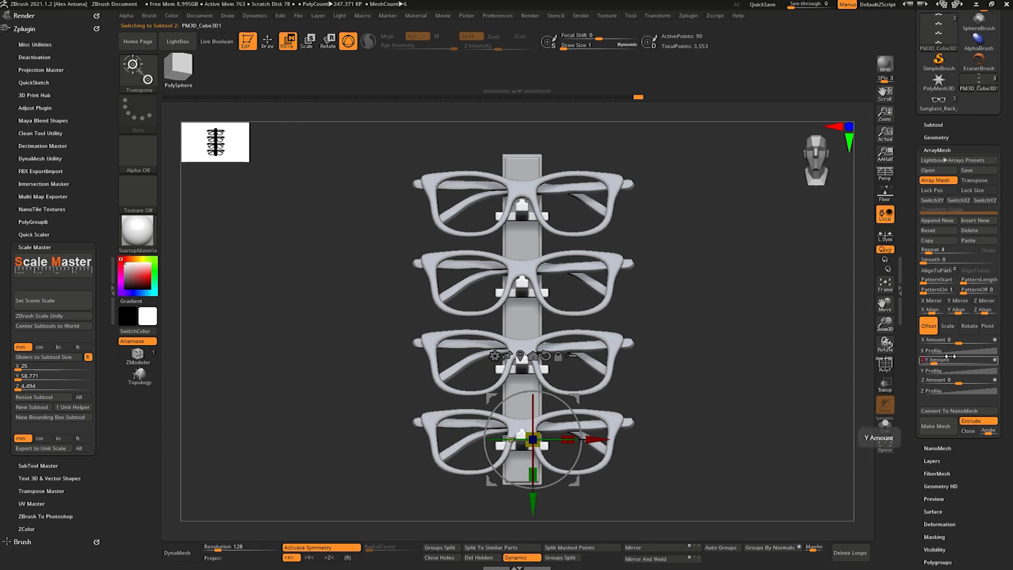
right_drag(907, 347, 876, 345)
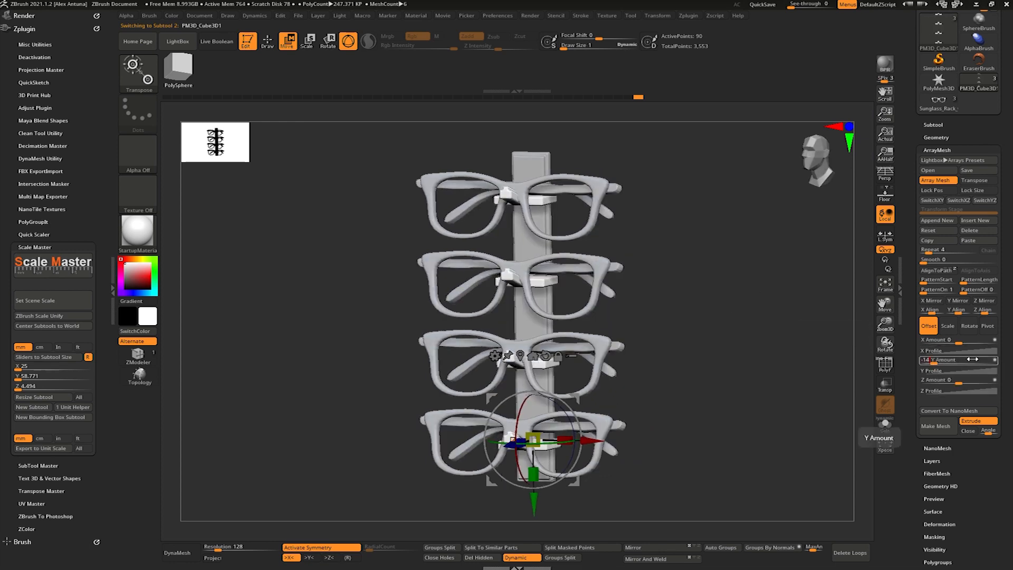
mouse_move(788, 312)
right_down()
mouse_move(782, 321)
mouse_move(748, 316)
mouse_move(769, 335)
mouse_move(750, 301)
right_up()
- Select the backing board and stretch it slightly along its height to suit the new spacing
key(q)
mouse_move(749, 300)
alt+right_down()
mouse_move(728, 333)
mouse_move(727, 294)
mouse_move(706, 309)
mouse_move(800, 304)
mouse_move(738, 303)
alt+right_up()
alt+click(528, 163)
right_drag(527, 163, 519, 303)
key(w)
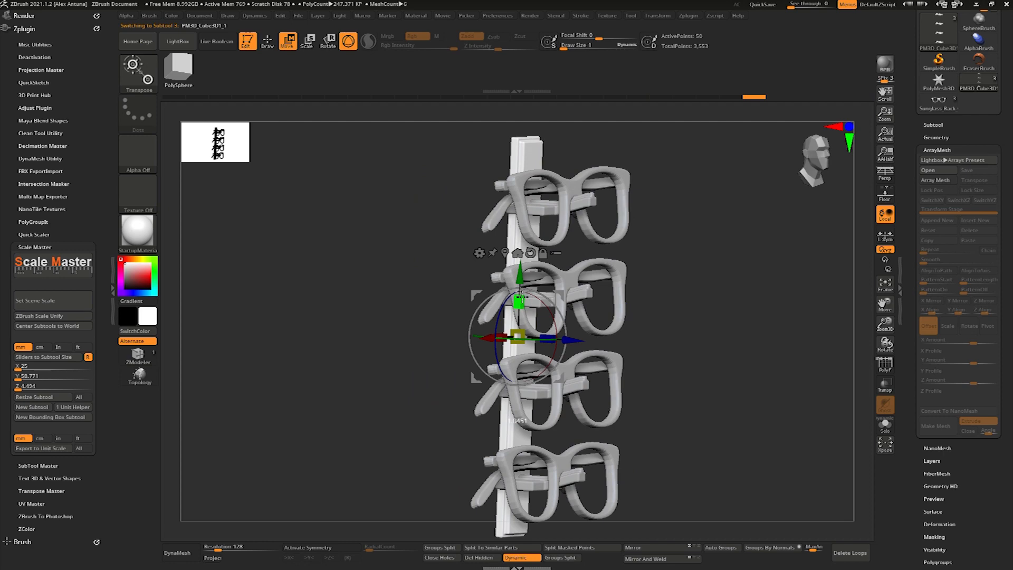
drag(521, 296, 522, 295)
- Show the polyframe on the holder bracket and set the polygon QMesh target to A Single Poly
mouse_move(744, 363)
shift+right_down()
mouse_move(731, 367)
mouse_move(723, 352)
mouse_move(670, 357)
mouse_move(771, 319)
mouse_move(740, 323)
mouse_move(706, 222)
mouse_move(732, 267)
mouse_move(731, 344)
mouse_move(706, 319)
mouse_move(722, 298)
mouse_move(712, 254)
mouse_move(623, 296)
mouse_move(739, 306)
mouse_move(749, 349)
mouse_move(833, 398)
mouse_move(535, 354)
shift+right_up()
key(q)
alt+click(749, 350)
click(885, 364)
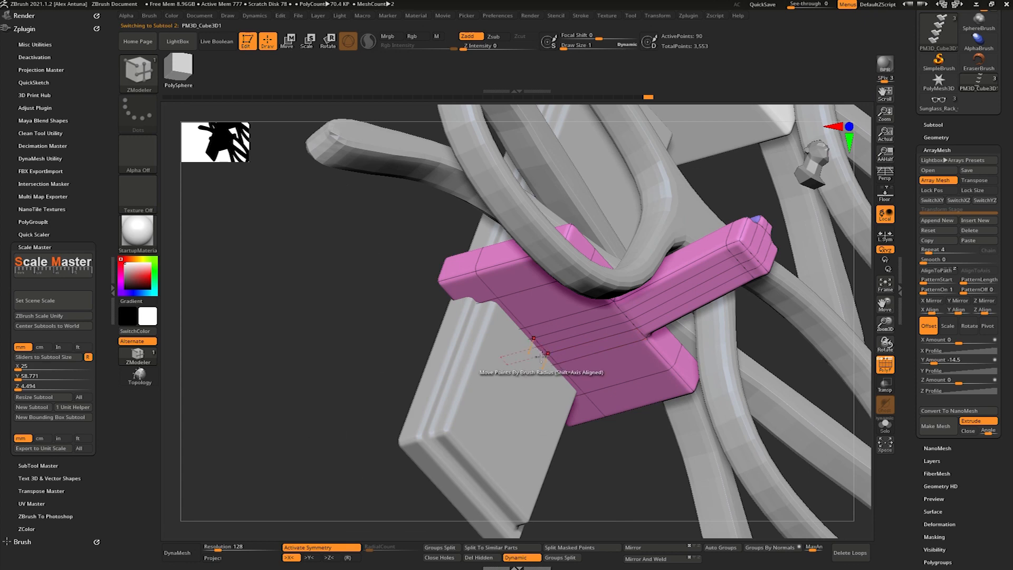
key(space)
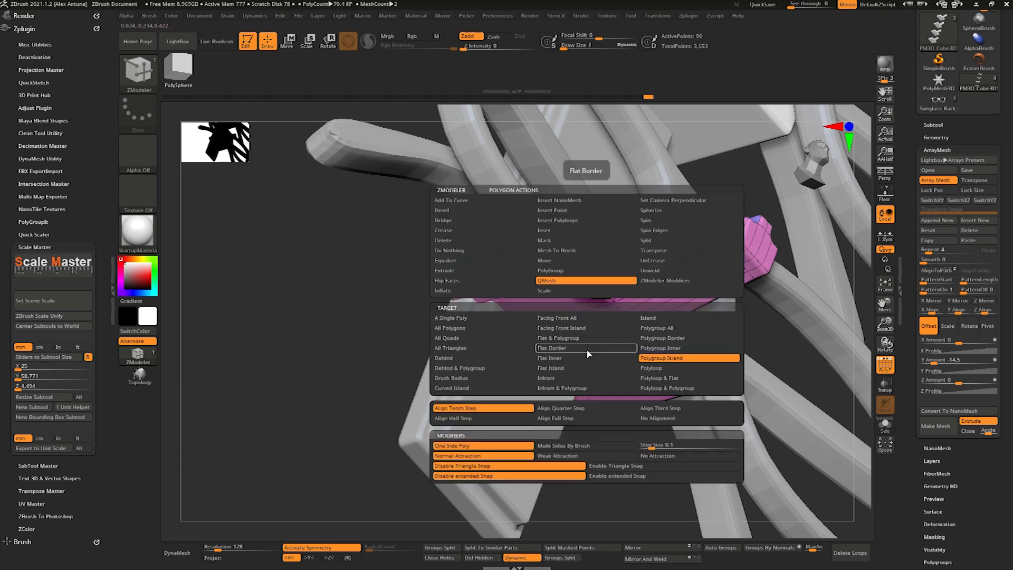
key(space)
click(502, 319)
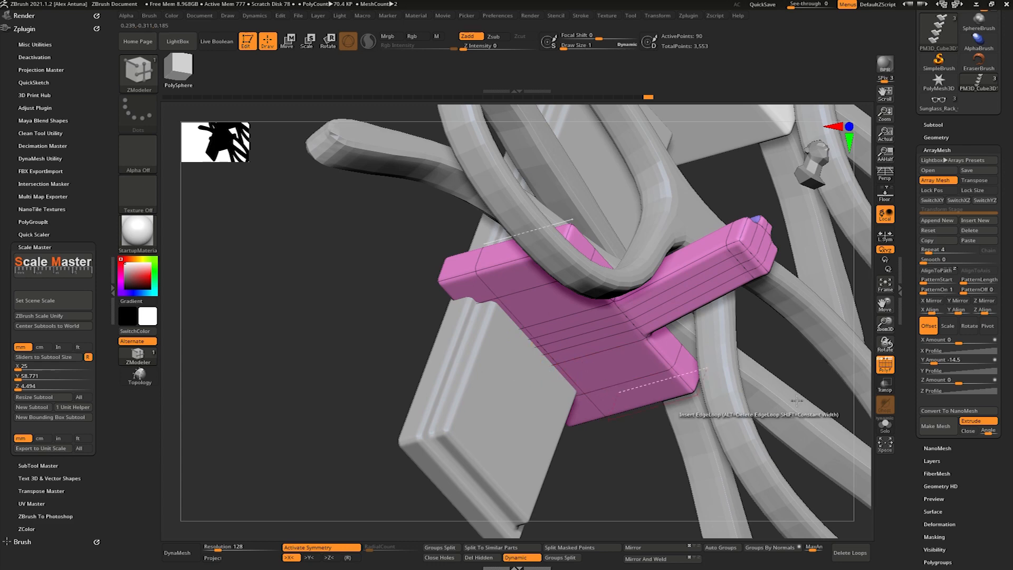
- QMesh the rear centre polygon of the bracket's underside out into a small block, isolating the bracket to reach it
click(683, 406)
drag(533, 364, 565, 340)
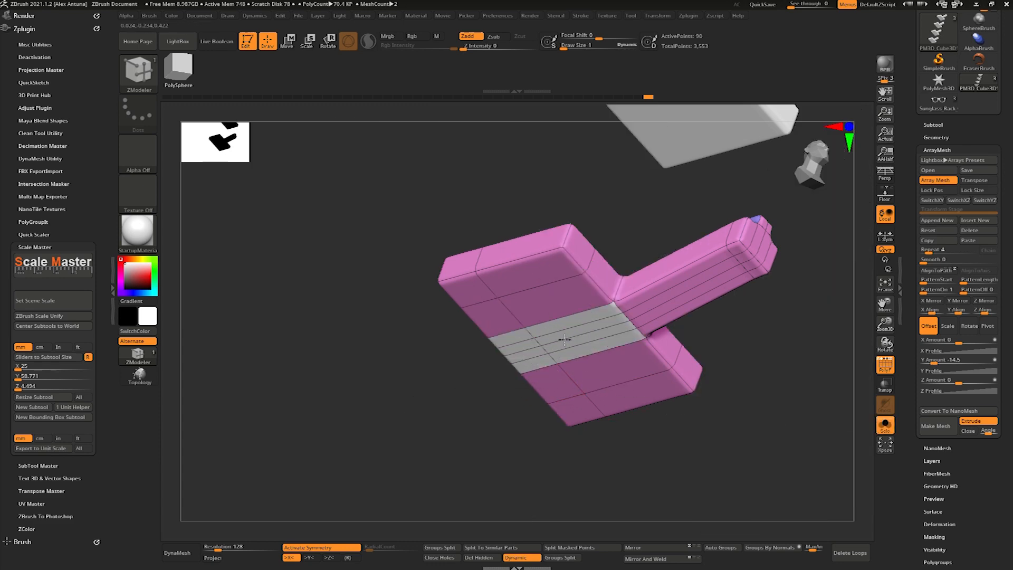
click(890, 429)
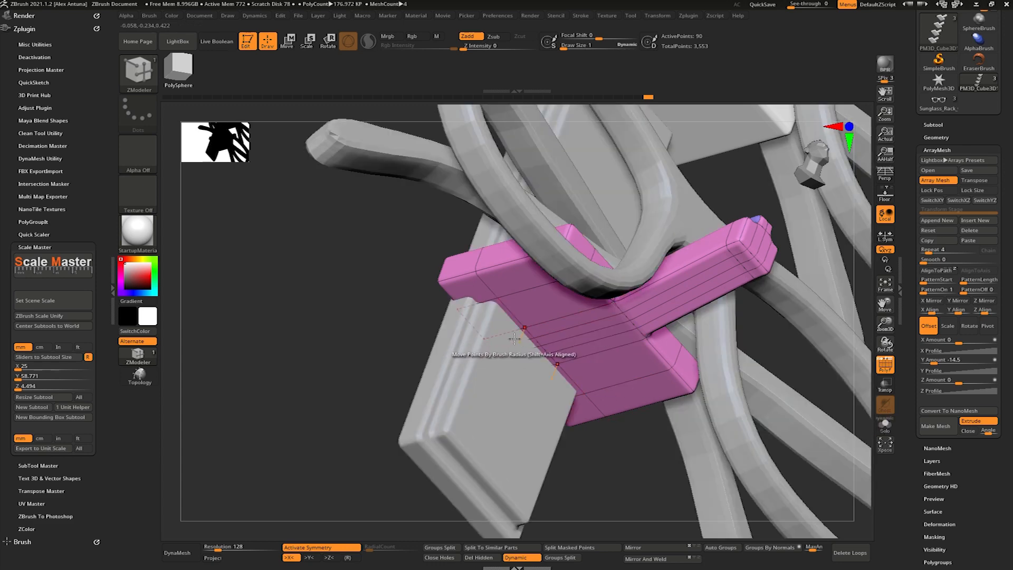
click(891, 425)
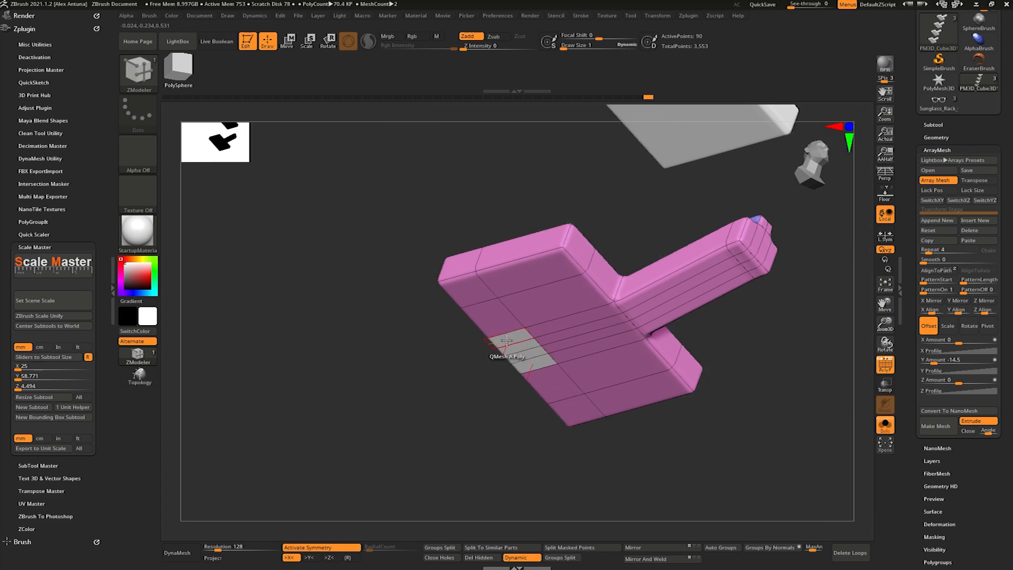
drag(503, 353, 498, 369)
click(887, 425)
mouse_move(587, 315)
right_down()
mouse_move(586, 346)
mouse_move(578, 316)
mouse_move(580, 333)
right_up()
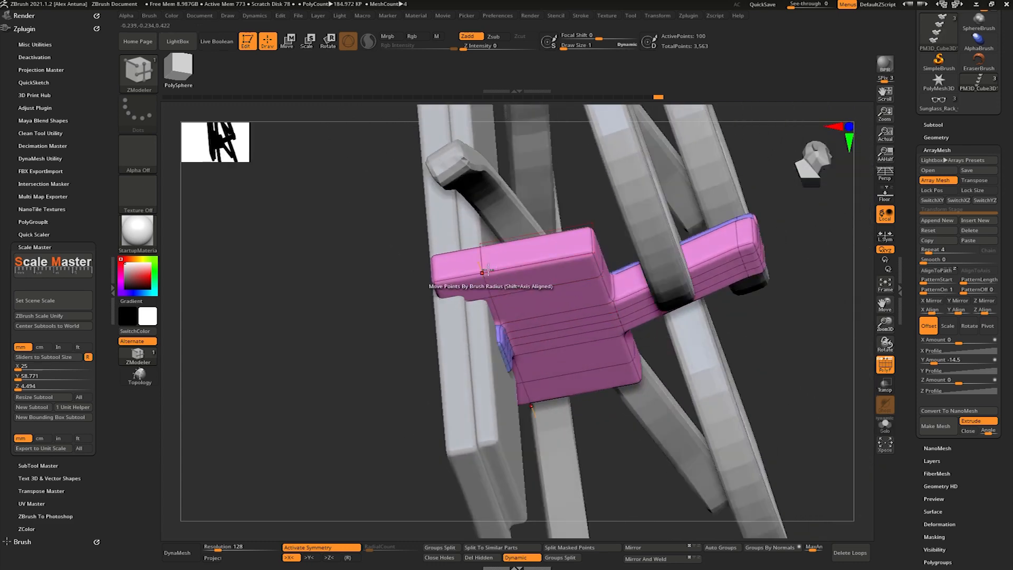
- Set the ZModeler edge action to Slide with the EdgeLoop Complete target and slide the bracket's rear edge loop
key(space)
click(535, 287)
key(space)
click(547, 380)
key(space)
click(481, 380)
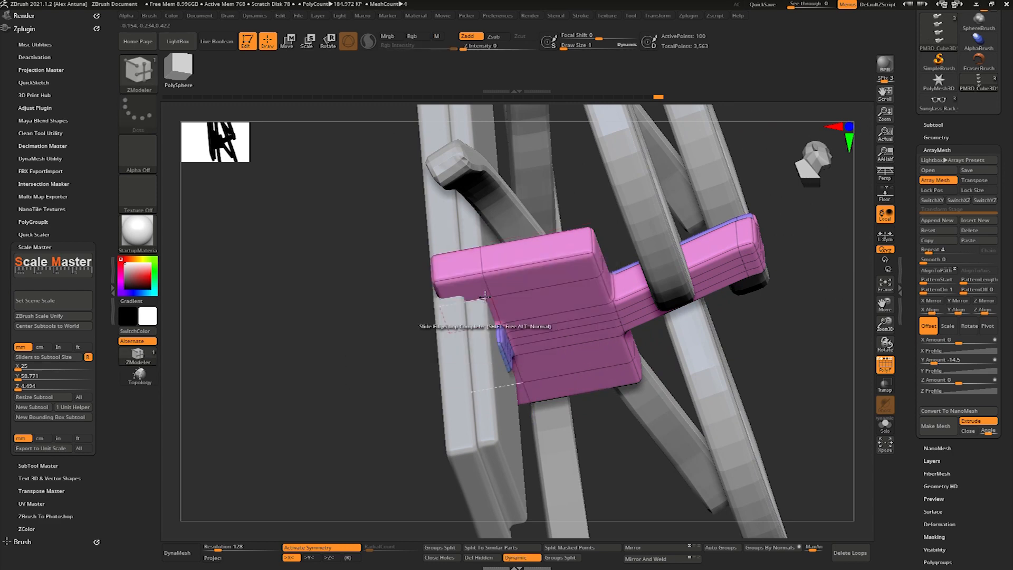
right_drag(492, 264, 491, 315)
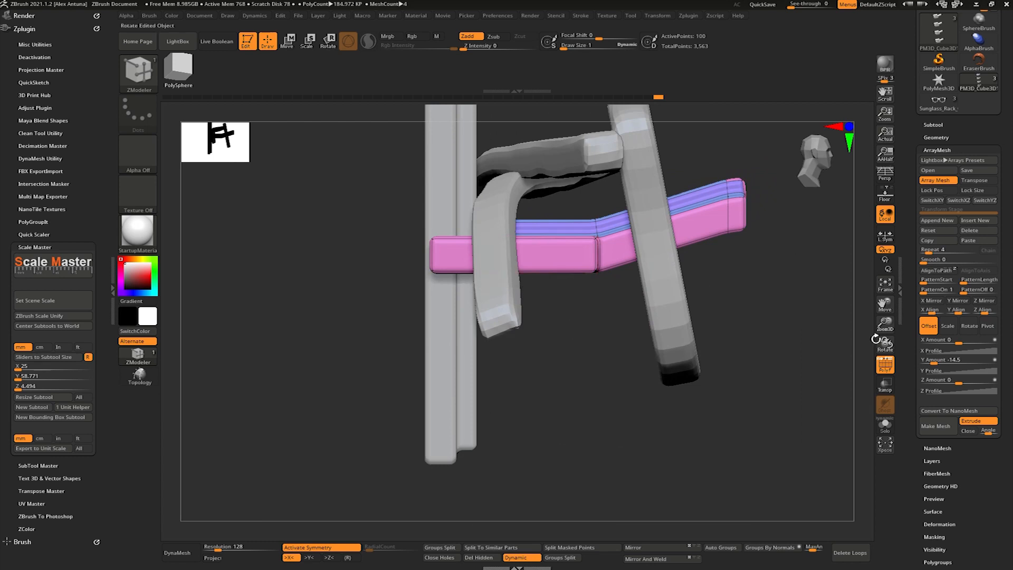
- Mask part of the isolated bracket and adjust the unmasked geometry slightly along its depth against the backing board
click(885, 424)
ctrl+shift+drag(464, 188, 514, 340)
ctrl+click(628, 344)
key(w)
drag(643, 227, 659, 227)
click(885, 424)
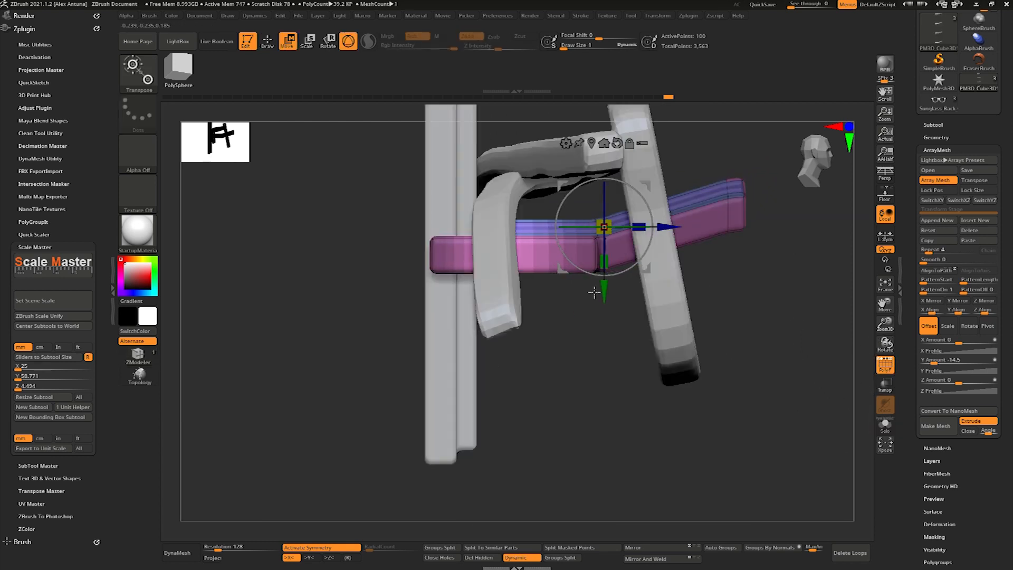
right_drag(791, 364, 723, 280)
mouse_move(657, 224)
mouse_down()
mouse_move(670, 221)
mouse_move(652, 223)
mouse_up()
- Set the edited bracket array's Y Amount to -12
ctrl+drag(781, 327, 802, 359)
right_drag(802, 359, 760, 274)
mouse_move(760, 275)
right_down()
mouse_move(738, 311)
mouse_move(638, 306)
mouse_move(671, 312)
mouse_move(702, 264)
mouse_move(781, 337)
mouse_move(750, 382)
mouse_move(792, 316)
mouse_move(726, 350)
mouse_move(750, 301)
mouse_move(722, 316)
mouse_move(793, 321)
right_up()
key(q)
drag(935, 359, 945, 358)
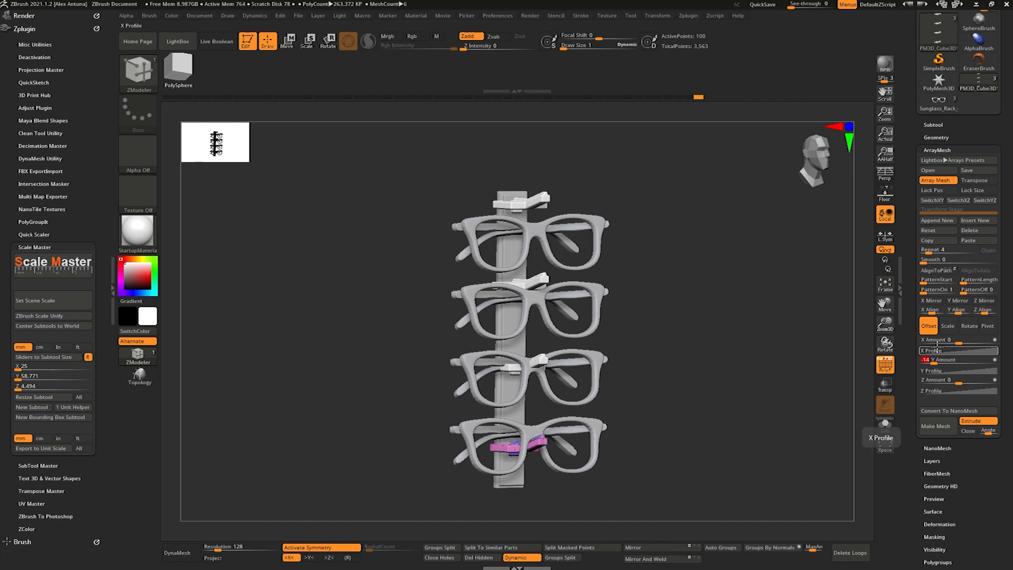
mouse_move(686, 306)
right_down()
mouse_move(659, 309)
mouse_move(635, 353)
mouse_move(593, 285)
mouse_move(544, 267)
mouse_move(584, 268)
mouse_move(627, 305)
mouse_move(754, 345)
mouse_move(687, 316)
mouse_move(556, 226)
mouse_move(536, 348)
mouse_move(536, 482)
right_up()
- Select the backing board and measure its thickness at the upper end with the Transpose line
key(w)
alt+right_drag(475, 238, 459, 391)
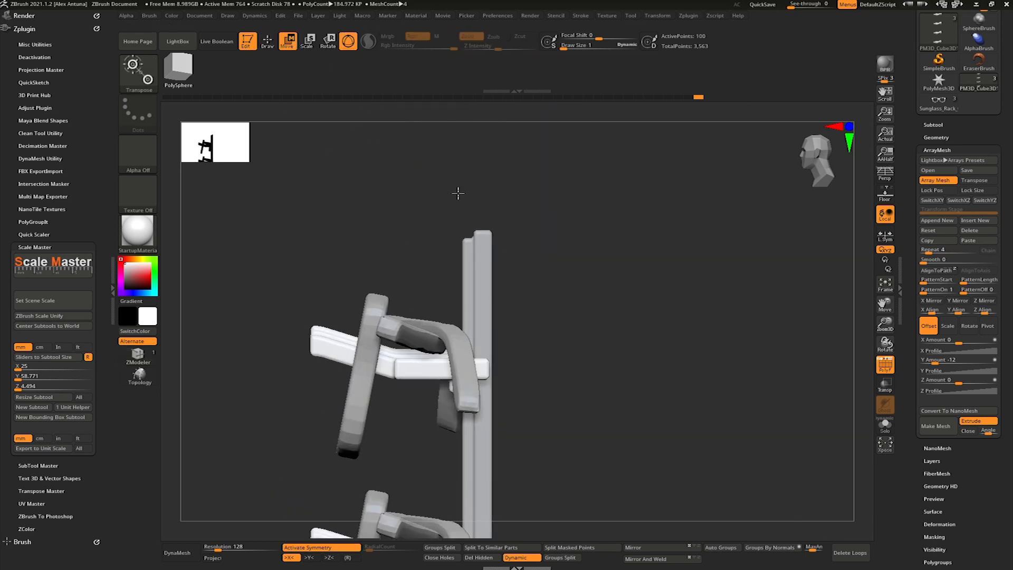
key(q)
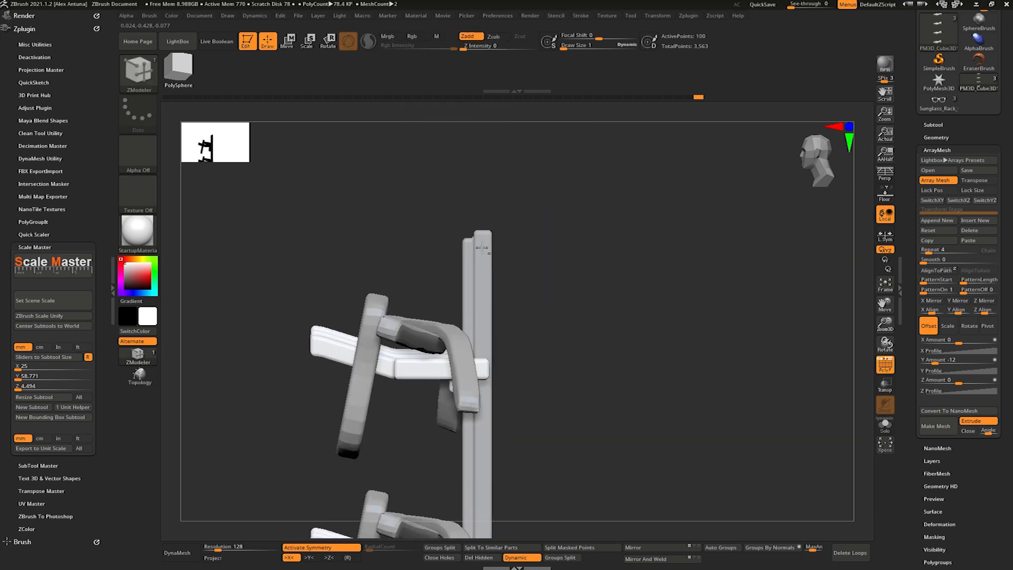
alt+click(464, 240)
key(w)
key(y)
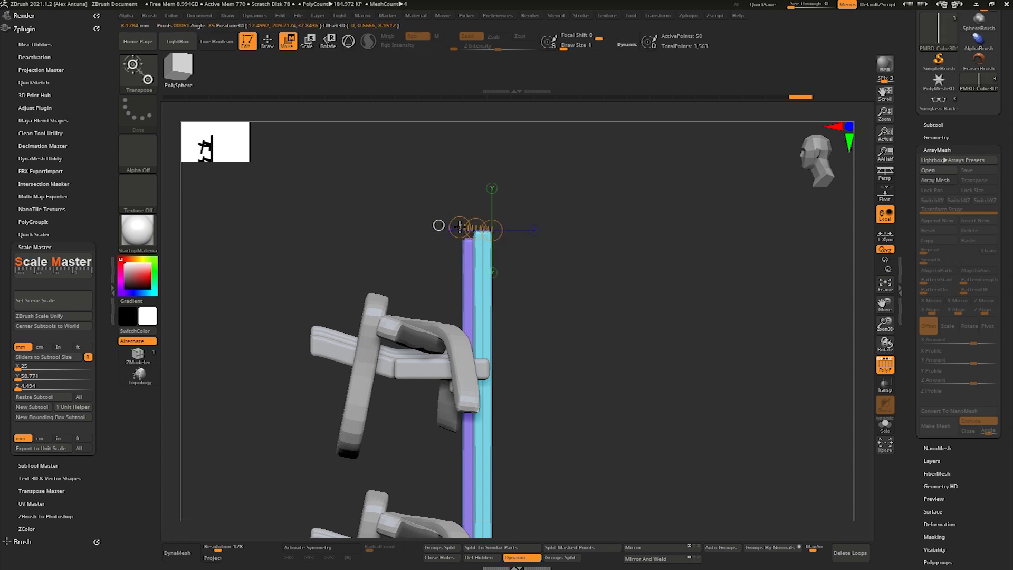
ctrl+right_drag(494, 197, 525, 317)
drag(527, 320, 451, 320)
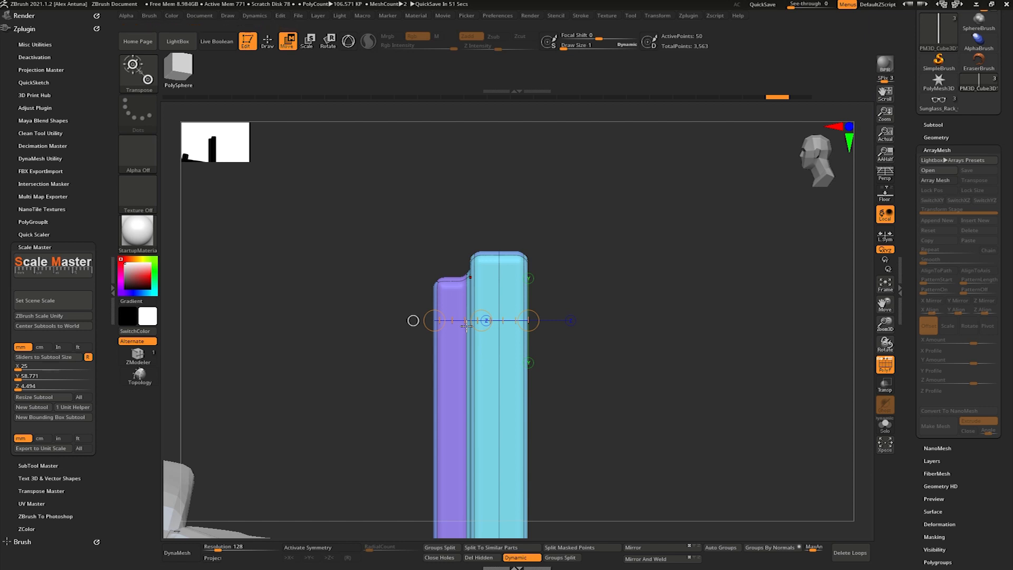
- Measure the backing board's stepped end profile with the Transpose line, looking along its height
key(w)
mouse_move(534, 274)
mouse_down()
mouse_move(534, 393)
mouse_move(544, 380)
mouse_up()
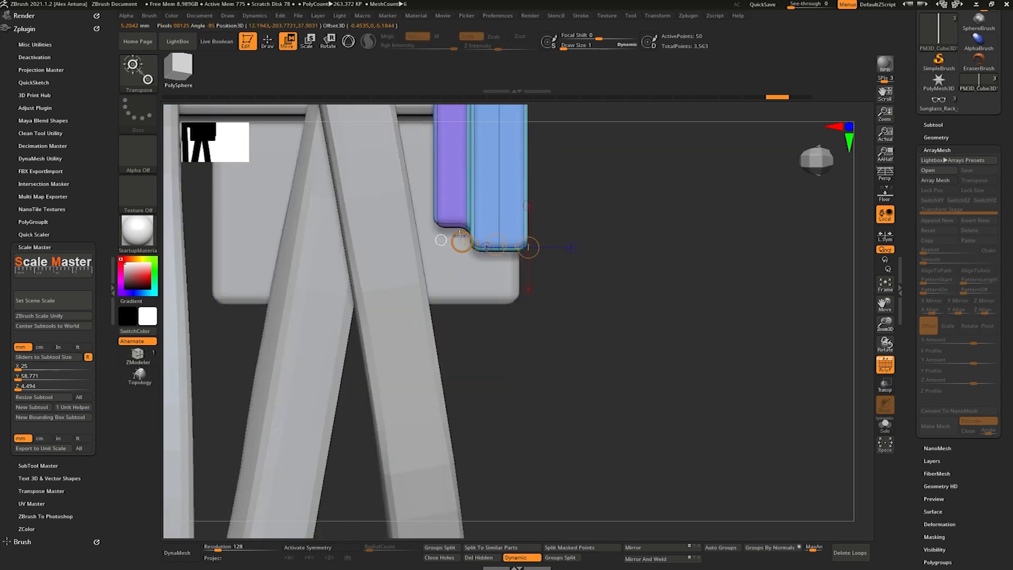
drag(461, 247, 481, 246)
key(q)
- Hide the polyframe and turn on the perspective view for the whole rack
mouse_move(594, 328)
mouse_down()
mouse_move(607, 264)
mouse_move(620, 383)
mouse_move(568, 311)
mouse_move(512, 296)
mouse_move(576, 222)
mouse_move(632, 312)
mouse_move(587, 297)
mouse_move(676, 296)
mouse_move(679, 324)
mouse_move(704, 341)
mouse_move(704, 364)
mouse_up()
click(883, 372)
click(890, 174)
mouse_move(657, 317)
mouse_down()
mouse_move(686, 321)
mouse_move(692, 306)
mouse_move(666, 322)
mouse_move(669, 312)
mouse_up()
- Apply the MatCap Gray material and render the rack with BPR
click(142, 246)
click(631, 281)
click(887, 70)
drag(851, 177, 691, 292)
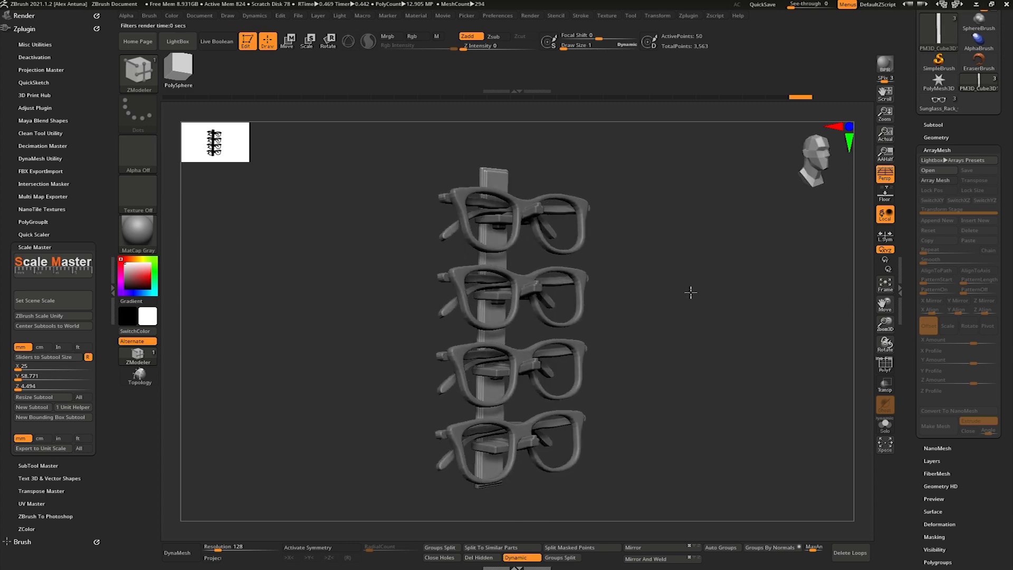
- Select the holder bracket from below, show its polyframe and extend the small block under it downward
mouse_move(615, 297)
alt+mouse_down()
mouse_move(529, 287)
mouse_move(528, 226)
mouse_move(520, 271)
mouse_move(527, 233)
mouse_move(601, 199)
mouse_move(595, 195)
alt+mouse_up()
alt+click(594, 195)
right_drag(595, 195, 615, 158)
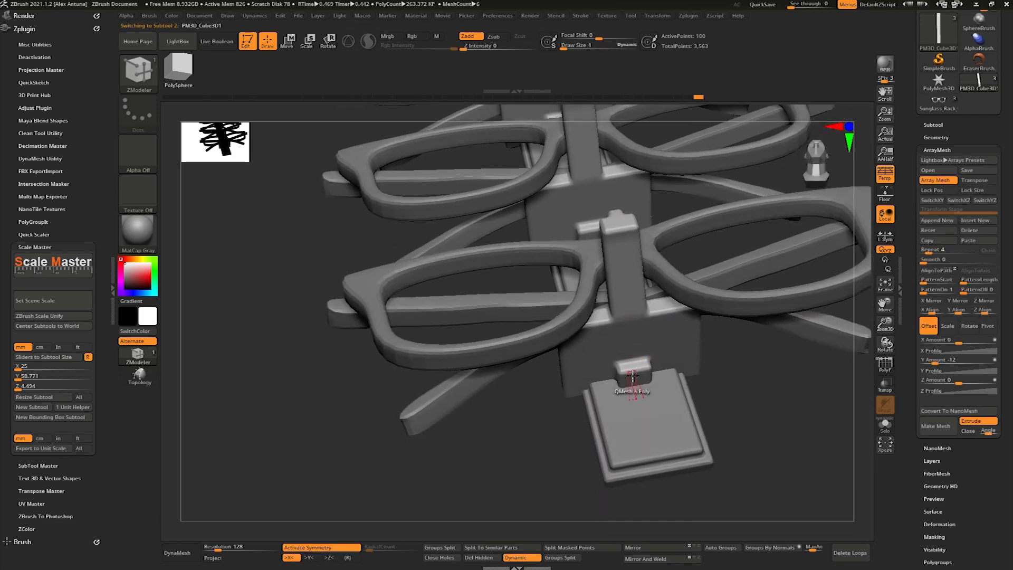
click(886, 364)
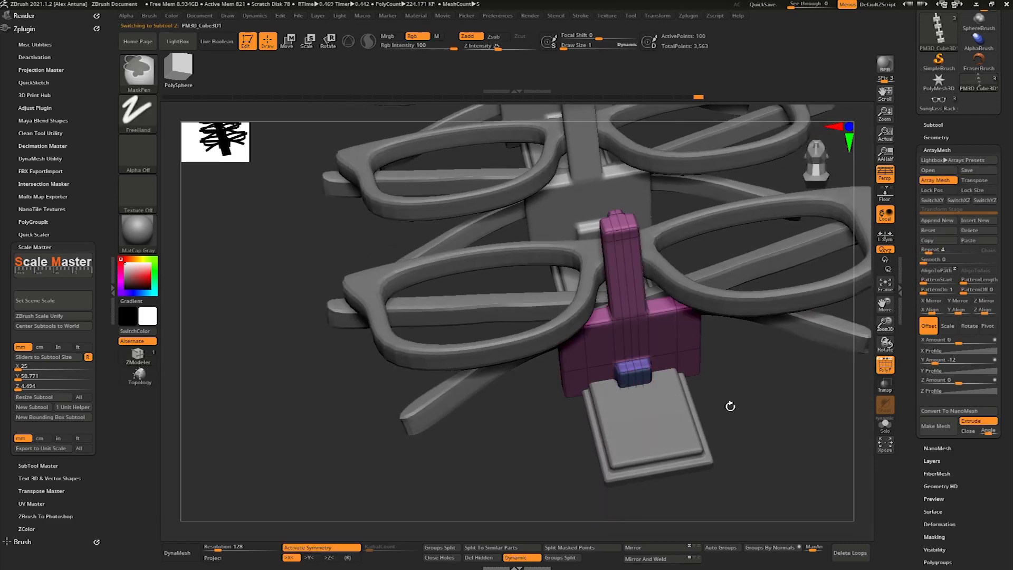
right_drag(731, 407, 681, 423)
right_drag(657, 391, 706, 346)
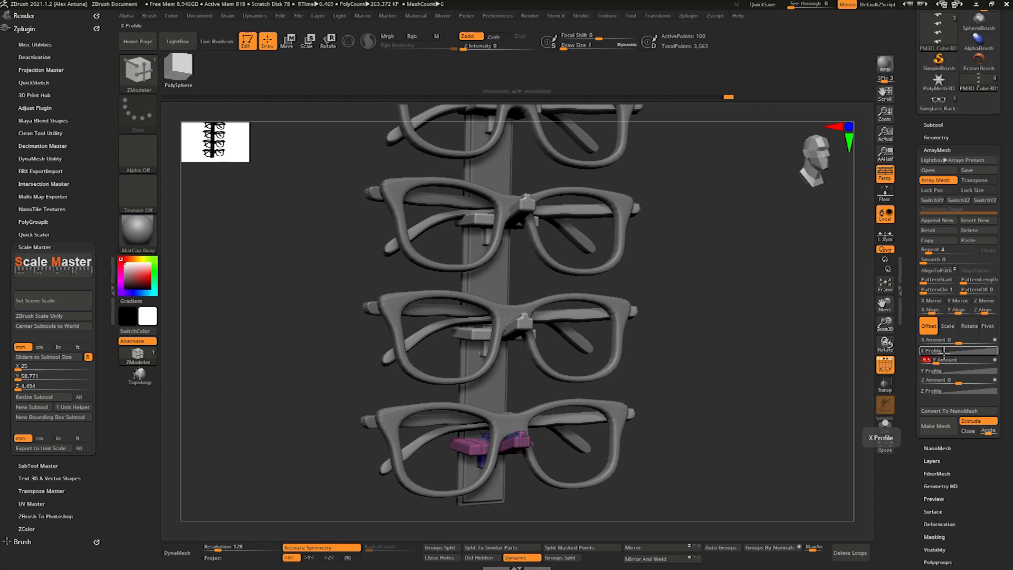
- Adjust the bracket array's Y Amount to -9 so each holder lines up with its glasses
key(Return)
mouse_move(755, 338)
right_down()
mouse_move(697, 335)
mouse_move(744, 335)
mouse_move(733, 322)
mouse_move(770, 342)
right_up()
click(957, 359)
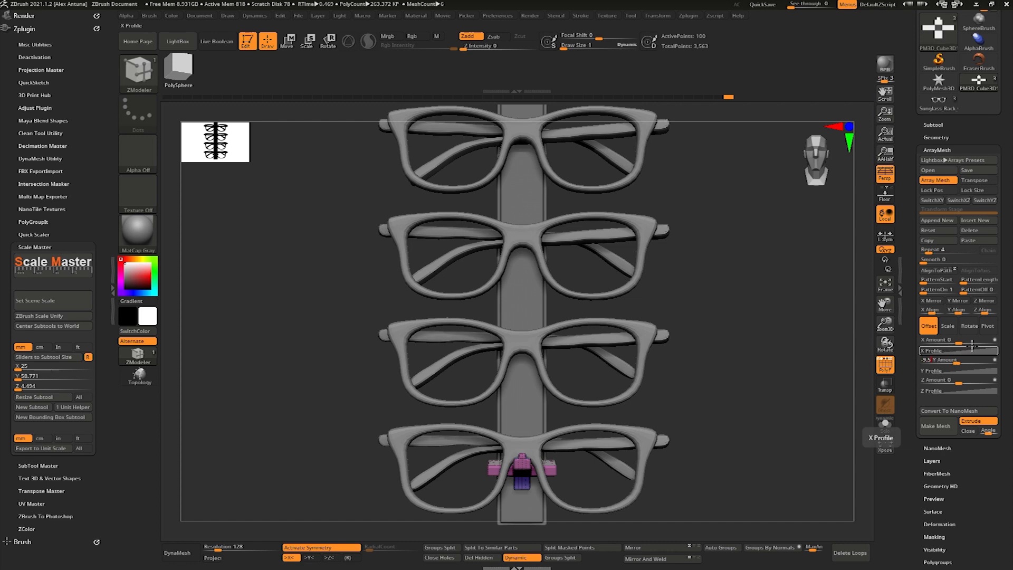
key(Return)
right_drag(655, 338, 703, 321)
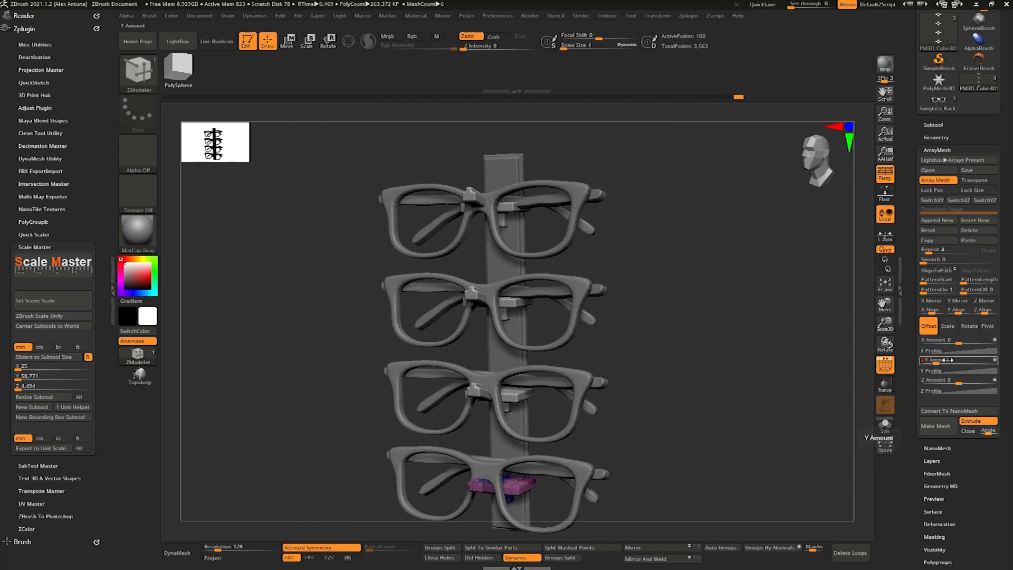
drag(948, 359, 945, 357)
right_drag(771, 343, 666, 321)
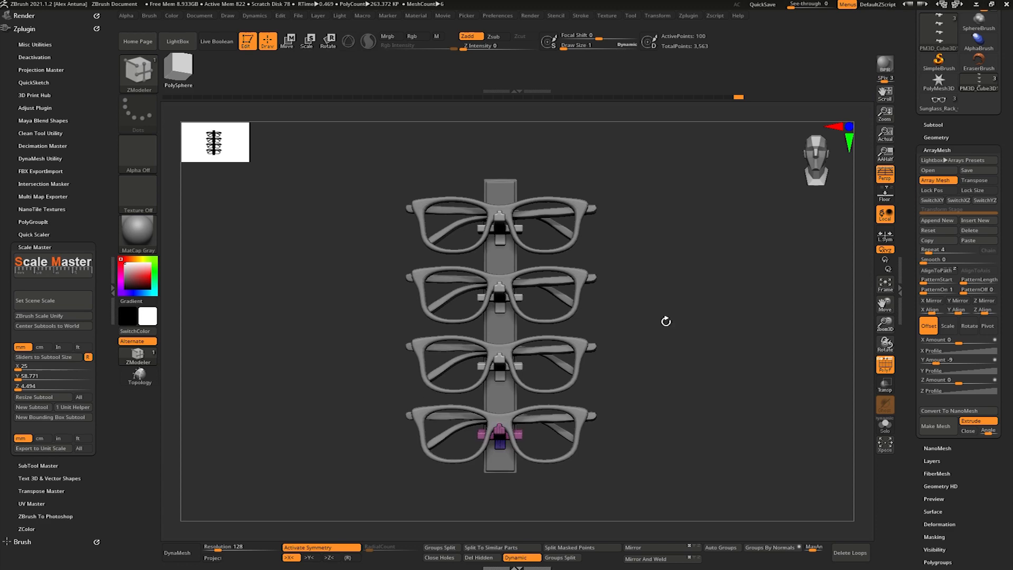
- Save the sunglass rack tool over its existing file
drag(911, 144, 912, 240)
click(971, 32)
click(160, 88)
click(922, 531)
click(533, 281)
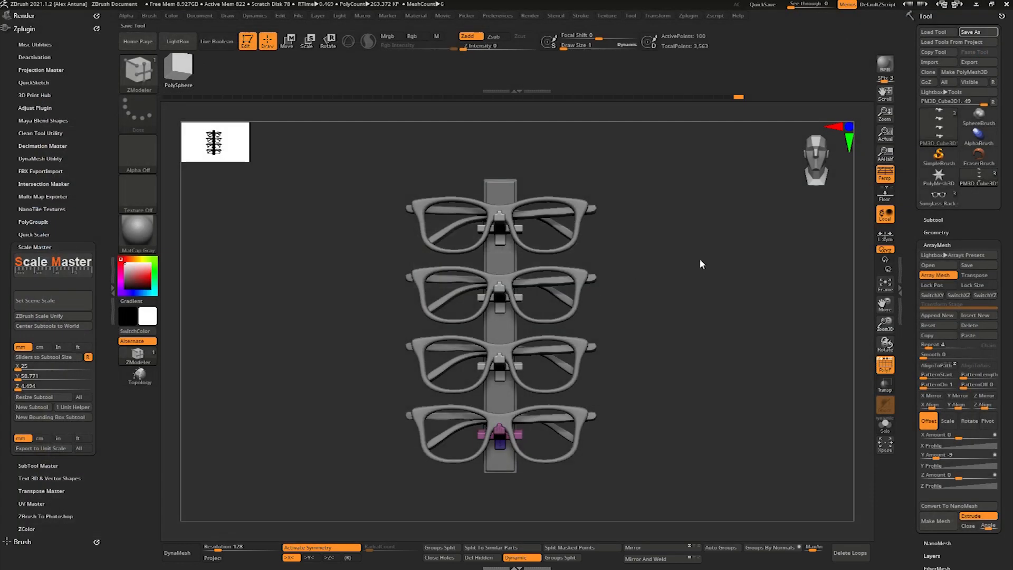
- Load the Screw_with_Angle.ztl tool from the ZTool folder inside Screw_Boolean_ZTools
click(938, 32)
click(196, 27)
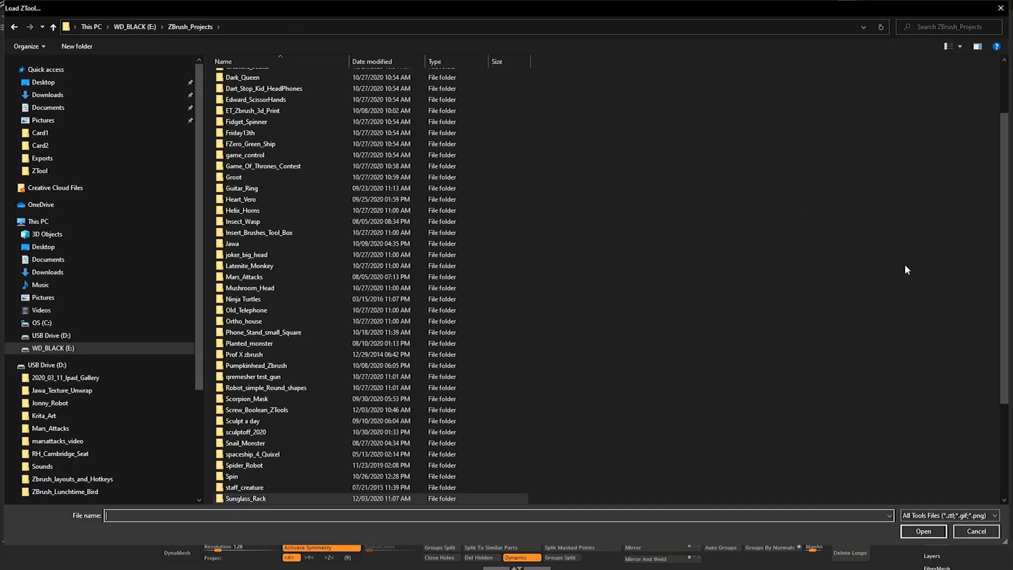
scroll(1005, 361, down, 5)
scroll(1005, 361, down, 1)
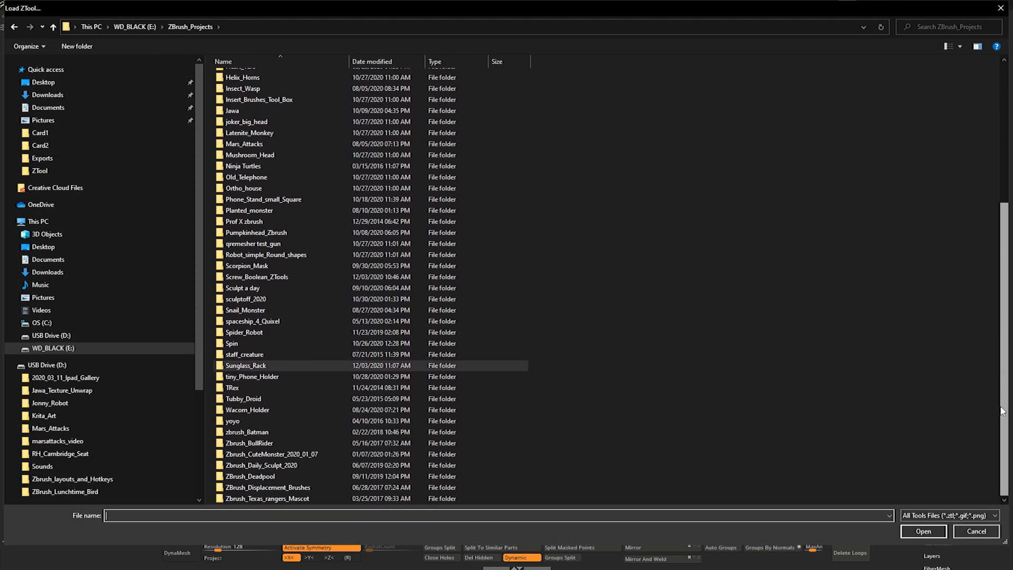
scroll(998, 386, up, 1)
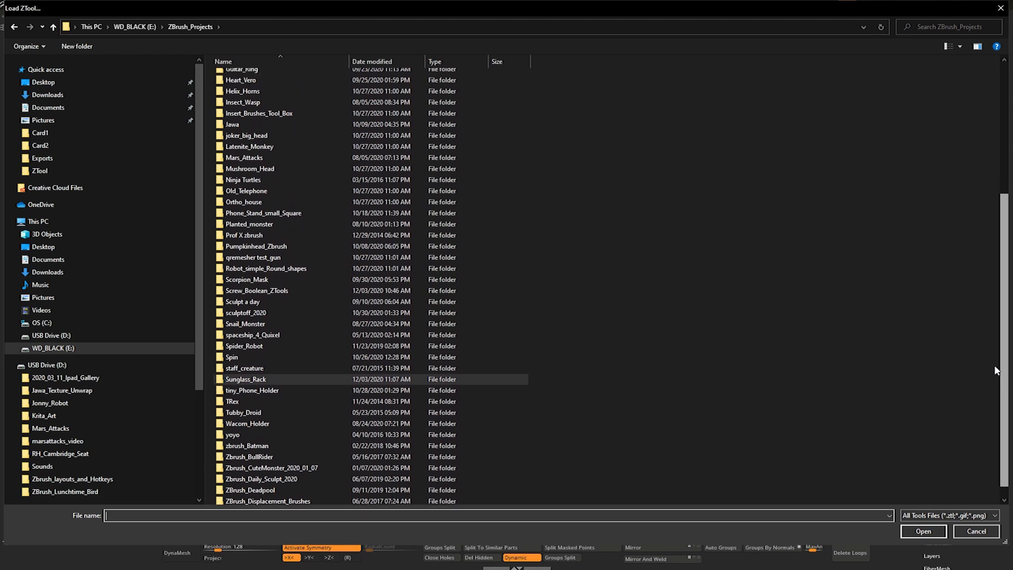
double_click(287, 291)
double_click(254, 79)
click(254, 78)
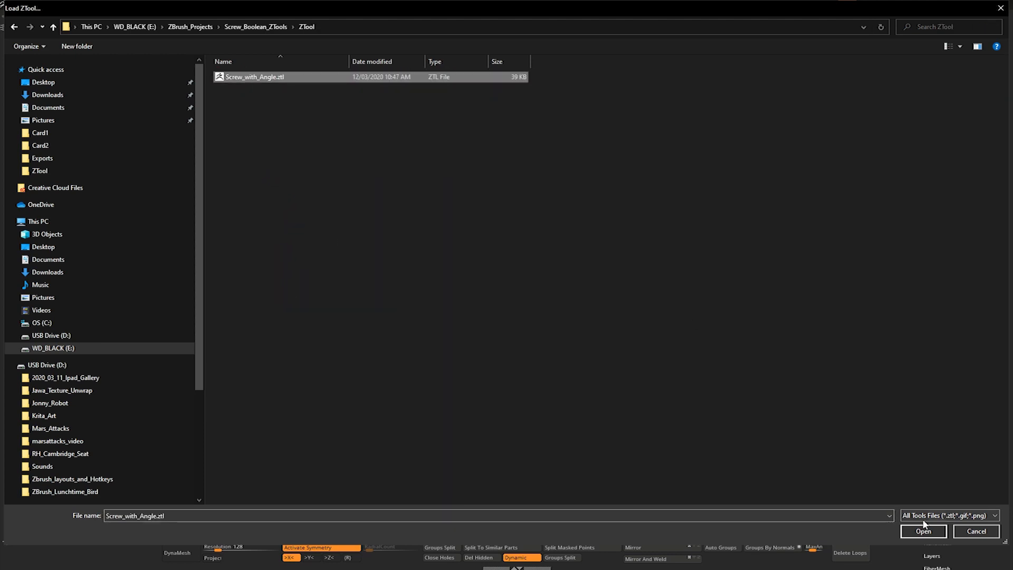
click(923, 531)
- Return to the sunglass rack tool and append the loaded screw as a new subtool
click(976, 183)
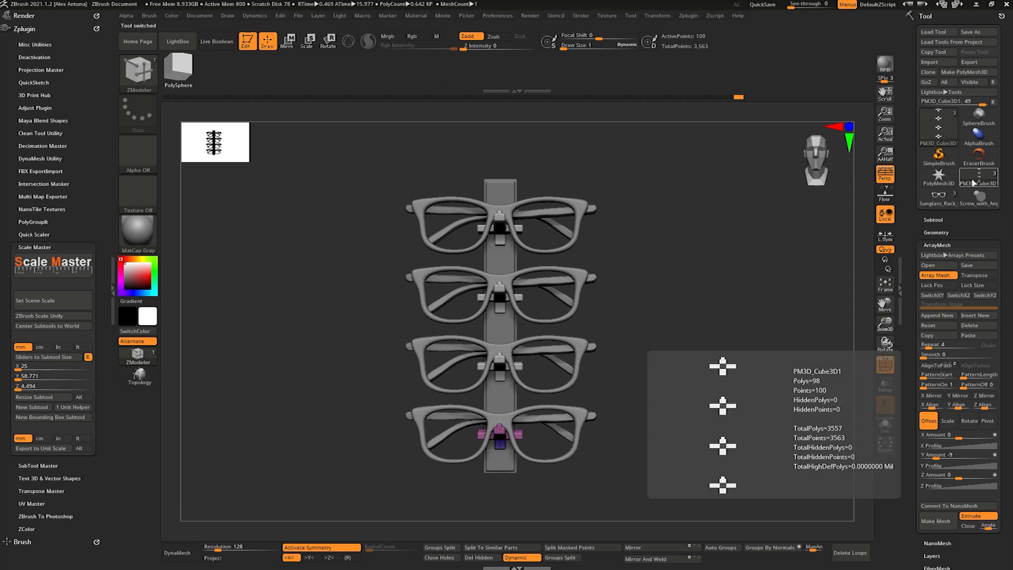
click(941, 200)
click(966, 185)
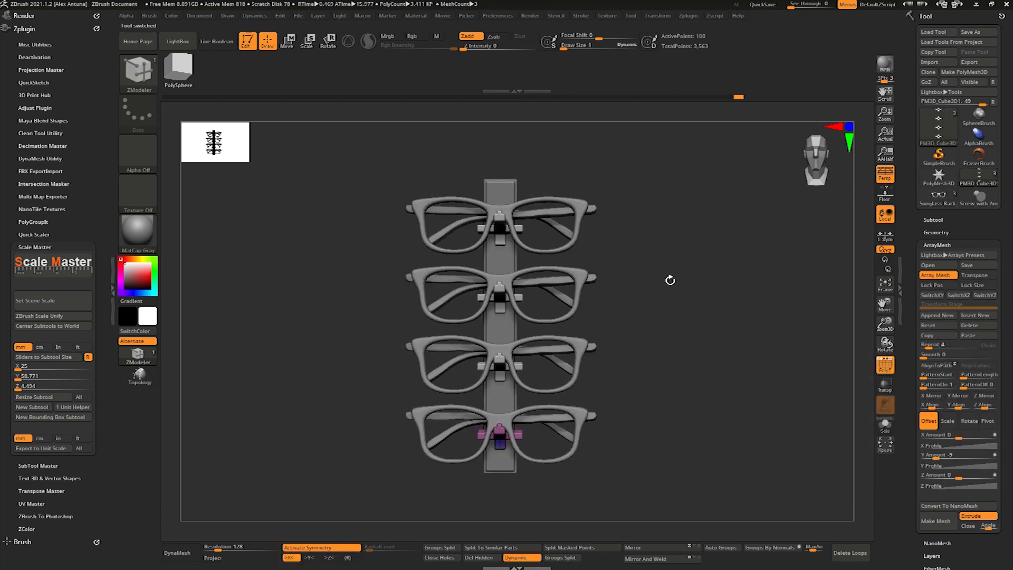
drag(658, 278, 855, 258)
click(936, 219)
click(981, 401)
click(893, 367)
shift+drag(847, 301, 878, 294)
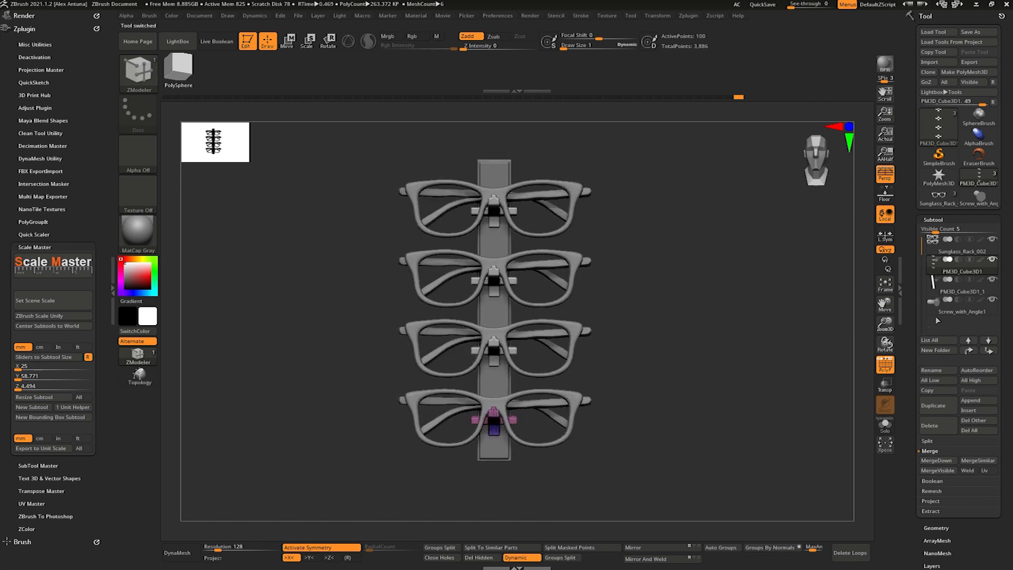
- Select the Screw_with_Angle1 subtool and enable the Gizmo 3D for moving it
click(938, 316)
key(w)
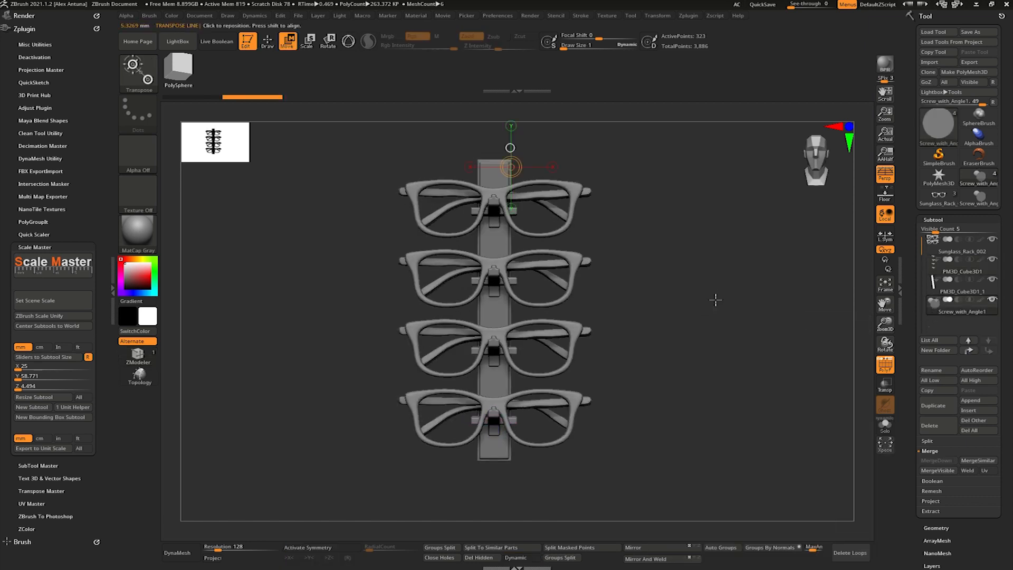
click(347, 42)
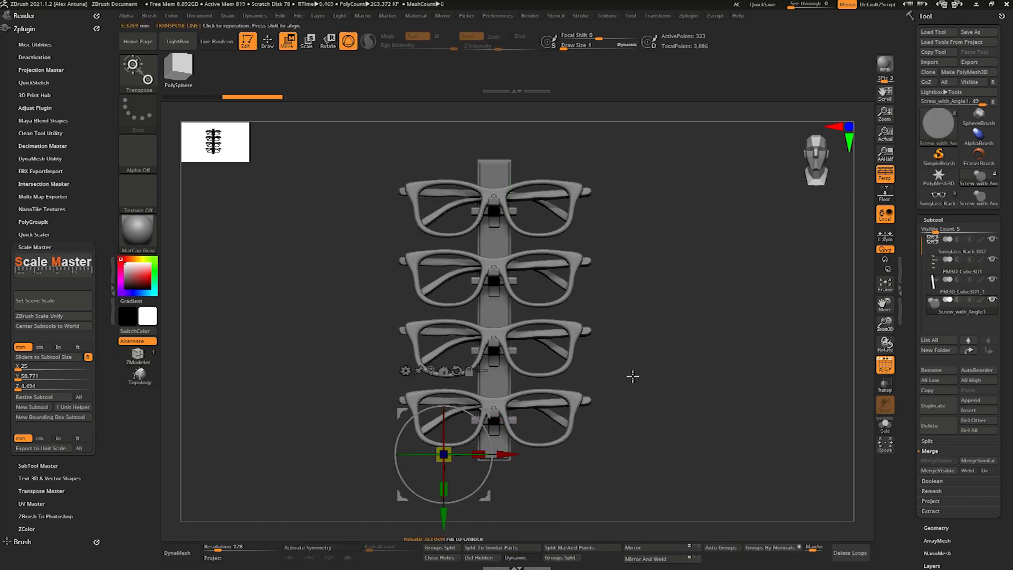
key(f)
right_drag(626, 367, 534, 153)
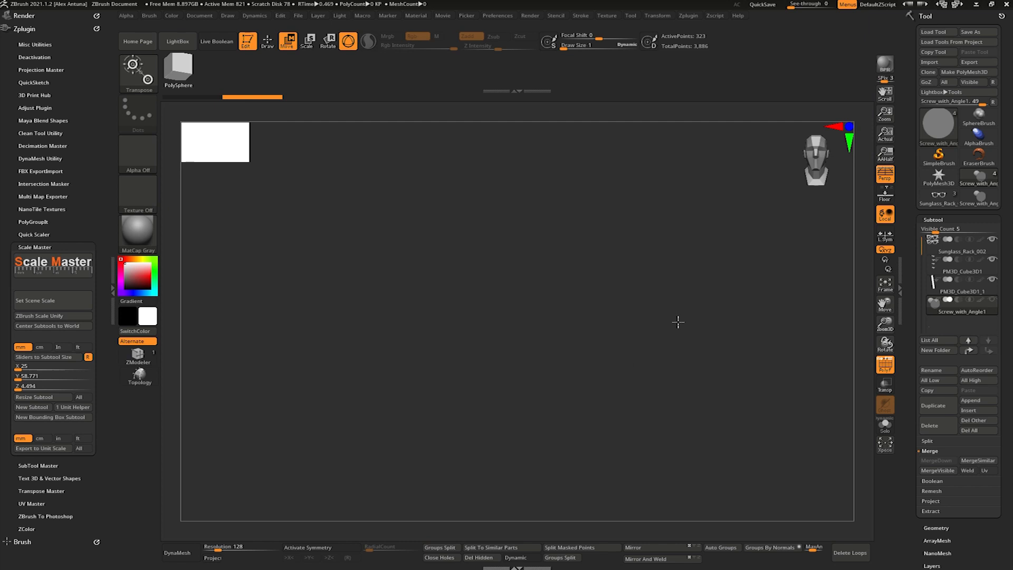
- Frame the backing board and look around the rack to locate the screw subtool
alt+right_drag(667, 325, 653, 323)
alt+right_drag(607, 232, 582, 310)
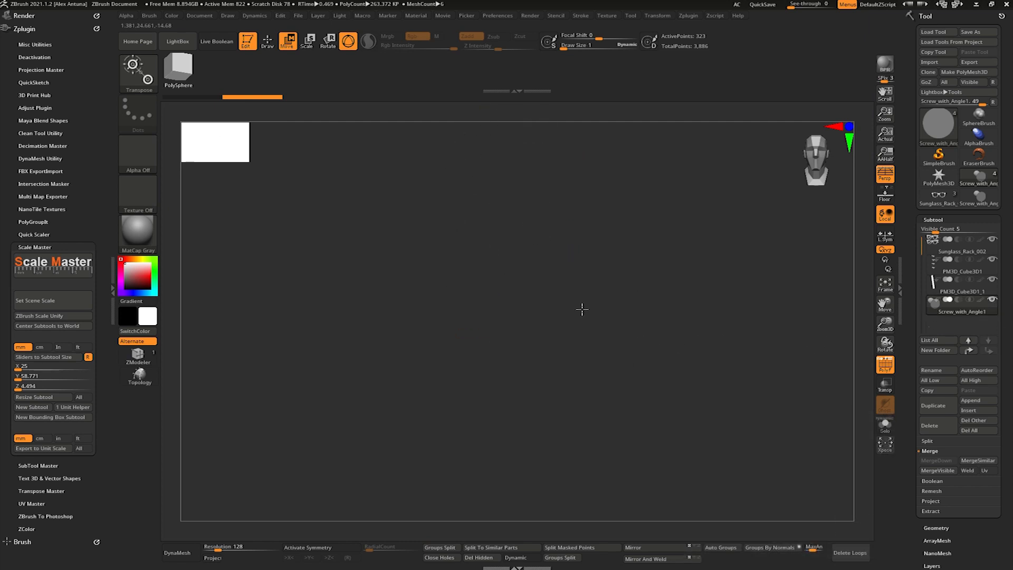
click(934, 289)
key(f)
alt+right_drag(617, 345, 643, 297)
click(935, 312)
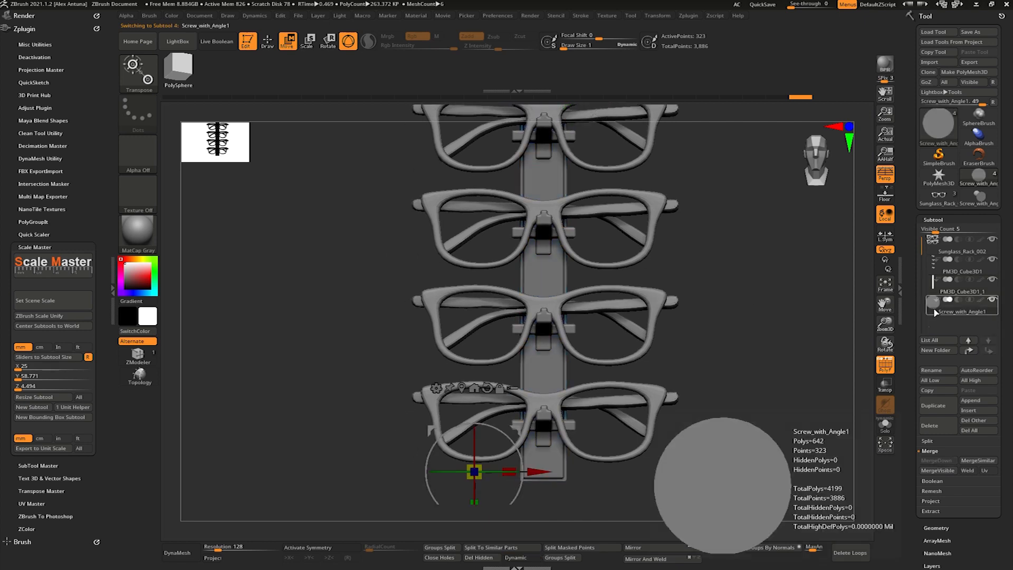
drag(516, 429, 589, 421)
right_drag(640, 429, 692, 429)
drag(600, 462, 636, 463)
right_drag(643, 420, 672, 442)
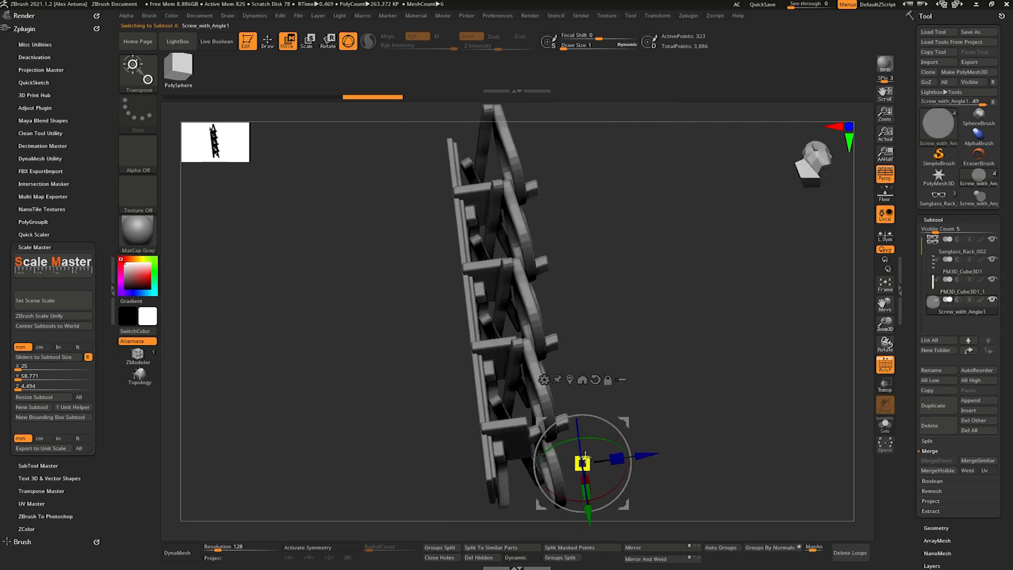
right_drag(674, 344, 638, 361)
mouse_move(932, 314)
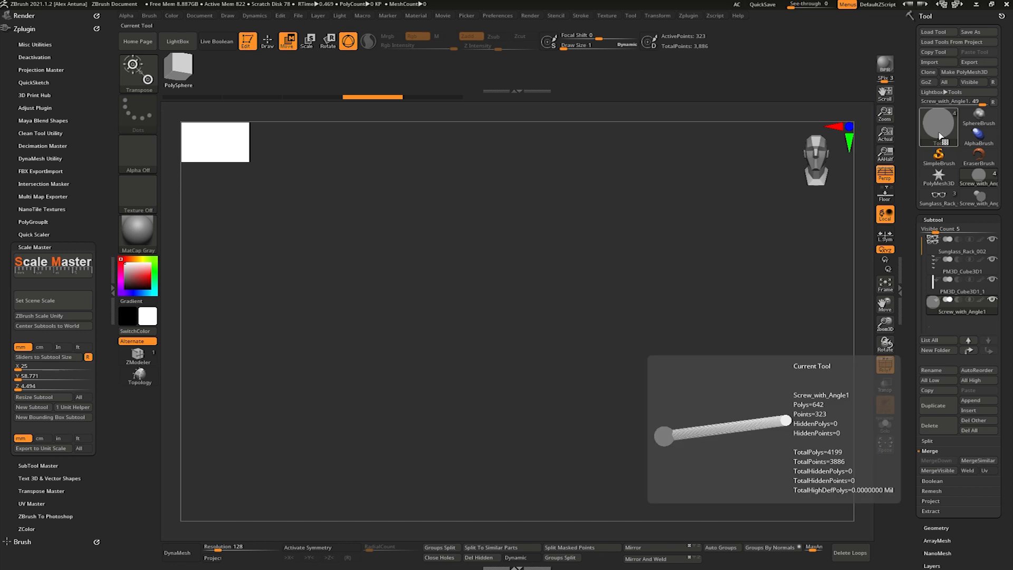
- Switch to the original screw tool, examine its head and shaft, and return to the rack tool
click(980, 197)
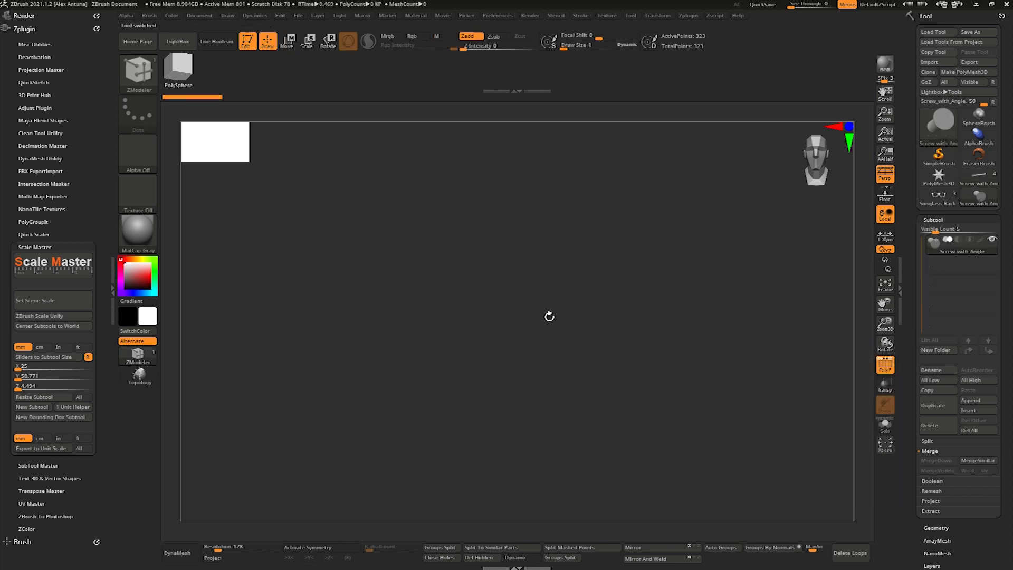
key(f)
right_drag(556, 289, 607, 288)
ctrl+right_drag(607, 288, 580, 232)
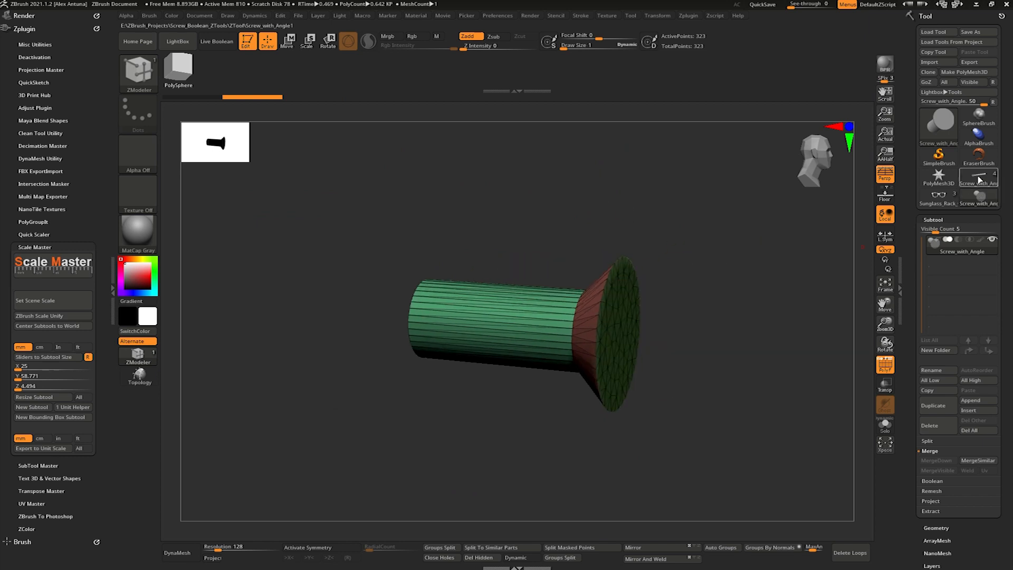
click(979, 177)
- Try to reposition the screw subtool beside the lowest glasses with the gizmo, and undo the changes
right_drag(808, 327, 682, 361)
key(w)
drag(689, 358, 690, 358)
right_drag(682, 339, 652, 322)
right_drag(651, 322, 708, 338)
drag(709, 357, 695, 355)
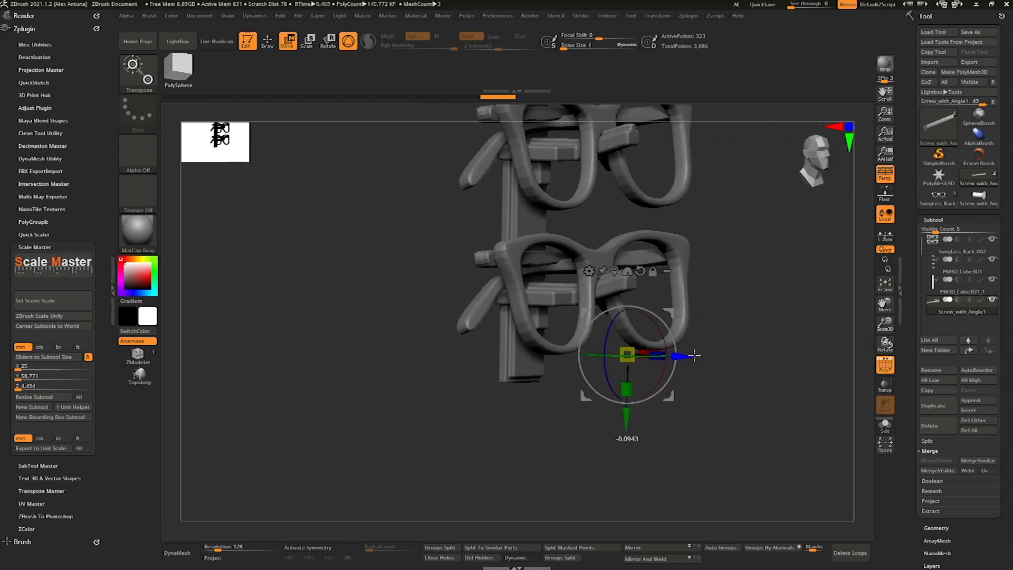
click(616, 272)
key(f)
ctrl+right_drag(590, 278, 623, 253)
mouse_move(622, 253)
right_down()
mouse_move(699, 266)
mouse_move(610, 264)
right_up()
key(ctrl+z)
key(ctrl+z)
key(ctrl+z)
key(ctrl+z)
key(ctrl+z)
key(ctrl+z)
key(ctrl+z)
key(ctrl+z)
key(ctrl+z)
key(ctrl+z)
key(ctrl+z)
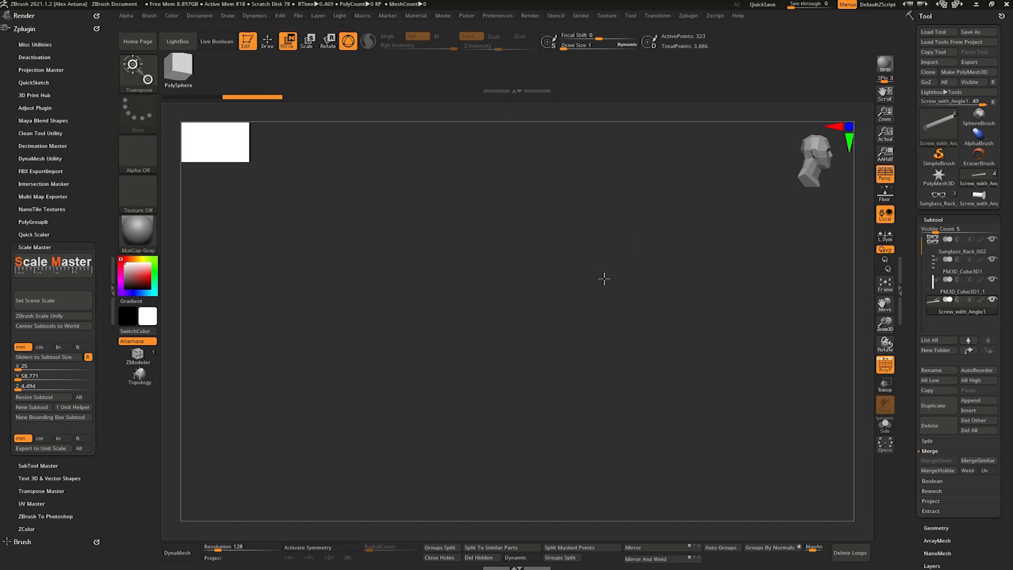
- Center the gizmo on the screw and place the screw over the lower end of the backing board
key(f)
right_drag(701, 325, 677, 331)
alt+right_drag(681, 414, 690, 266)
right_drag(691, 266, 583, 375)
drag(487, 279, 501, 347)
alt+click(456, 301)
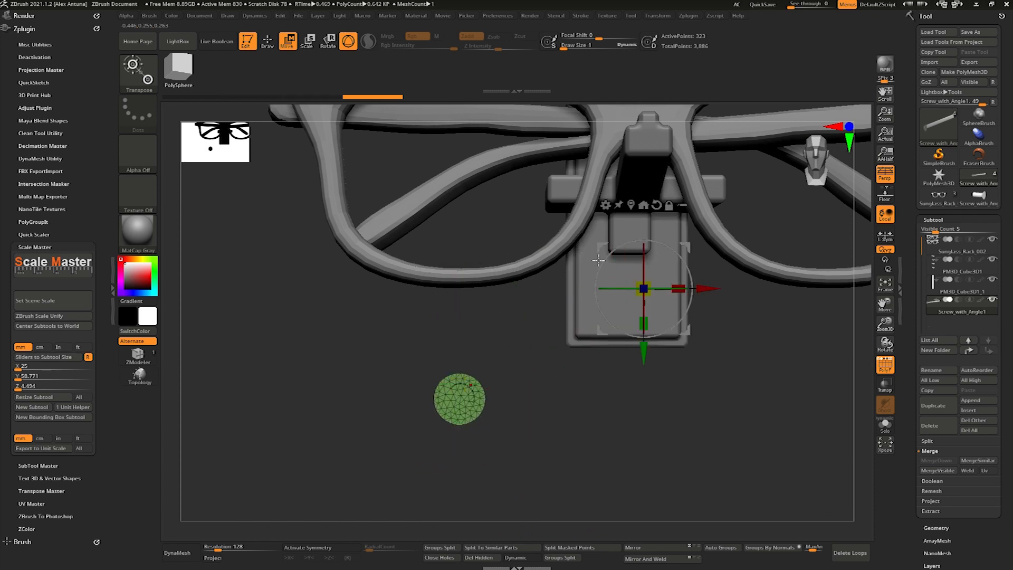
click(631, 205)
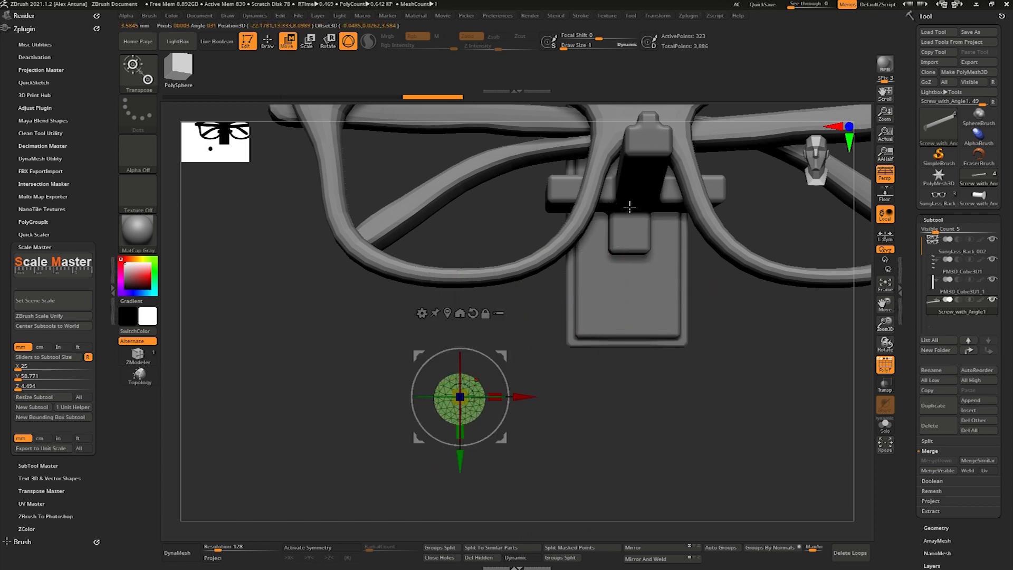
key(ctrl+shift+z)
alt+click(580, 321)
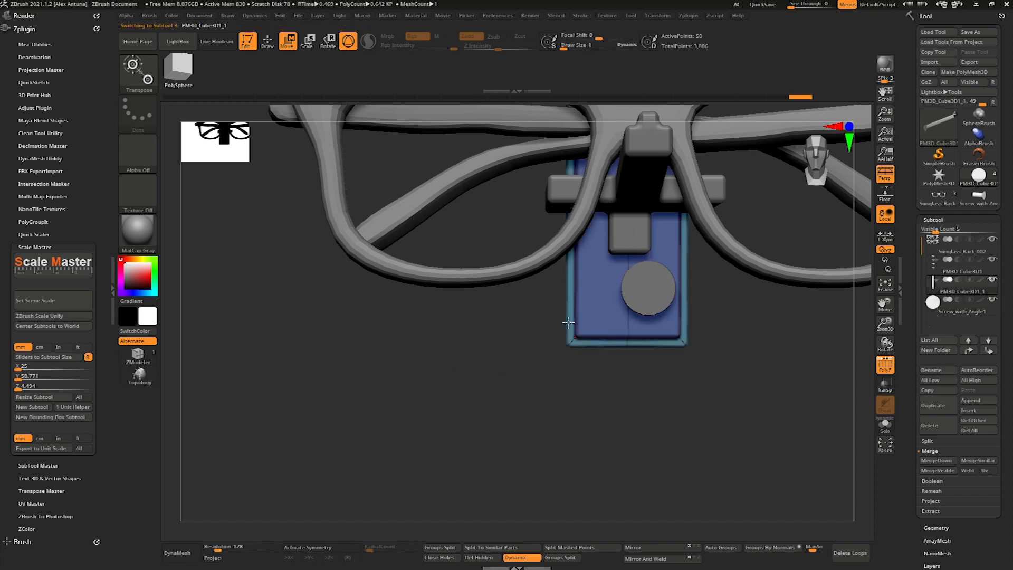
- Turn off perspective, reselect the screw and move it into the board below the lowest bracket
alt+drag(732, 297, 621, 355)
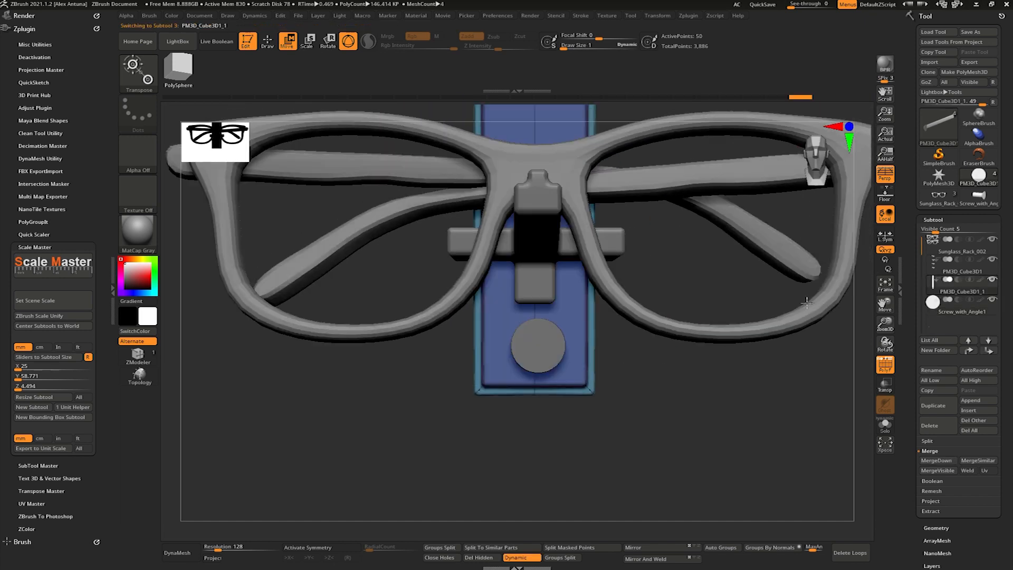
click(887, 180)
alt+click(539, 339)
shift+drag(612, 390, 686, 388)
drag(661, 340, 445, 351)
alt+drag(515, 346, 564, 345)
drag(412, 342, 429, 337)
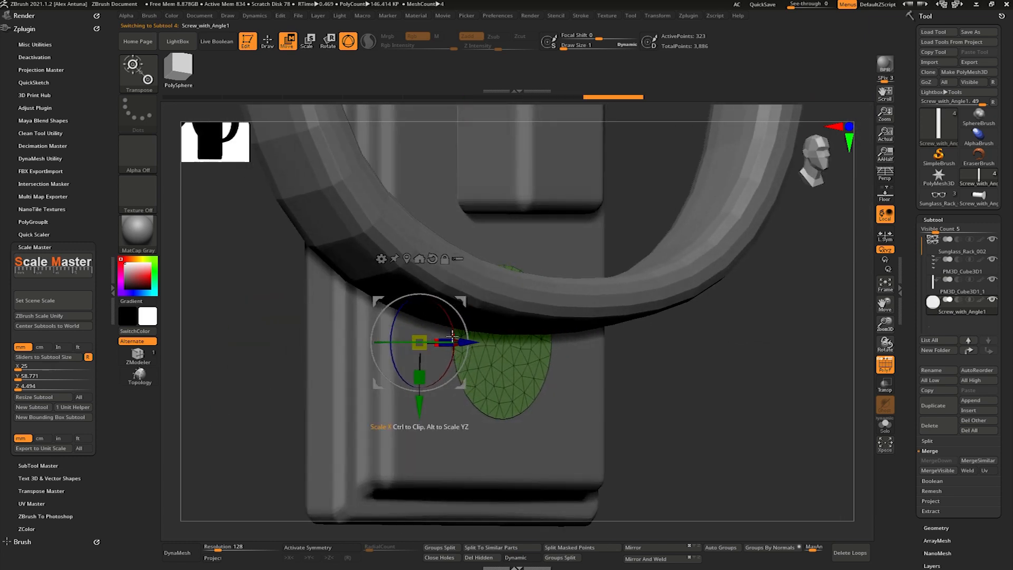
- Set the screw subtool to subtract, enable Live Boolean and turn off the polyframe
click(936, 481)
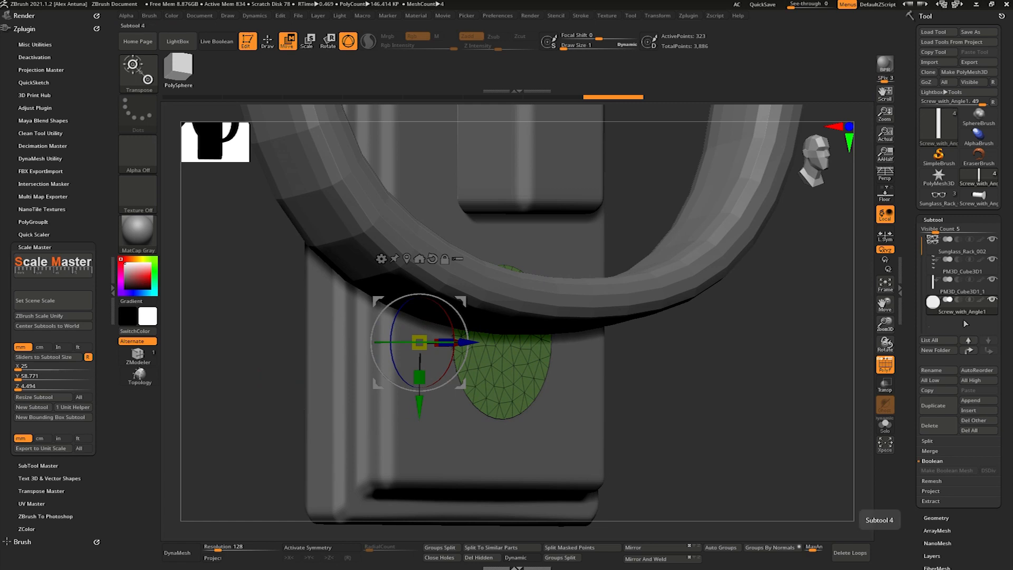
click(958, 299)
click(217, 45)
drag(870, 382, 862, 381)
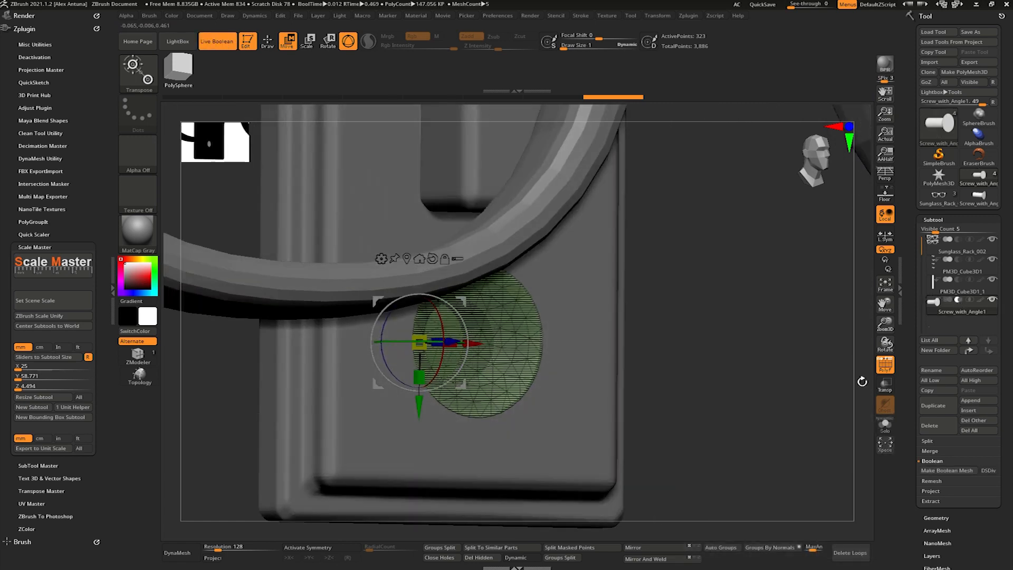
click(885, 365)
drag(767, 362, 606, 241)
drag(698, 327, 696, 336)
- Duplicate the screw cutter upward to make a matching countersunk hole at the board's upper end
ctrl+drag(519, 493, 570, 290)
ctrl+drag(569, 210, 569, 212)
drag(571, 216, 584, 237)
key(ctrl+z)
ctrl+drag(515, 491, 541, 357)
ctrl+drag(578, 223, 561, 329)
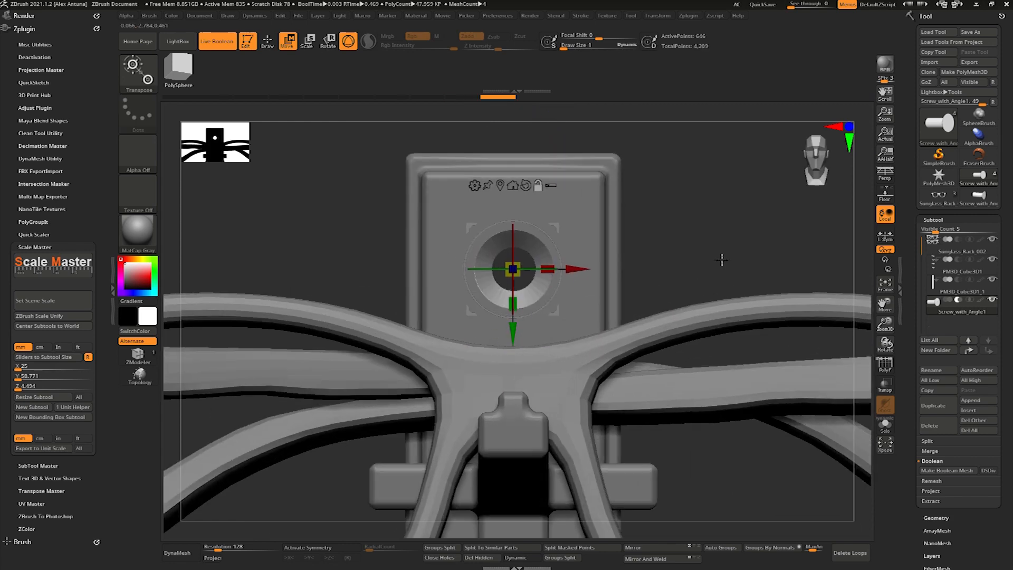
- Hide the glasses to inspect both screw holes in the board, and show the glasses again
key(f)
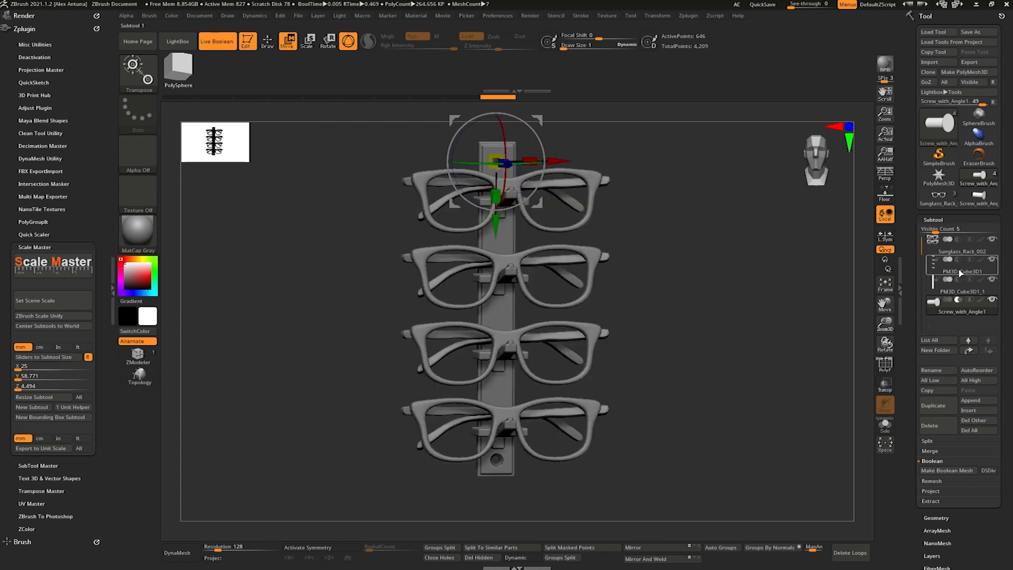
click(993, 239)
key(q)
drag(689, 321, 697, 316)
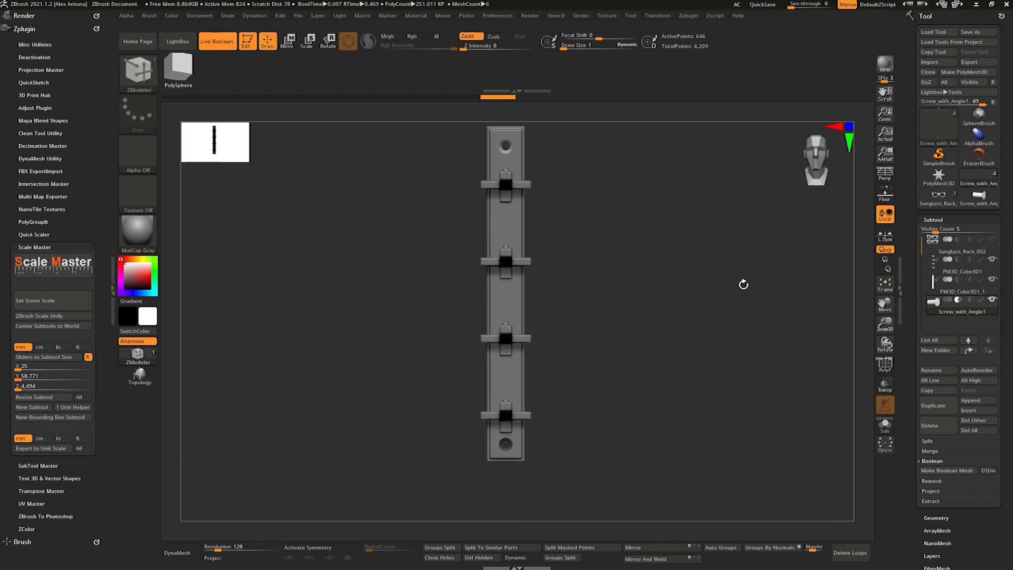
drag(678, 297, 760, 321)
click(993, 239)
drag(686, 295, 730, 312)
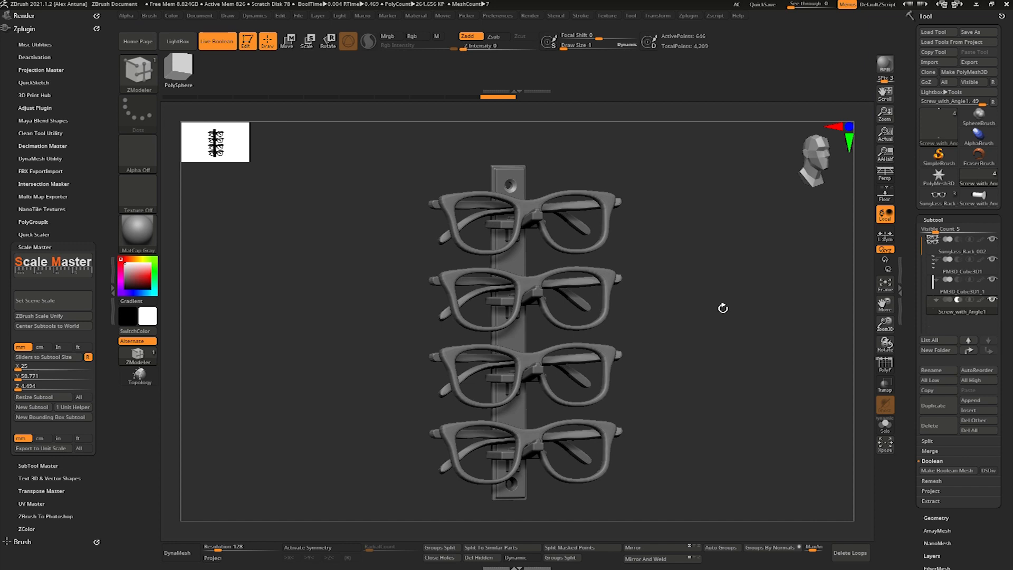
- Move the backing board slightly downward and hide the glasses for a clear front view
alt+click(515, 170)
key(w)
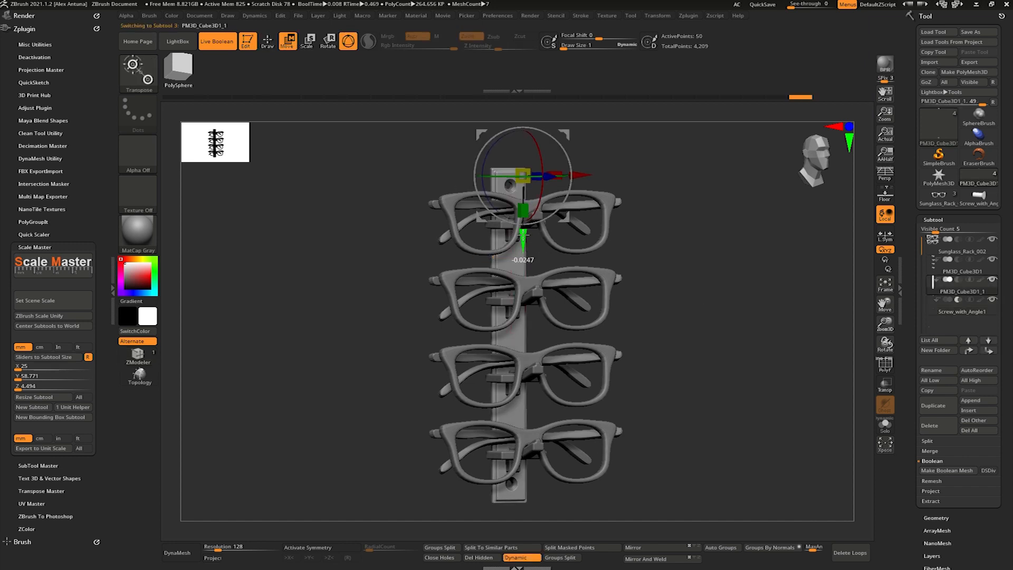
click(992, 239)
shift+drag(815, 289, 771, 289)
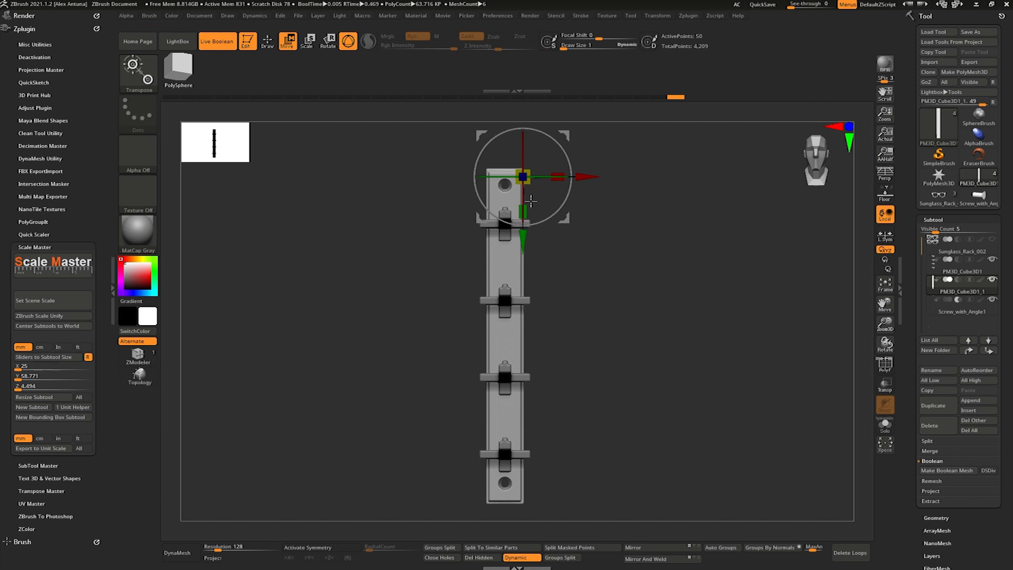
- Select the screw cutters and adjust the height of the holes relative to the board's ends
click(932, 308)
ctrl+right_drag(504, 222, 554, 249)
drag(488, 254, 487, 275)
right_drag(602, 333, 655, 344)
alt+right_drag(654, 343, 671, 285)
right_drag(671, 285, 623, 327)
ctrl+right_drag(623, 328, 704, 172)
ctrl+drag(682, 268, 582, 342)
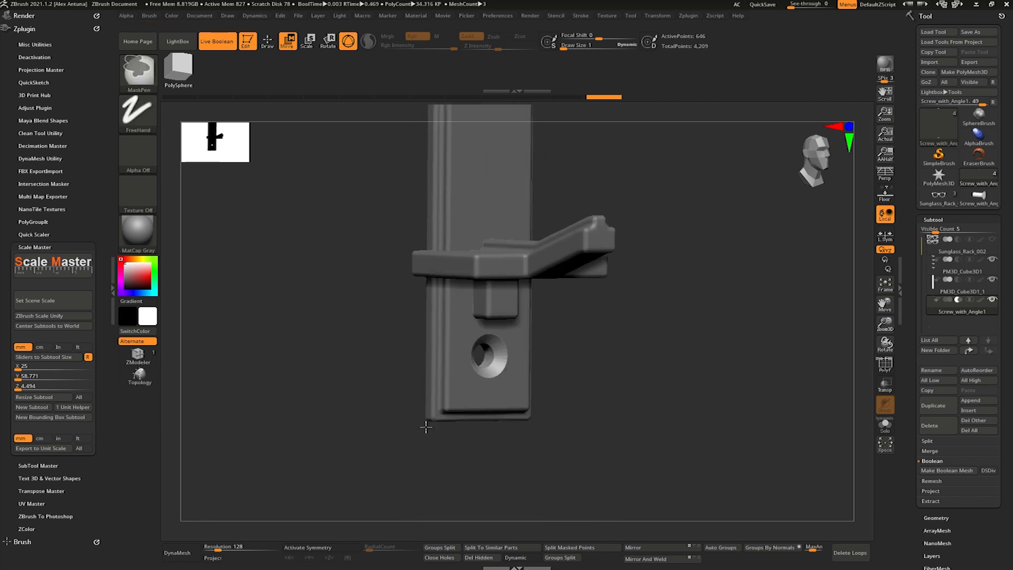
drag(487, 300, 487, 299)
- Inspect the board with its screw holes, show the glasses again and view the complete rack from the front
right_drag(680, 333, 681, 312)
alt+right_drag(681, 312, 653, 164)
alt+right_drag(652, 164, 648, 321)
key(q)
right_drag(749, 332, 639, 328)
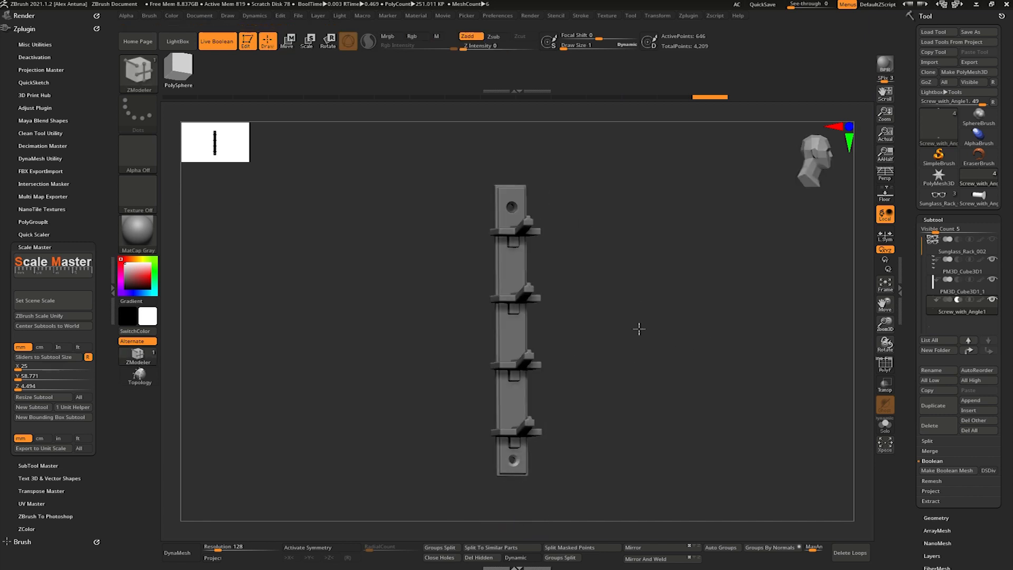
click(992, 240)
mouse_move(732, 330)
right_down()
mouse_move(690, 326)
mouse_move(768, 325)
mouse_move(721, 326)
mouse_move(726, 314)
mouse_move(749, 343)
mouse_move(690, 344)
mouse_move(723, 340)
mouse_move(727, 317)
right_up()
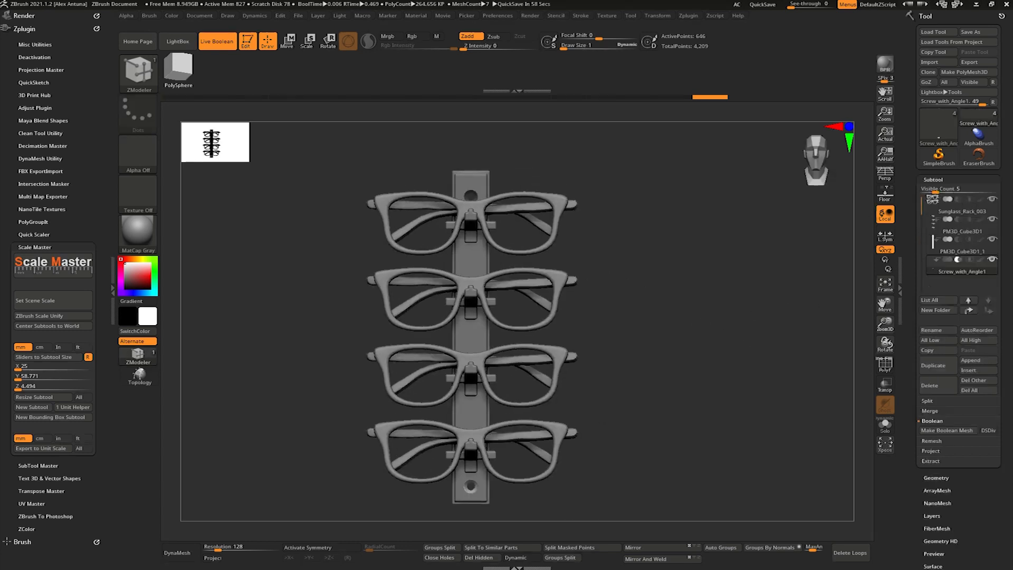
right_drag(648, 333, 740, 317)
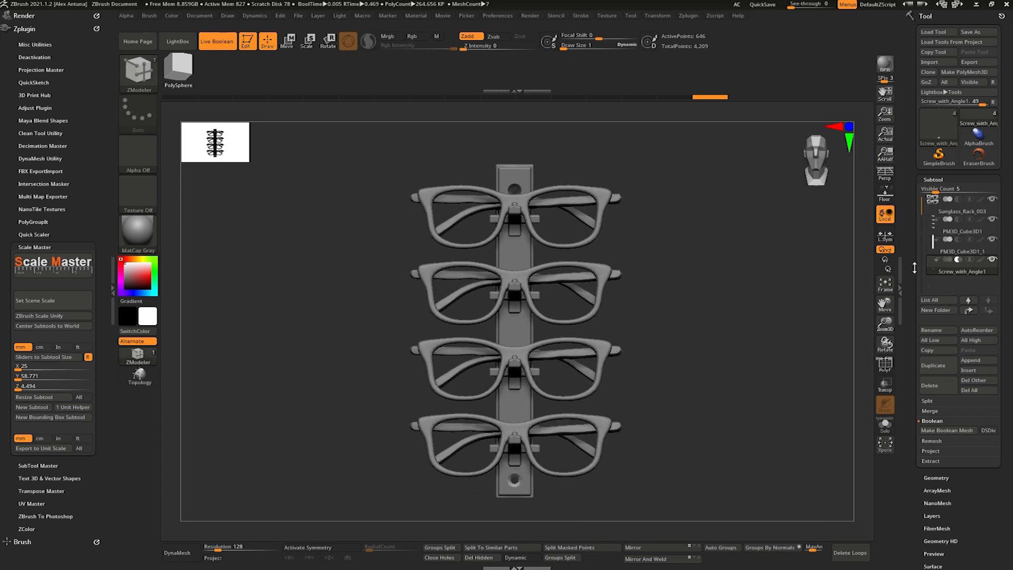
- Save the tool as Sunglass_Rack_003.ZTL in the Sunglass_Rack ZTool folder, replacing the existing file
click(974, 33)
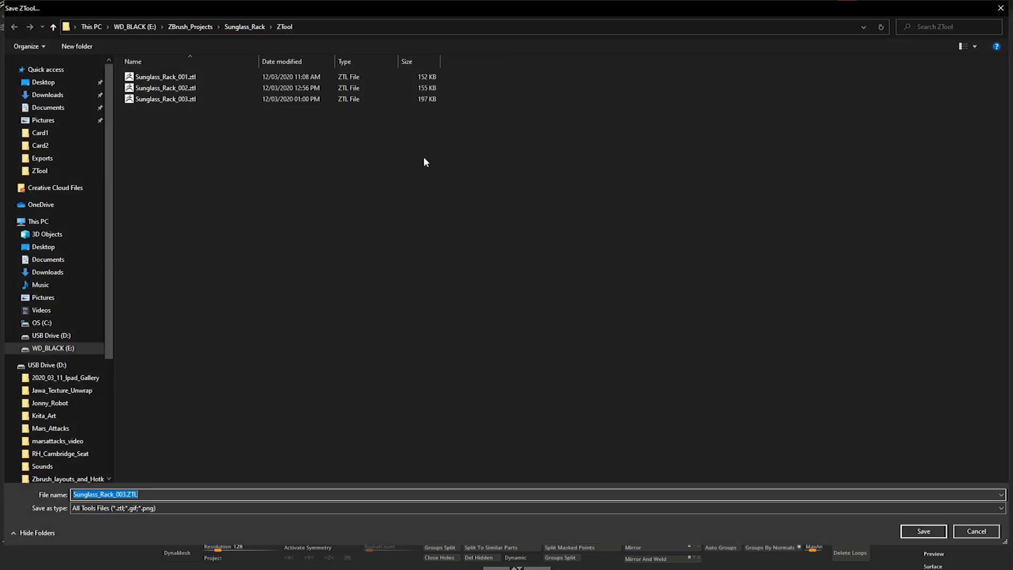
click(908, 531)
click(538, 281)
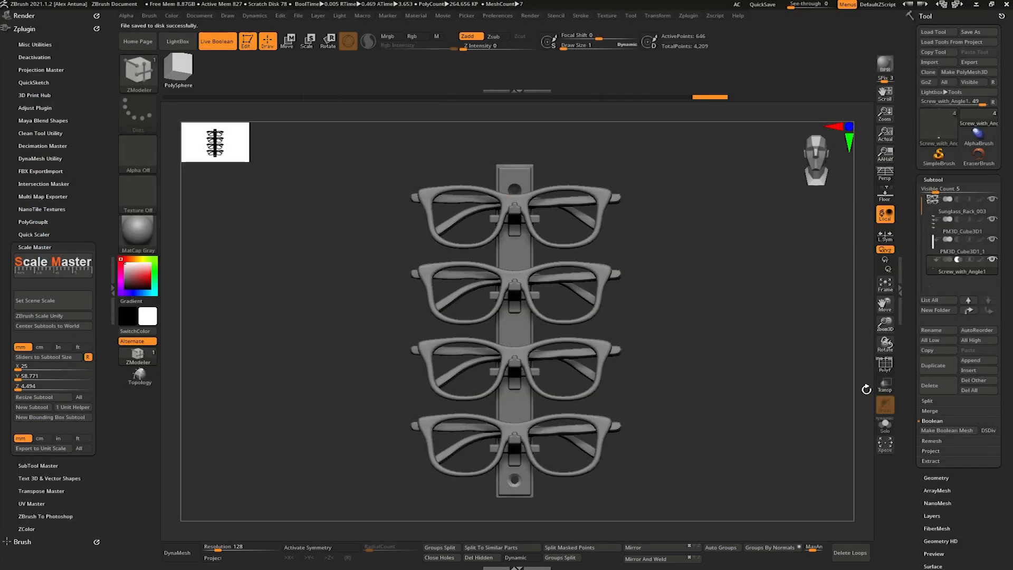
- Enable DSDiv, make a Boolean mesh of the complete rack with glasses, and open the resulting mesh with polyframes shown
scroll(912, 484, down, 1)
click(989, 419)
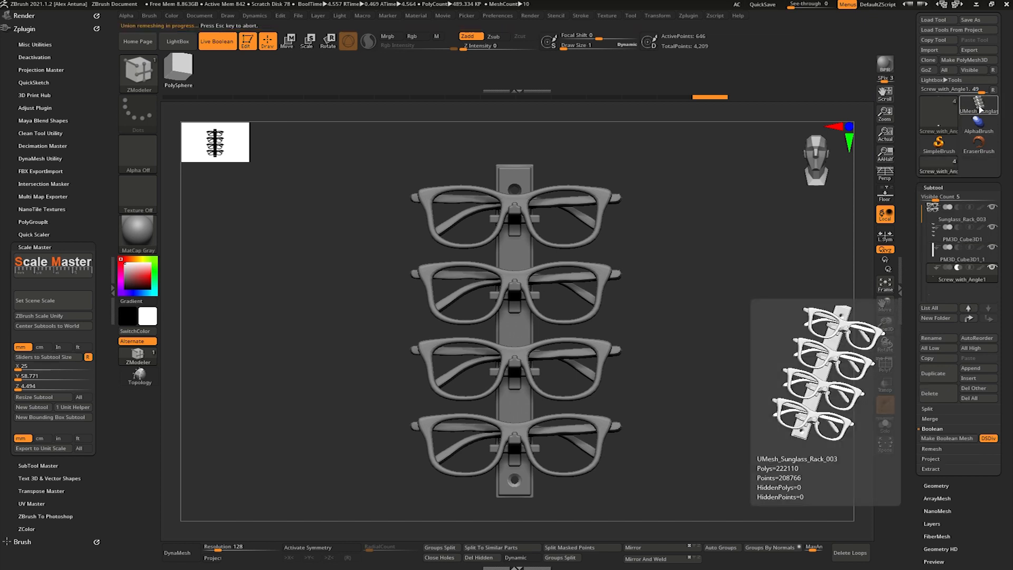
click(979, 108)
click(887, 368)
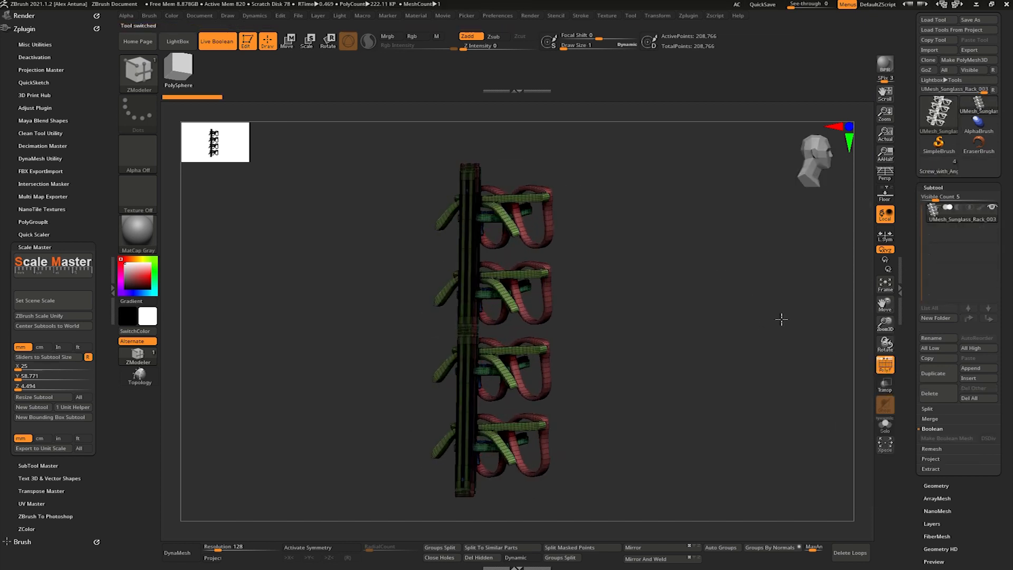
drag(844, 349, 855, 346)
- Return to the original rack tool with separate subtools and hide the glasses
click(942, 165)
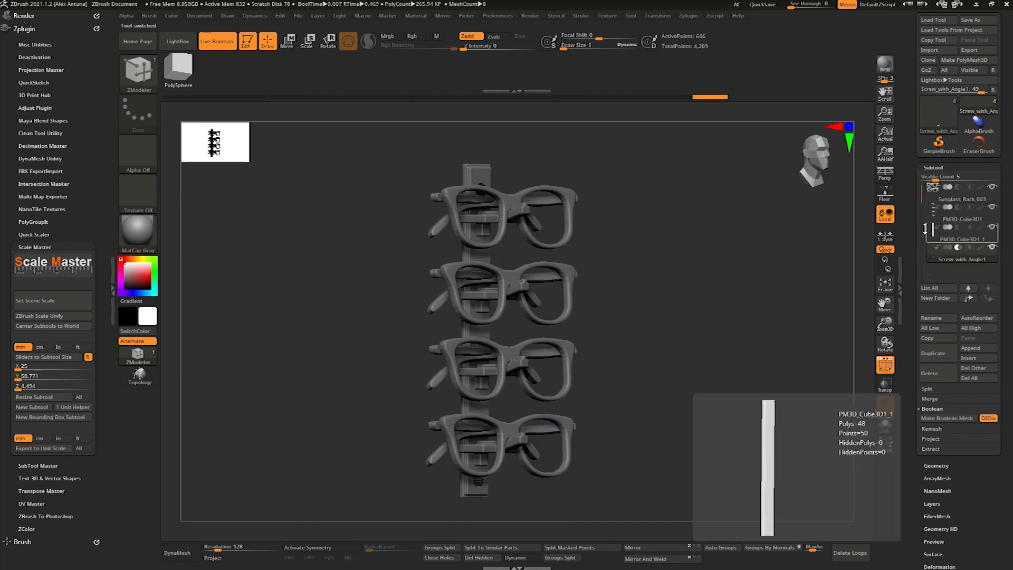
click(993, 188)
shift+drag(735, 279, 848, 335)
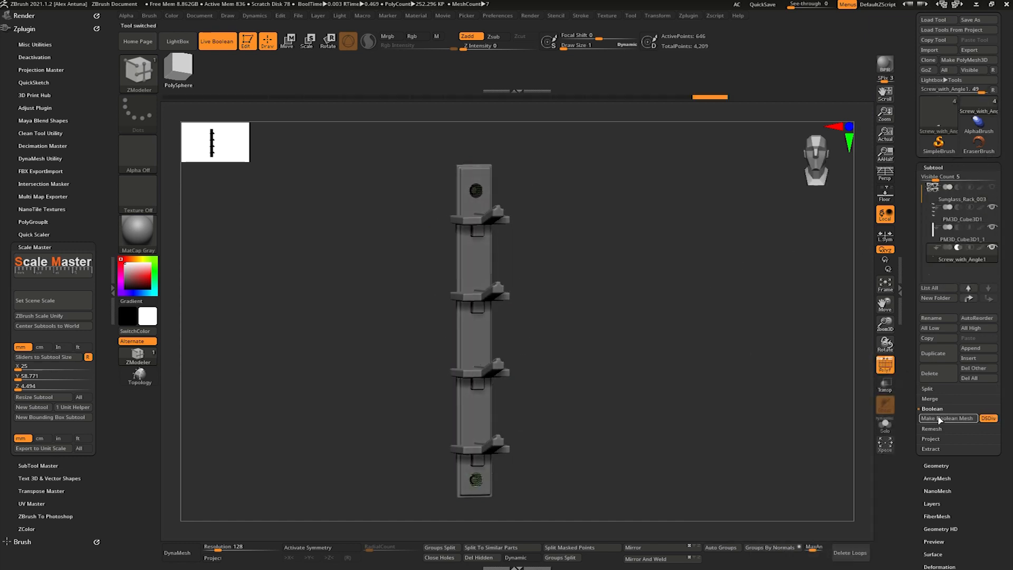
- Mark the holder brackets subtool as the Start group and make a Boolean mesh without the glasses
click(937, 228)
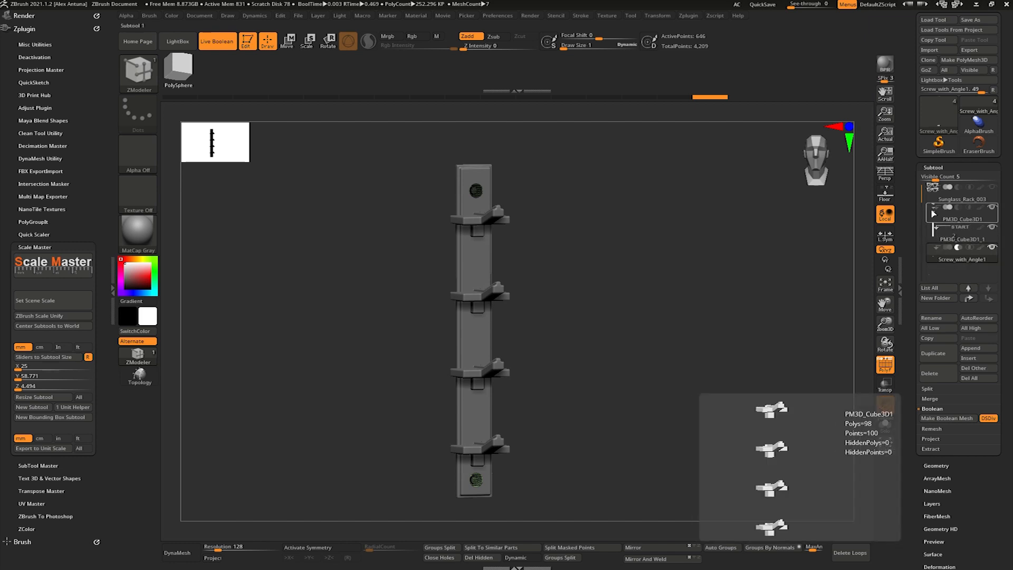
click(936, 209)
click(944, 235)
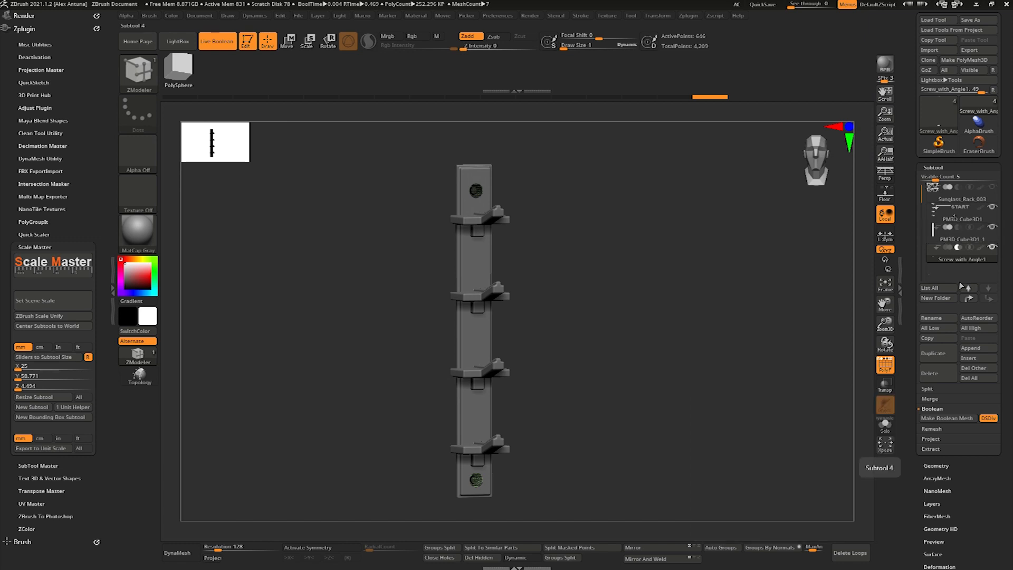
click(955, 421)
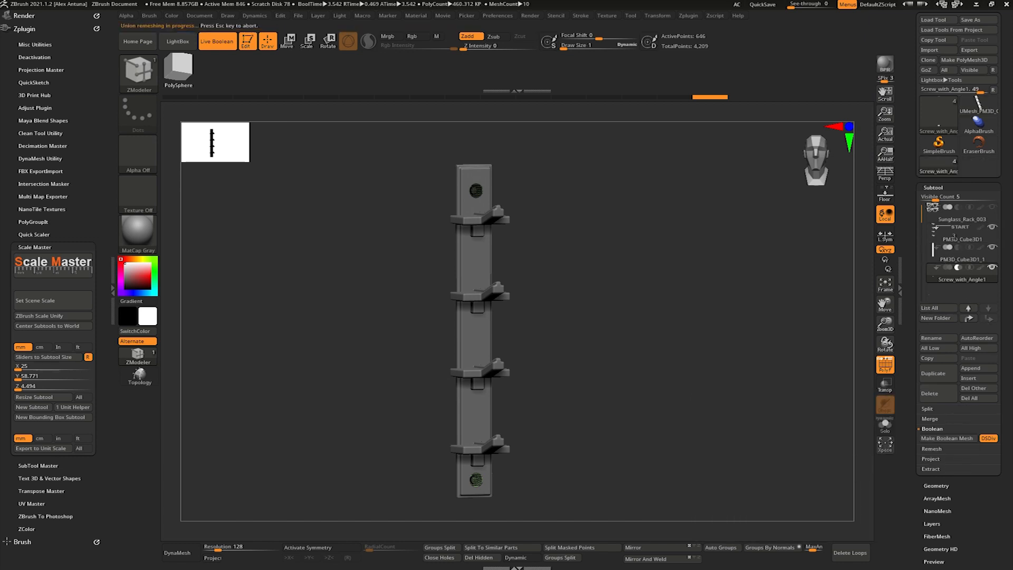
- Open the new Boolean mesh and examine a holder bracket and countersunk hole up close, with and without polyframes
right_drag(748, 332, 528, 296)
ctrl+right_drag(528, 296, 588, 325)
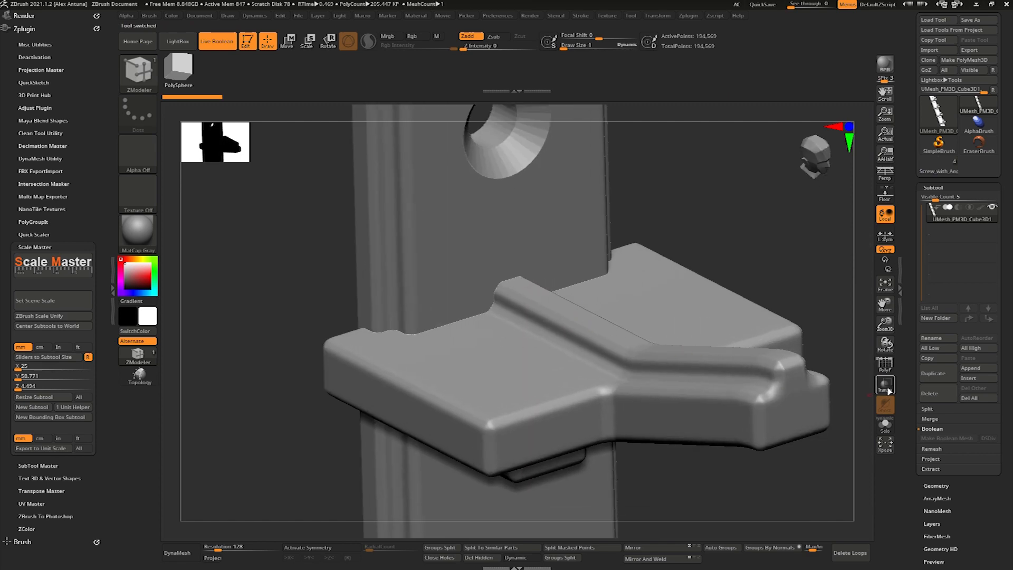
click(886, 367)
right_drag(850, 369, 877, 342)
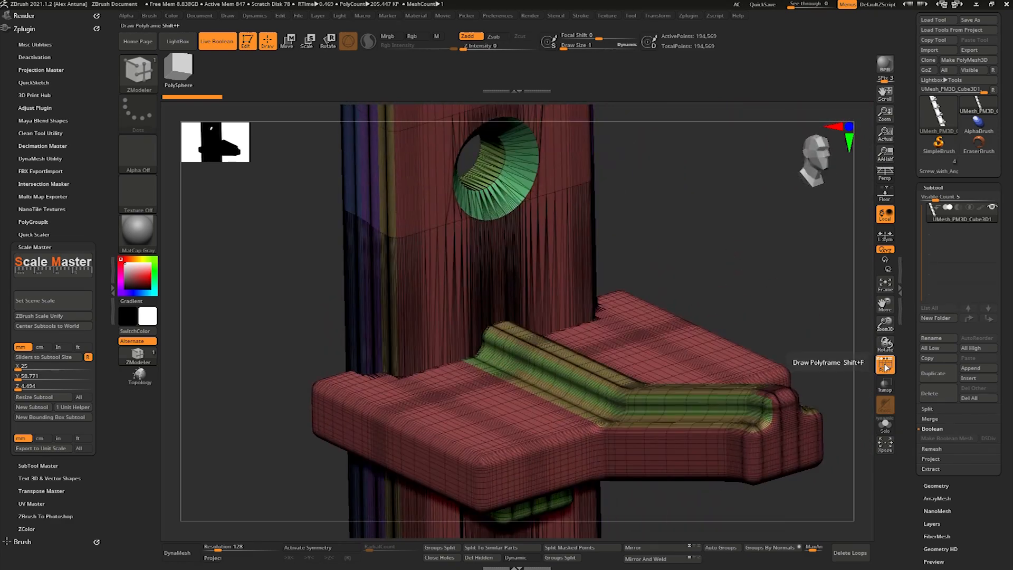
right_drag(707, 271, 870, 360)
key(shift+f)
right_drag(731, 264, 739, 238)
alt+right_drag(738, 238, 723, 206)
alt+right_drag(723, 311, 715, 255)
mouse_move(715, 254)
right_down()
mouse_move(746, 257)
mouse_move(695, 239)
mouse_move(686, 285)
mouse_move(706, 269)
right_up()
- Measure the full height of the merged backing board from the front with a transpose line
key(w)
key(y)
drag(532, 140, 534, 509)
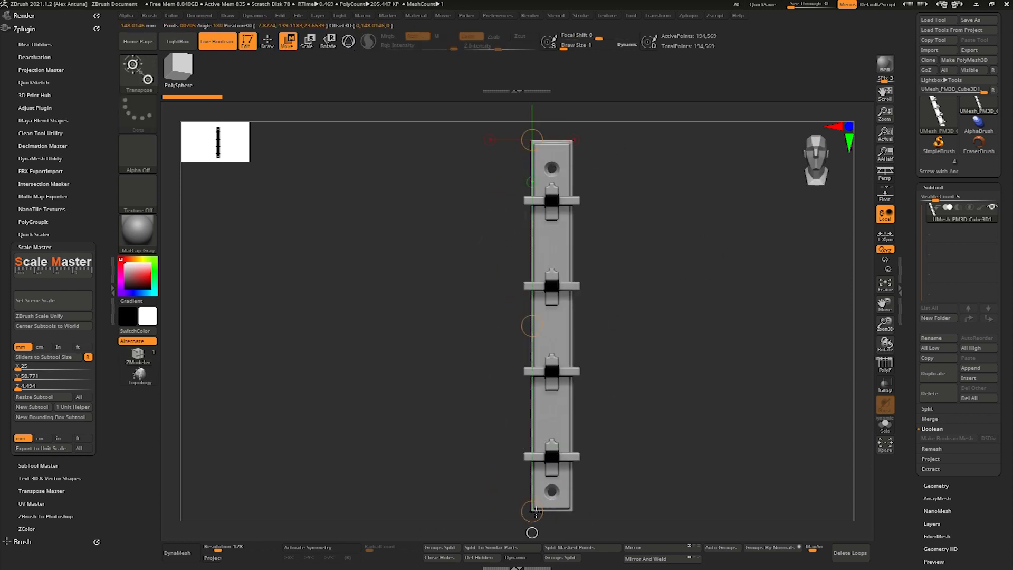
drag(535, 514, 534, 515)
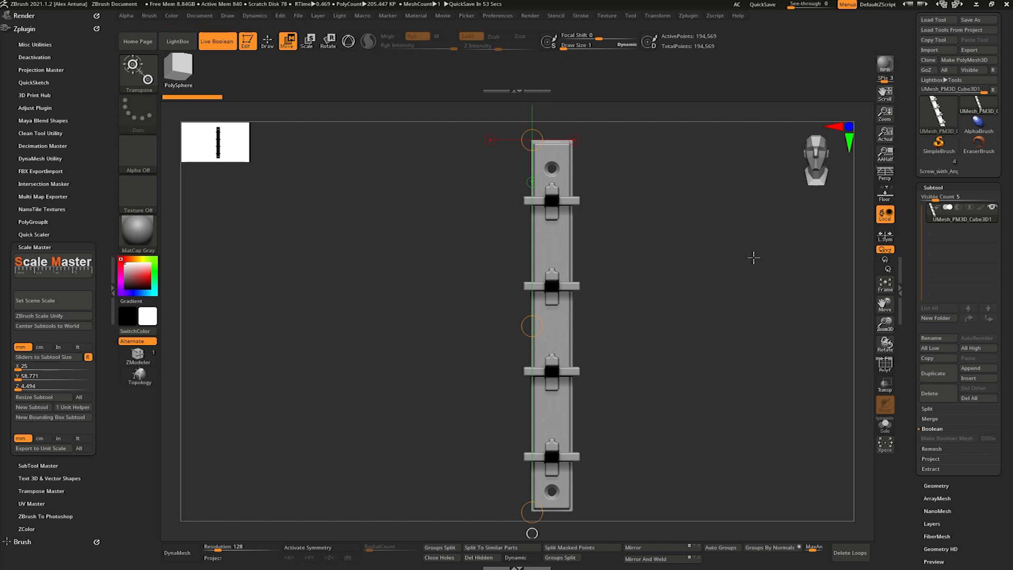
key(q)
- Return to the separate-subtool rack, show the glasses, and measure the height of the top pair's lens frame
click(940, 171)
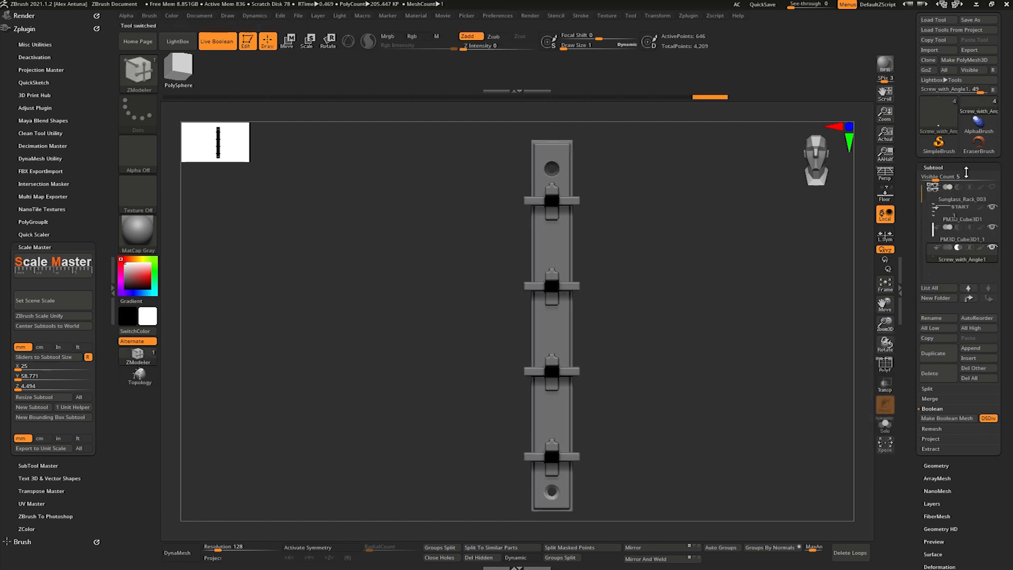
click(993, 187)
ctrl+right_drag(615, 182, 576, 243)
mouse_move(791, 7)
mouse_down()
mouse_move(810, 6)
mouse_move(789, 6)
mouse_up()
key(w)
mouse_move(585, 173)
mouse_down()
mouse_move(593, 239)
mouse_move(584, 280)
mouse_up()
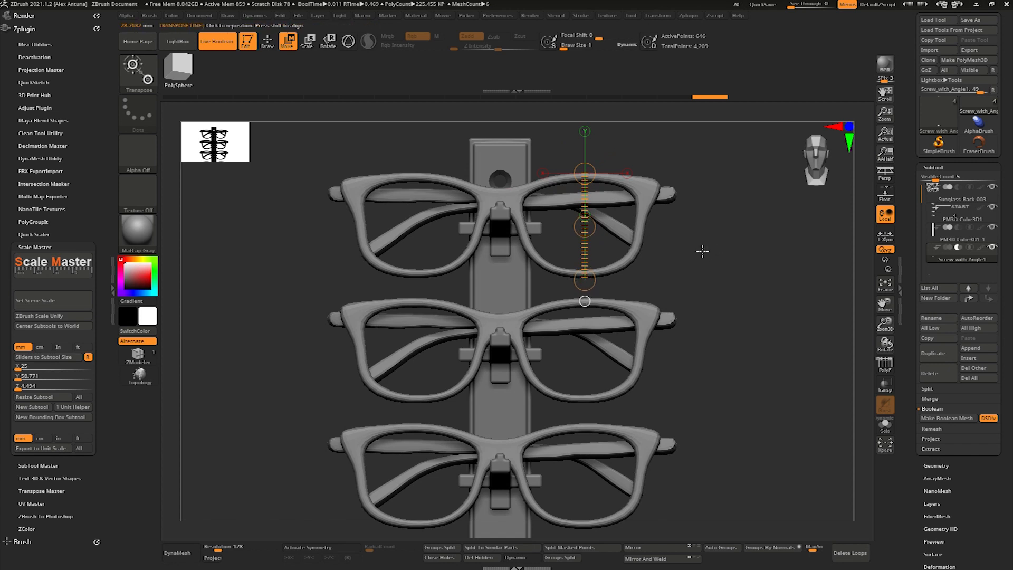
key(q)
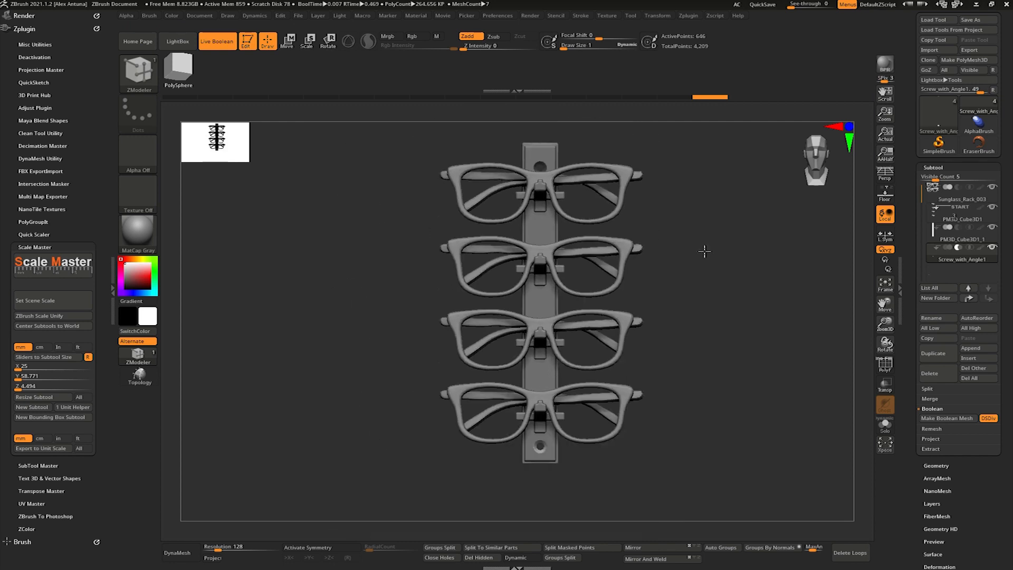
- Select the glasses and measure the bottom pair's height and the gap to the pair above it
mouse_move(706, 255)
mouse_down()
mouse_move(707, 280)
mouse_move(700, 272)
mouse_up()
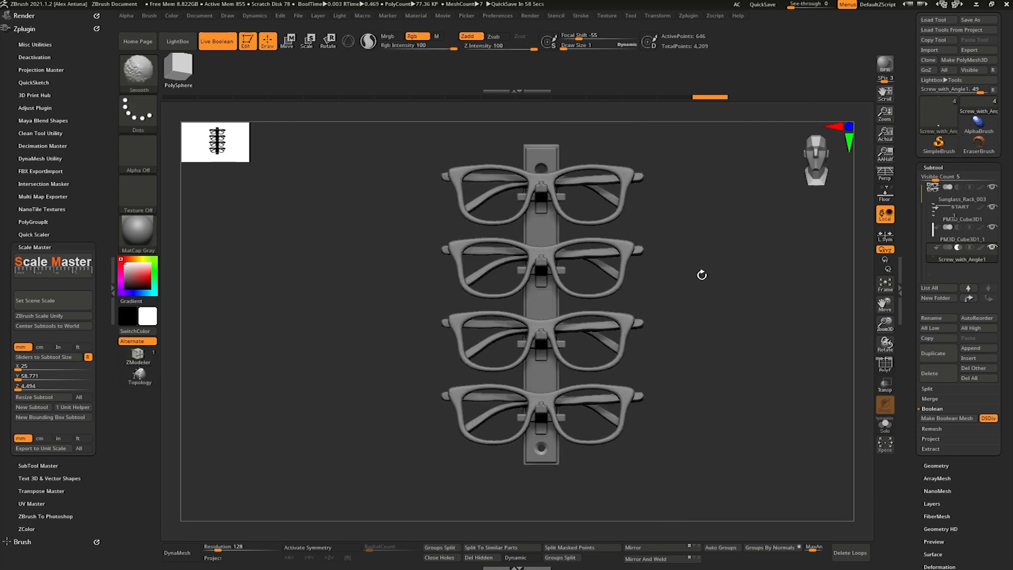
alt+click(623, 390)
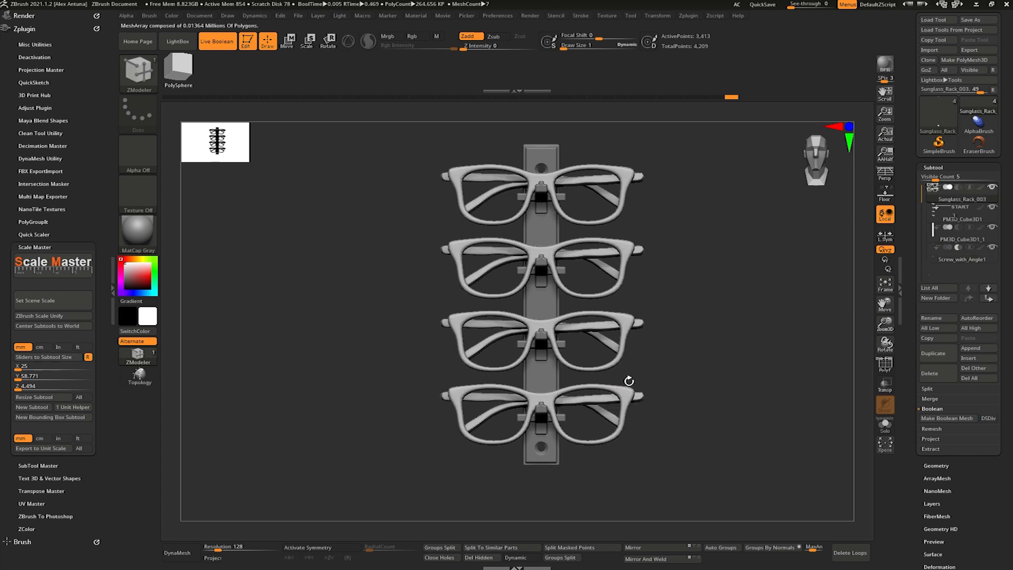
alt+drag(703, 349, 704, 358)
key(w)
drag(597, 438, 596, 355)
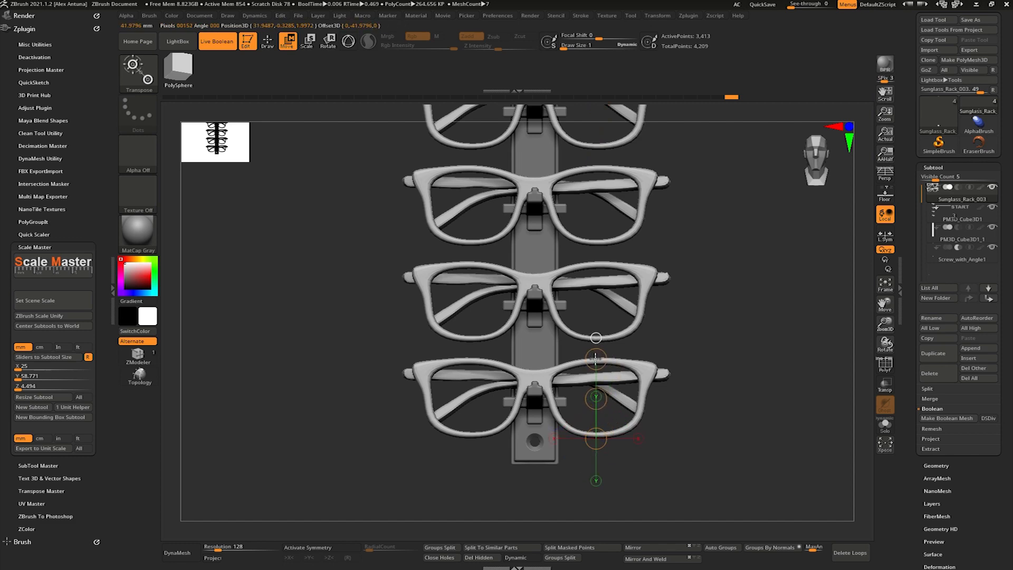
mouse_move(791, 5)
mouse_down()
mouse_move(801, 5)
mouse_move(788, 6)
mouse_up()
drag(619, 354, 618, 432)
drag(660, 270, 392, 269)
drag(603, 341, 603, 352)
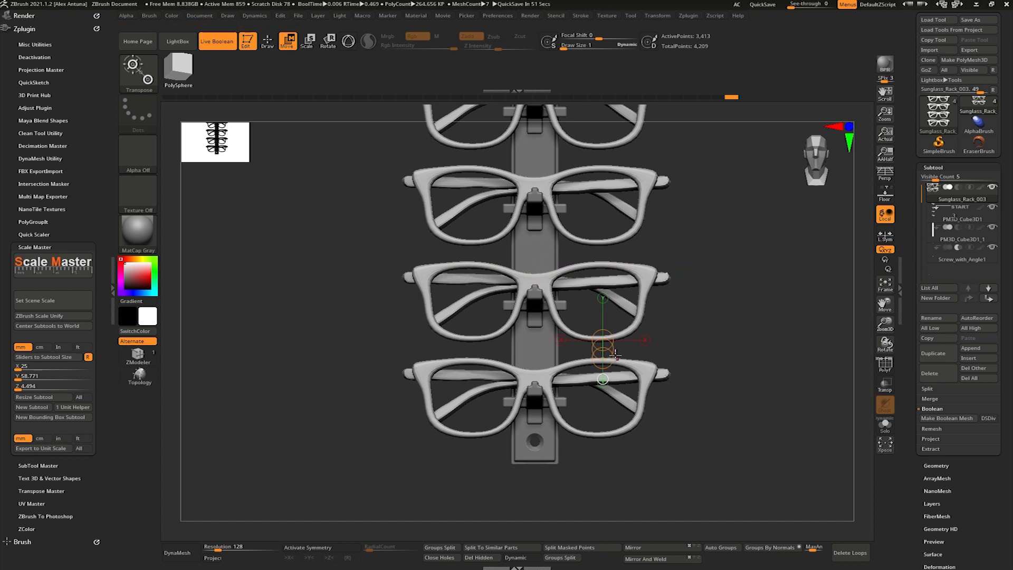
key(q)
key(f)
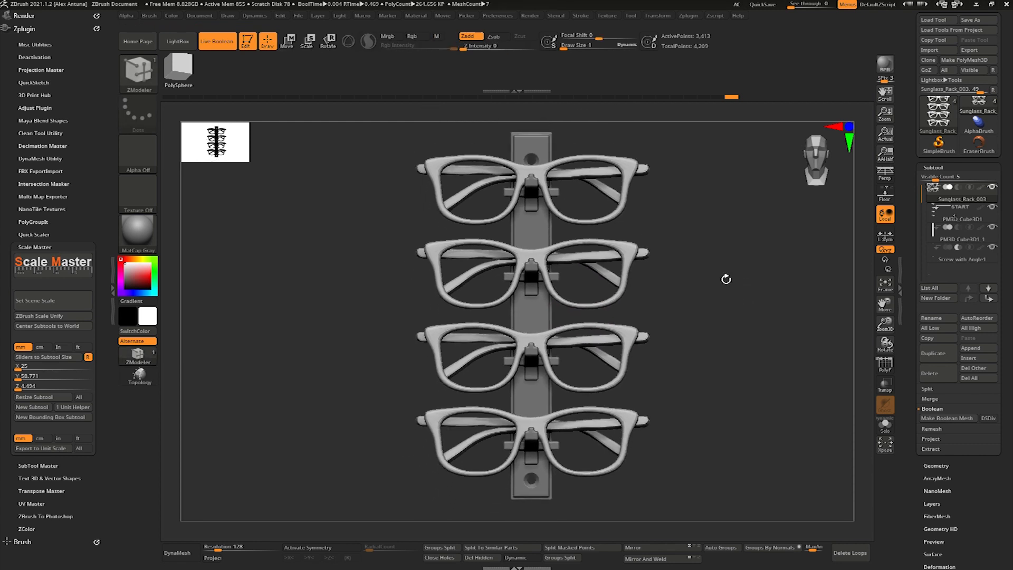
- Try an ArrayMesh Y Amount of -10 on the glasses and settle on -5 for their spacing
scroll(921, 449, down, 5)
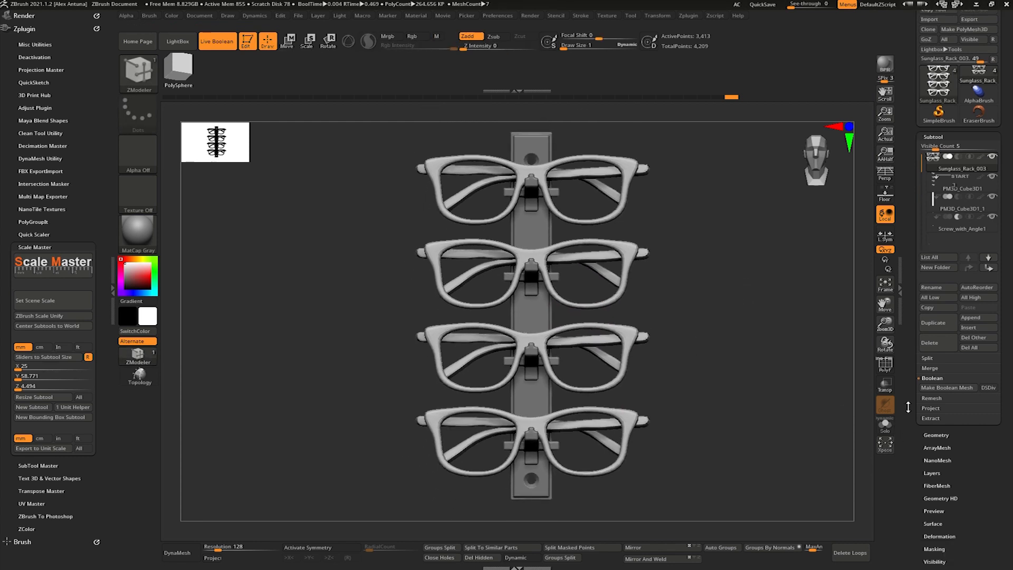
click(938, 355)
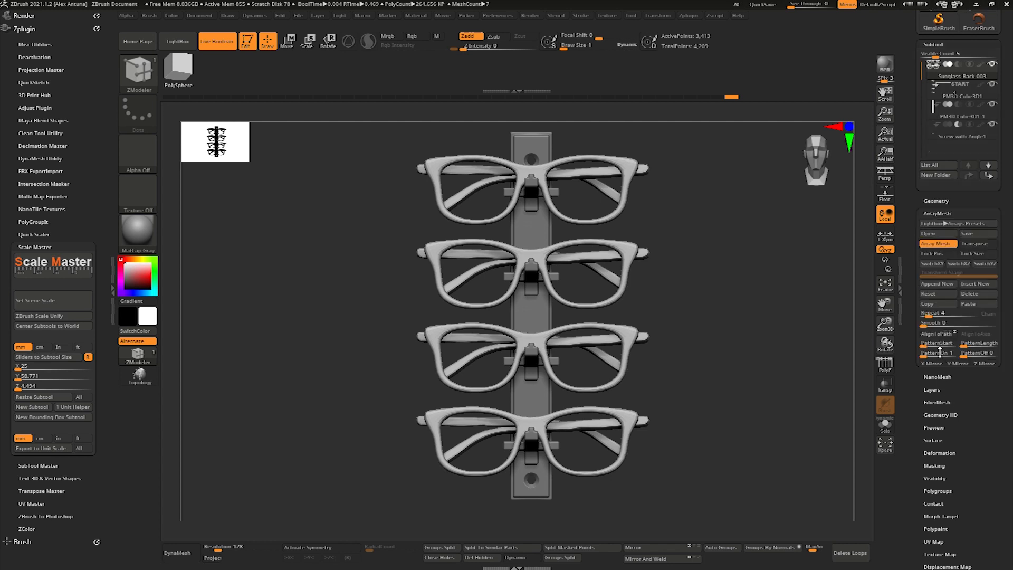
drag(965, 280, 964, 279)
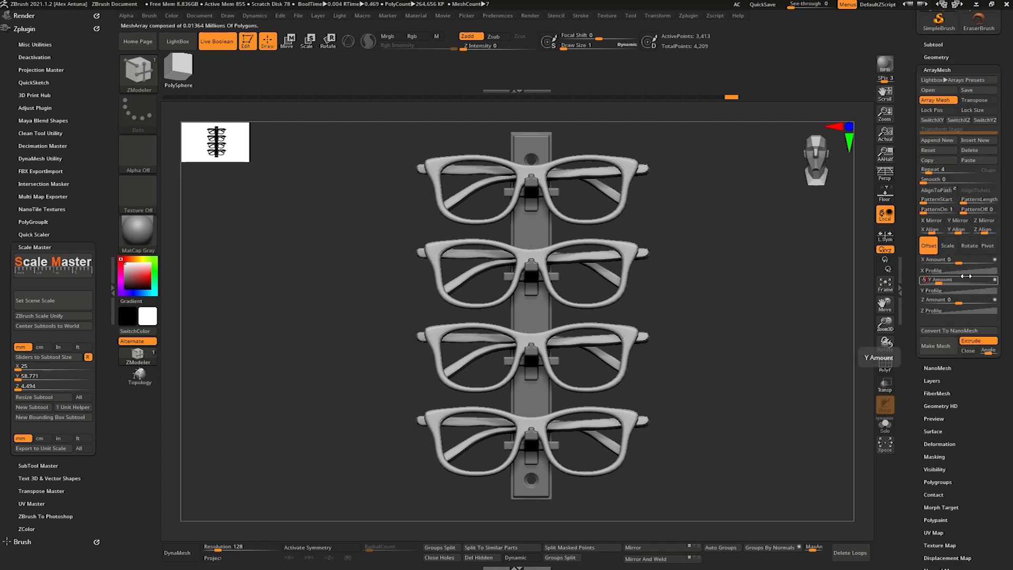
text(10)
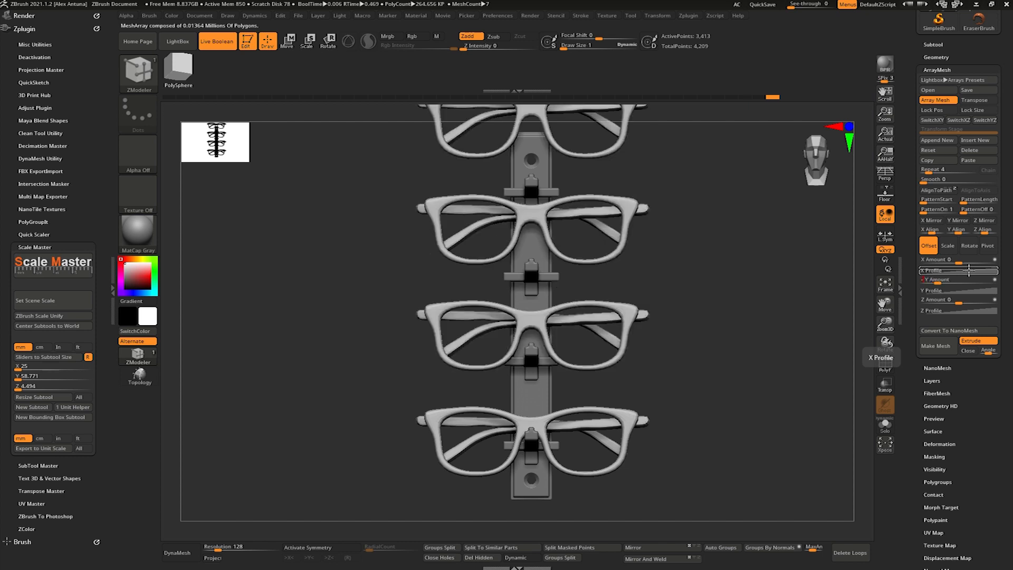
text(5)
- Select the holder brackets and set their ArrayMesh Y Amount to -10
alt+click(535, 360)
right_drag(541, 361, 631, 364)
ctrl+right_drag(631, 364, 640, 393)
click(953, 280)
text(-10)
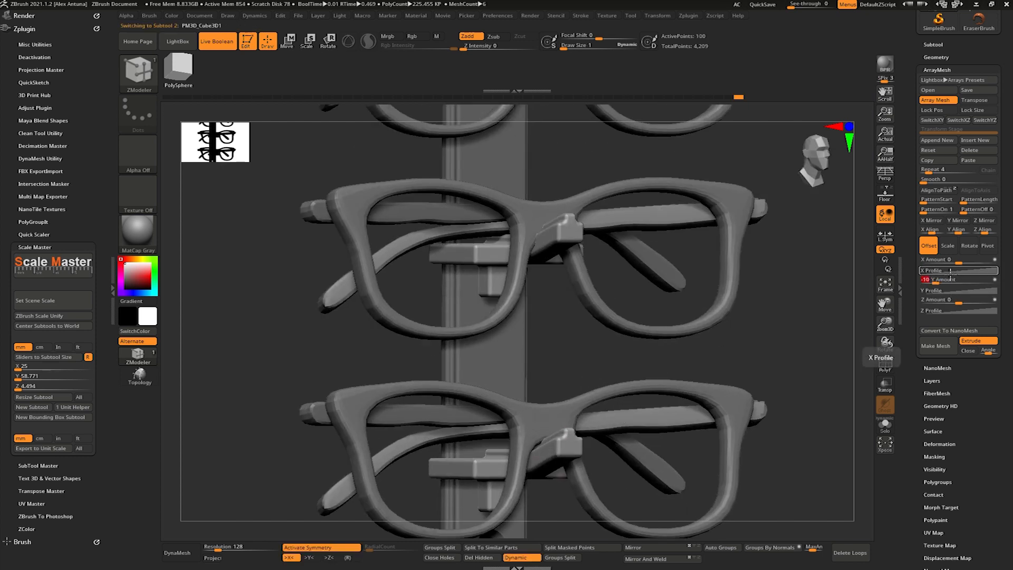
- Measure the new gap between the two lowest pairs of glasses and nudge the arrayed glasses vertically with the gizmo
right_drag(803, 277, 759, 214)
alt+click(632, 364)
key(w)
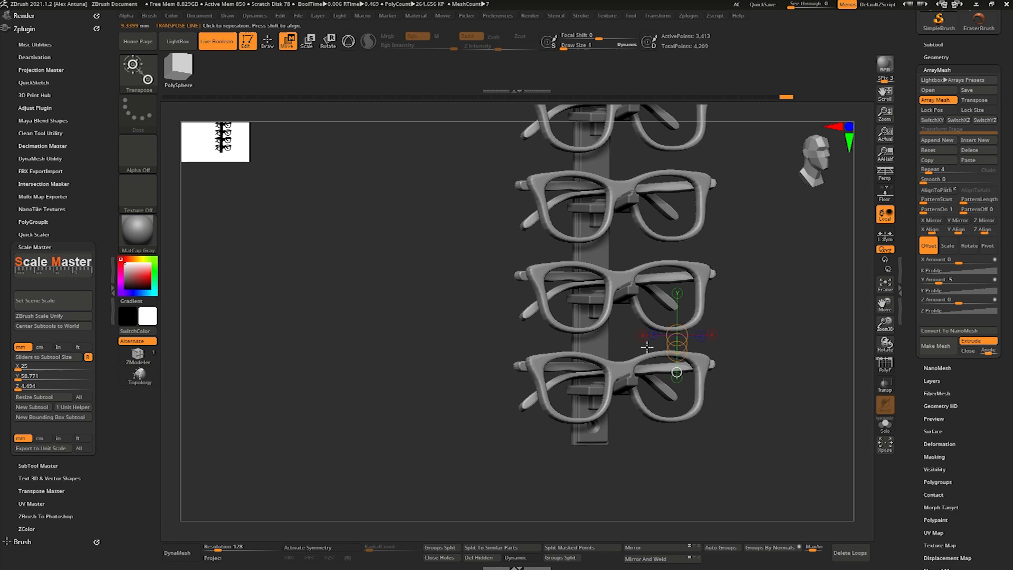
click(350, 42)
ctrl+right_drag(681, 322, 680, 364)
drag(679, 382, 679, 379)
- Select the backing board, hide the glasses, and inspect the clearance between the upper screw hole and the top bracket
alt+click(525, 321)
shift+right_drag(752, 312, 739, 308)
ctrl+right_drag(739, 307, 734, 269)
alt+right_drag(734, 269, 691, 326)
drag(932, 43, 932, 130)
click(933, 132)
click(993, 152)
right_drag(731, 277, 714, 279)
alt+right_drag(714, 280, 676, 302)
right_drag(676, 302, 690, 310)
ctrl+right_drag(690, 253, 693, 286)
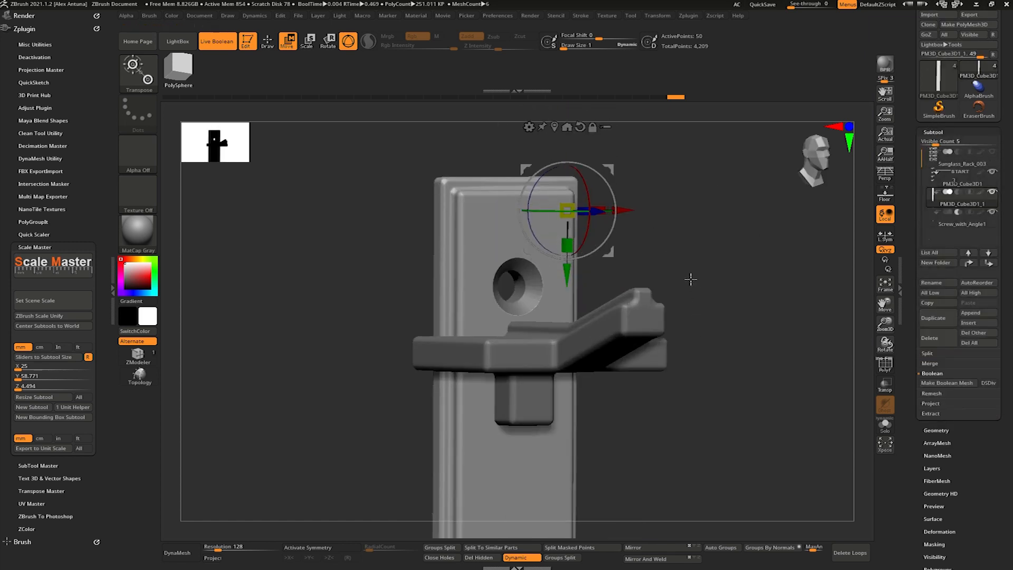
- Select the screw cutters, isolate the upper one with a mask, and move it slightly upward away from the top bracket
click(962, 221)
ctrl+alt+drag(625, 204, 406, 360)
drag(790, 334, 790, 311)
alt+right_drag(760, 432, 658, 342)
key(ctrl+z)
alt+right_drag(678, 253, 704, 330)
click(884, 364)
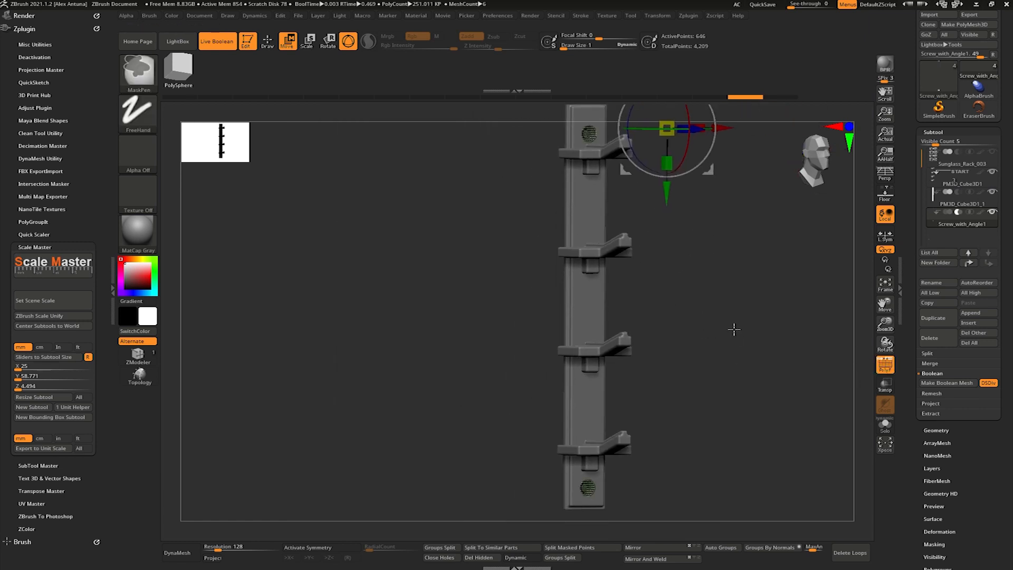
ctrl+alt+drag(513, 217, 640, 100)
drag(667, 195, 668, 186)
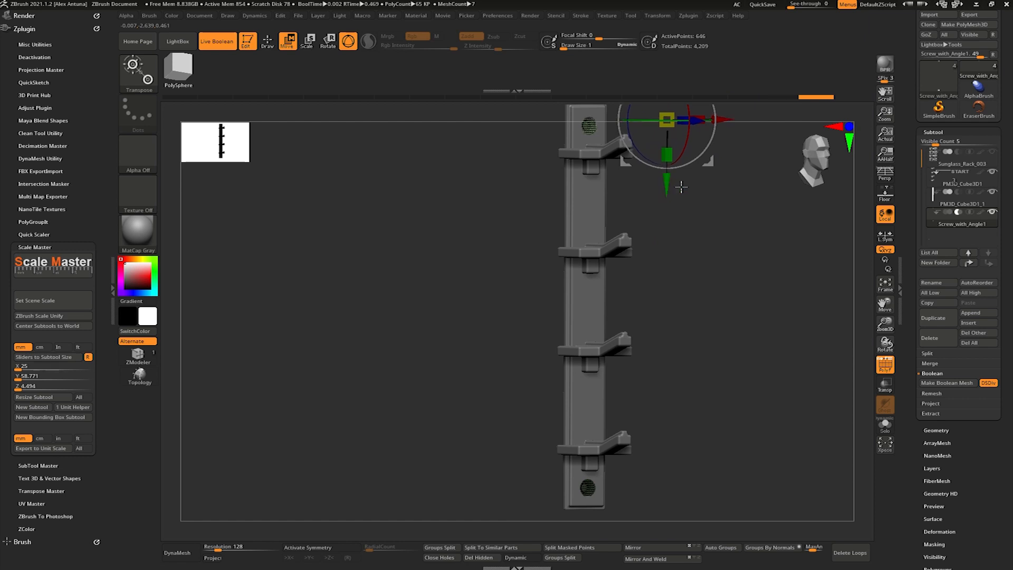
- Turn off the polyframe display and inspect the board's screw holes and brackets from the front
shift+right_drag(697, 227, 734, 271)
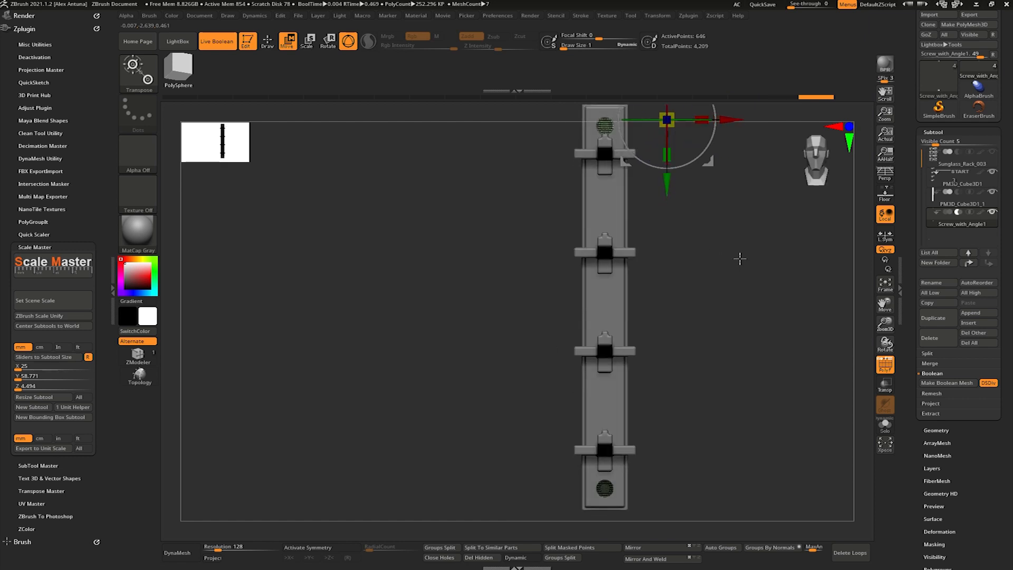
mouse_move(717, 303)
right_down()
mouse_move(739, 311)
mouse_move(727, 287)
mouse_move(741, 296)
right_up()
click(886, 365)
key(q)
mouse_move(741, 295)
alt+right_down()
mouse_move(748, 318)
mouse_move(728, 298)
mouse_move(739, 297)
alt+right_up()
alt+right_drag(739, 296, 698, 339)
- Save the updated rack tool over the existing Sunglass_Rack_003.ztl file
drag(1004, 61, 1004, 109)
click(977, 32)
double_click(186, 98)
click(539, 284)
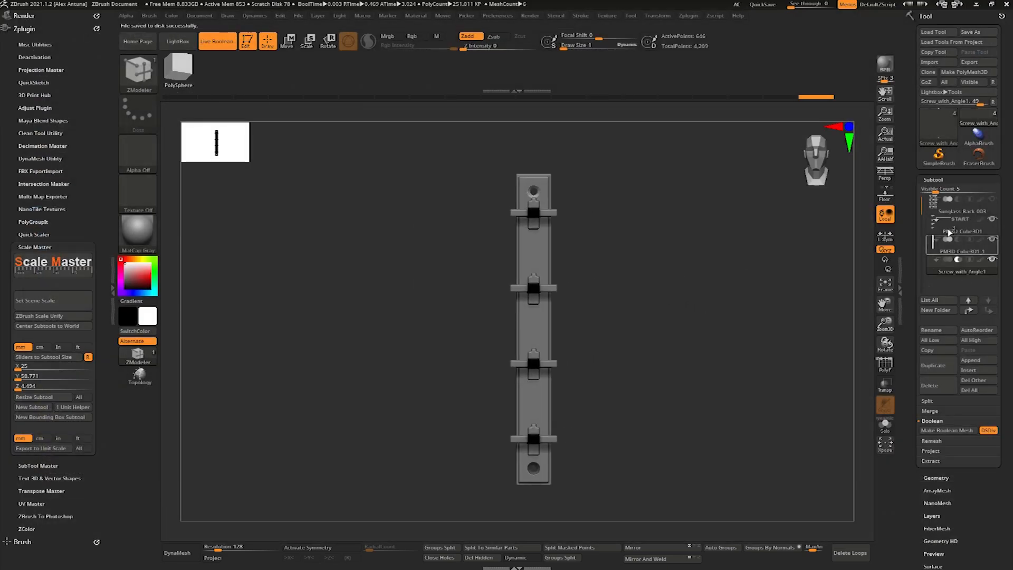
- Make a new Boolean mesh of the brackets and drilled board, open it, and measure the board's full height
click(938, 430)
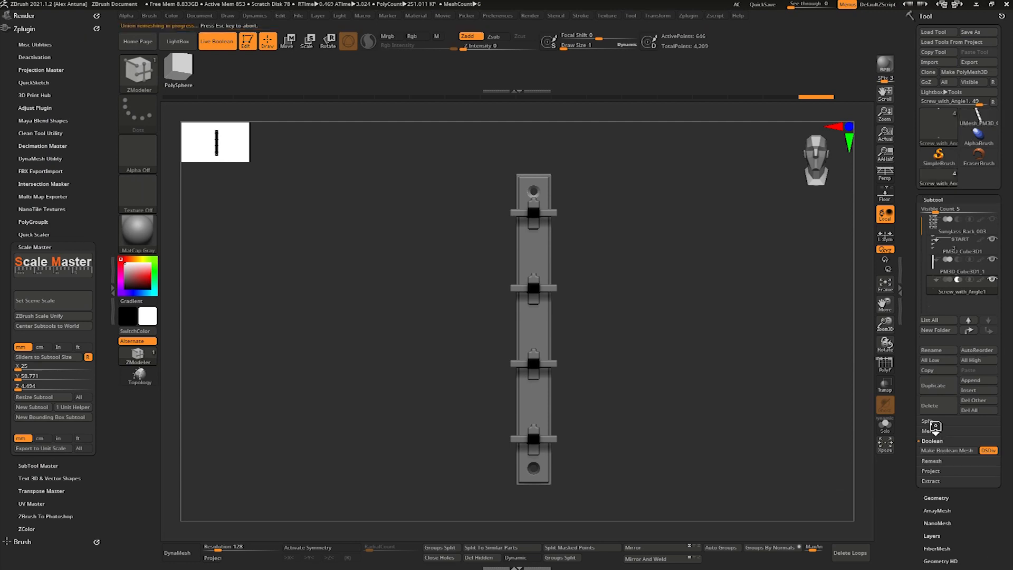
click(979, 113)
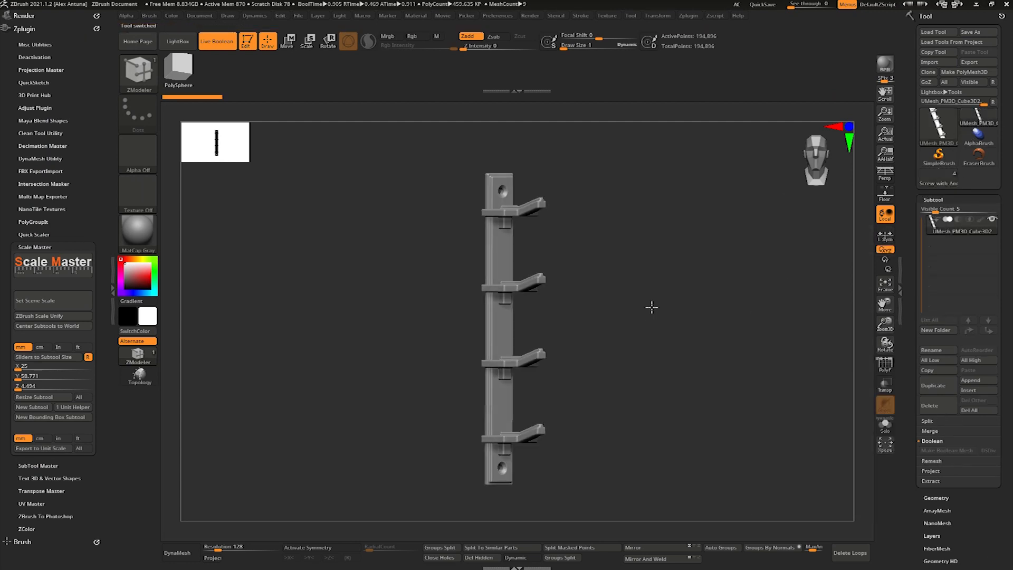
key(w)
click(269, 42)
click(288, 42)
click(344, 47)
shift+drag(513, 186, 501, 454)
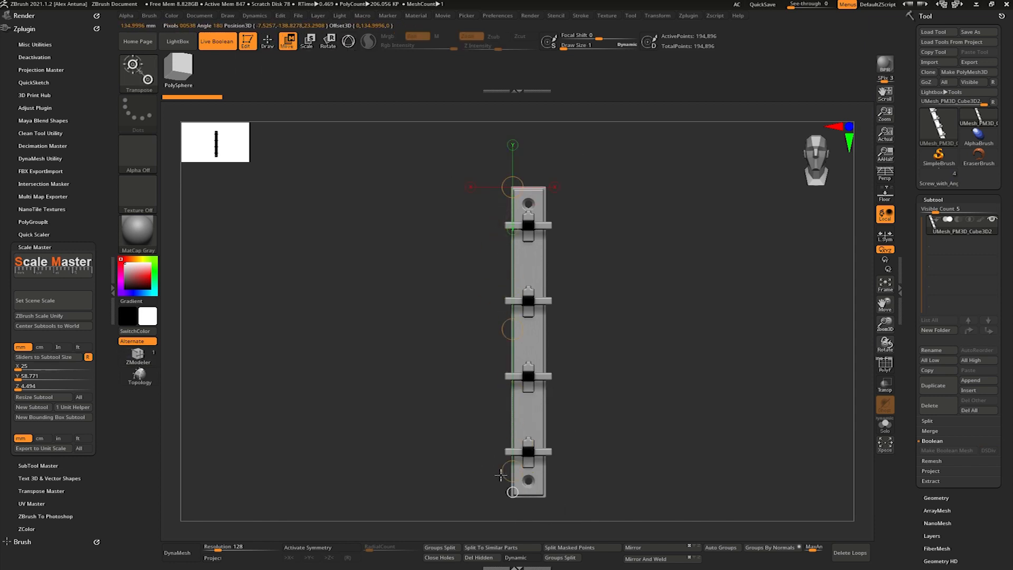
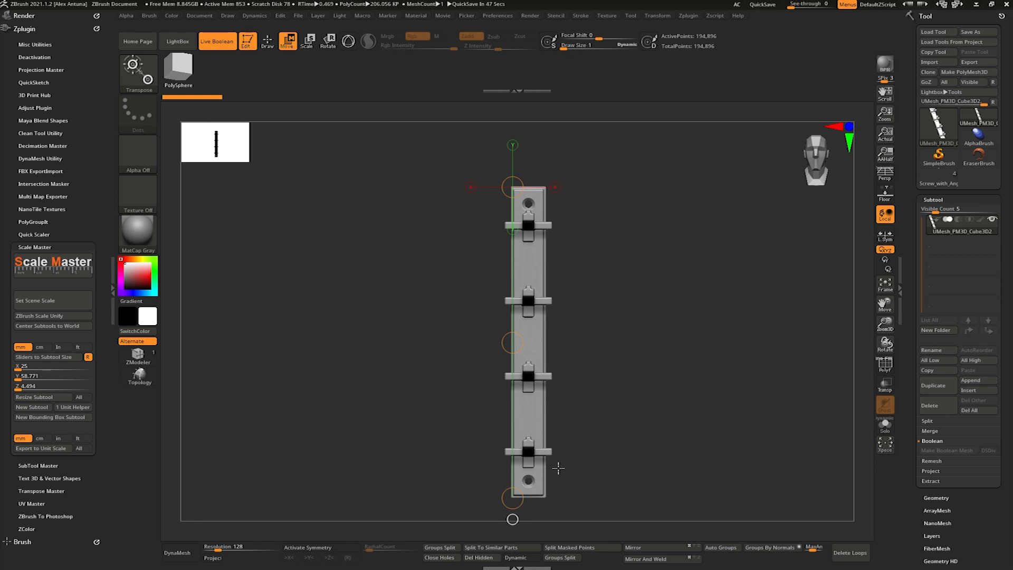
- Return to the full rack tool and measure vertical distances between the stacked pairs of glasses
key(space)
key(q)
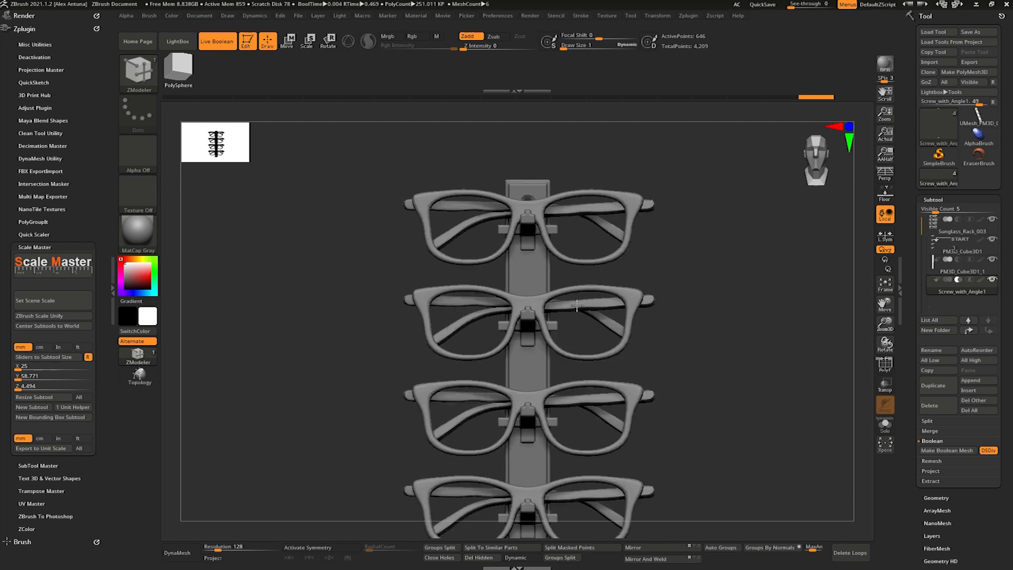
key(w)
drag(579, 230, 579, 366)
right_drag(579, 366, 686, 348)
ctrl+right_drag(686, 349, 695, 294)
drag(593, 320, 587, 392)
ctrl+right_drag(681, 344, 531, 324)
drag(556, 292, 556, 180)
alt+right_drag(710, 359, 720, 199)
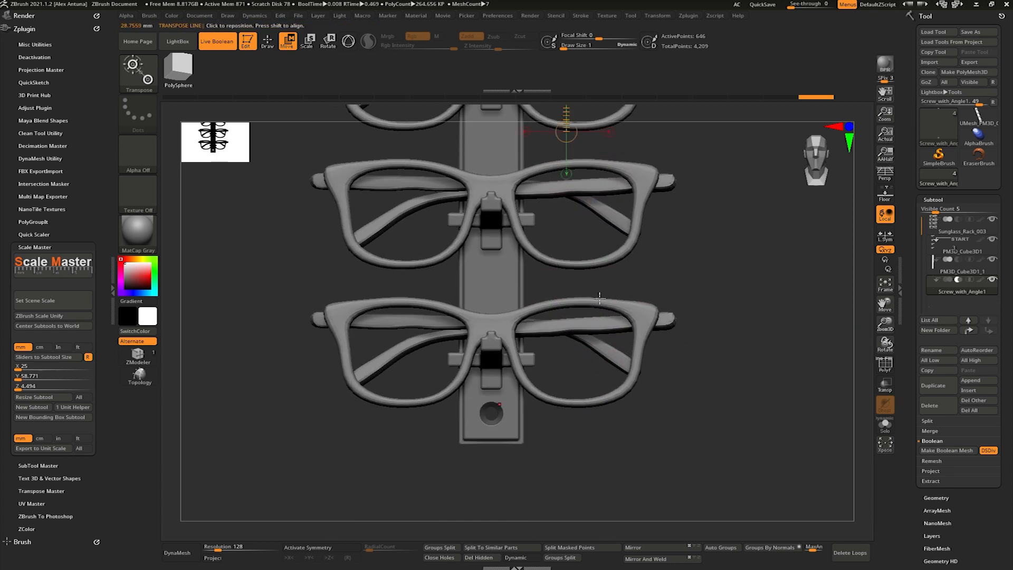
- Measure vertically down the lowest pair of glasses with a transpose line, extending it past the frame's lower edge
drag(792, 9, 764, 11)
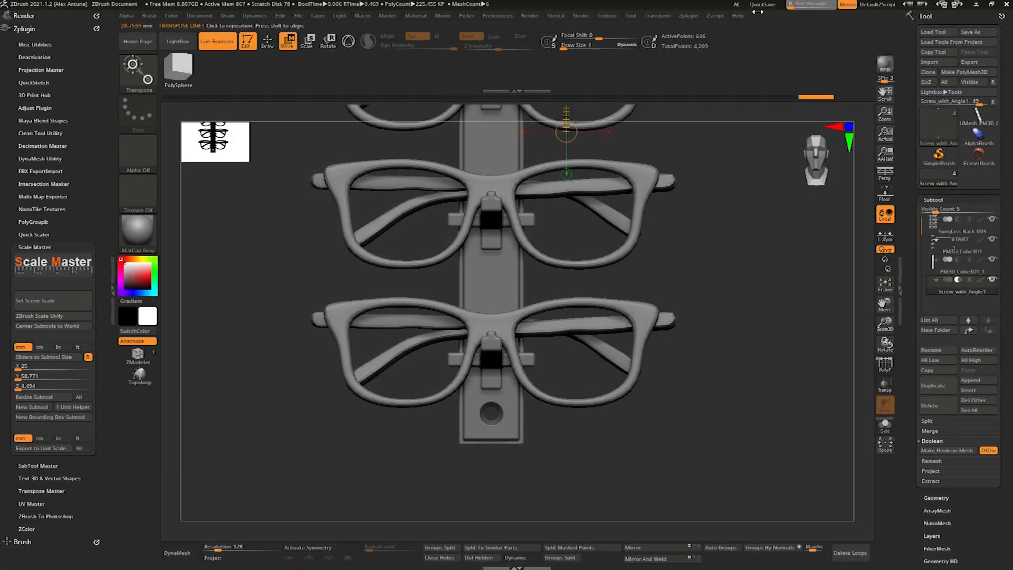
drag(579, 297, 579, 401)
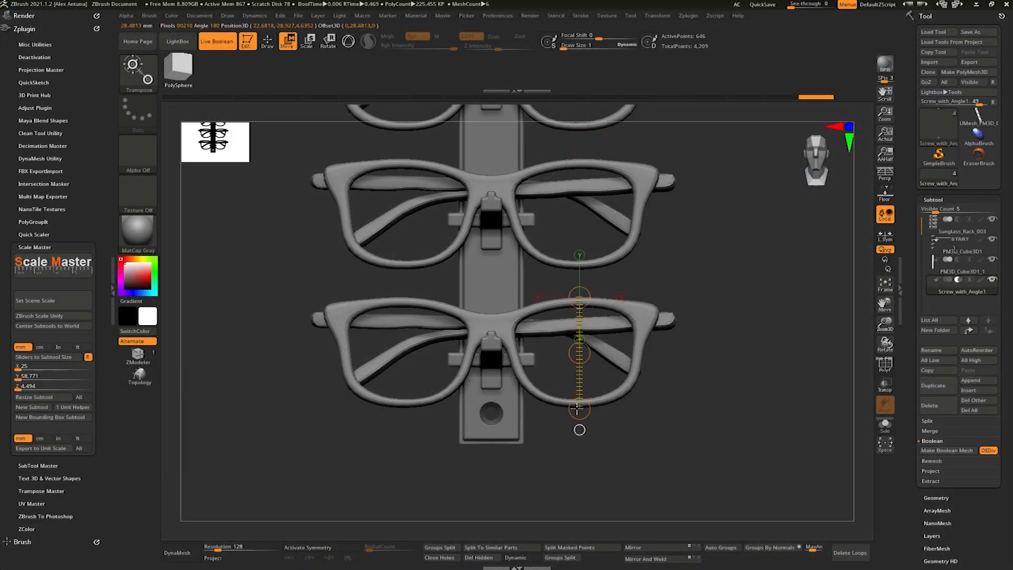
drag(579, 430, 579, 455)
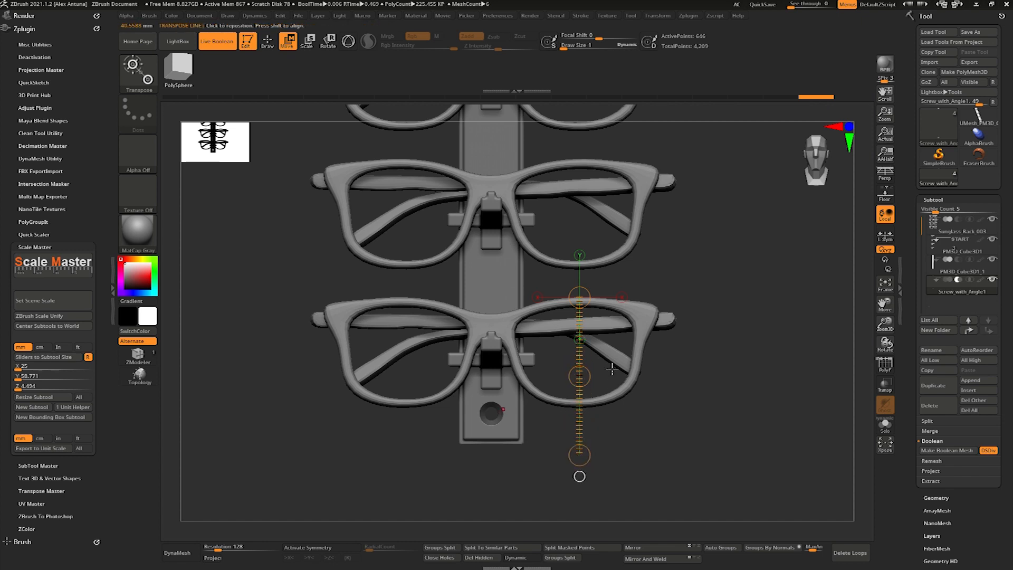
key(q)
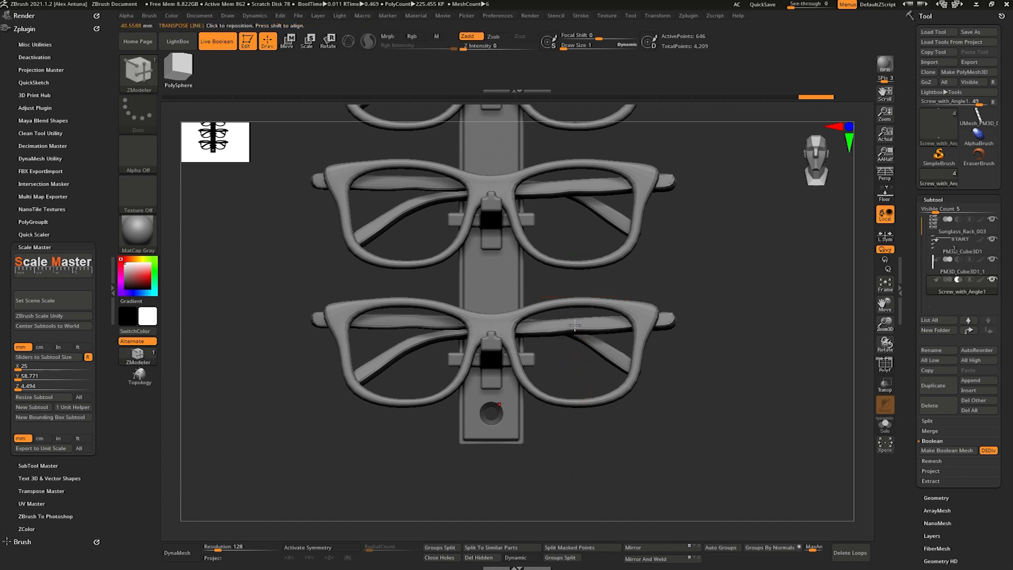
- Select the glasses subtool and measure the height of the second-lowest pair
alt+click(637, 311)
drag(720, 294, 663, 300)
shift+drag(816, 211, 690, 290)
key(w)
mouse_move(618, 435)
mouse_down()
mouse_move(633, 342)
mouse_move(618, 311)
mouse_up()
drag(692, 307, 685, 330)
mouse_move(616, 152)
mouse_down()
mouse_move(559, 164)
mouse_move(653, 191)
mouse_up()
drag(675, 282, 675, 156)
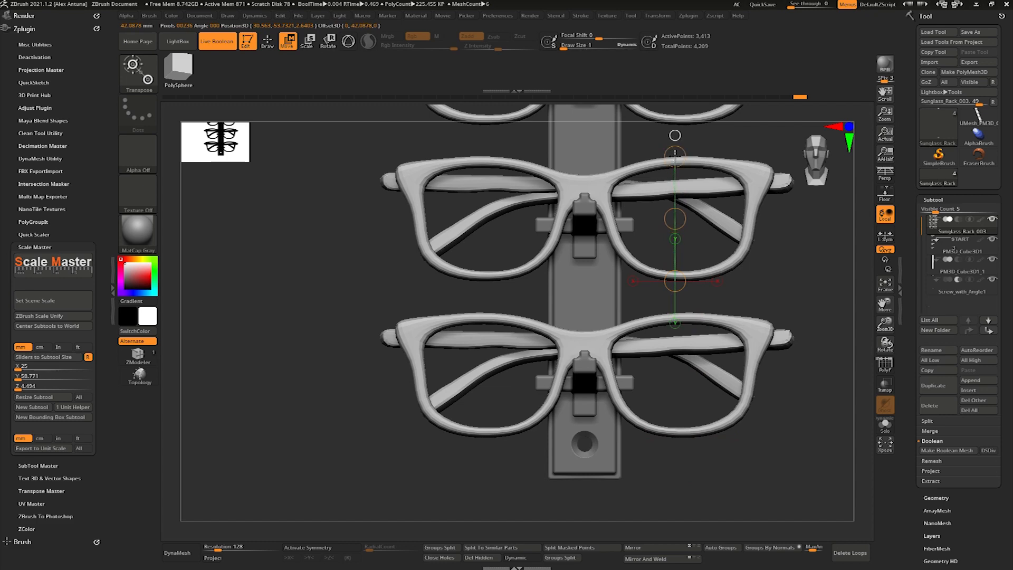
- Switch to the Boolean mesh tool, append the glasses rack to it as a subtool, and frame both subtools
alt+drag(775, 250, 723, 339)
click(974, 117)
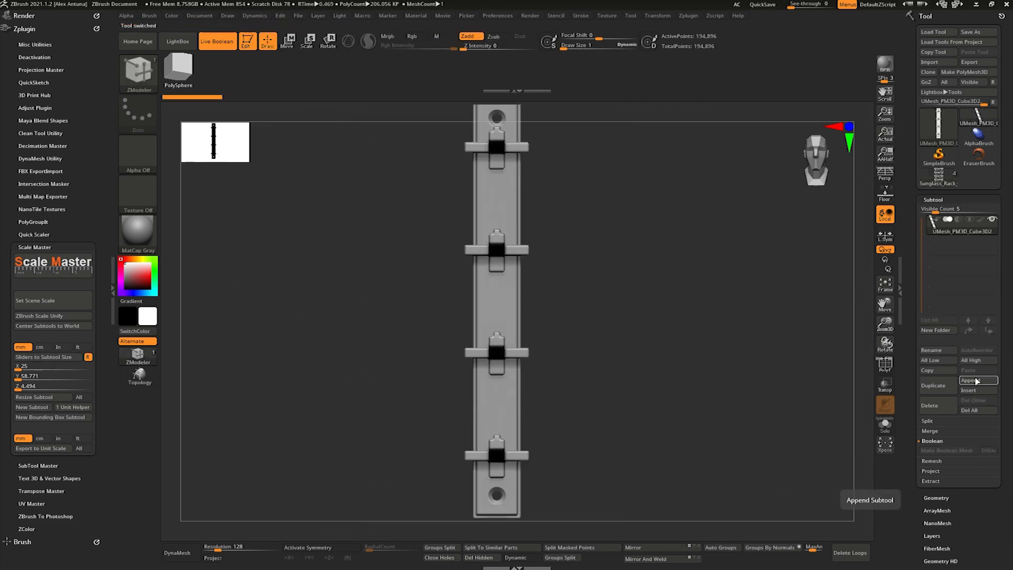
click(971, 380)
click(732, 366)
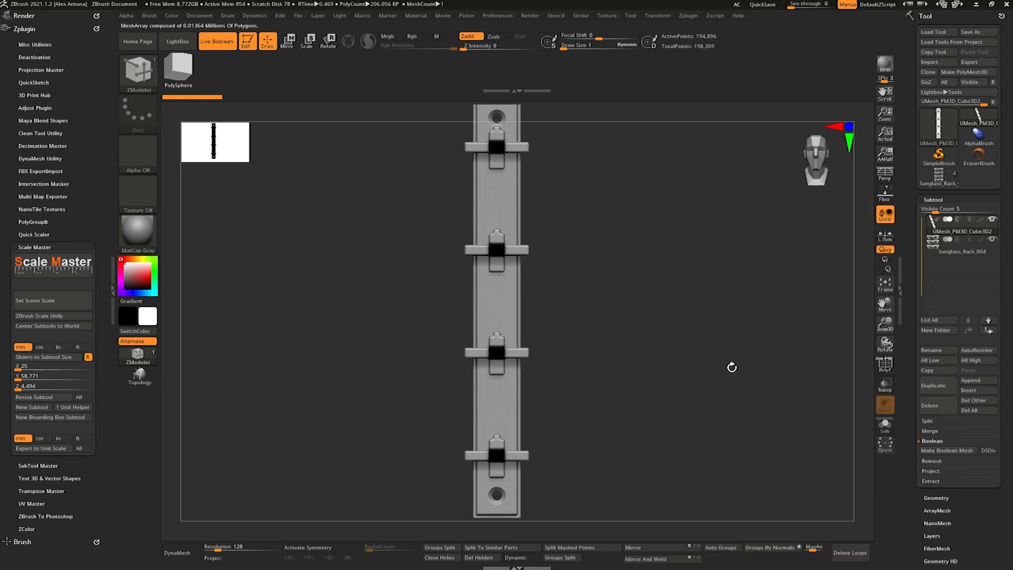
click(936, 252)
alt+drag(686, 321, 718, 279)
key(f)
alt+drag(831, 239, 726, 298)
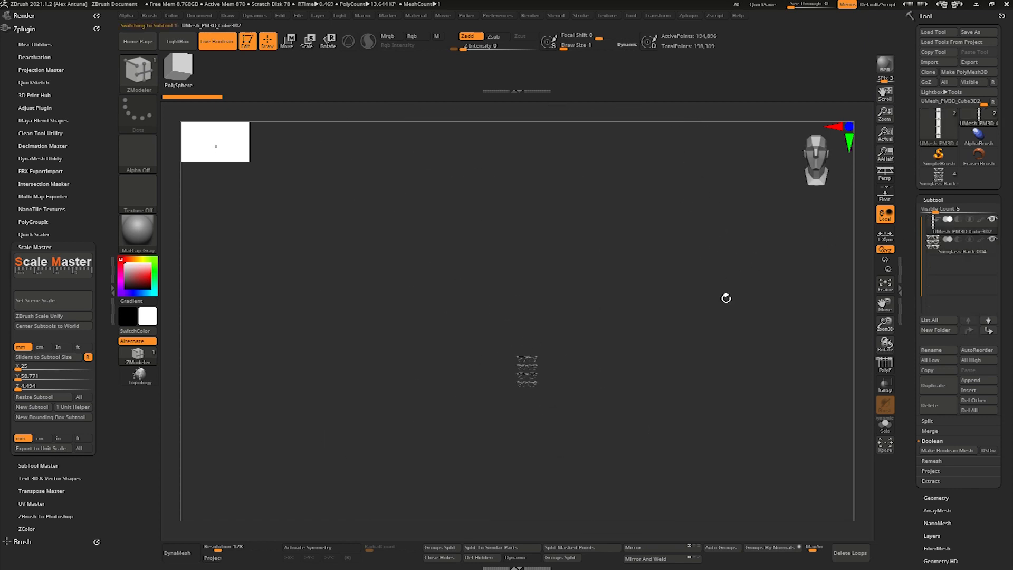
- Select the appended glasses and bring them over to the backing board with the move gizmo
mouse_move(640, 280)
mouse_down()
mouse_move(594, 290)
mouse_move(633, 282)
mouse_up()
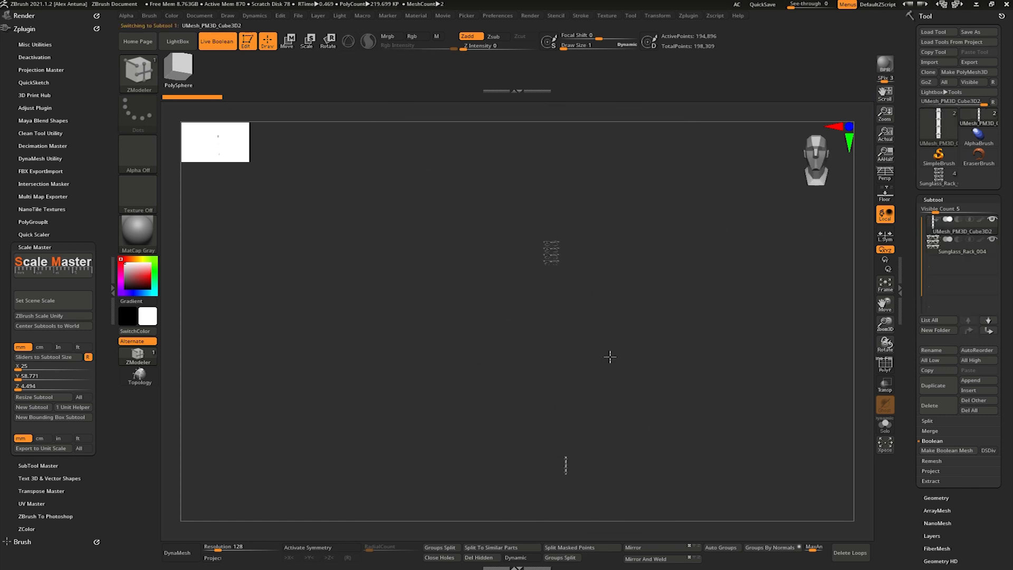
drag(596, 334, 586, 321)
key(e)
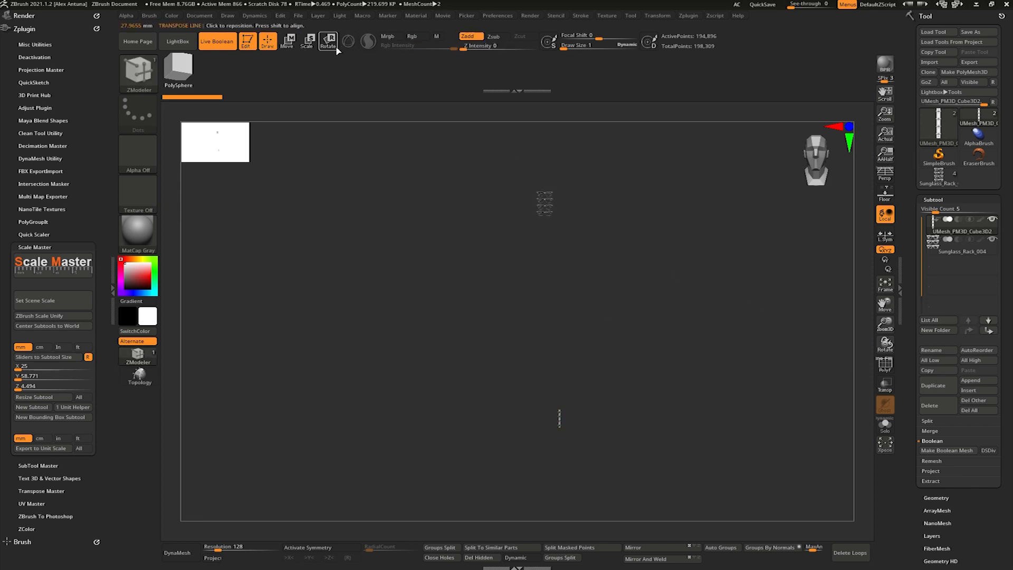
click(292, 43)
click(349, 41)
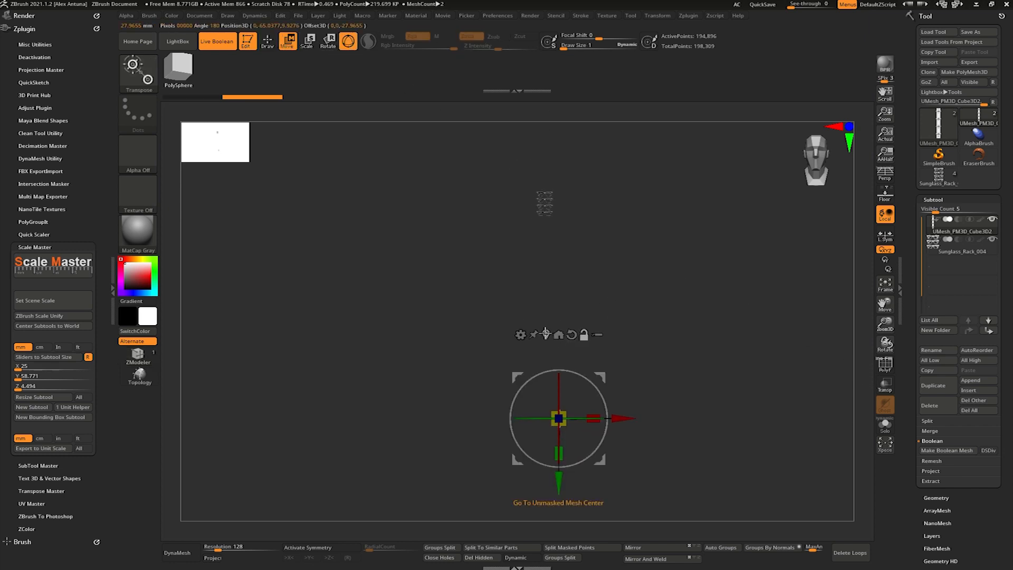
click(938, 251)
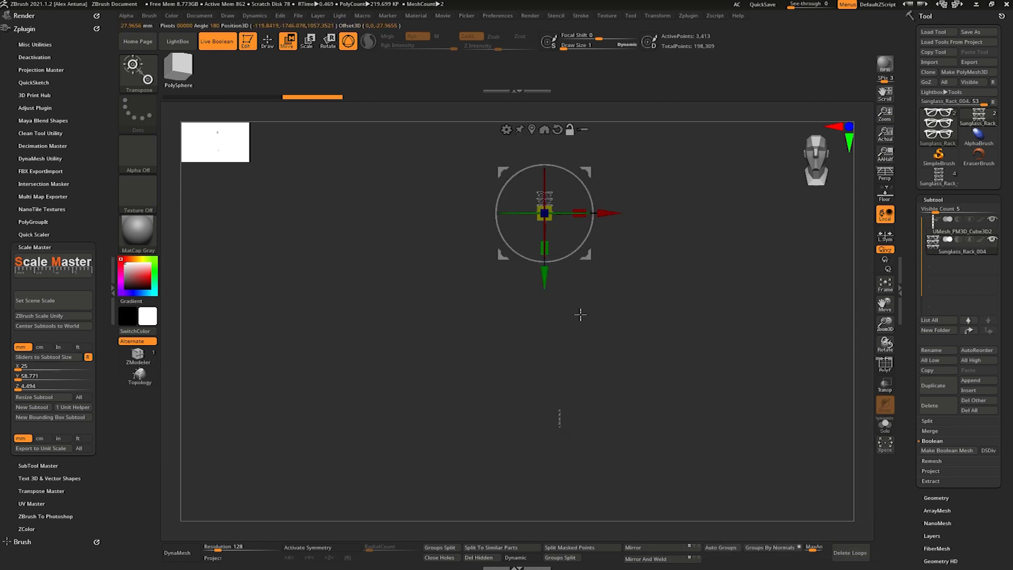
ctrl+right_drag(631, 409, 618, 296)
right_drag(617, 296, 505, 301)
drag(454, 391, 470, 391)
right_drag(465, 380, 528, 274)
alt+right_drag(528, 275, 611, 320)
ctrl+right_drag(611, 320, 711, 304)
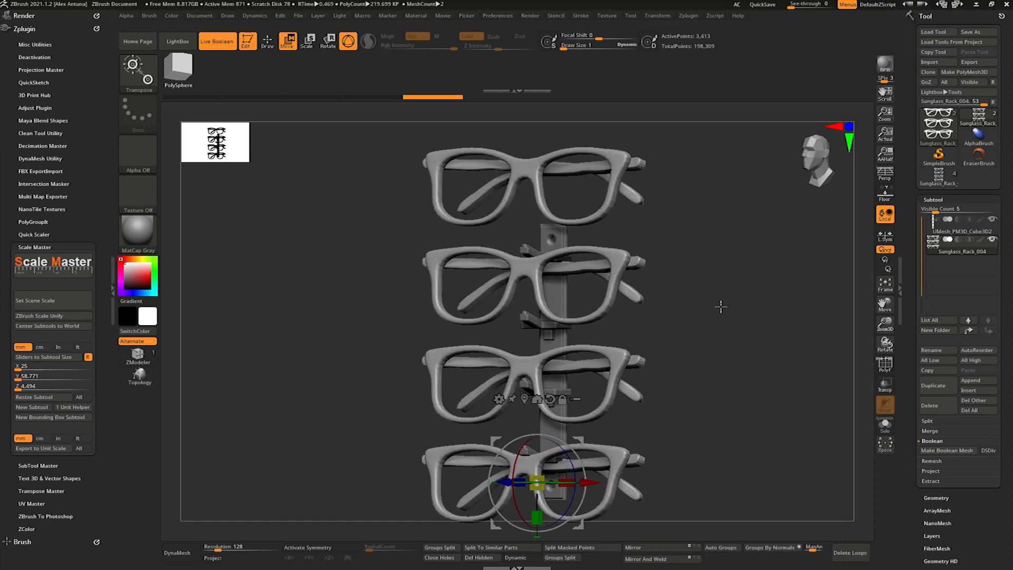
- Switch back to the full rack tool and set its scene scale to 140.00 x 200.81 x 36.61 mm
click(940, 178)
drag(322, 349, 359, 358)
click(52, 302)
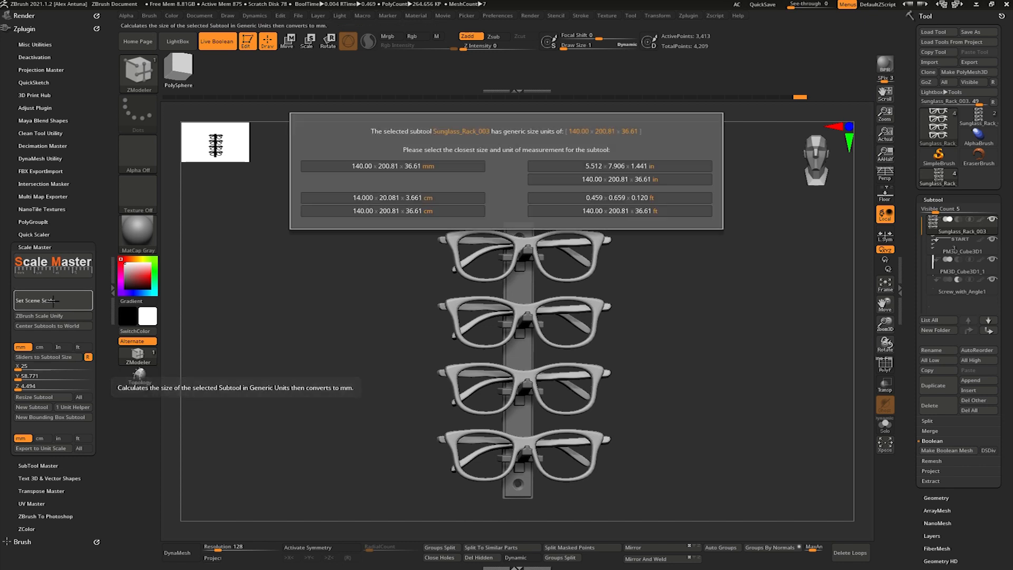
click(331, 167)
- Measure the full width of the second pair of glasses with a transpose line
click(288, 40)
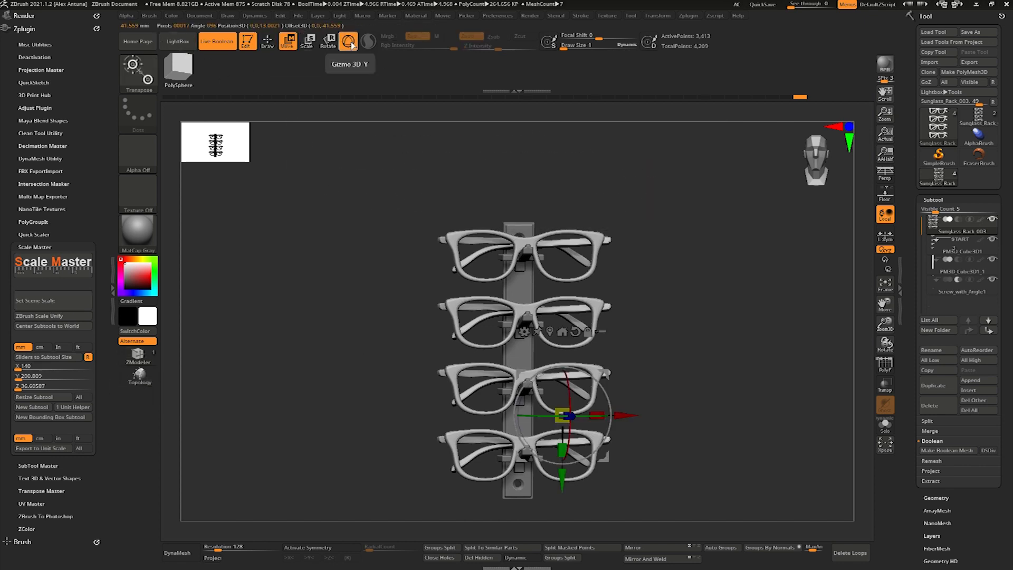
drag(438, 305, 614, 303)
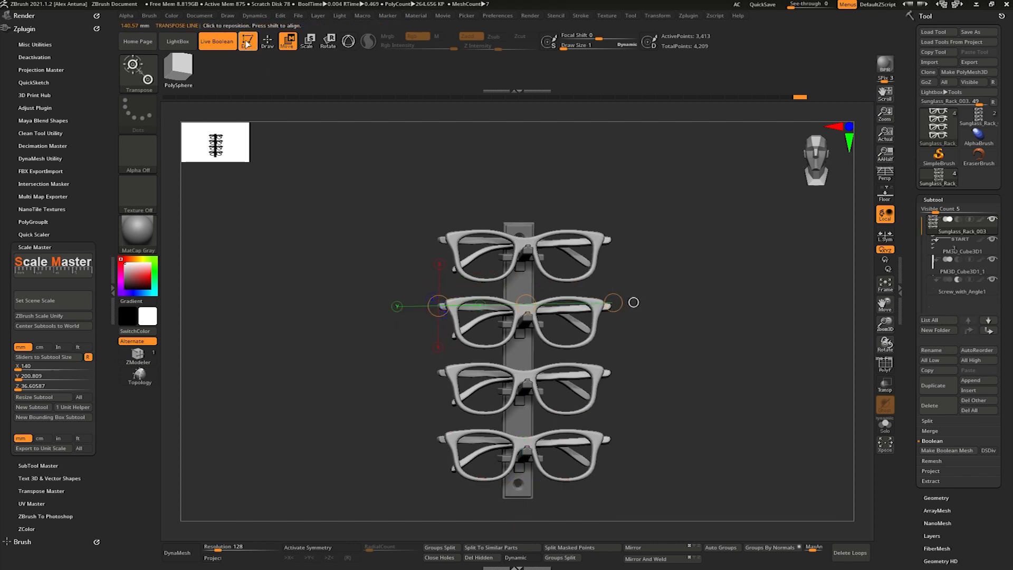
key(q)
- Run ZBrush Scale Unify on the rack and measure across the uppermost pair of glasses
shift+drag(319, 310, 331, 328)
key(f)
click(70, 319)
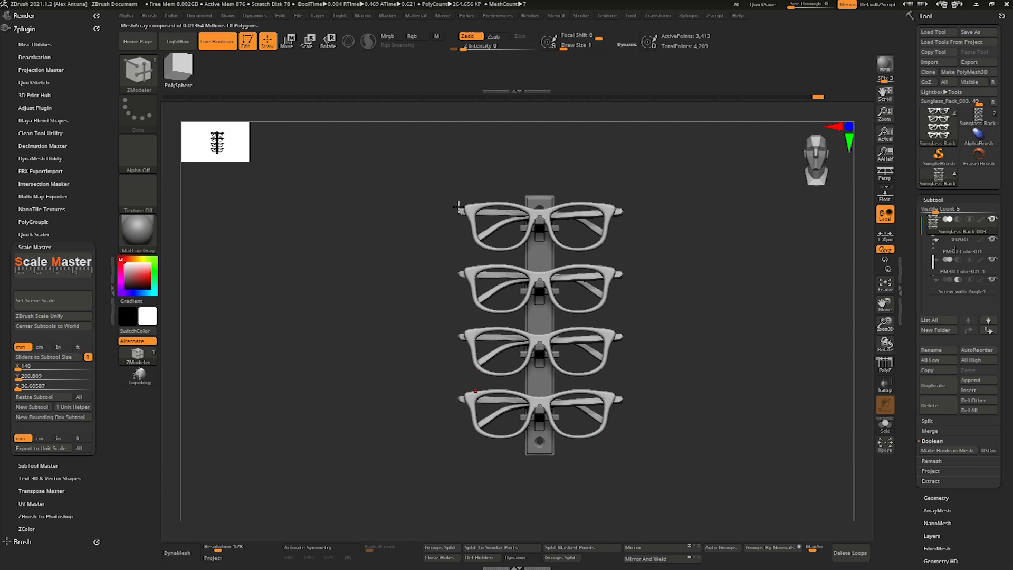
key(w)
mouse_move(459, 210)
mouse_down()
mouse_move(626, 211)
mouse_move(668, 269)
mouse_up()
key(q)
- Hide the glasses, select the brackets subtool, and measure the backing board's full height
key(f)
key(f)
click(994, 102)
key(f)
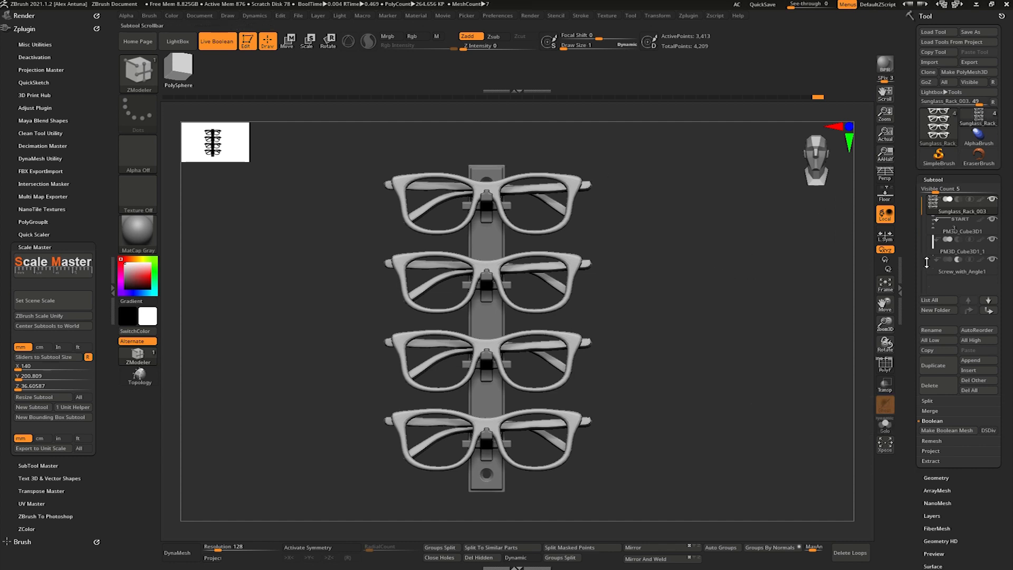
click(961, 231)
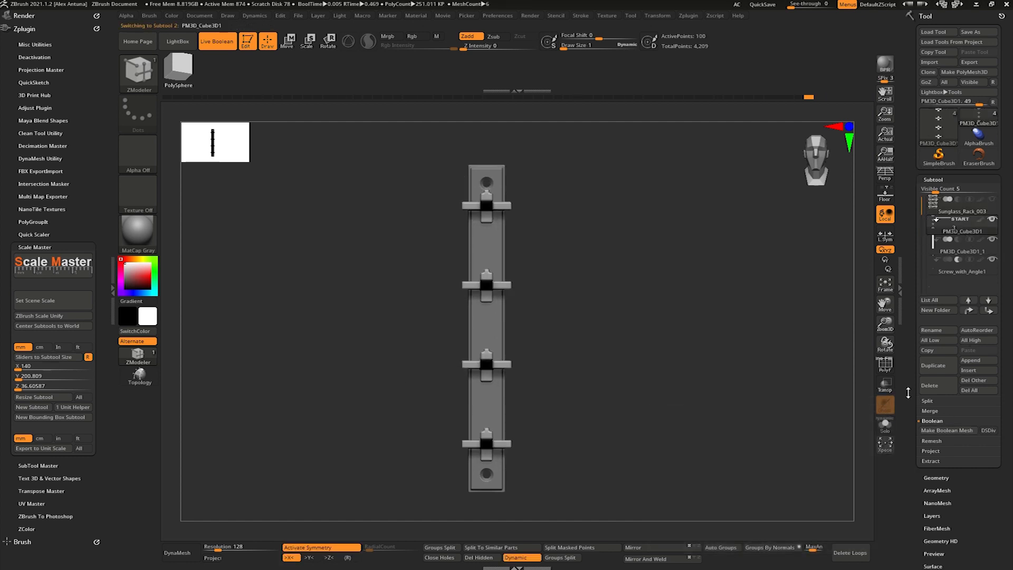
key(w)
shift+drag(469, 165, 466, 491)
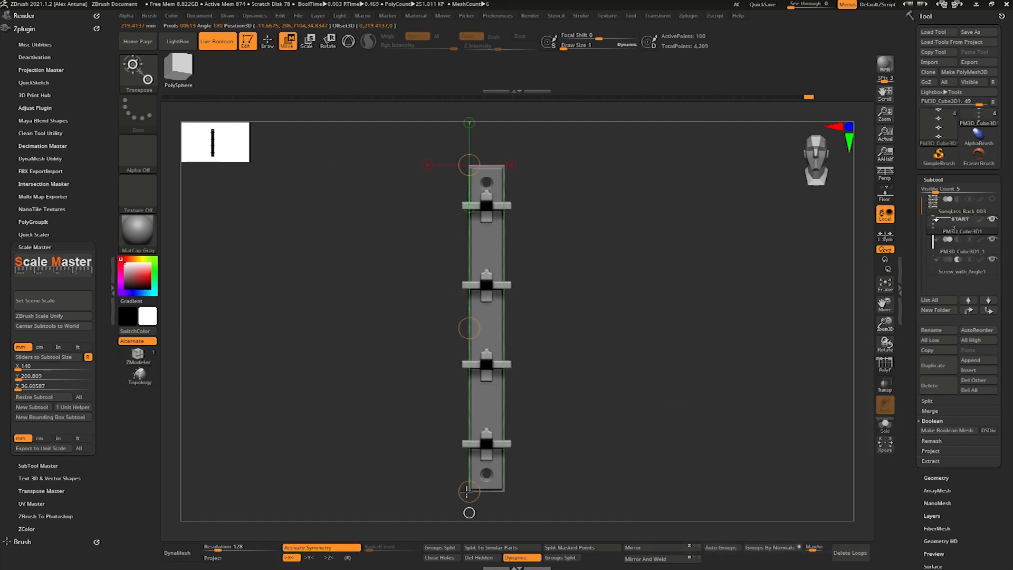
key(q)
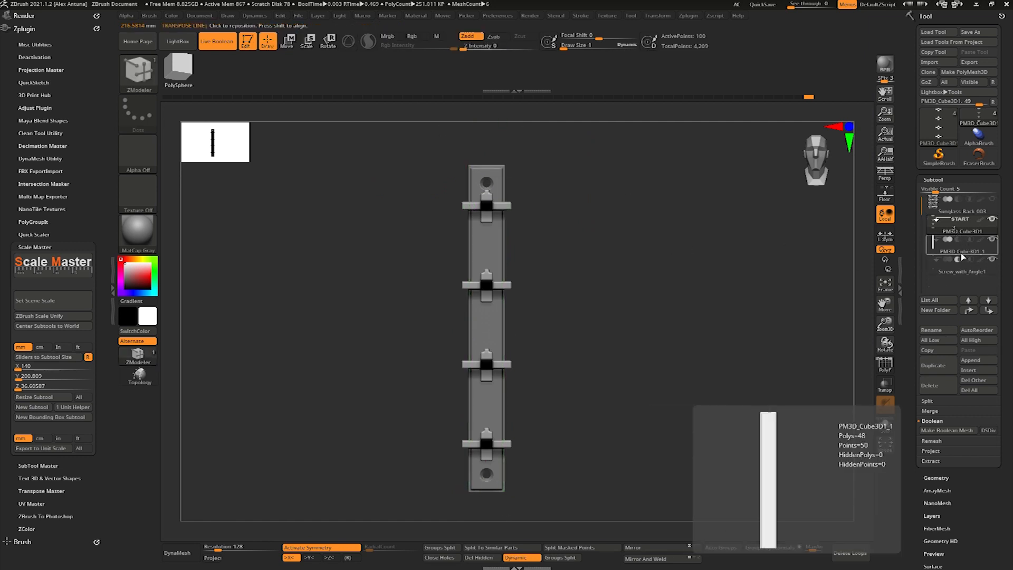
- Make a new Boolean mesh of the brackets and drilled board, and load its dimensions into the Scale Master size sliders
click(950, 431)
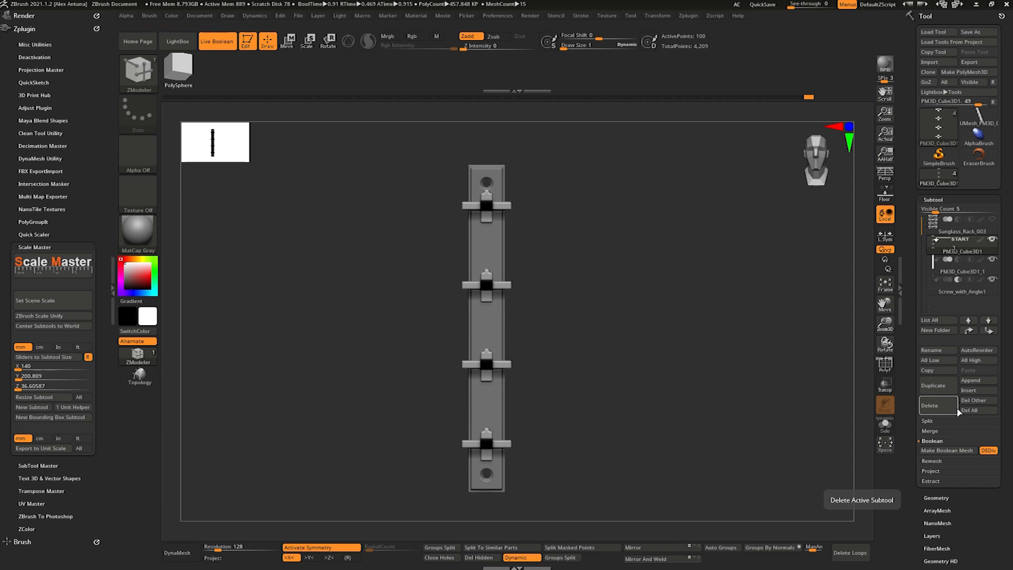
click(51, 357)
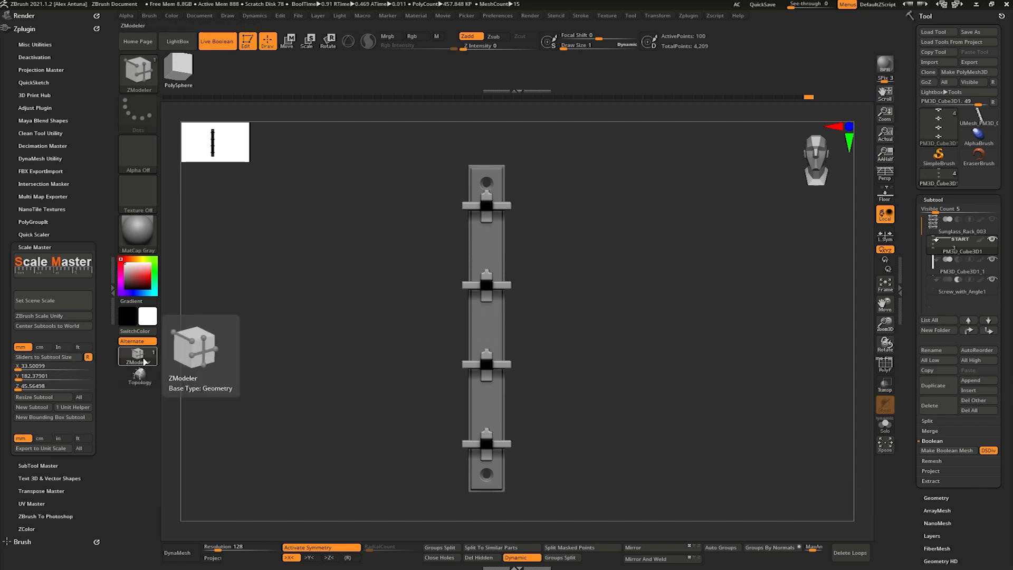
click(53, 357)
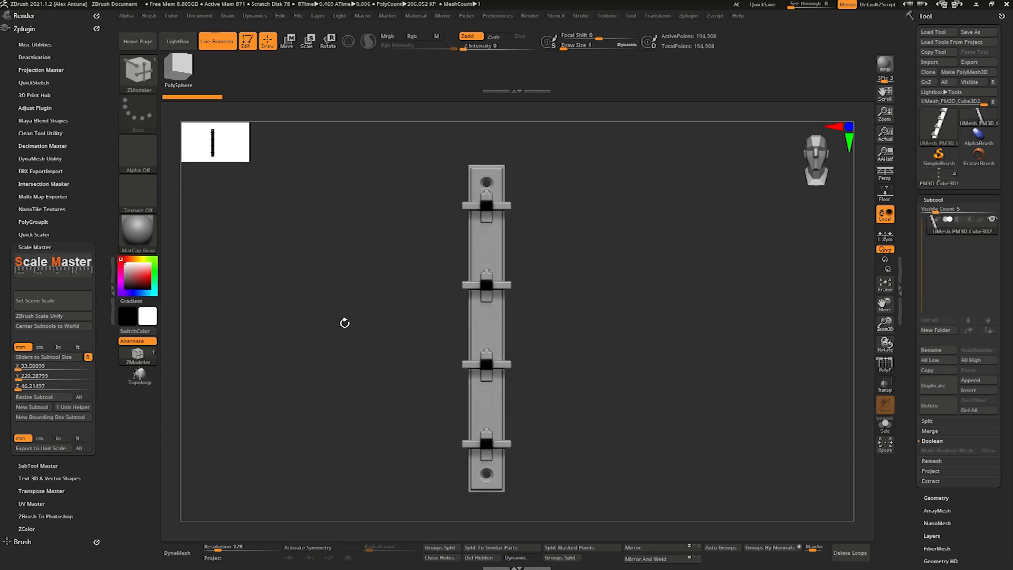
- Try to transfer a copied Y size between the rack's brackets and the Boolean mesh
click(933, 185)
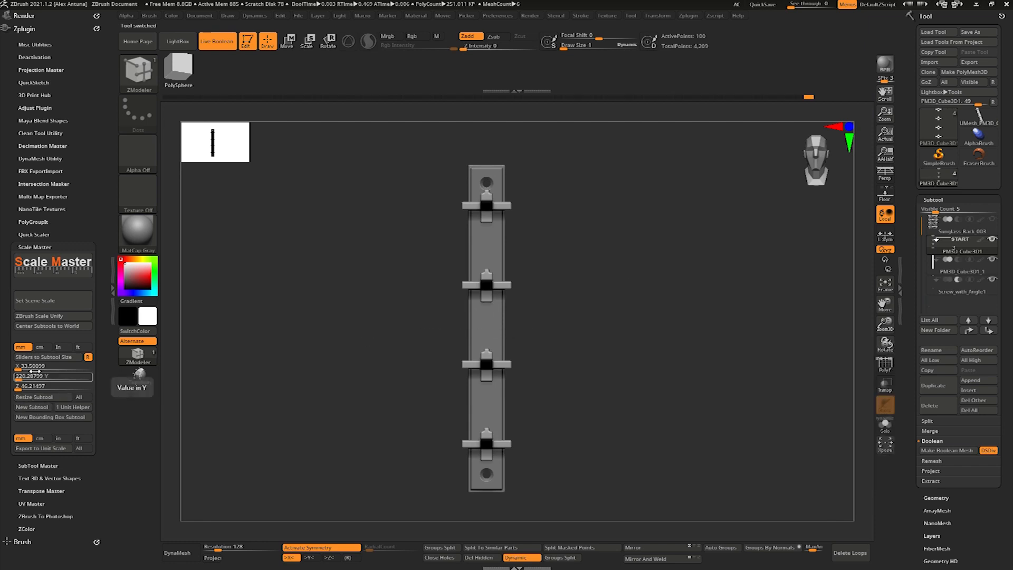
click(55, 376)
click(54, 376)
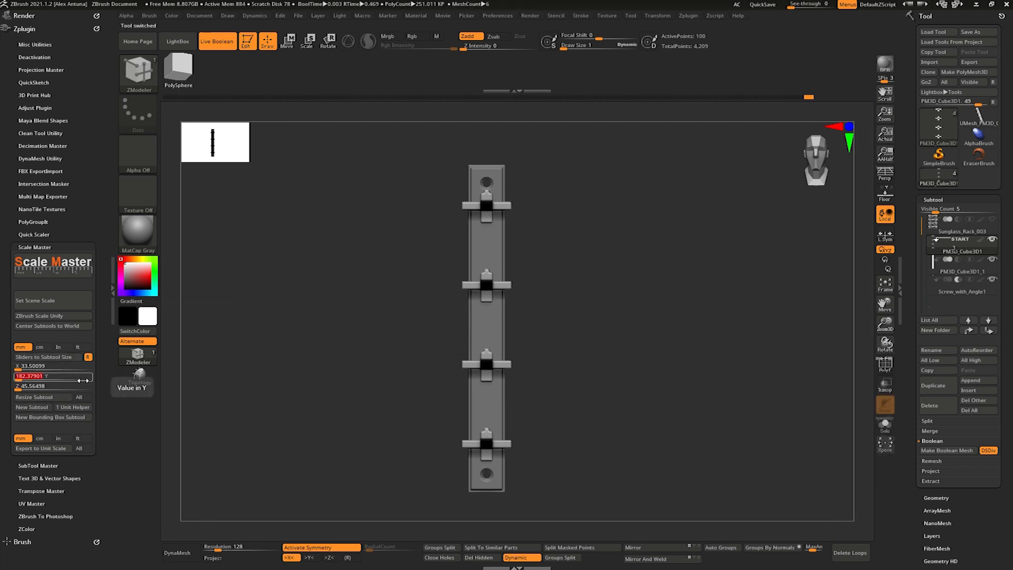
key(ctrl)
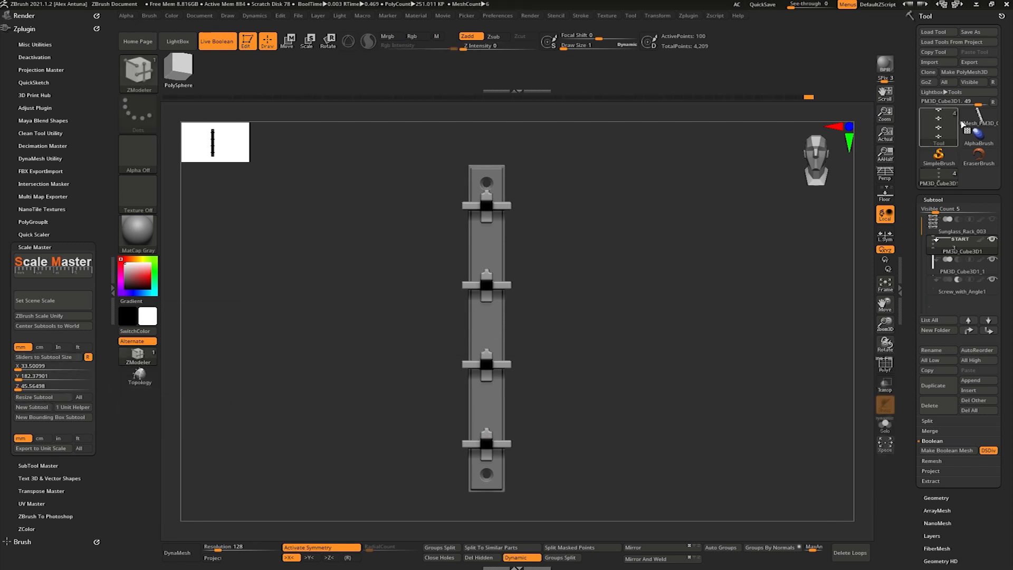
drag(53, 377, 80, 379)
click(61, 376)
text(7761.20361)
key(Return)
click(59, 377)
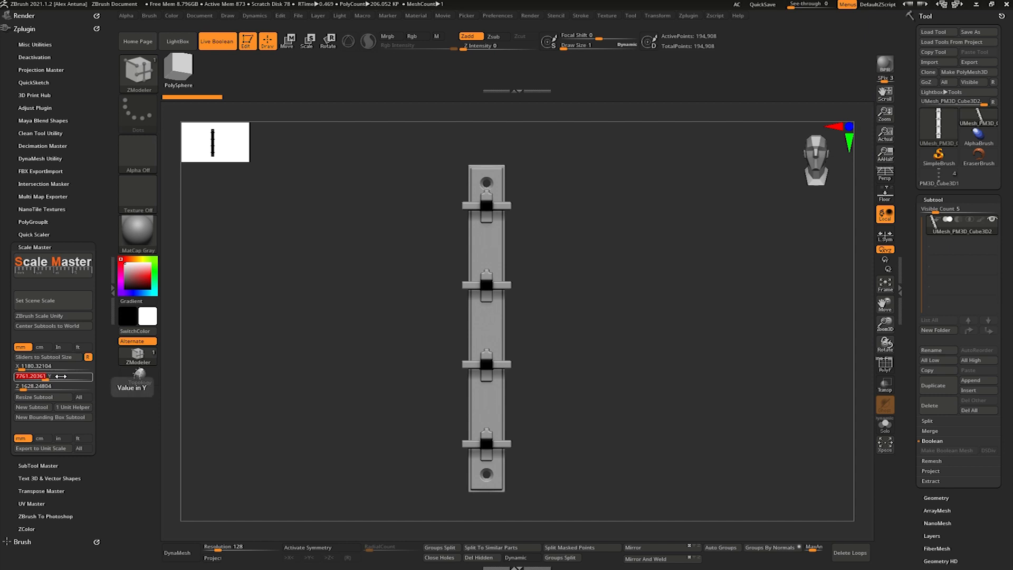
- Switch back to the rack tool and copy the brackets subtool's Y size value
click(947, 176)
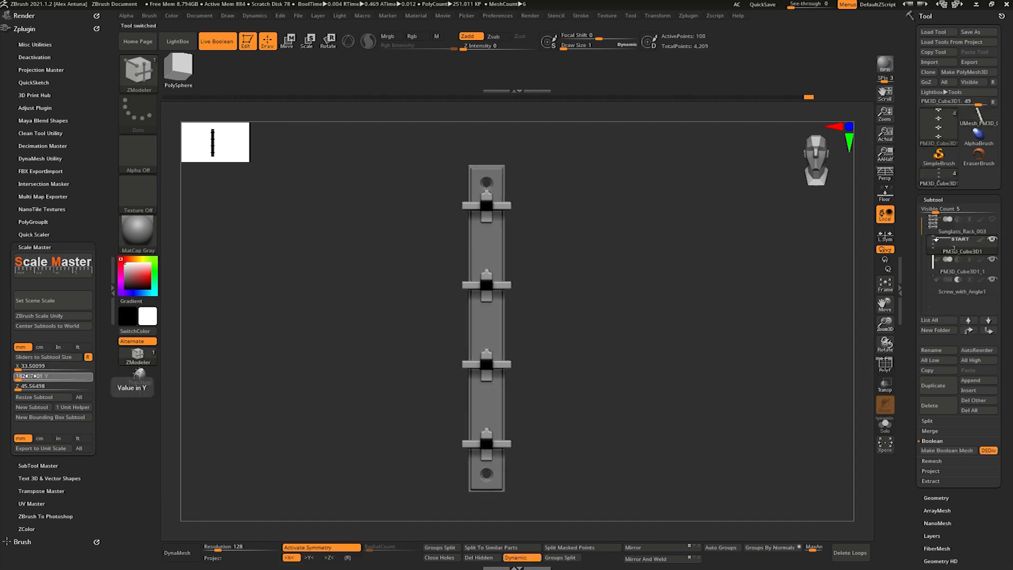
key(ctrl+c)
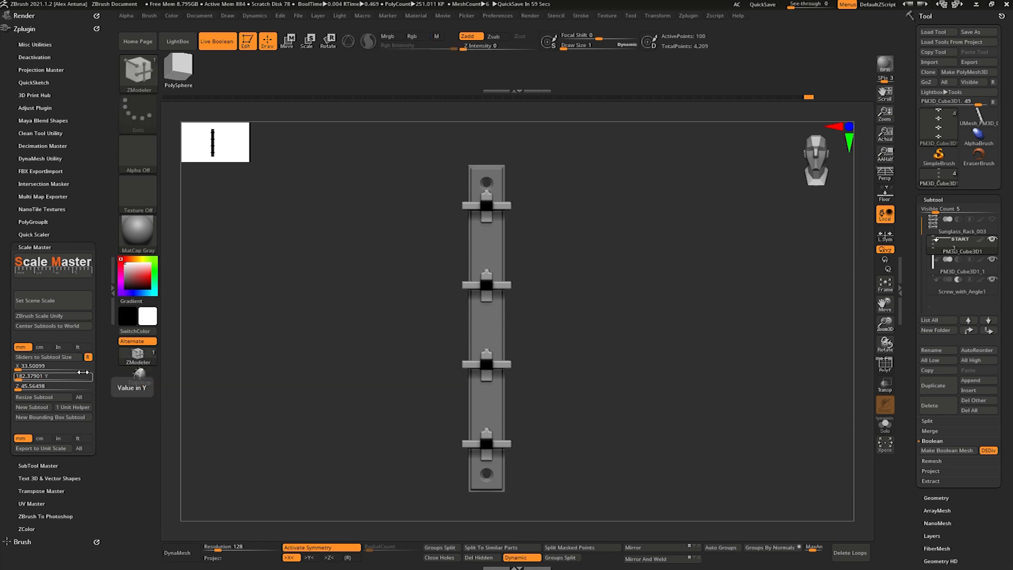
click(33, 380)
key(ctrl+c)
click(33, 380)
key(ctrl+c)
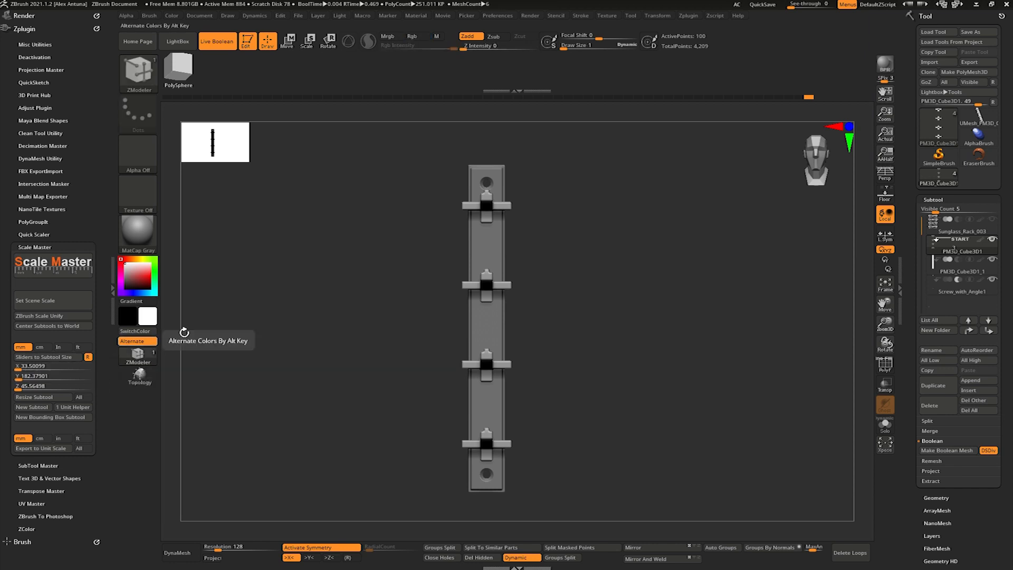
- Compare the Boolean mesh's size values with those of the rack's brackets subtool
click(979, 118)
click(38, 362)
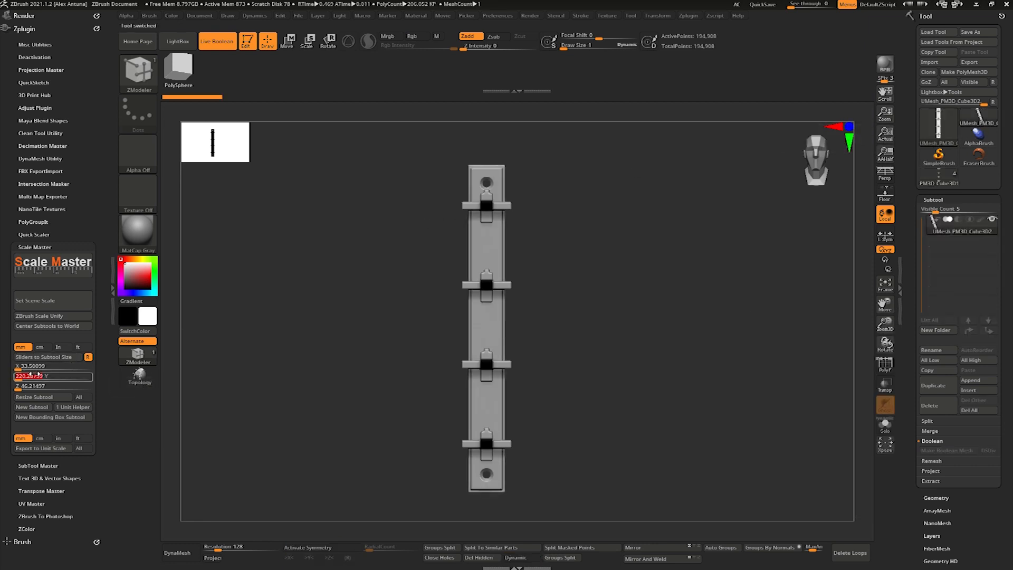
click(935, 181)
click(44, 357)
click(37, 377)
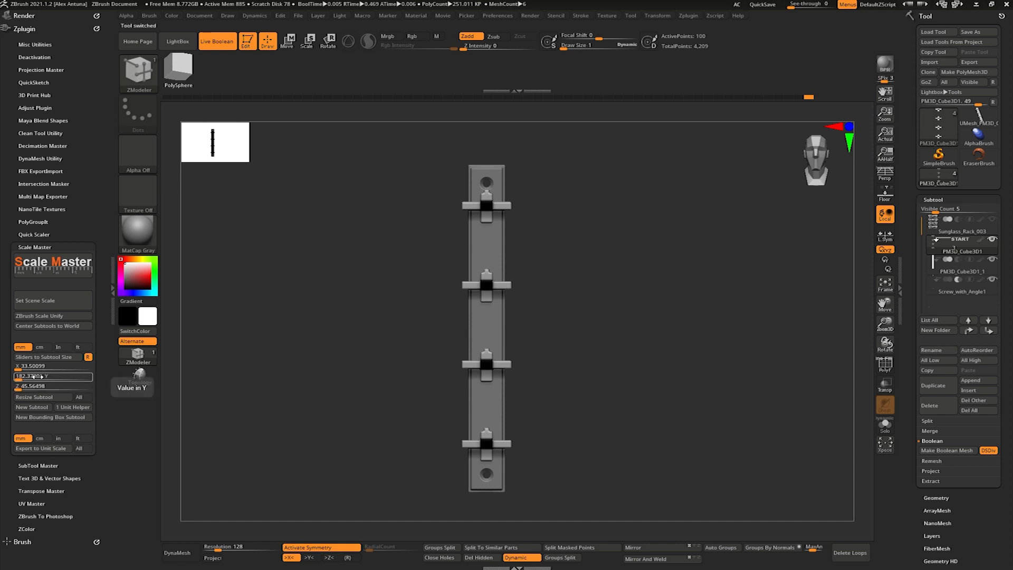
- Try to carry the brackets' Y size over to the Boolean mesh, and reload the brackets' dimensions into the Scale Master sliders
double_click(34, 377)
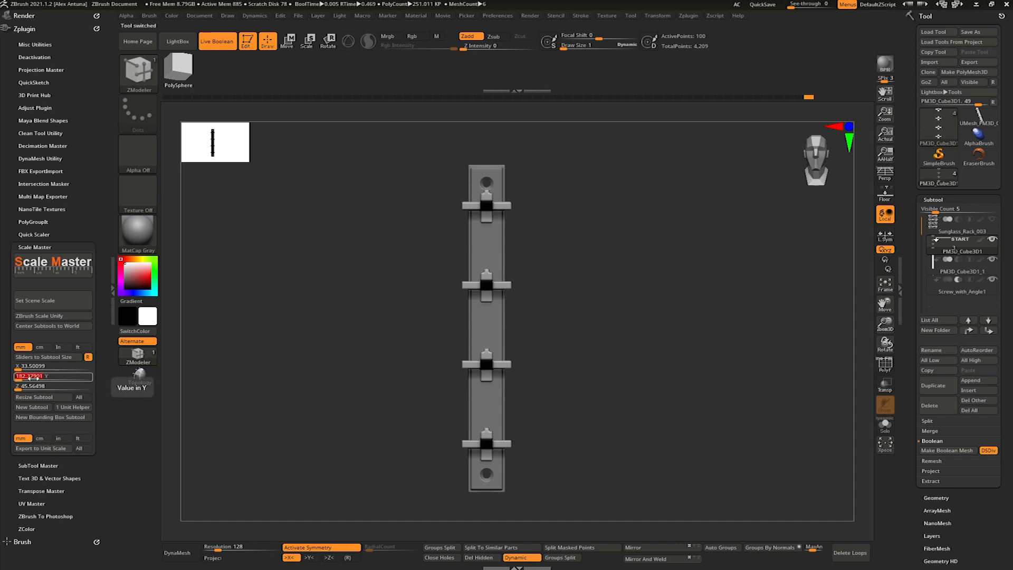
key(ctrl)
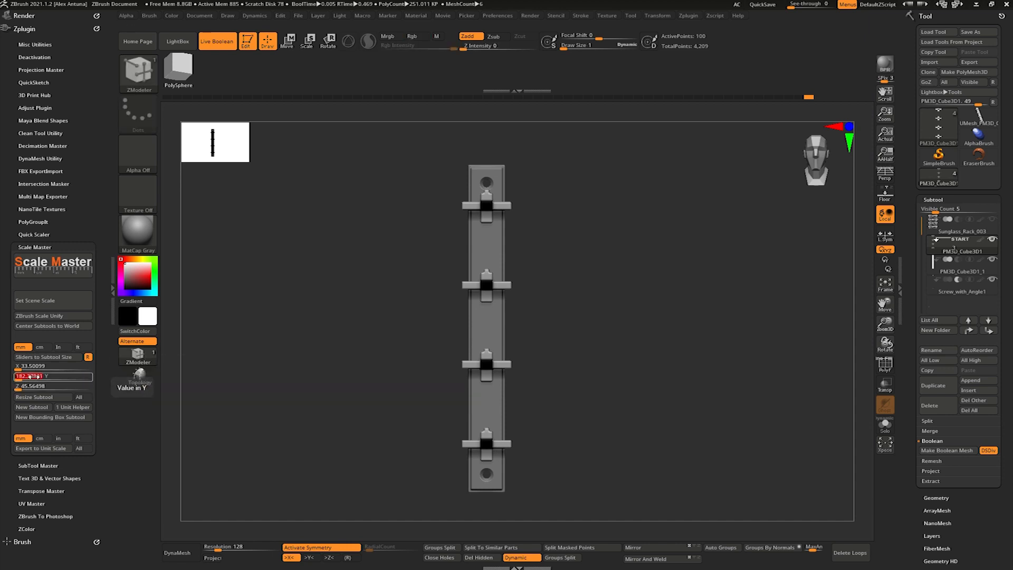
click(985, 121)
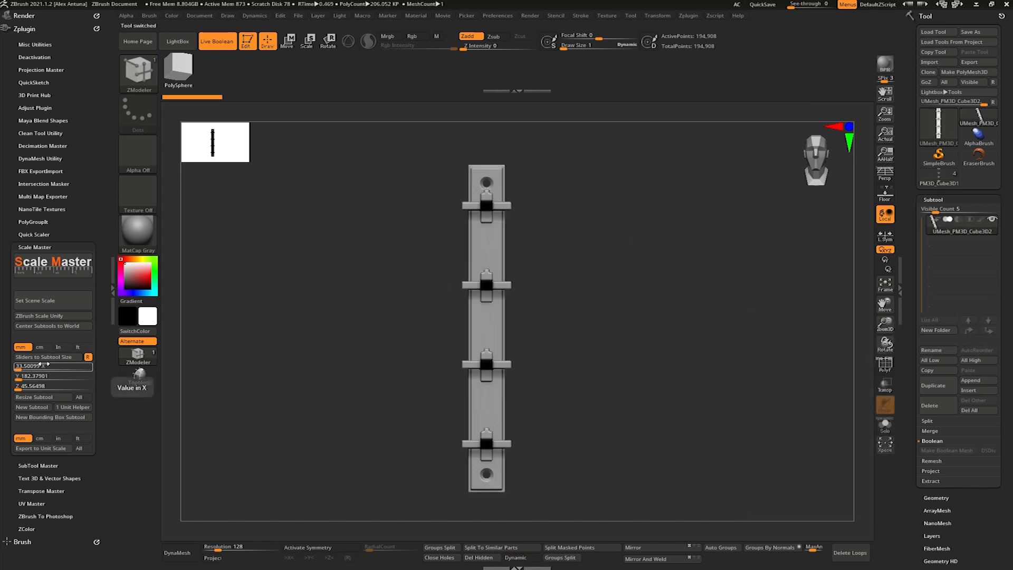
double_click(31, 377)
key(ctrl)
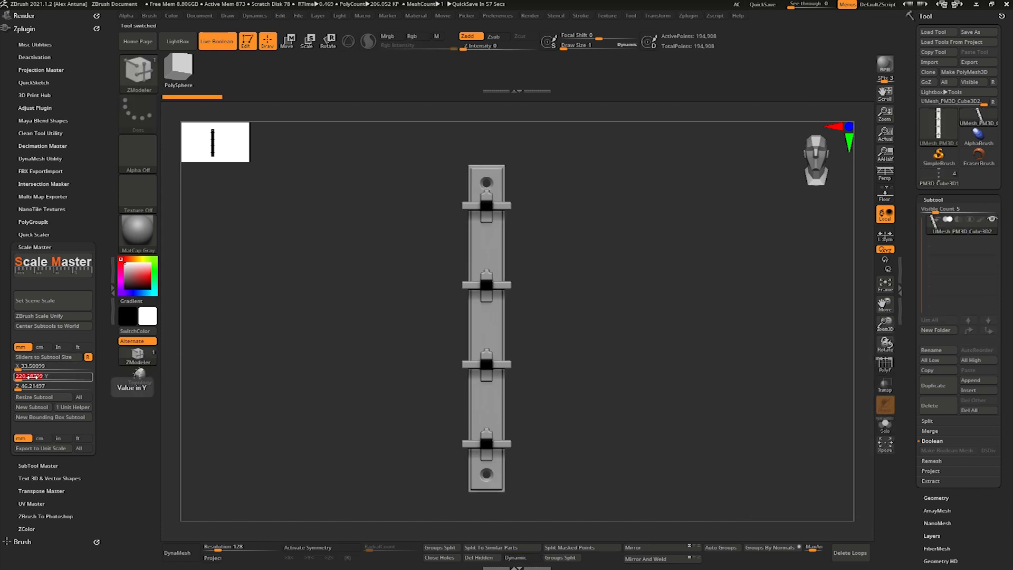
click(931, 180)
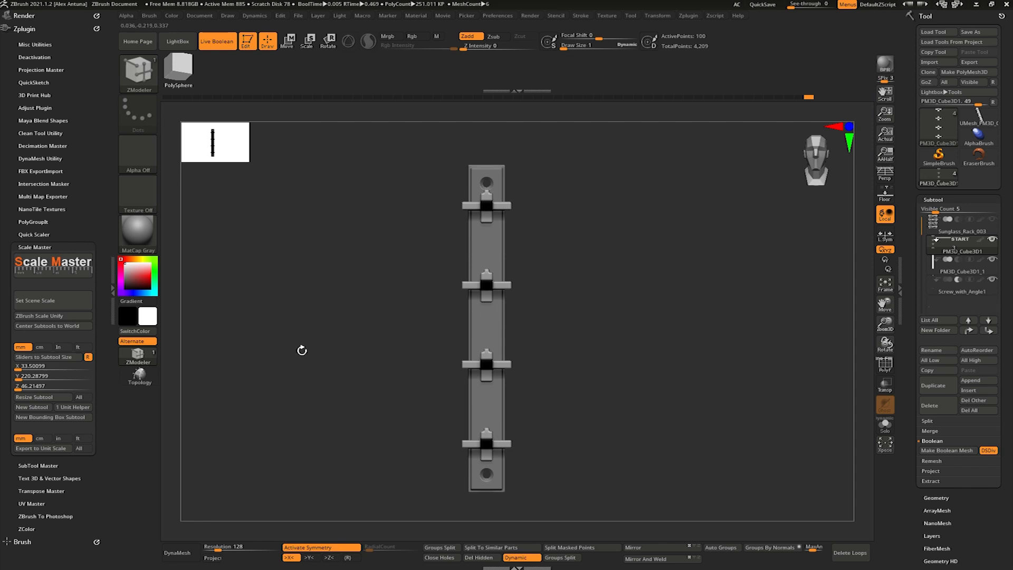
click(75, 358)
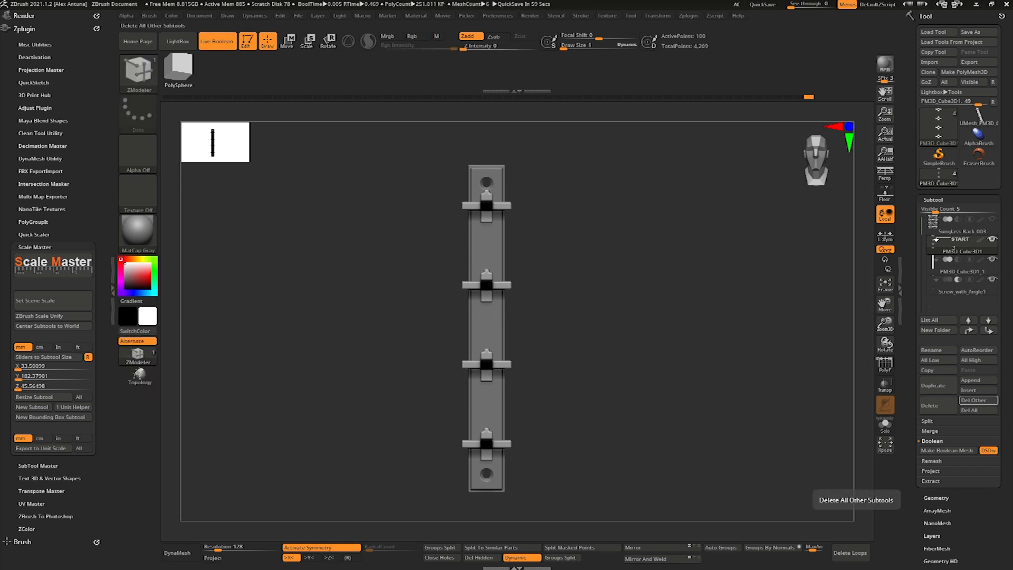
- Open Notepad, write down the Y value 182.37901, and copy it
key(super)
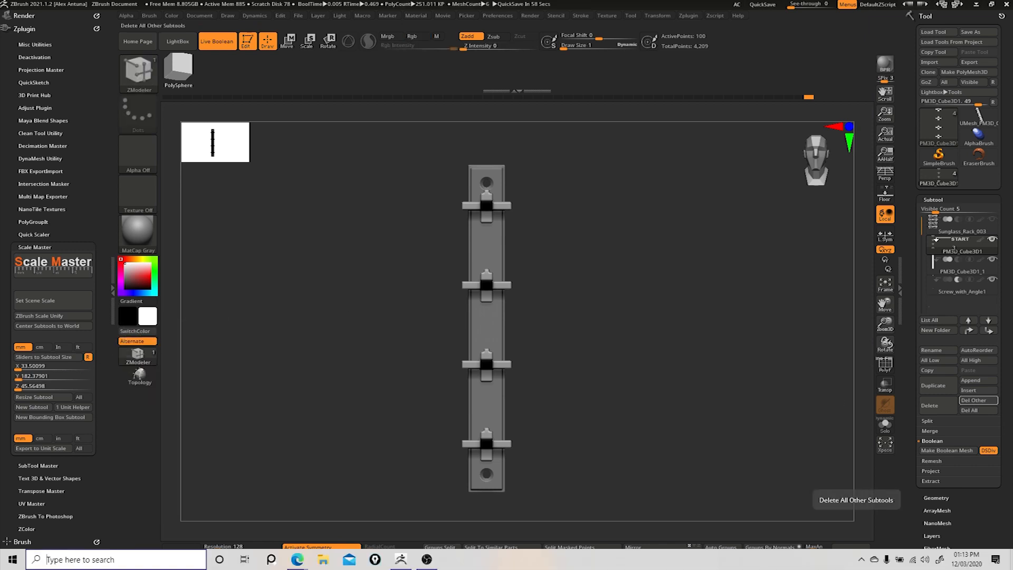
text(not)
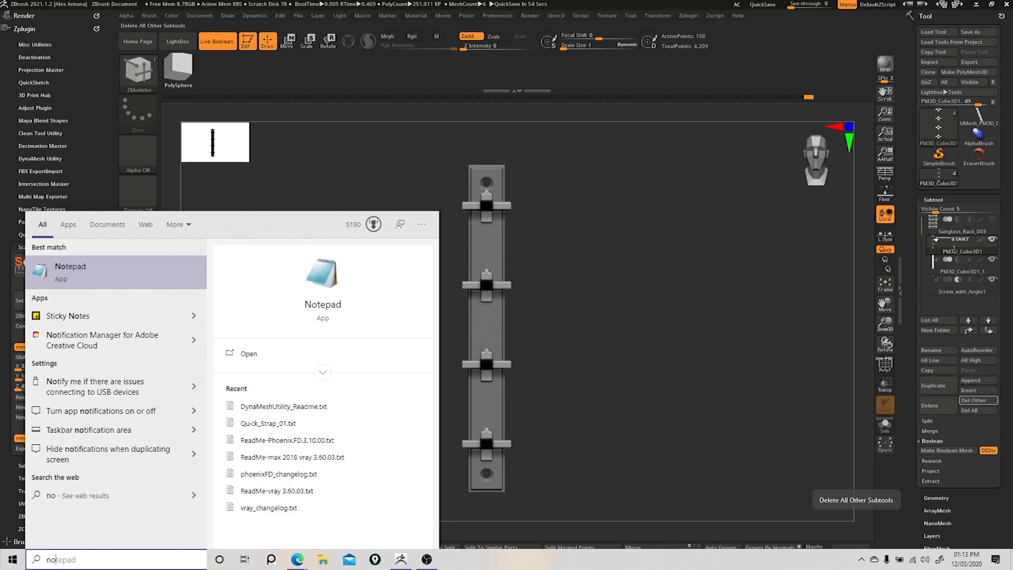
key(Return)
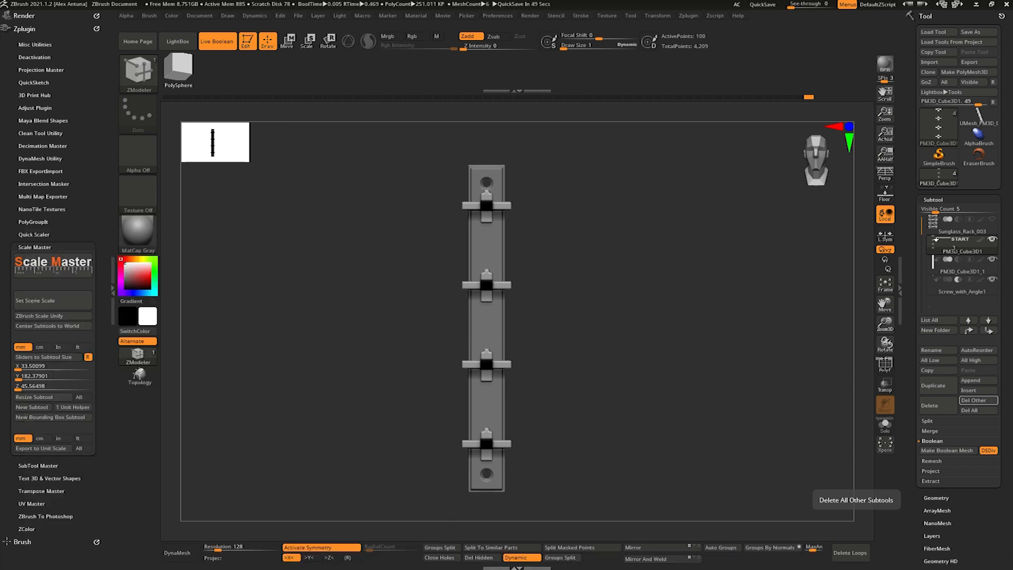
text(182.37901)
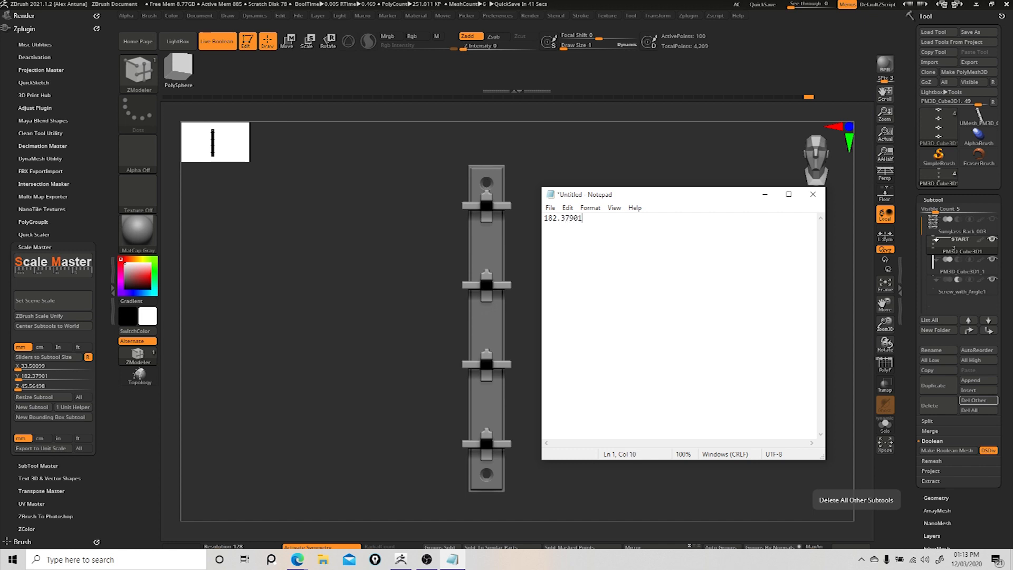
drag(640, 236, 517, 197)
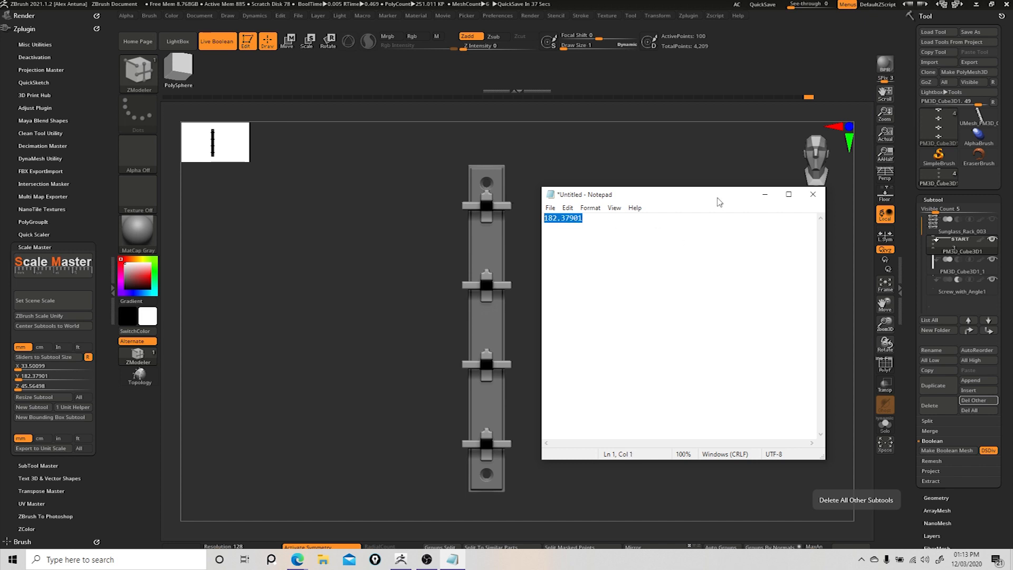
click(764, 194)
- Switch to the Boolean mesh tool, load its dimensions, and resize it to a Y size of 182.37901 mm
click(979, 117)
click(58, 357)
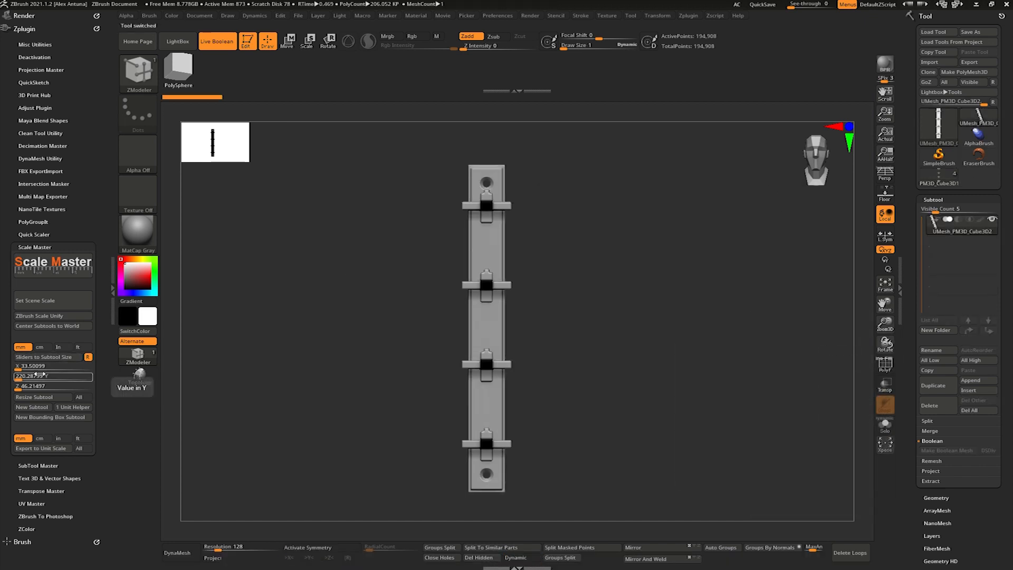
click(39, 375)
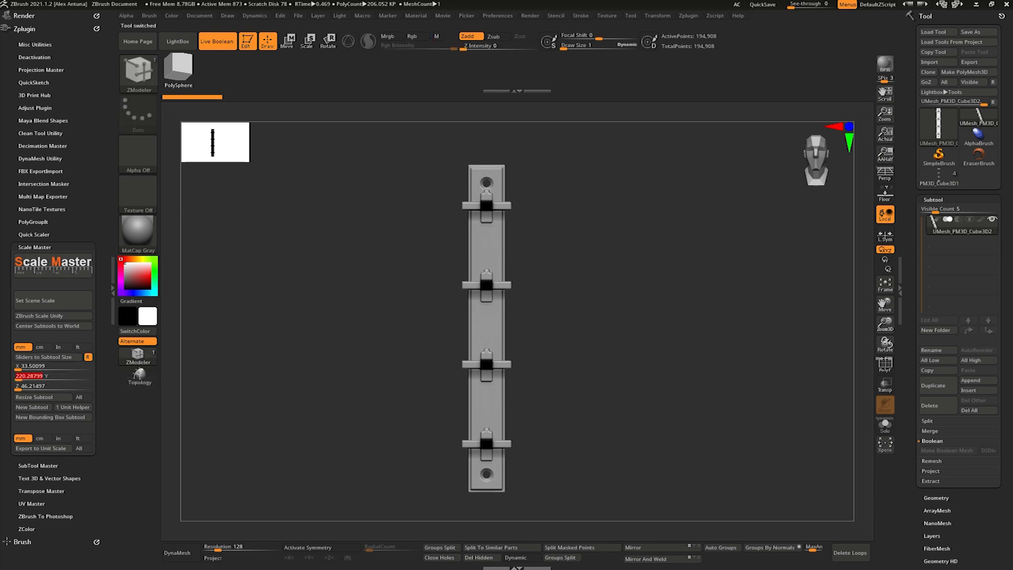
key(alt+Tab)
key(alt+Tab)
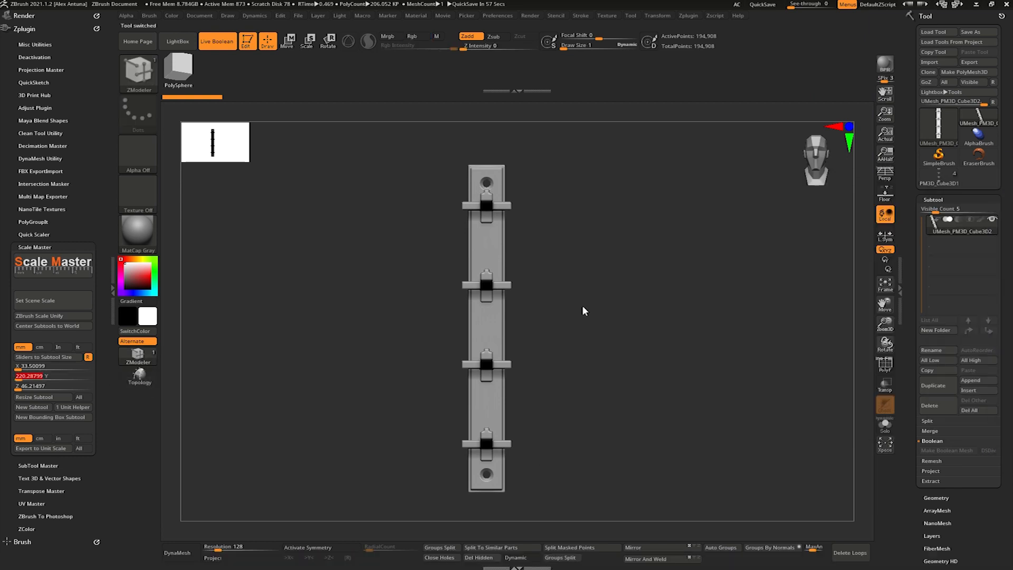
click(87, 357)
text(182.37901)
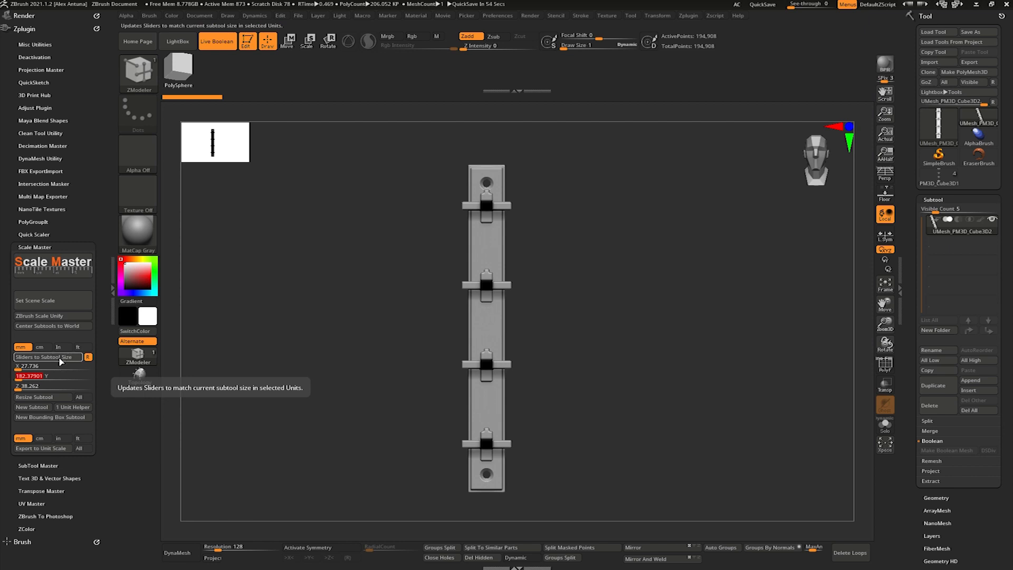
click(59, 399)
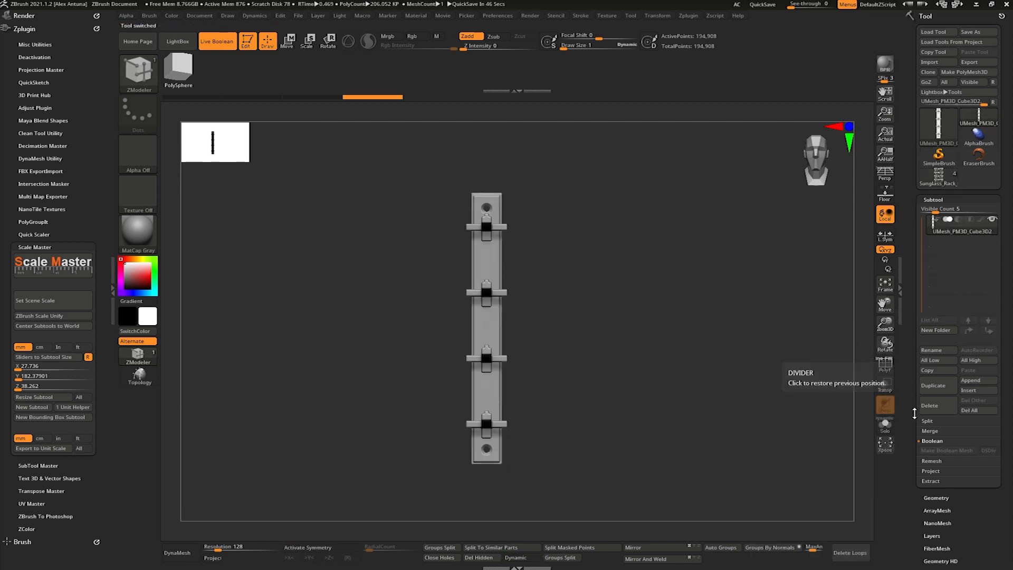
- Append the Sunglass_Rack glasses array to the Boolean mesh tool and measure the width of the uppermost glasses with a transpose line
click(988, 382)
click(687, 376)
mouse_move(727, 314)
mouse_down()
mouse_move(701, 315)
mouse_move(731, 316)
mouse_move(713, 315)
mouse_move(729, 328)
mouse_up()
click(288, 40)
drag(386, 182, 594, 183)
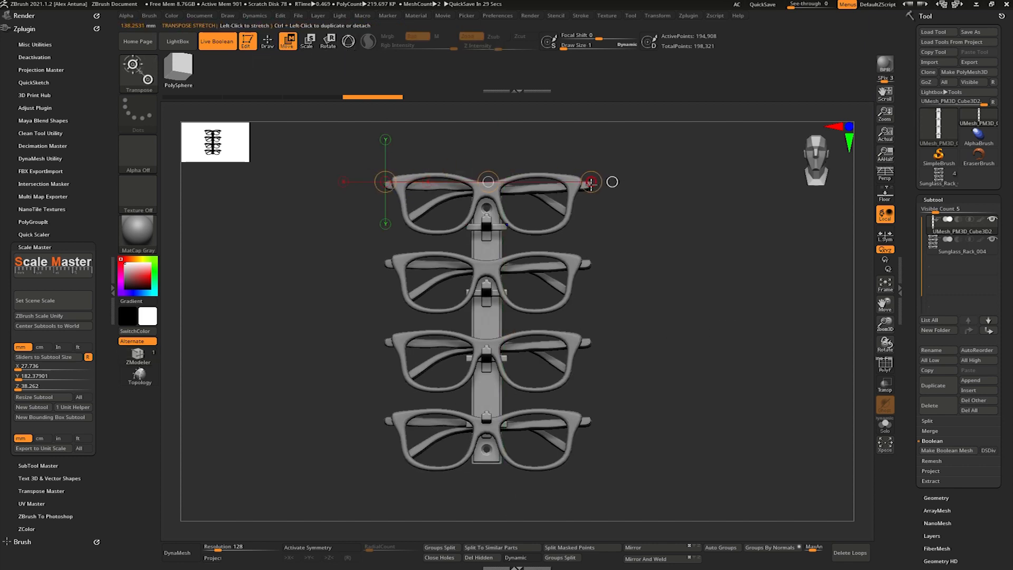
- Switch to the original rack tool, show its glasses subtool, and measure the width of the second pair from above
click(939, 176)
click(993, 219)
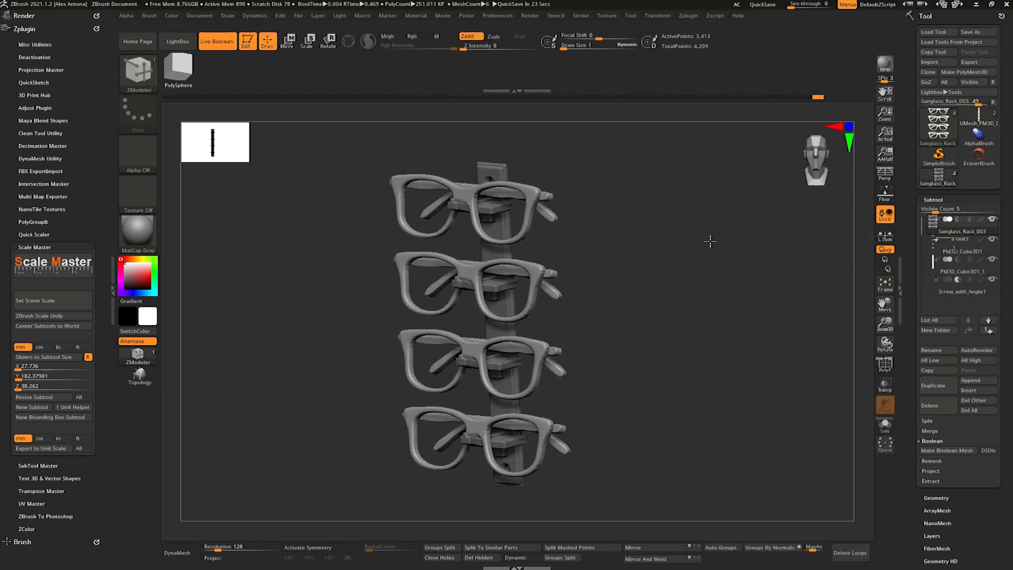
shift+drag(710, 241, 736, 237)
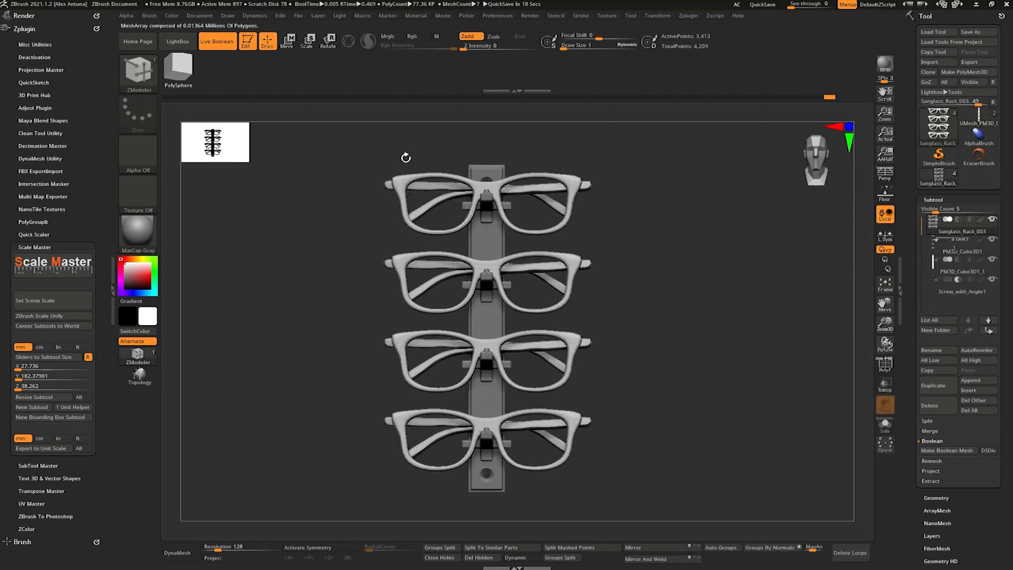
click(286, 39)
drag(384, 262, 592, 262)
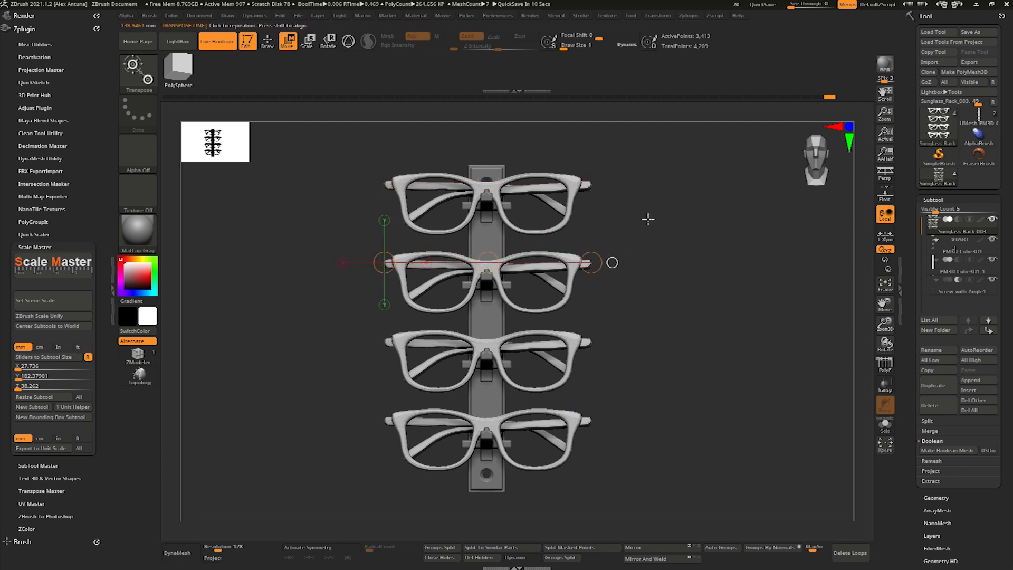
- Check the appended glasses' dimensions in the Scale Master sliders, and load those of the original rack's backing board
click(979, 115)
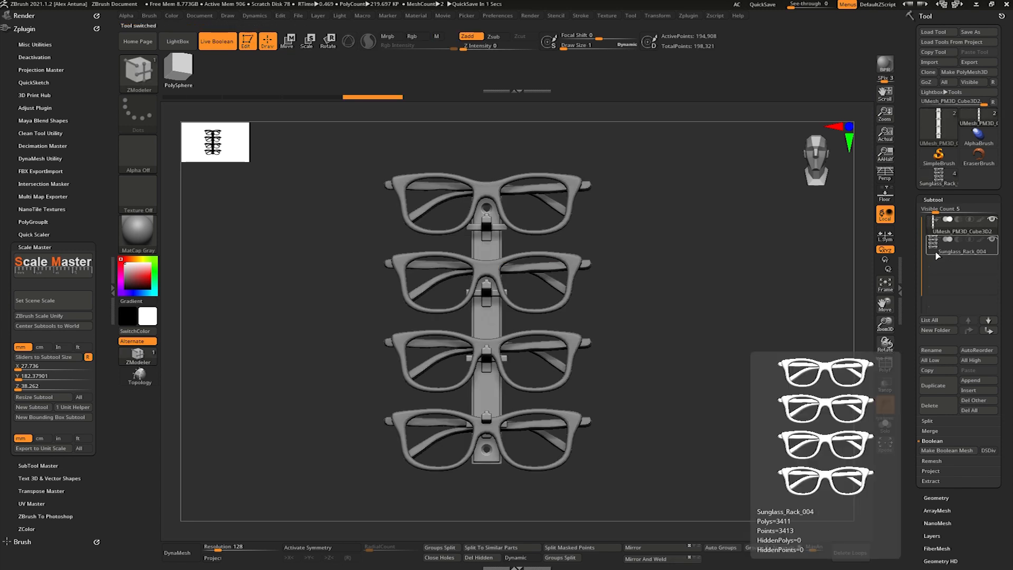
click(938, 231)
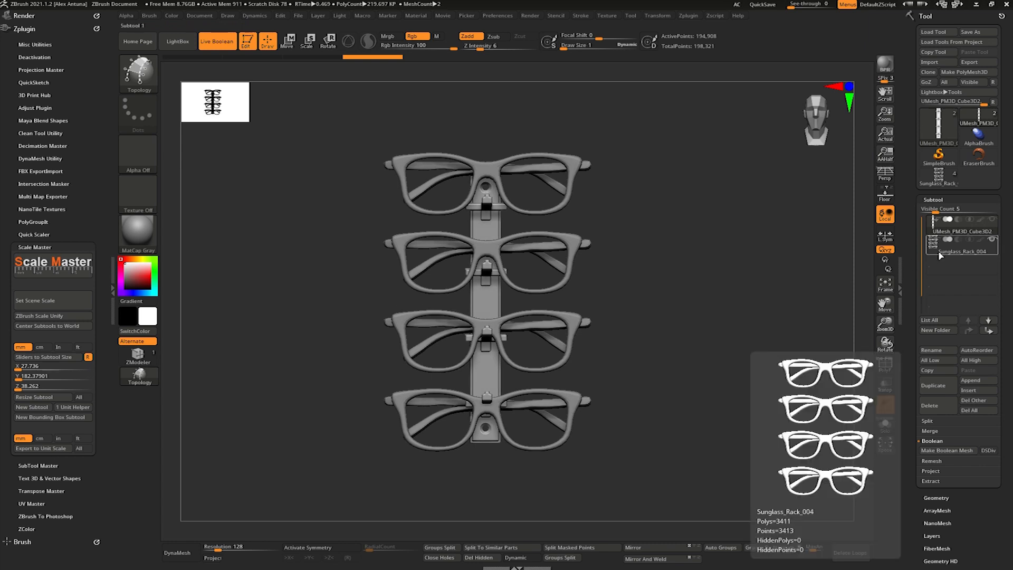
click(58, 358)
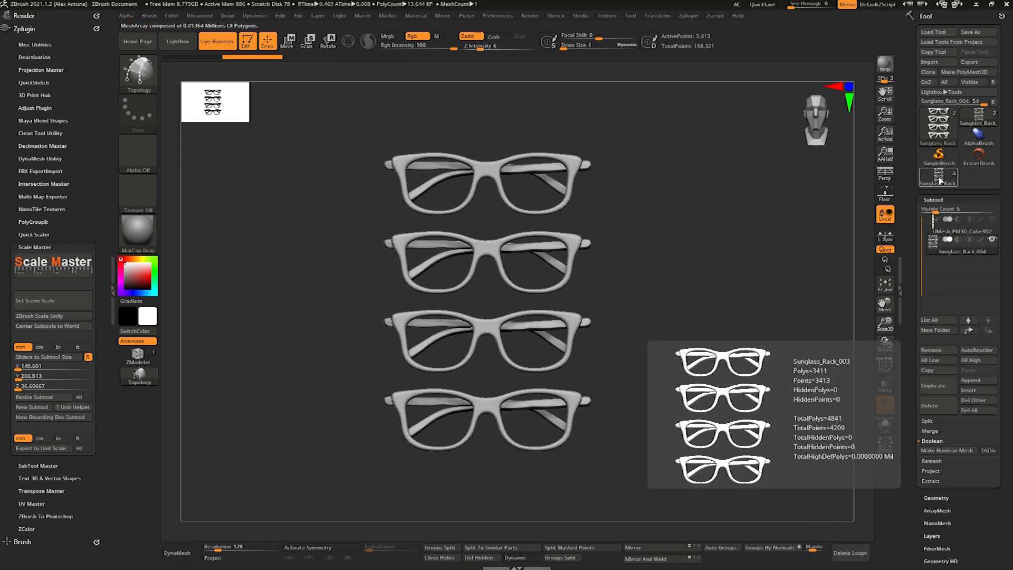
click(940, 180)
click(58, 357)
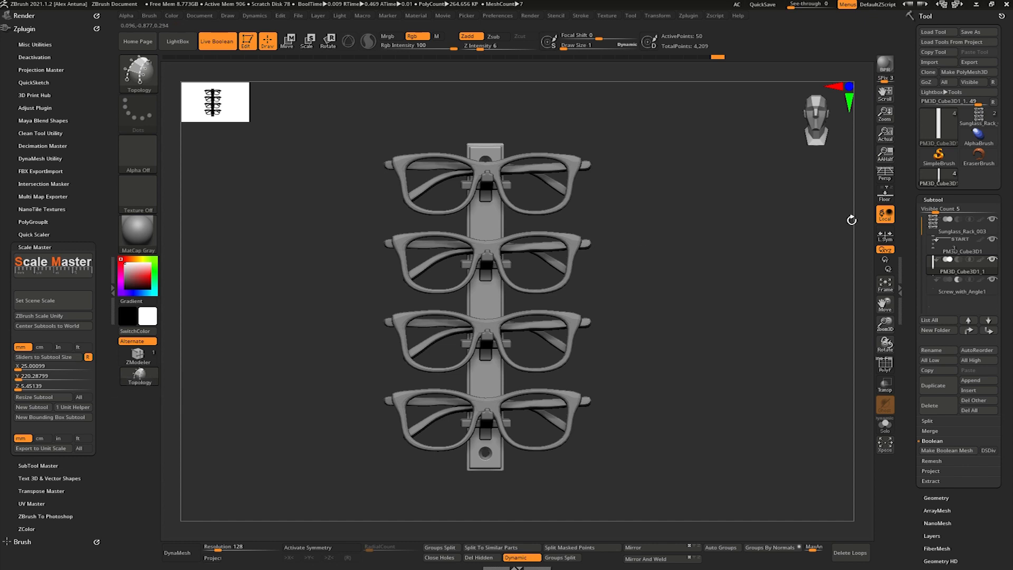
- Return to the Boolean mesh, load its dimensions, and resize it to a Y size of 220.28799 mm
mouse_move(979, 156)
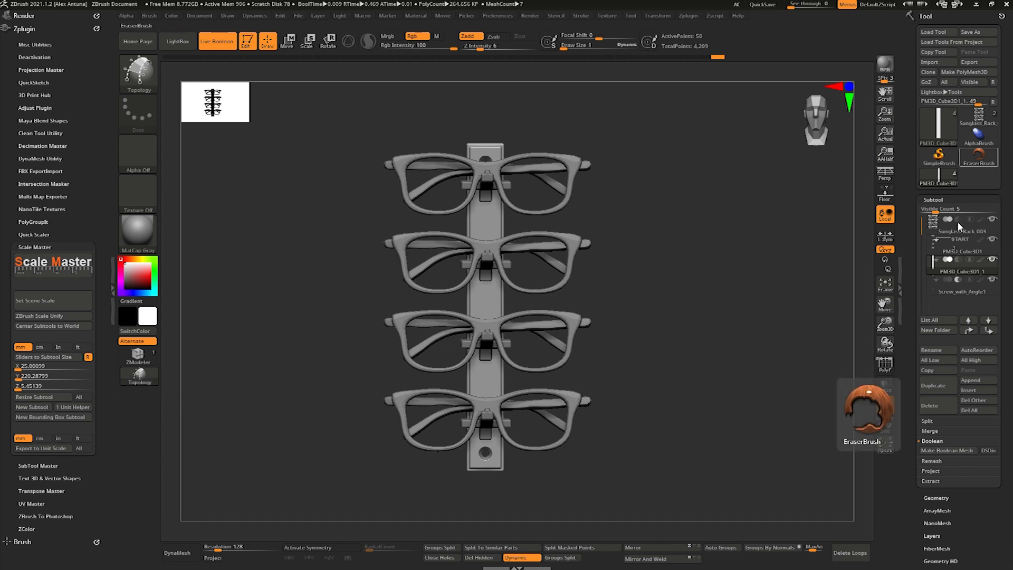
click(971, 122)
click(52, 386)
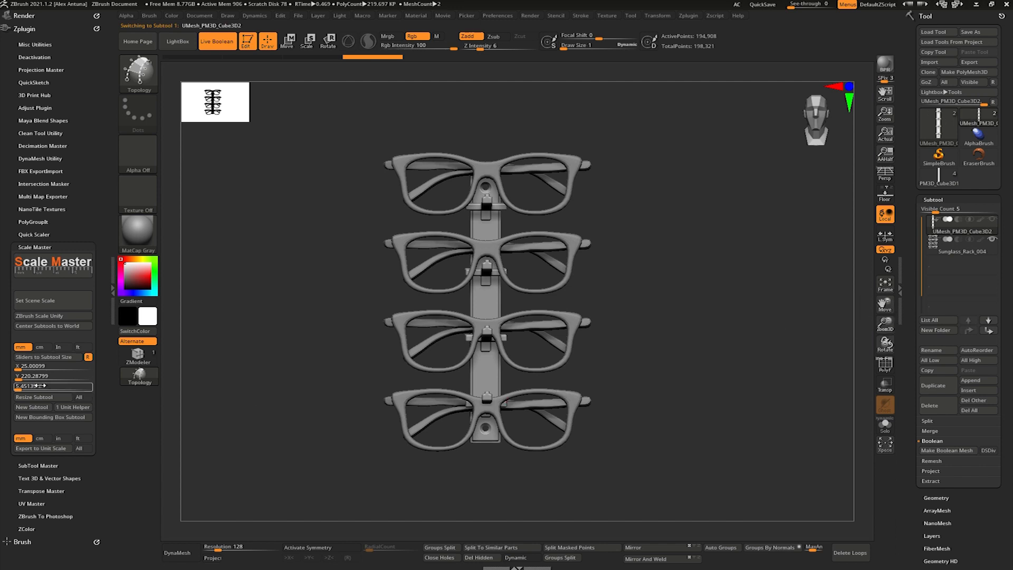
click(43, 359)
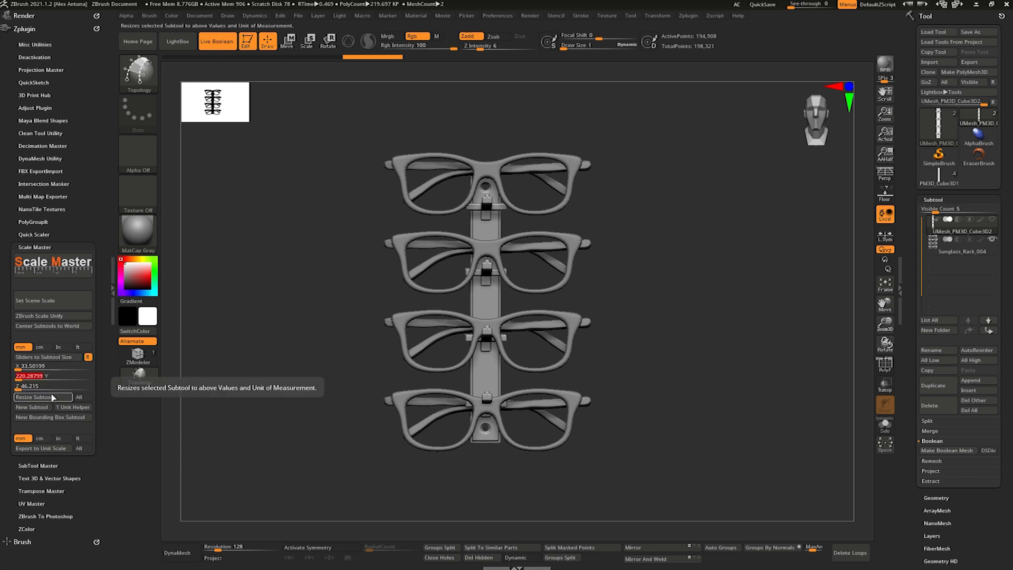
click(53, 397)
- Check the resized Boolean mesh against the appended glasses, leaving the mesh shown and the glasses subtool hidden
mouse_move(681, 313)
mouse_down()
mouse_move(650, 321)
mouse_move(682, 308)
mouse_up()
click(992, 219)
drag(696, 244, 739, 322)
click(993, 239)
click(993, 239)
click(993, 241)
- Turn on the polyframe display and inspect the wireframe around the Boolean mesh's upper brackets
key(shift+f)
drag(848, 335, 641, 274)
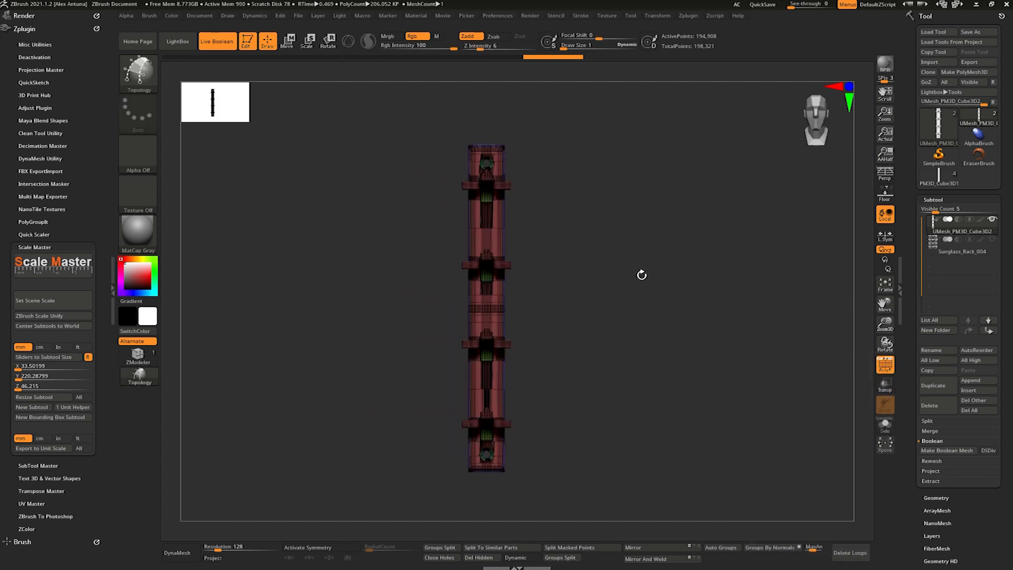
drag(555, 223, 586, 227)
alt+drag(585, 227, 669, 232)
- Close the Scale Master options and save the tool as Sunglass_Rack_003_Bool in the ZTool folder
click(42, 246)
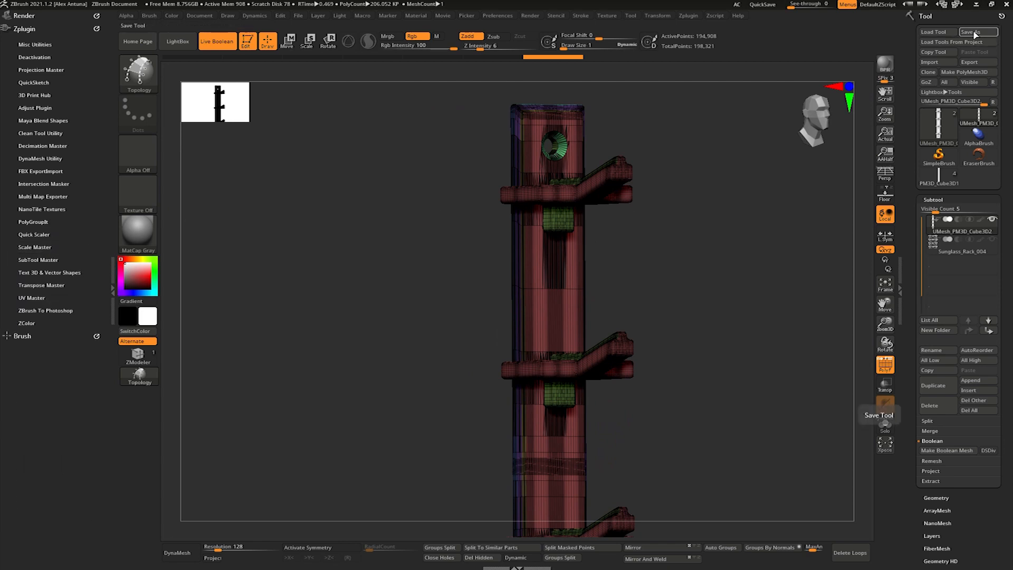
click(976, 33)
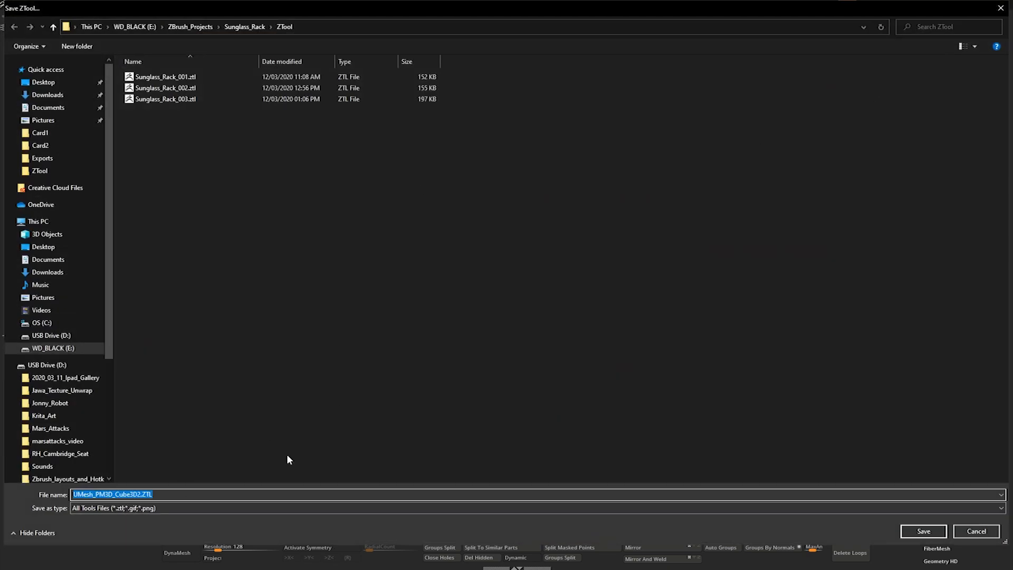
click(180, 99)
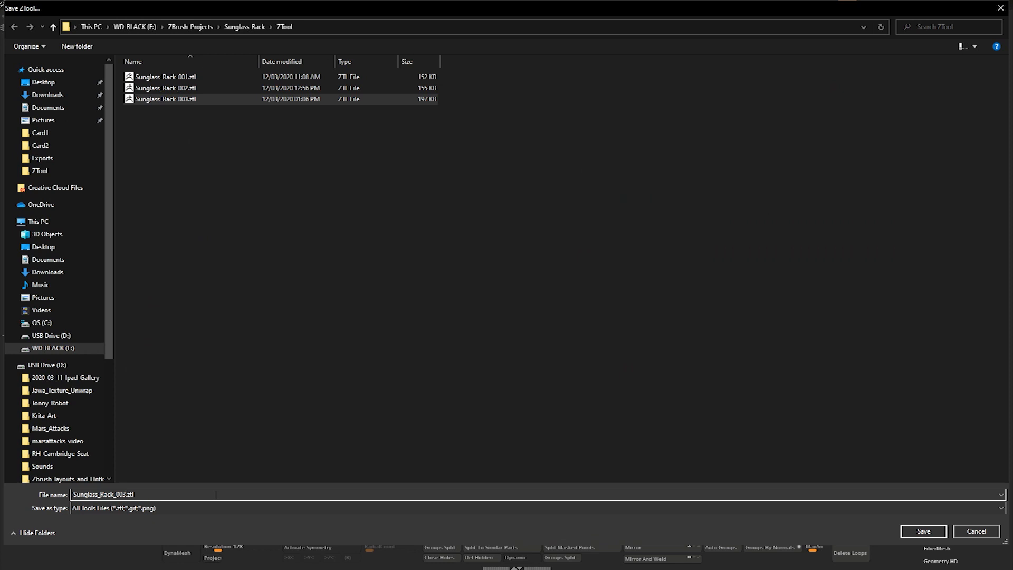
text(_Bool)
key(Return)
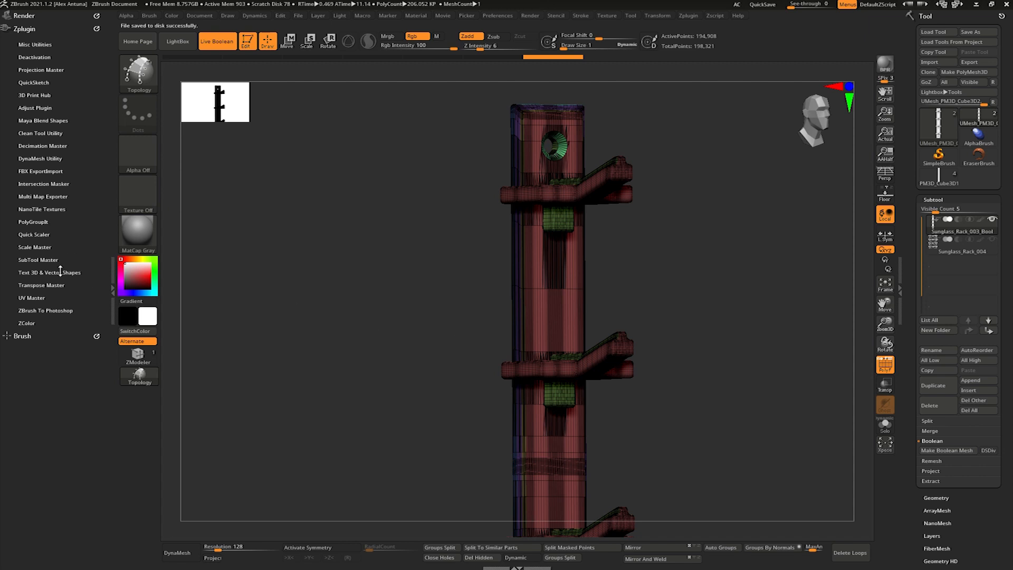
- Update the 3D Print Hub size ratios to 33.50 x 220.29 x 46.21 mm and check the Boolean mesh's volume
scroll(22, 213, down, 1)
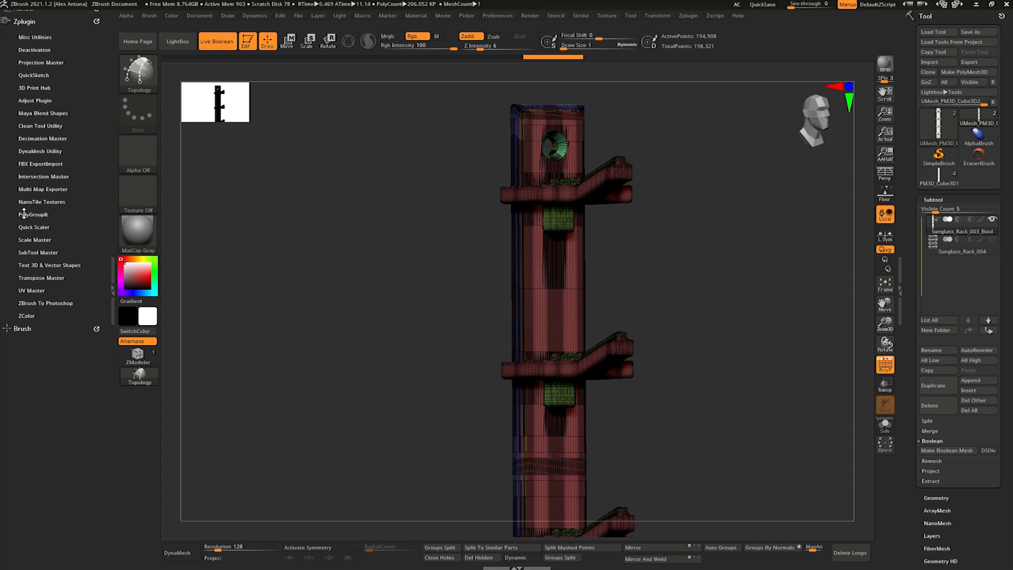
scroll(11, 231, up, 1)
click(32, 95)
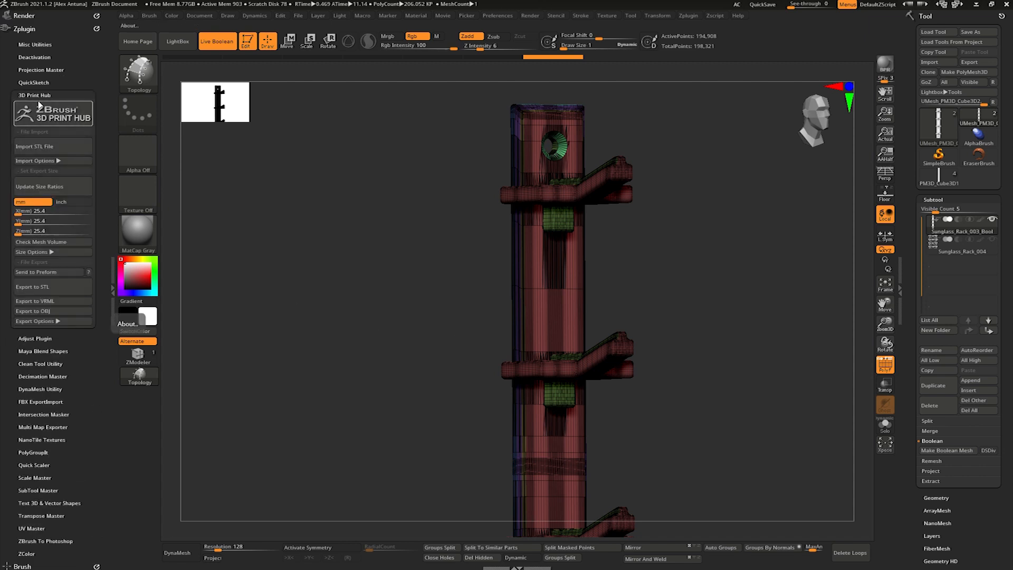
click(45, 186)
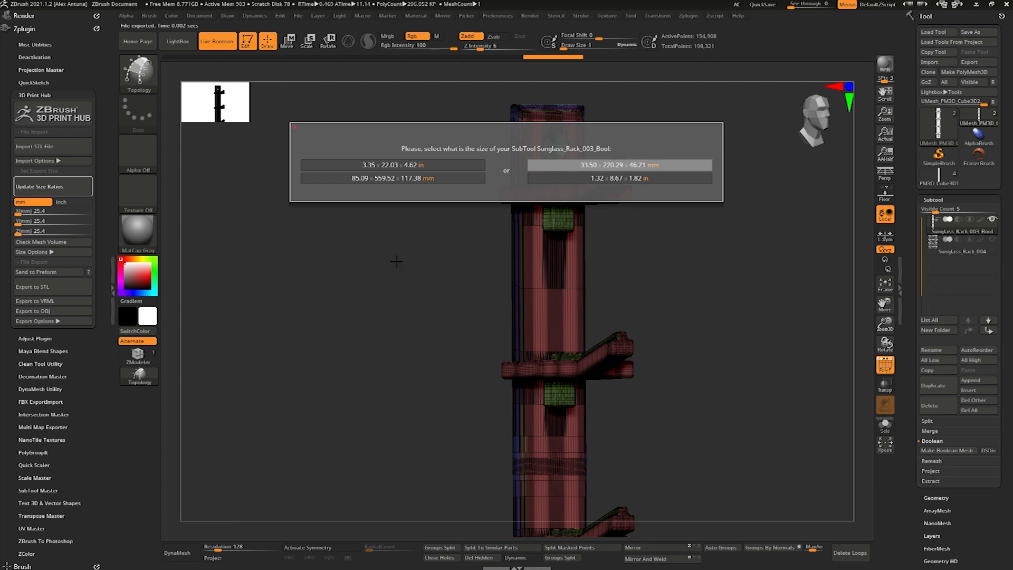
click(553, 165)
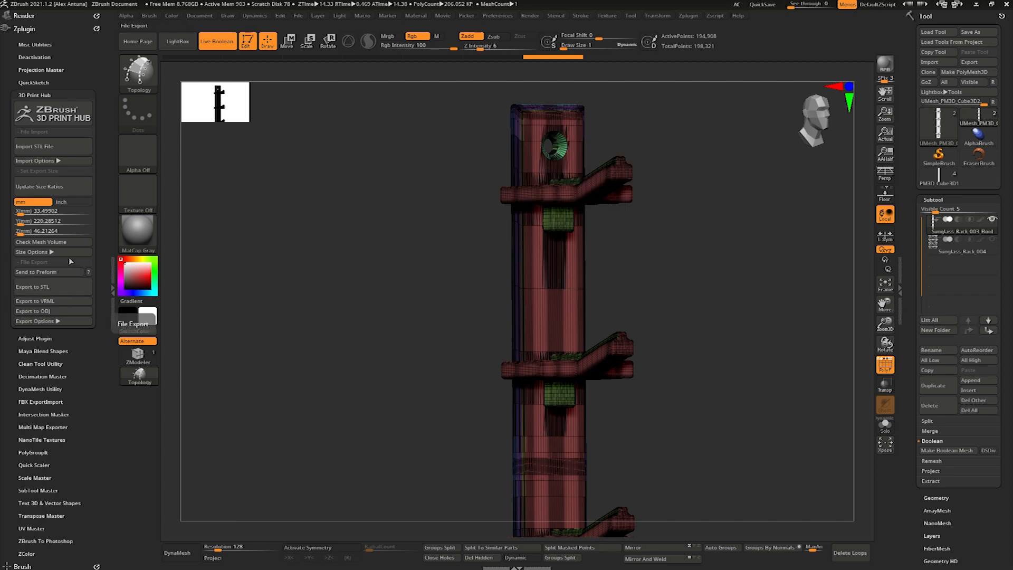
click(53, 242)
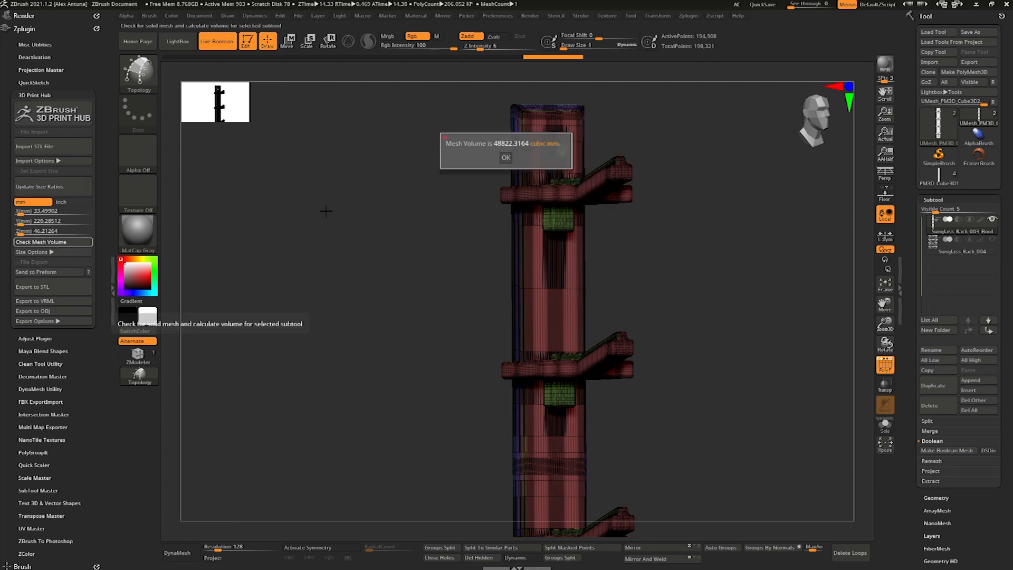
click(506, 158)
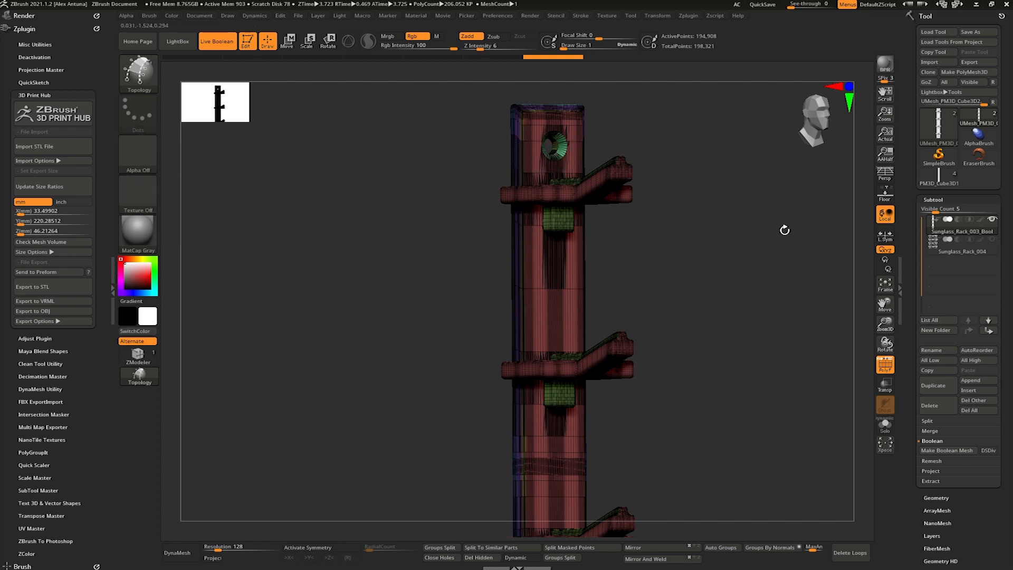
- Export the selected Boolean mesh as the binary STL file Sunglass_Rack_003_Bool.stl in the ZTool folder
click(973, 64)
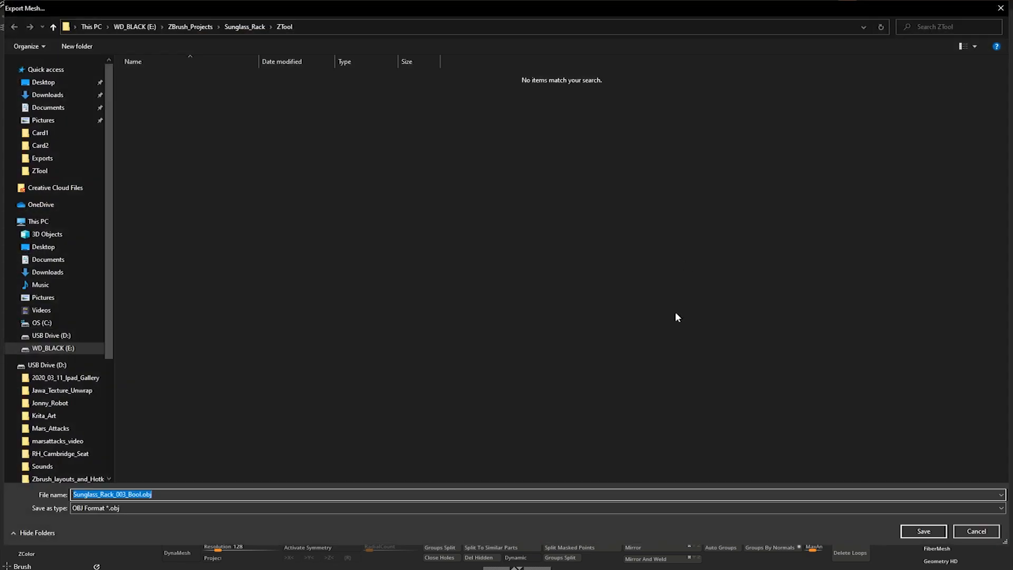
click(908, 506)
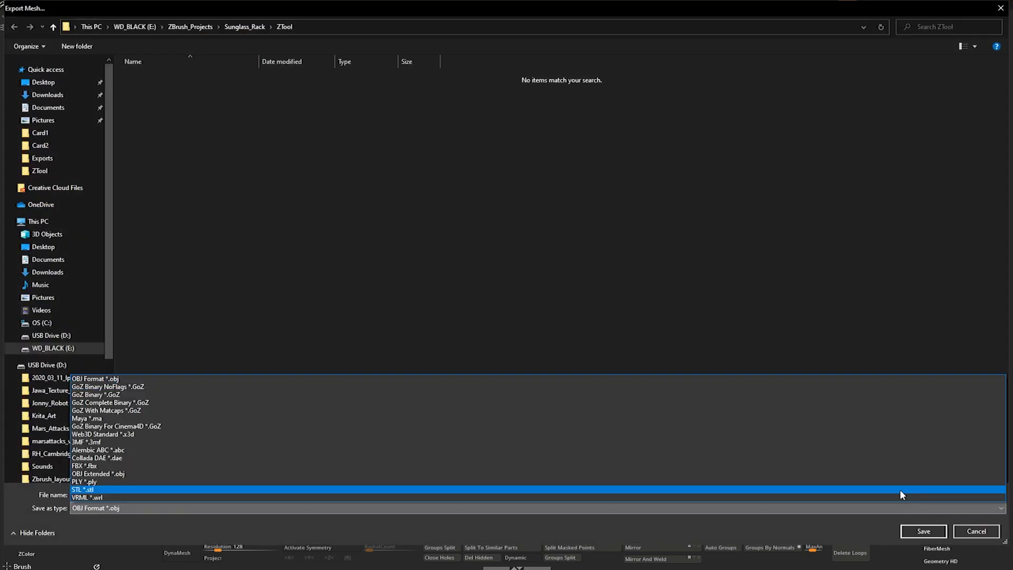
click(900, 489)
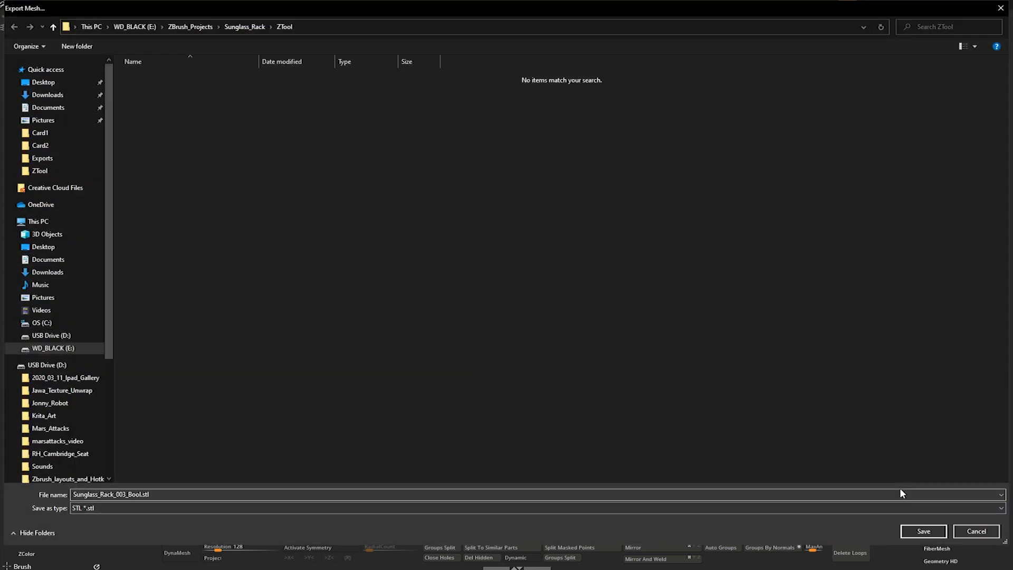
click(924, 531)
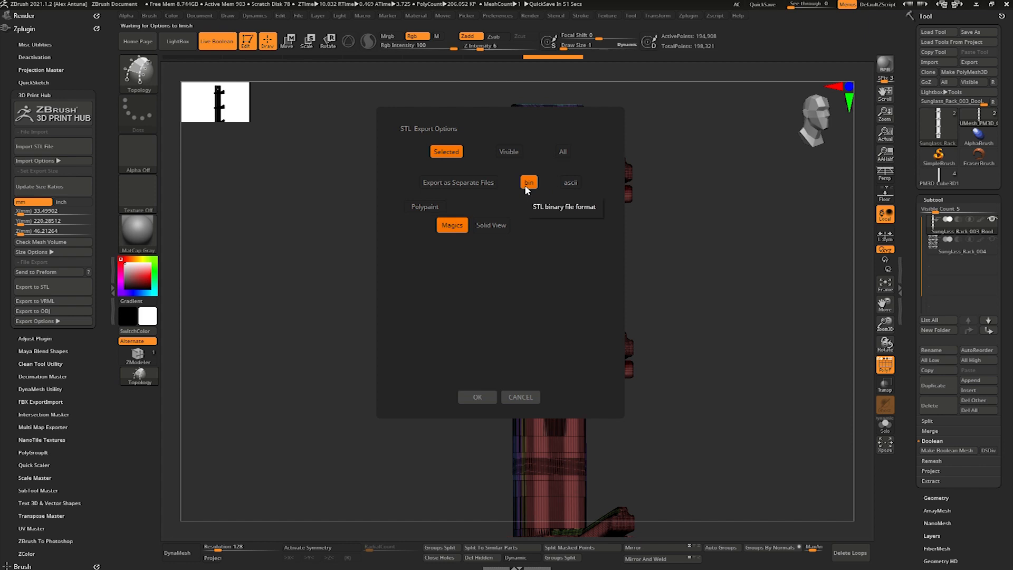
click(478, 397)
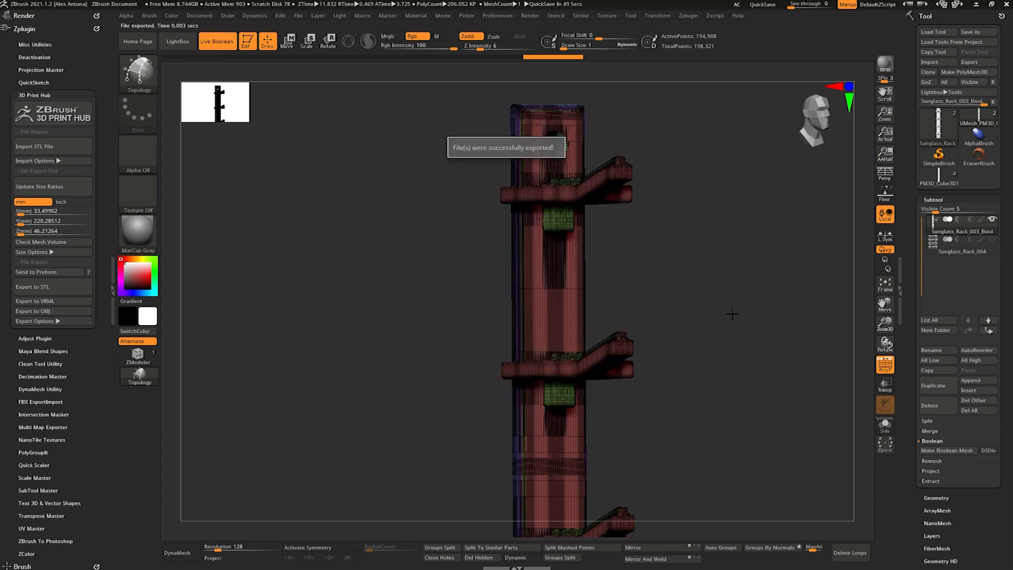
- Turn off the polyframe display and save the original tool containing the rack and glasses in the ZTool folder
click(886, 364)
mouse_move(743, 319)
mouse_down()
mouse_move(702, 328)
mouse_move(708, 278)
mouse_move(710, 318)
mouse_move(717, 301)
mouse_move(671, 307)
mouse_move(725, 316)
mouse_move(711, 307)
mouse_move(727, 294)
mouse_up()
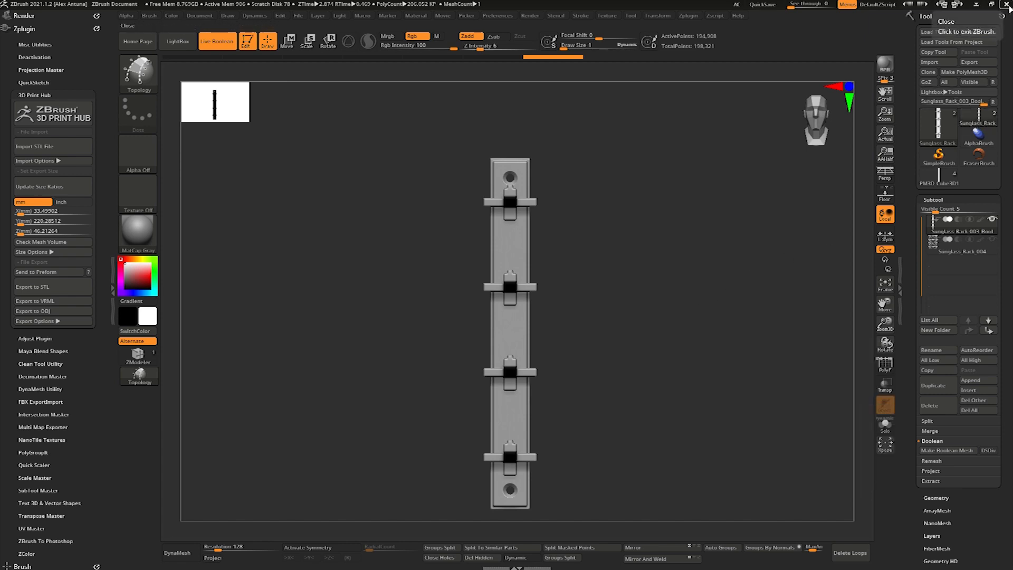
click(942, 175)
click(972, 34)
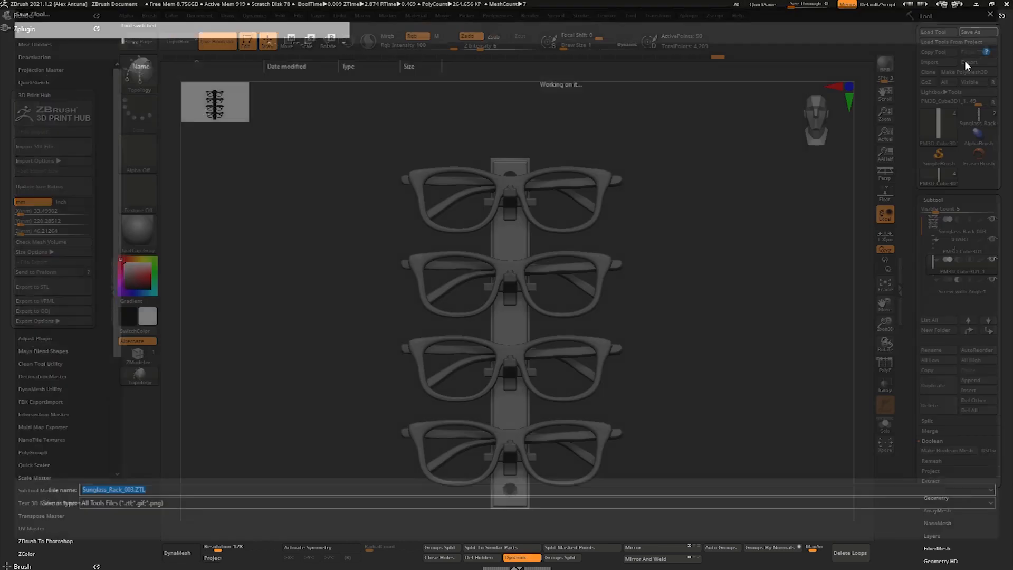
click(165, 99)
click(924, 531)
click(525, 281)
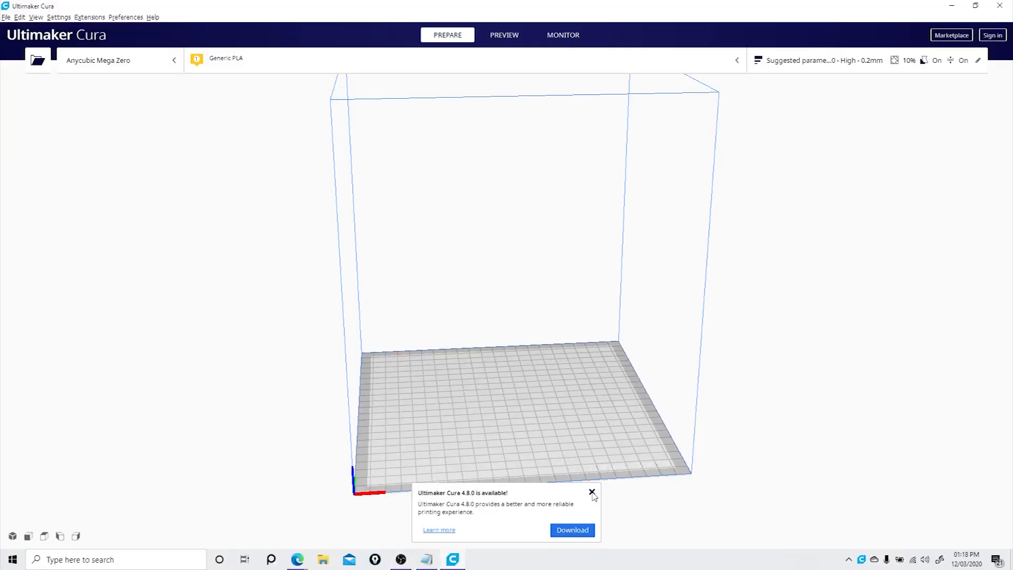
- Switch to Ultimaker Cura, dismiss the update notice, and open Sunglass_Rack_003_Bool.stl from the Sunglass_Rack project's ZTool folder
click(591, 492)
right_drag(743, 335, 429, 183)
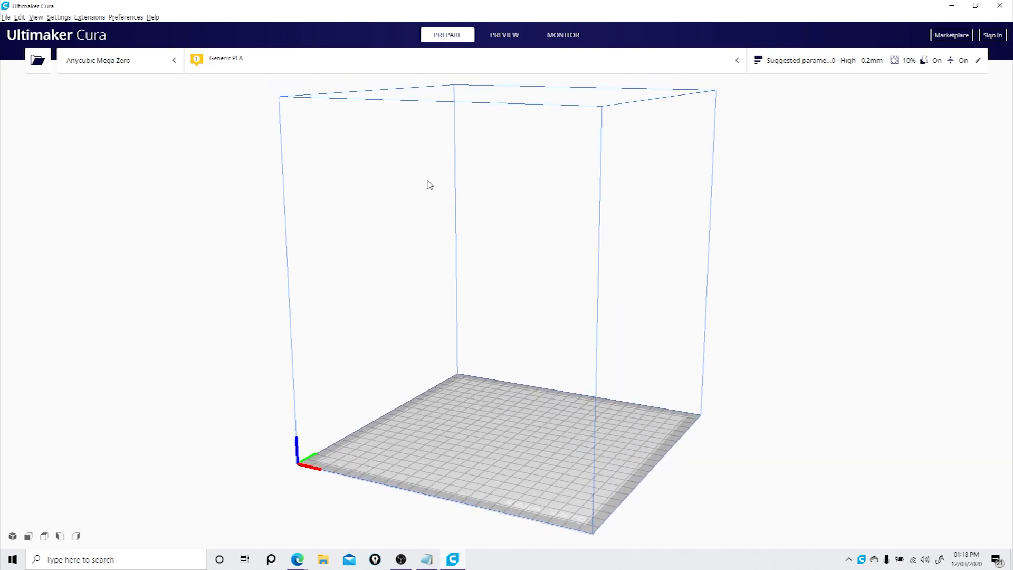
click(7, 17)
click(32, 39)
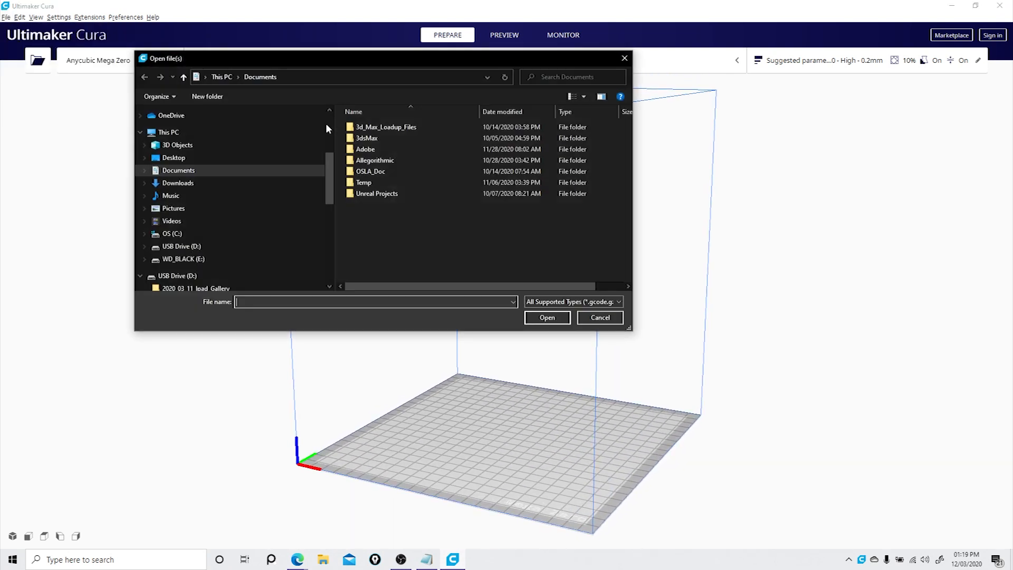
click(291, 258)
double_click(390, 215)
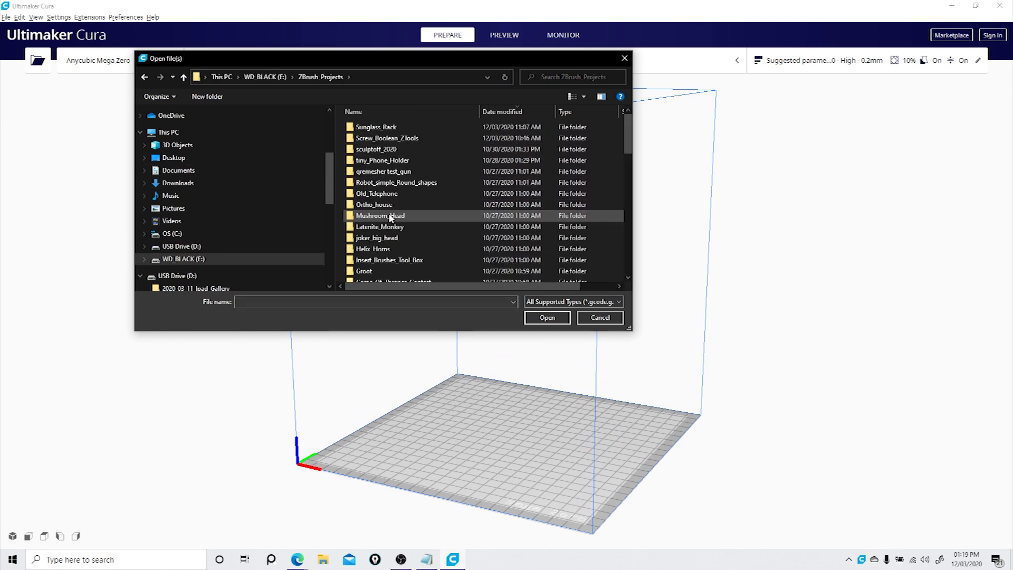
double_click(437, 125)
double_click(431, 126)
click(434, 126)
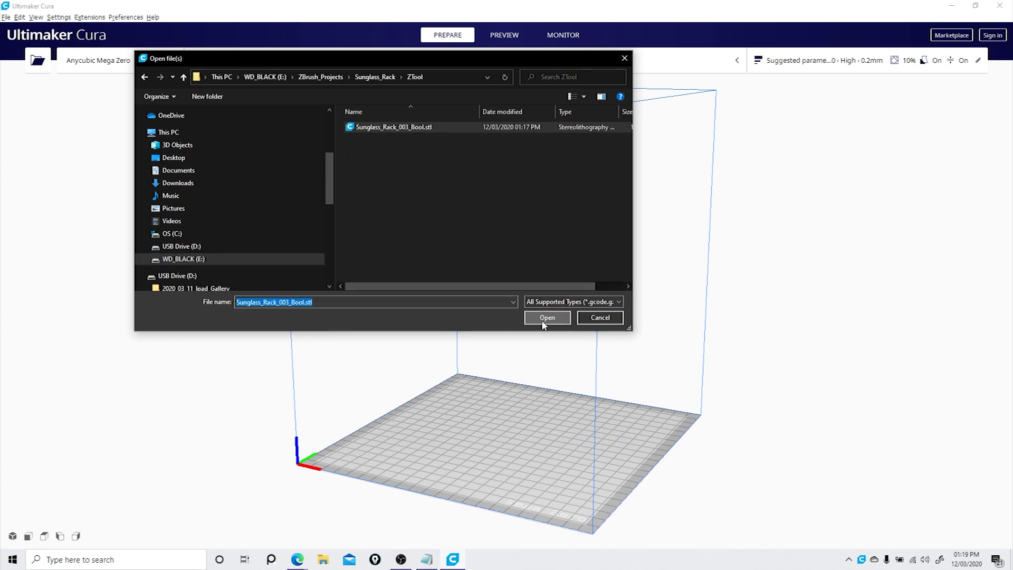
click(543, 321)
- Rotate the rack around its vertical axis so it lies diagonally across the build plate
right_drag(595, 258, 682, 294)
right_drag(477, 336, 542, 300)
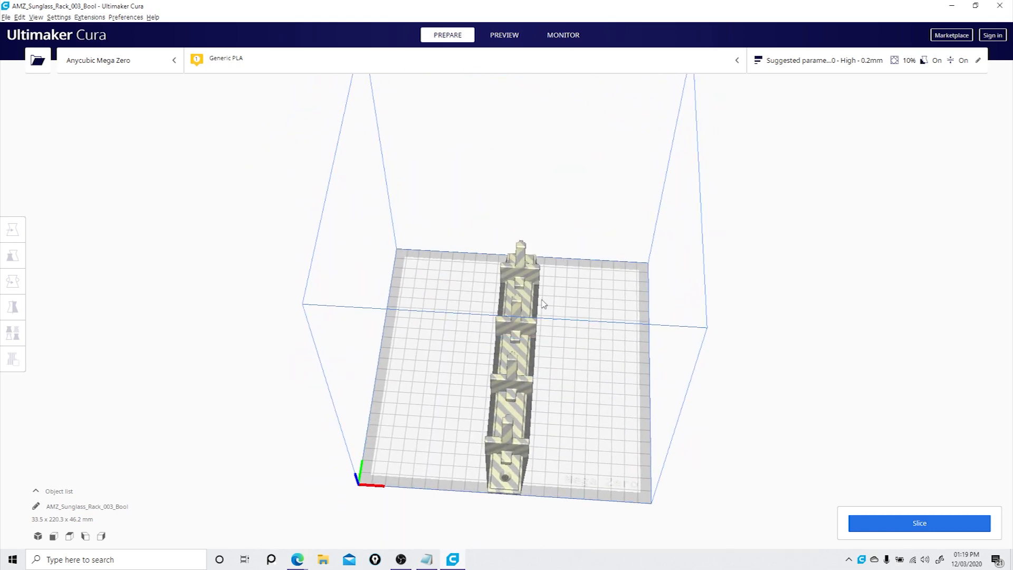
key(ctrl+a)
click(12, 282)
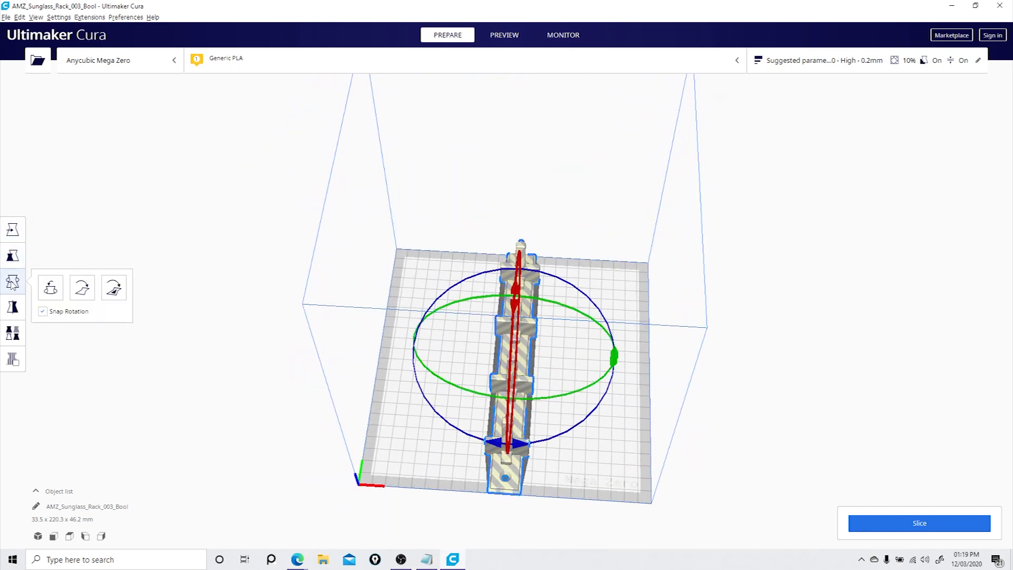
right_drag(614, 406, 579, 361)
drag(573, 446, 507, 450)
right_drag(507, 449, 440, 343)
click(440, 343)
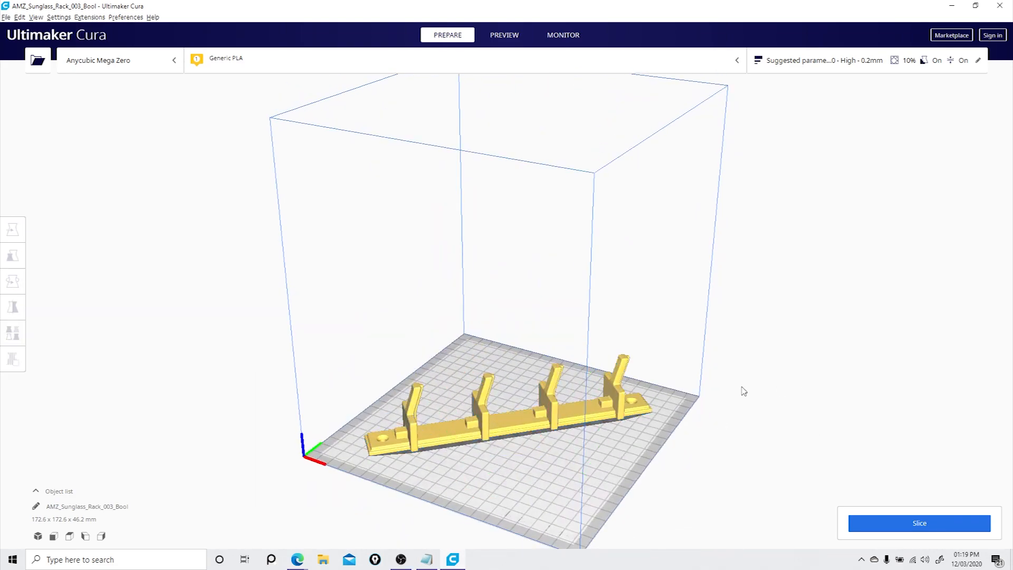
- Review the print settings, keep support placement at Everywhere, and slice the rack
right_drag(780, 389, 647, 405)
right_drag(780, 384, 744, 403)
click(865, 61)
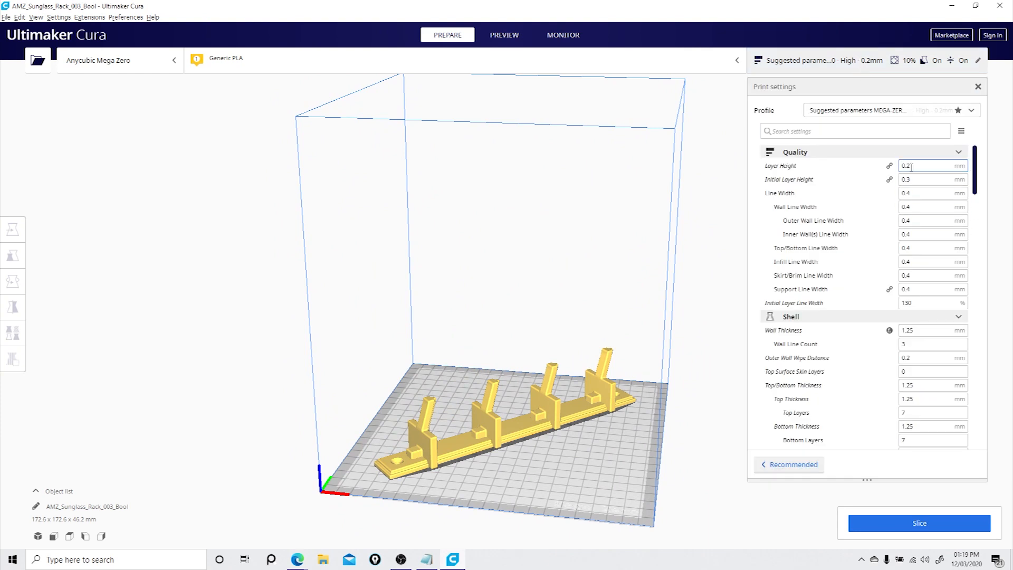
drag(974, 190, 960, 341)
scroll(961, 341, down, 10)
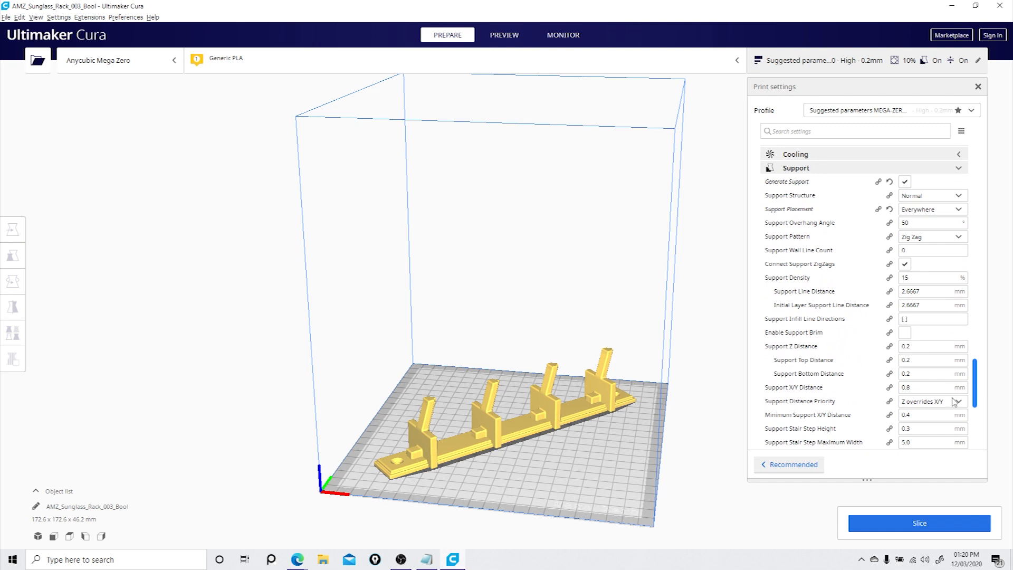
click(955, 195)
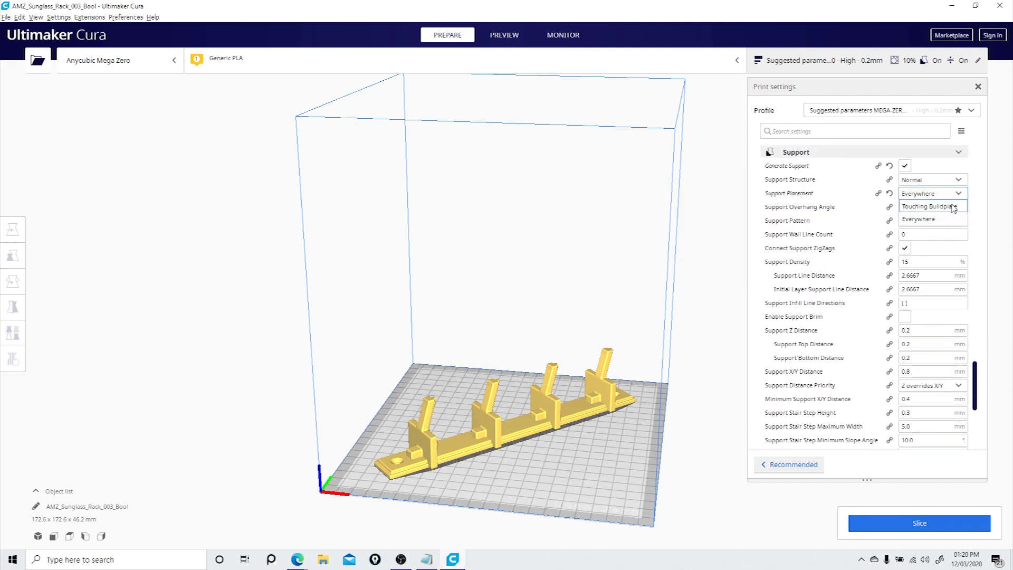
click(851, 523)
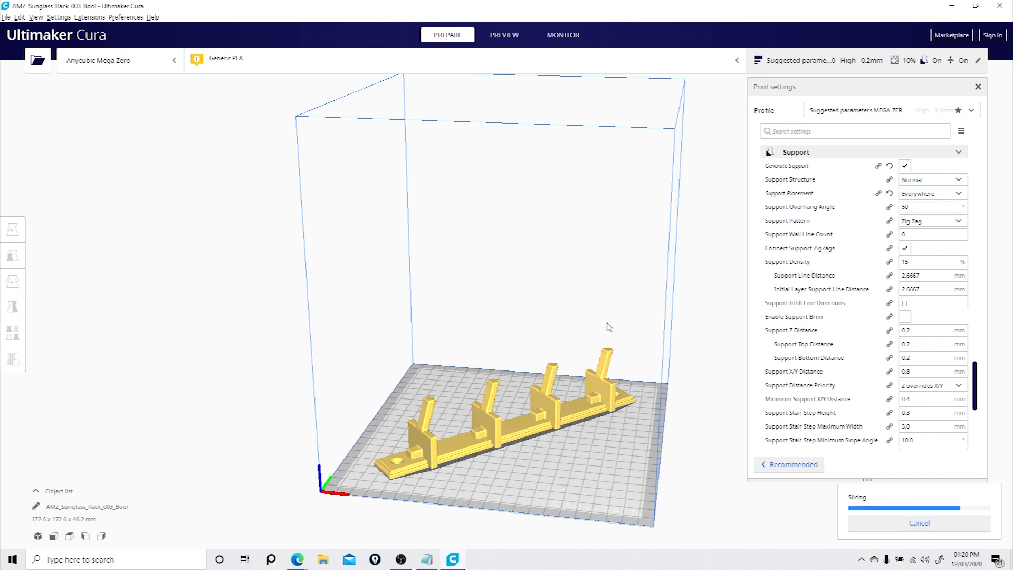
- Open the layer preview of the sliced rack and play the toolpath simulation
right_drag(608, 327, 891, 537)
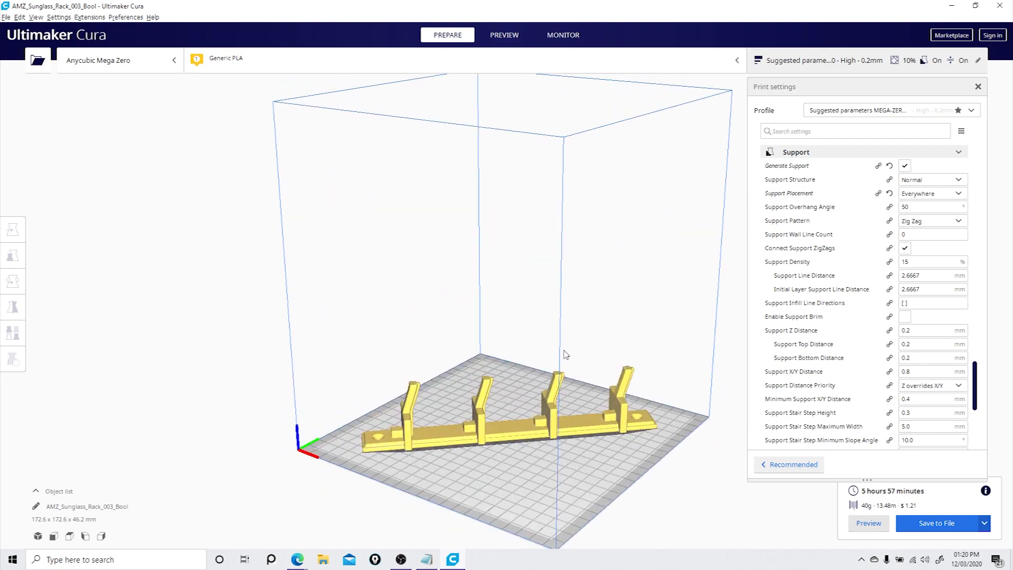
right_drag(554, 350, 562, 324)
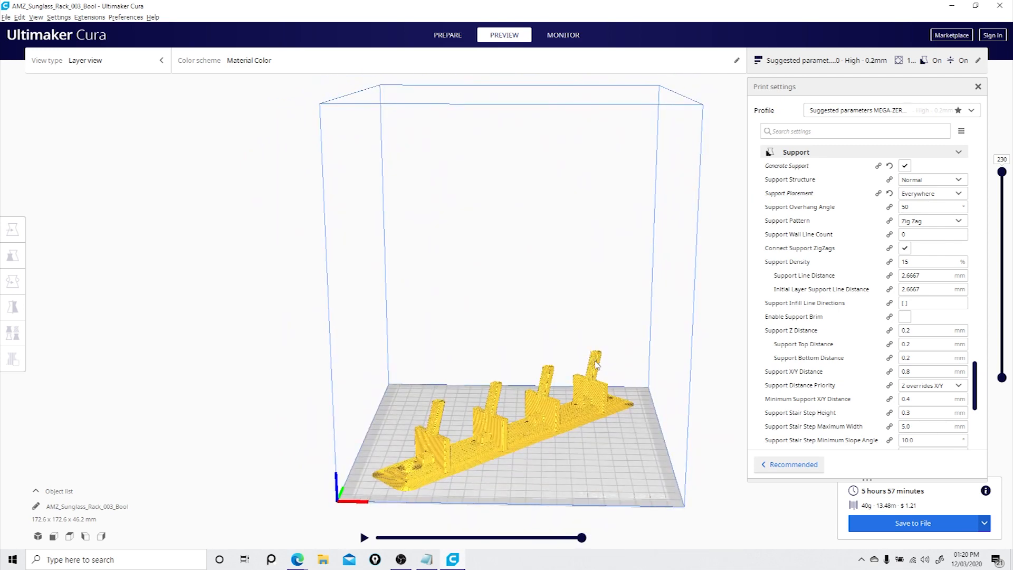
scroll(547, 401, up, 4)
middle_drag(556, 437, 546, 274)
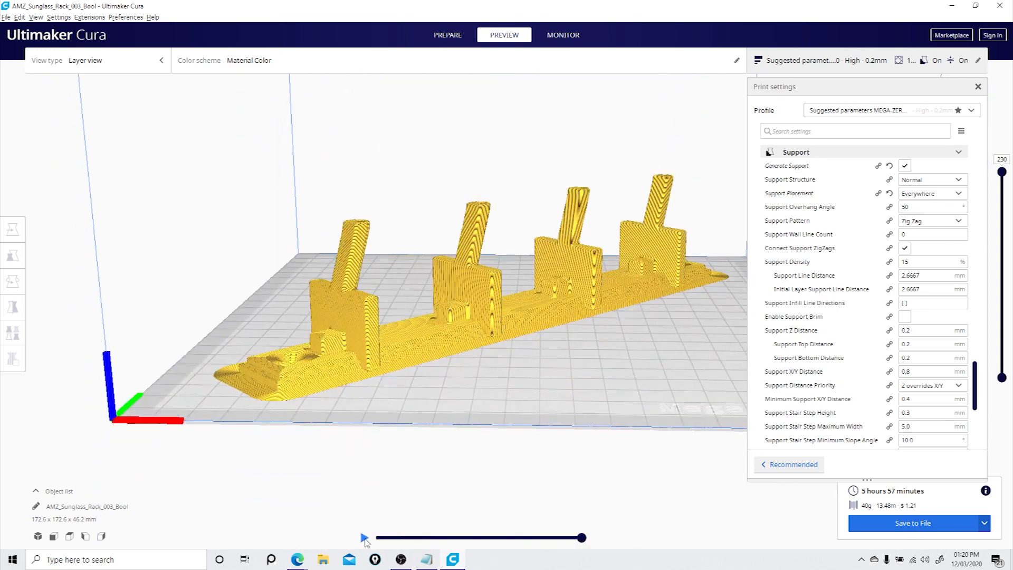
click(364, 539)
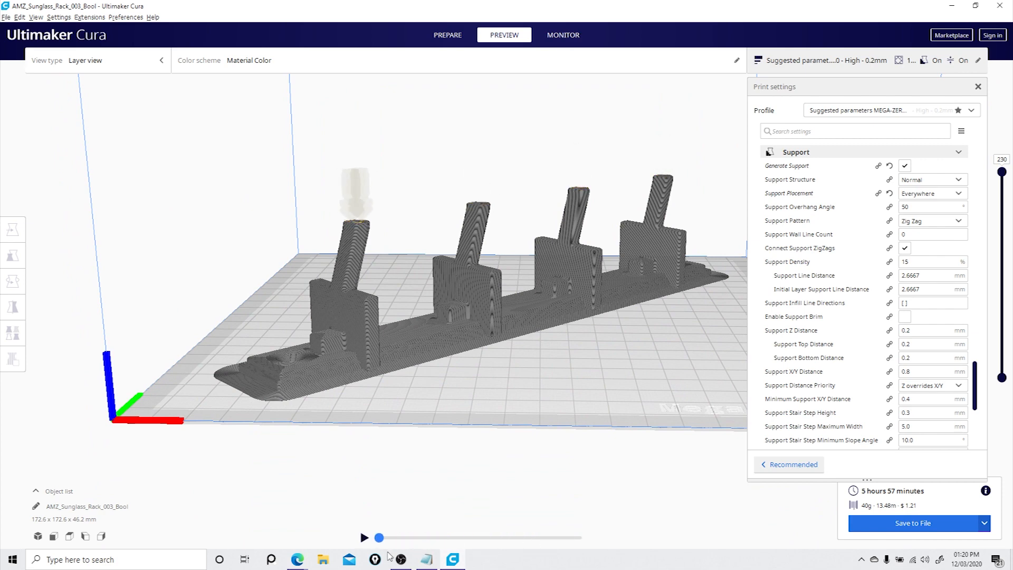
- Step through the lower layers up to layer 34 in the preview and examine the rack base's toolpaths
drag(1002, 173, 1002, 352)
right_drag(472, 311, 493, 344)
mouse_move(577, 540)
mouse_down()
mouse_move(378, 541)
mouse_move(582, 538)
mouse_up()
drag(1004, 354, 1006, 341)
mouse_move(583, 537)
mouse_down()
mouse_move(381, 538)
mouse_move(570, 527)
mouse_up()
drag(1003, 342, 1005, 332)
drag(582, 537, 525, 537)
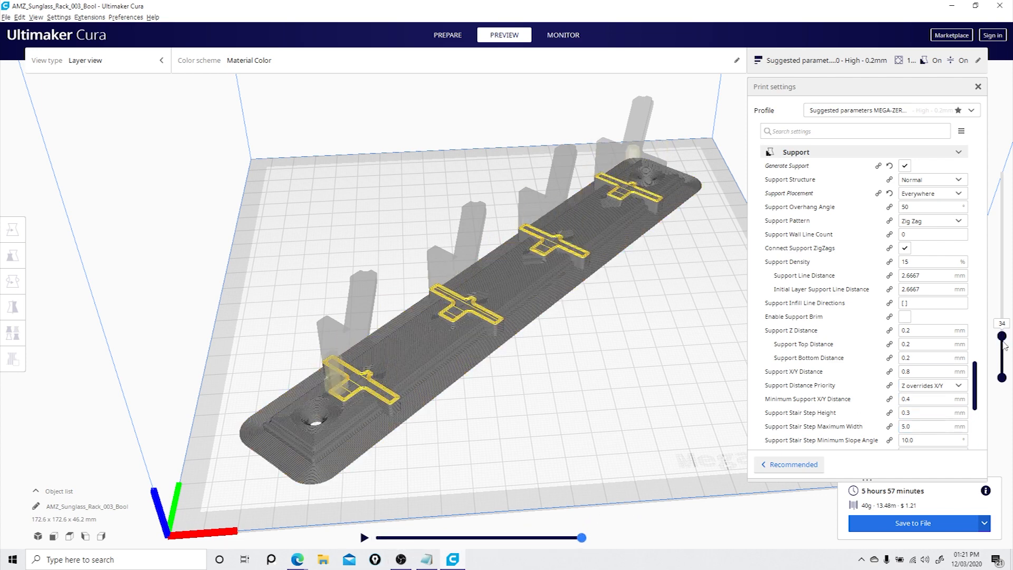
- Raise the preview to layer 47 and examine a bracket's walls and infill partway through the layer up close
drag(1005, 345, 1003, 325)
drag(582, 537, 410, 538)
scroll(384, 404, up, 10)
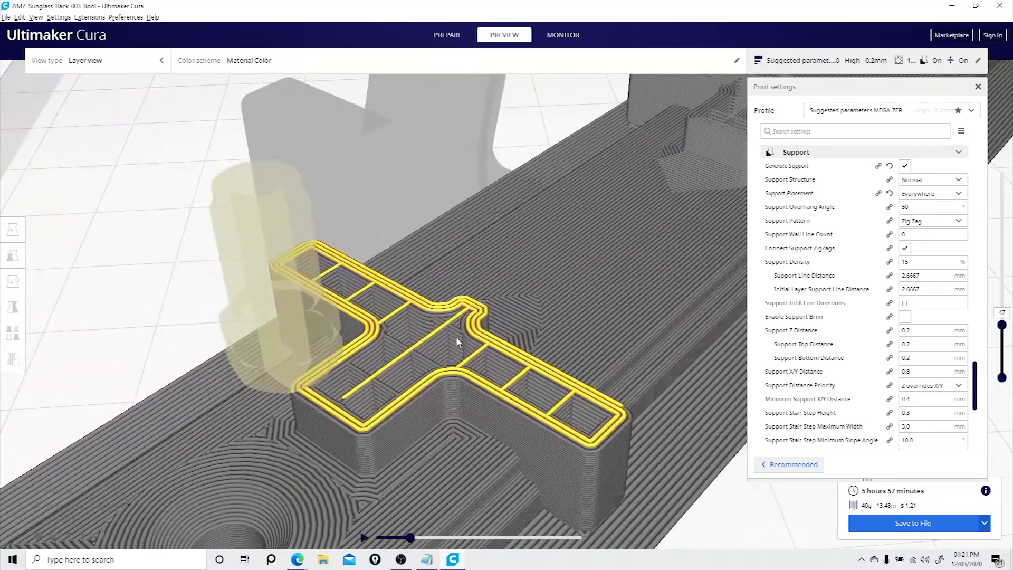
right_drag(456, 337, 564, 347)
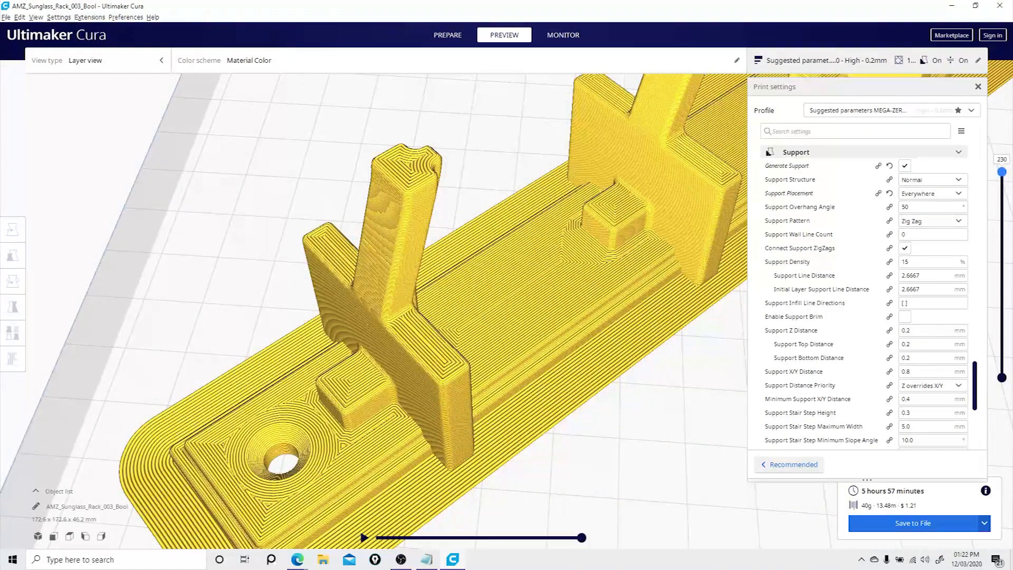
- Set the infill density to 15%, re-slice the rack, and preview its infill up to layer 31
drag(1002, 166, 1002, 354)
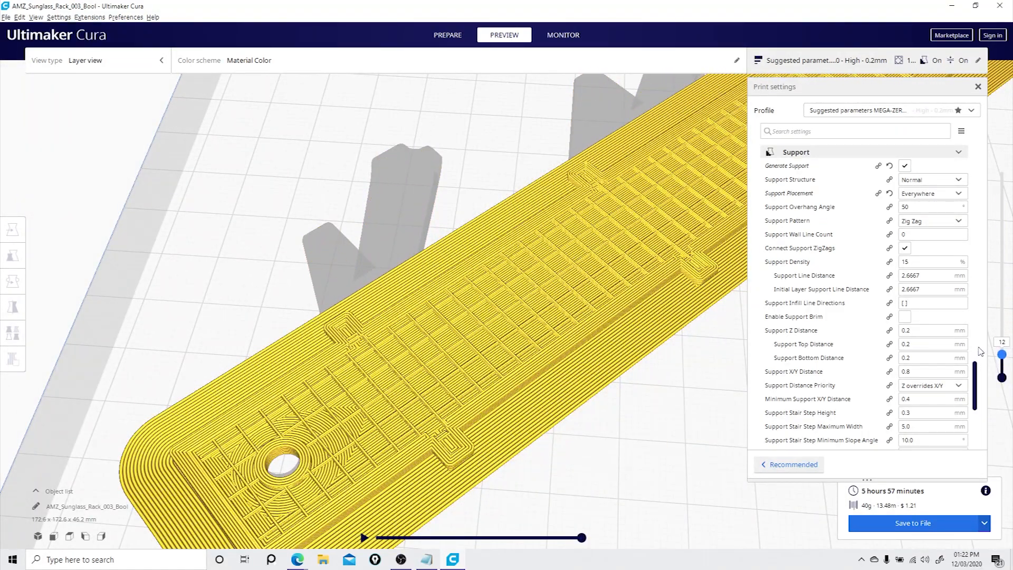
scroll(977, 349, up, 15)
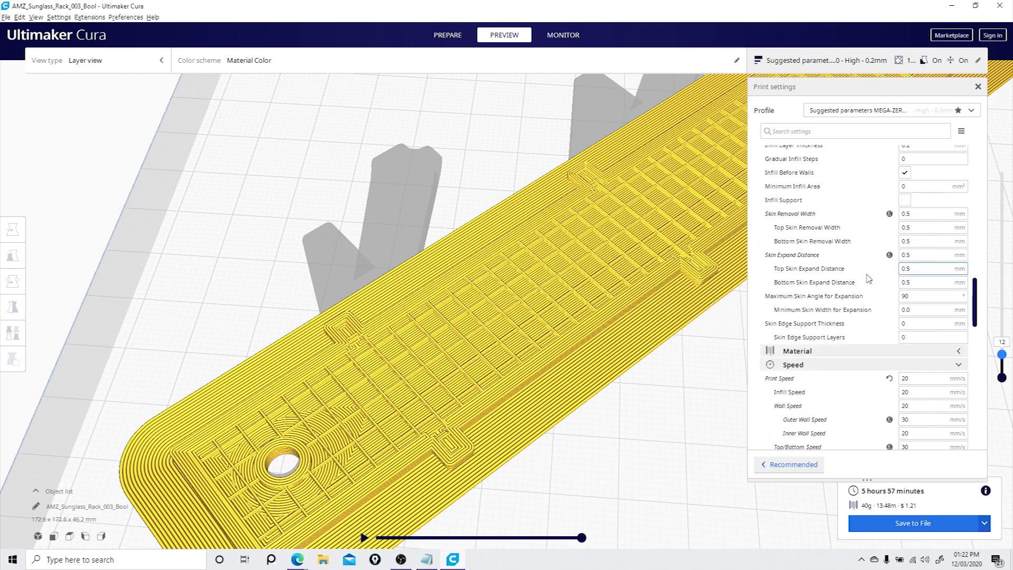
double_click(926, 244)
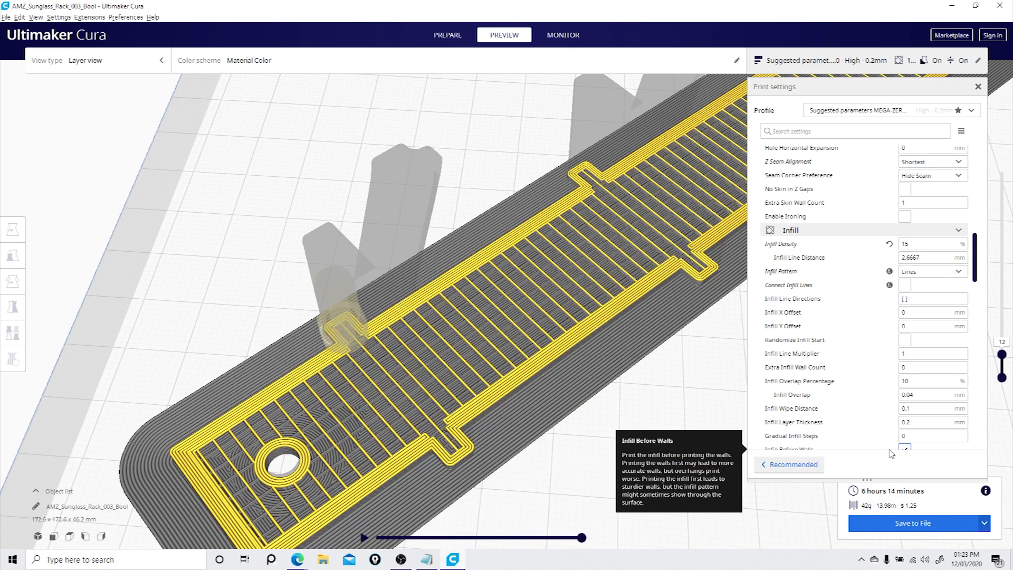
drag(1002, 354, 1000, 330)
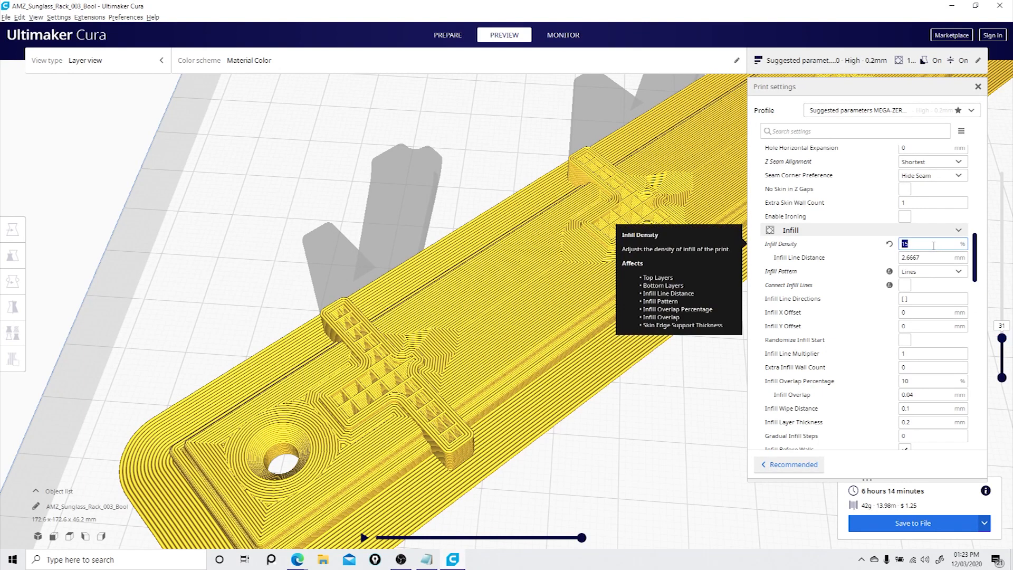
- Set the infill density to 20%, re-slice the rack, and raise the layer preview to layer 96
text(20)
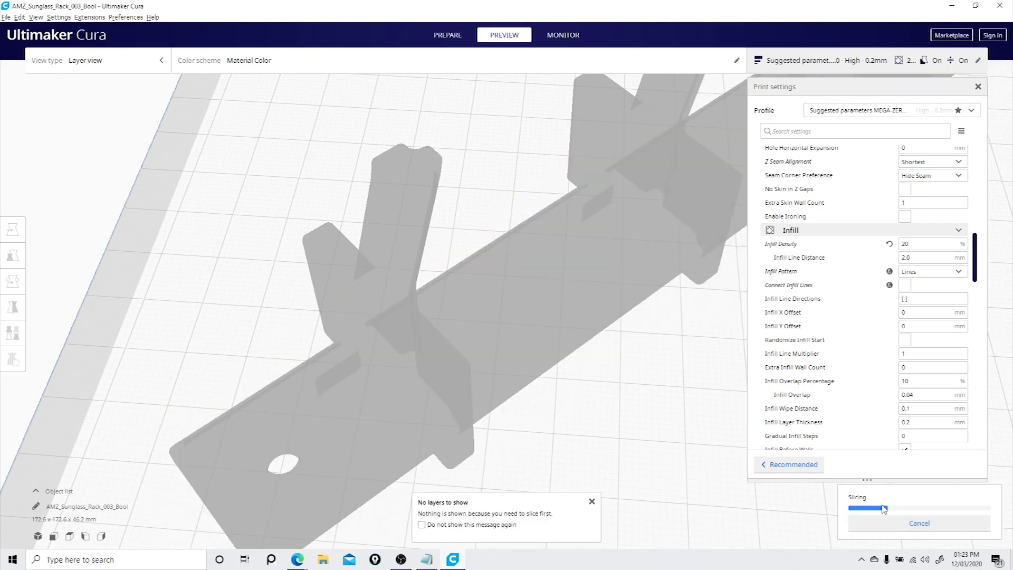
mouse_move(855, 409)
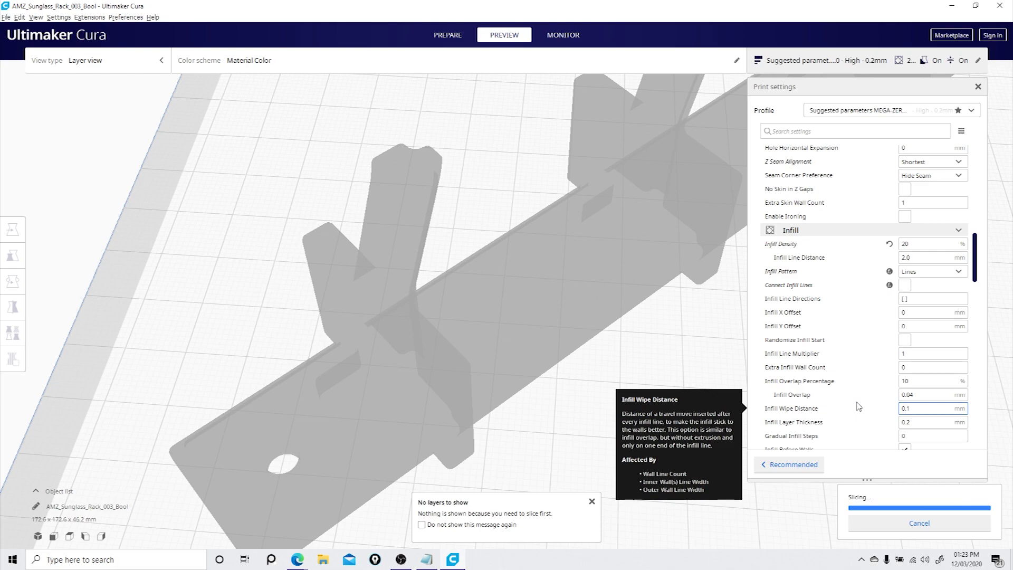
drag(1002, 342, 1002, 284)
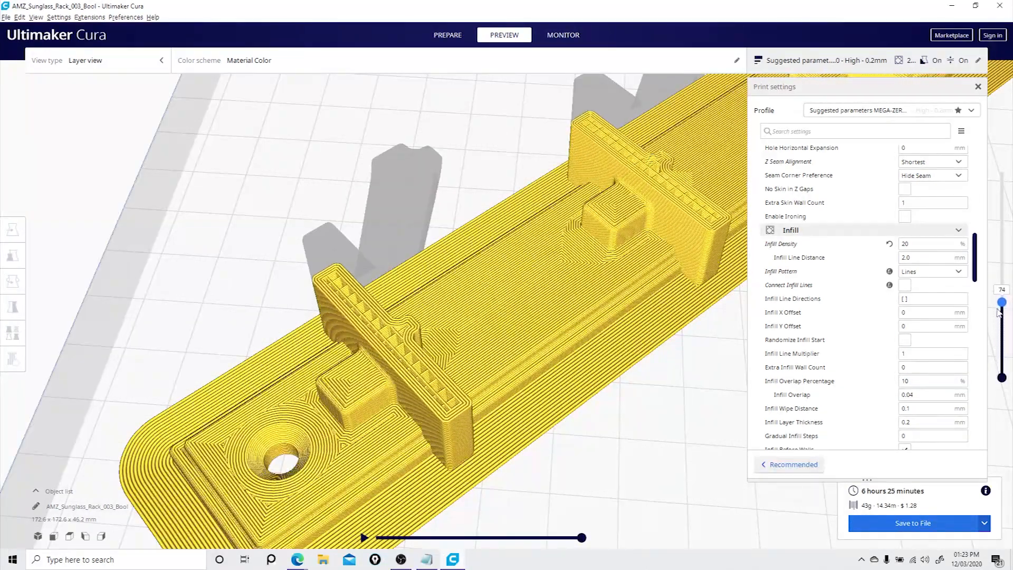
- Change the infill pattern to Gyroid, re-slice the rack, and preview its base infill at layer 17
click(948, 276)
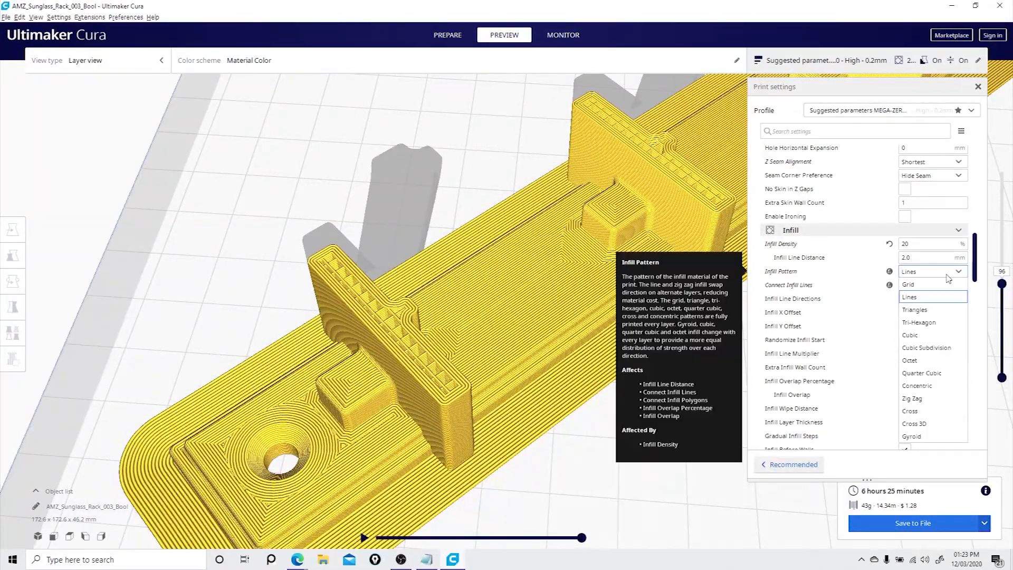
click(942, 436)
click(895, 528)
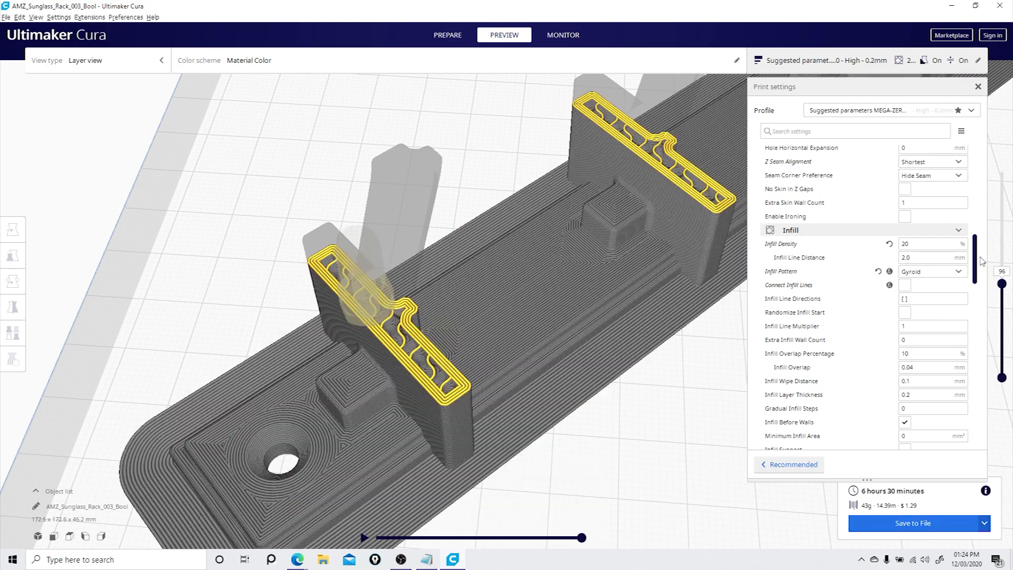
drag(1002, 284, 1001, 248)
drag(995, 311, 987, 361)
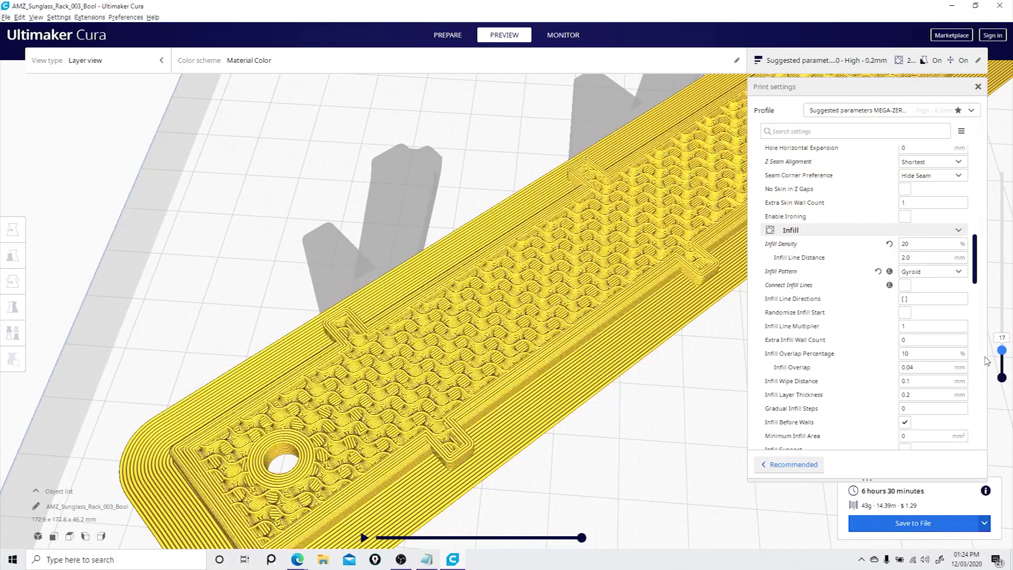
- Examine the gyroid infill up close and raise the layer preview to the full rack
right_drag(554, 411, 569, 347)
scroll(670, 357, up, 5)
scroll(569, 347, down, 3)
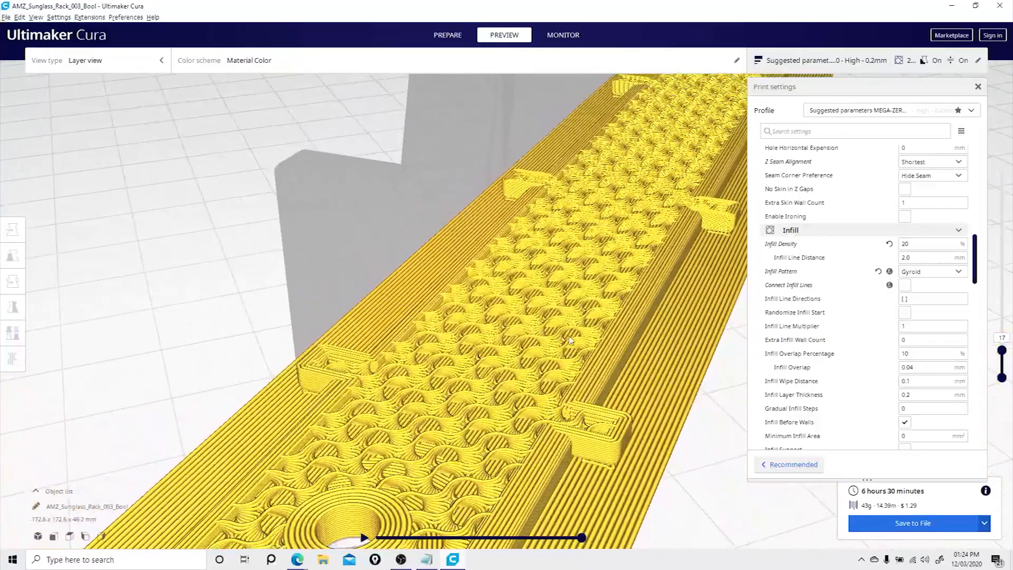
drag(1001, 353, 1008, 177)
right_drag(554, 235, 758, 312)
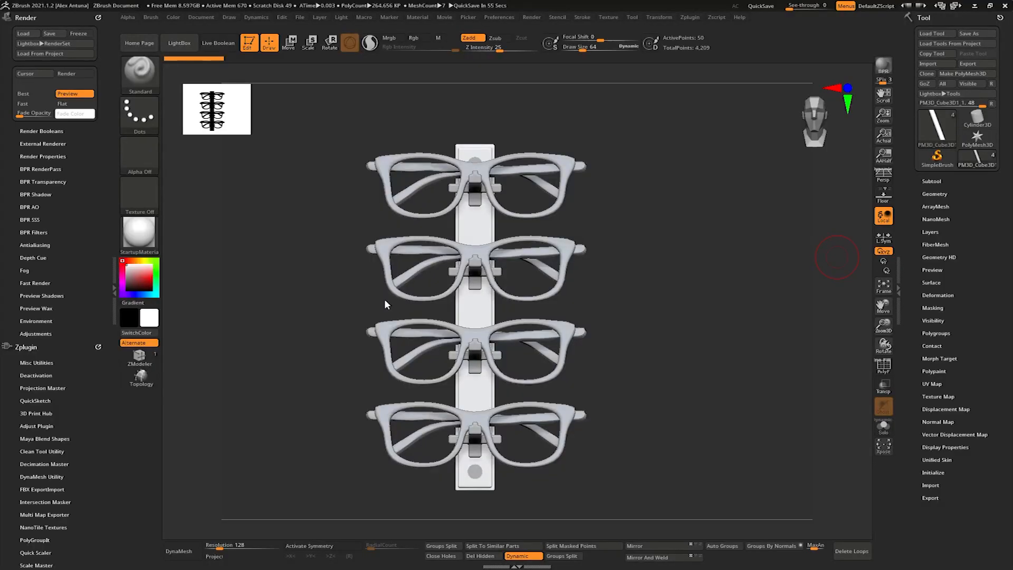
- Switch to ZBrush, show the bracket's polyframe, turn off its Dynamic Subdiv, and reduce the draw size to 17
click(885, 372)
mouse_move(655, 401)
alt+right_down()
mouse_move(681, 327)
mouse_move(676, 380)
mouse_move(559, 322)
mouse_move(674, 318)
mouse_move(502, 316)
mouse_move(536, 318)
alt+right_up()
click(933, 193)
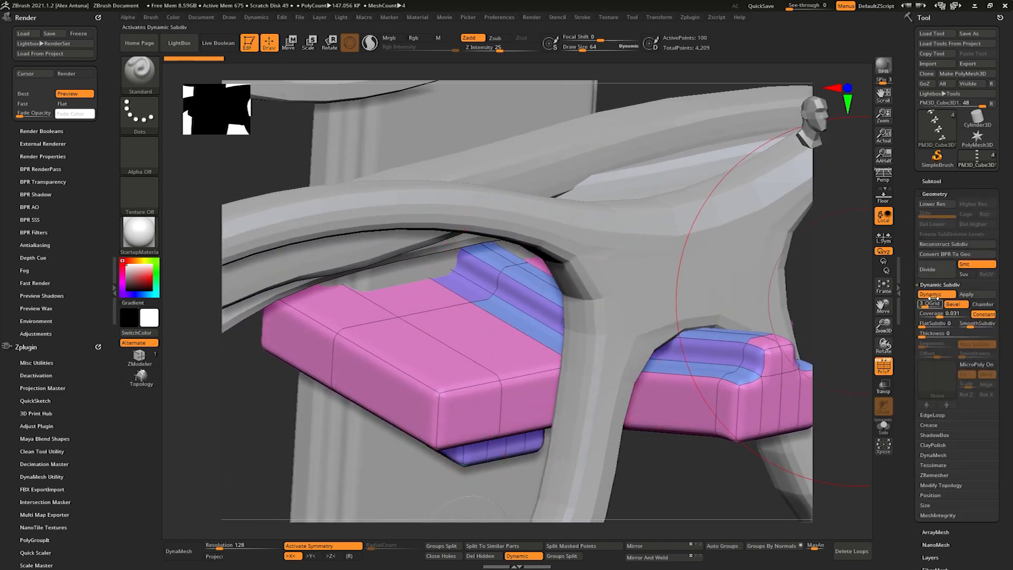
click(932, 294)
key(s)
drag(480, 267, 474, 266)
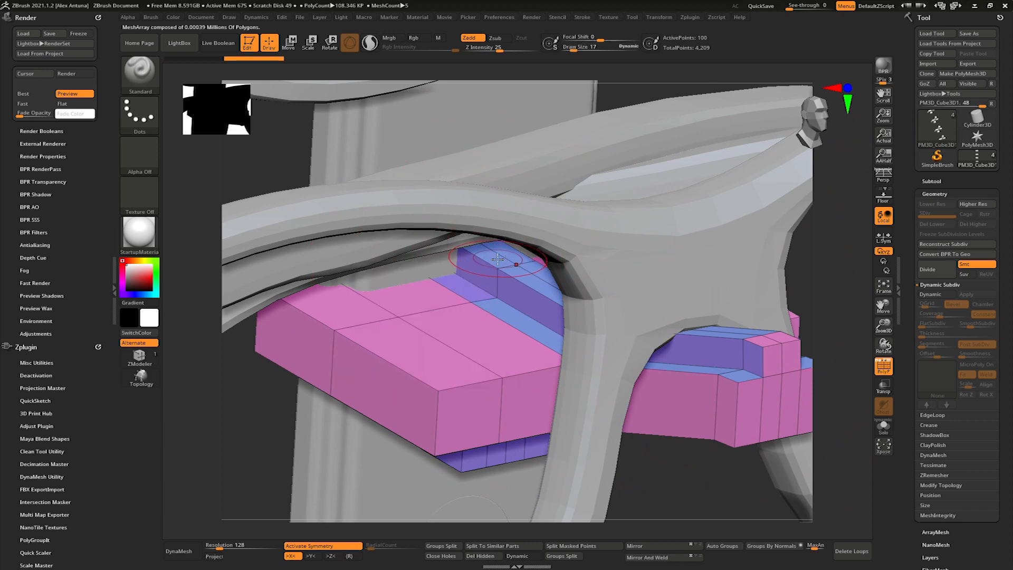
- Remove the raised sections from the bracket with the ZModeler brush, leaving a flat arm and crossbar
click(140, 358)
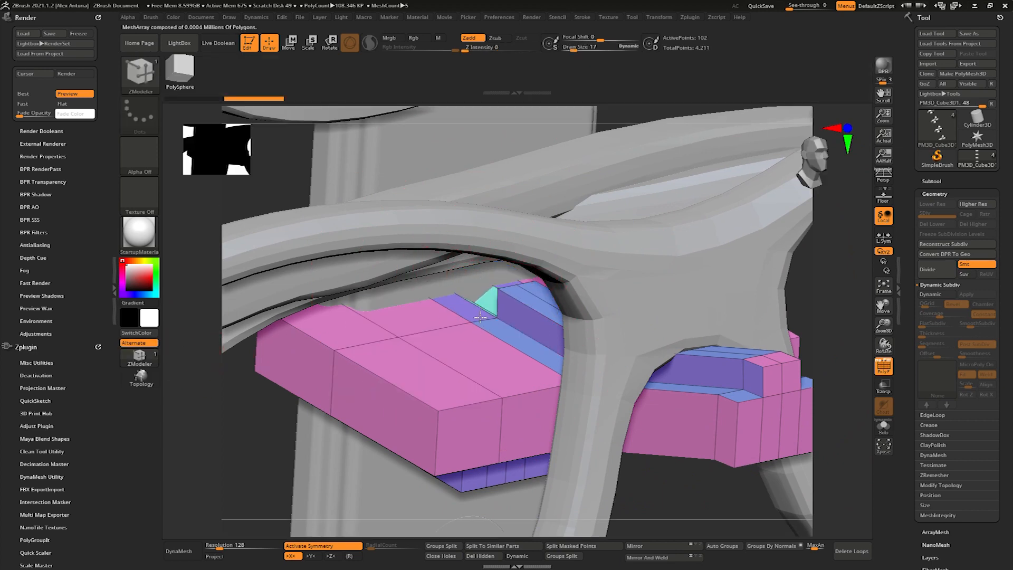
right_drag(588, 298, 590, 319)
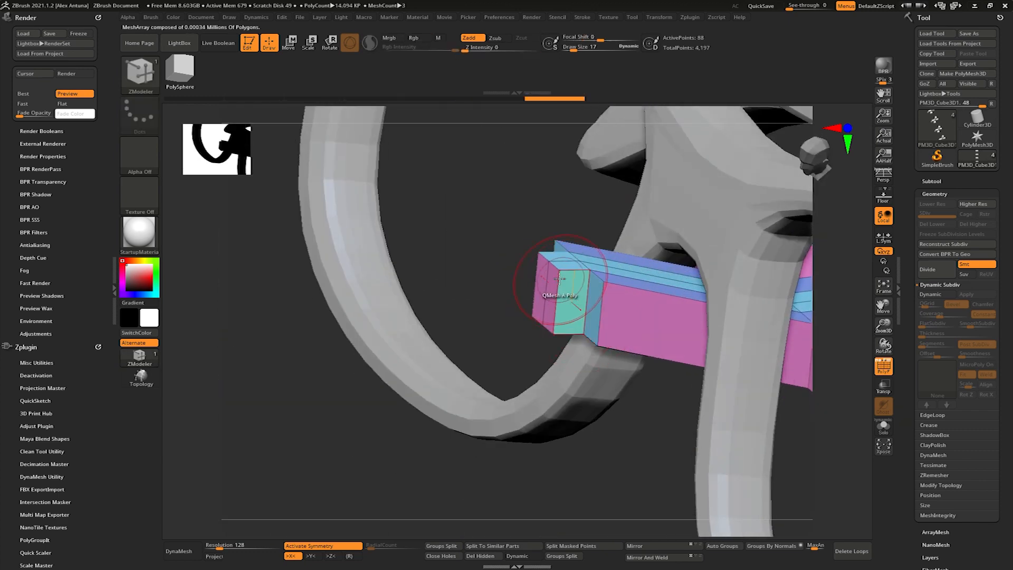
right_drag(556, 372, 525, 303)
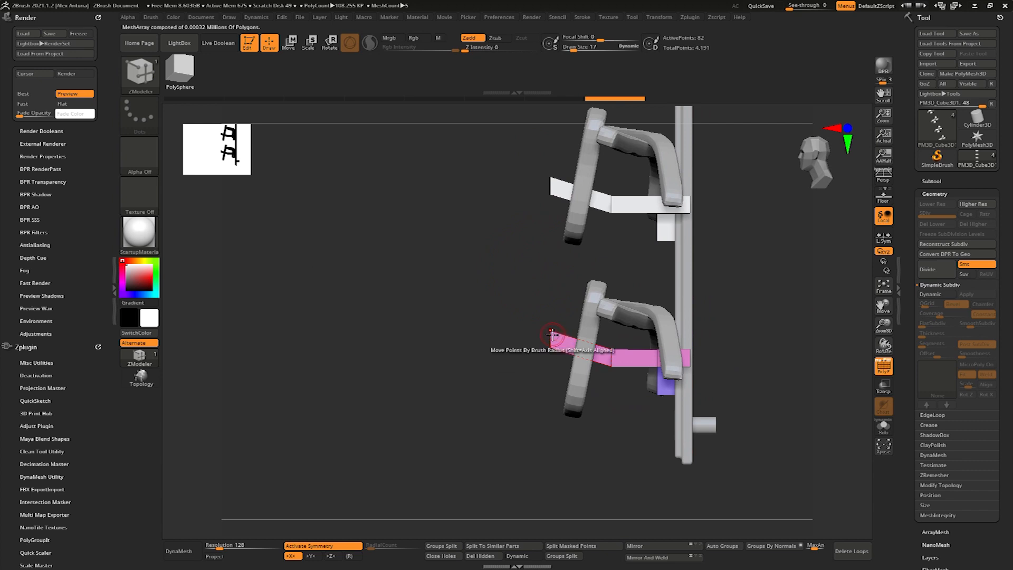
- Mask the bracket except for the arm's front end and move that end outward to lengthen the arm
right_drag(498, 312, 524, 312)
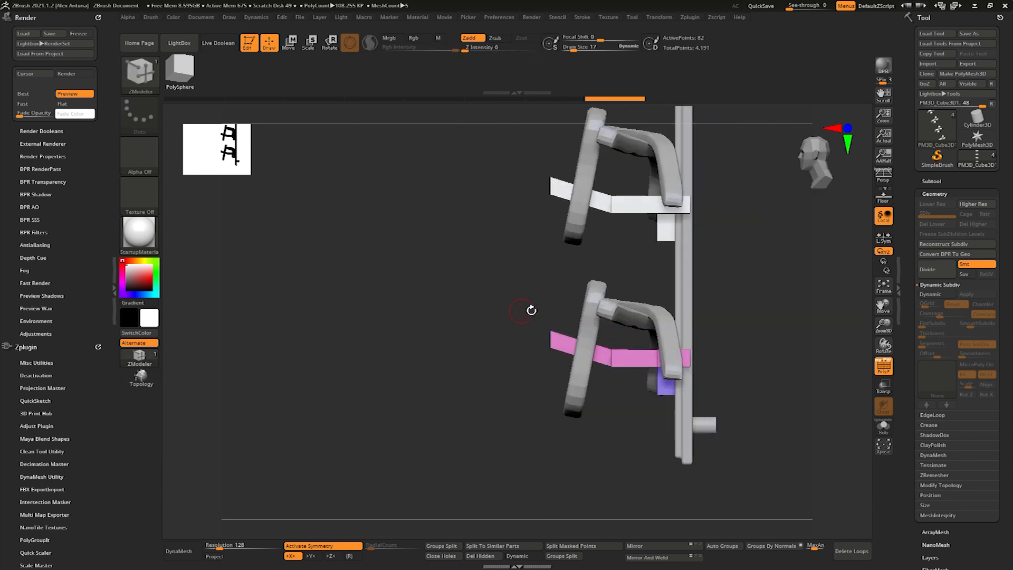
ctrl+click(522, 366)
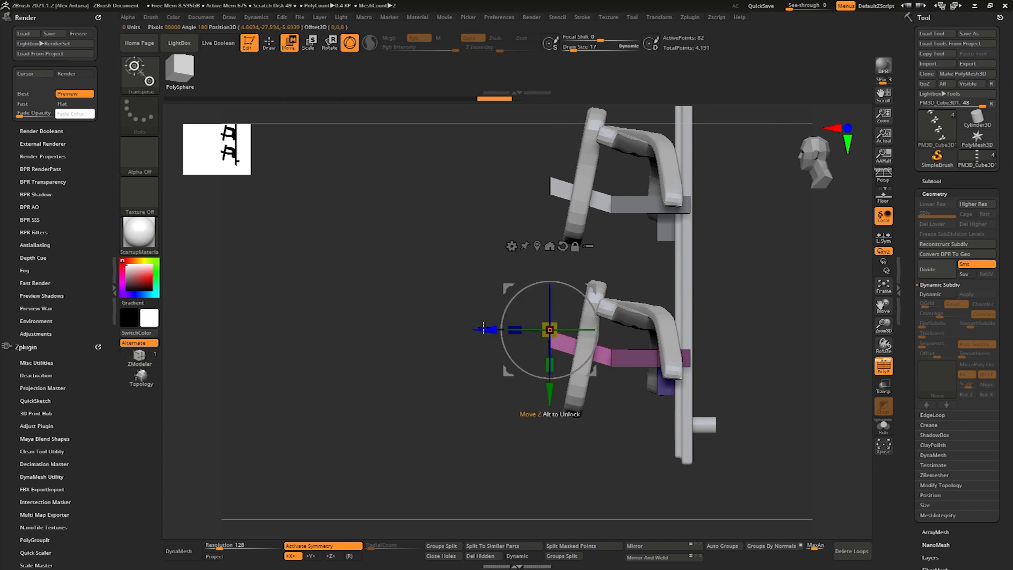
right_drag(475, 331, 511, 335)
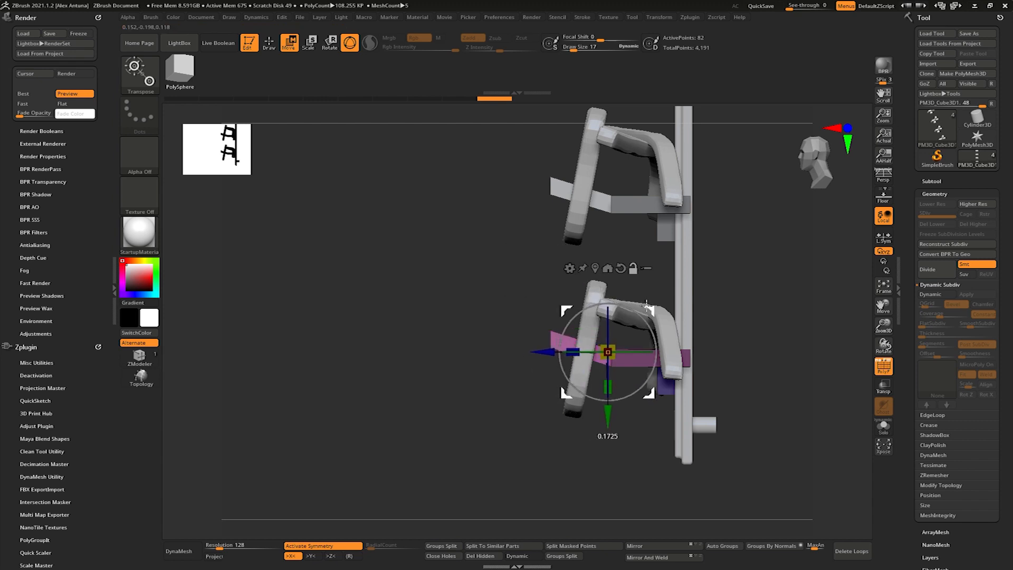
drag(538, 350, 479, 352)
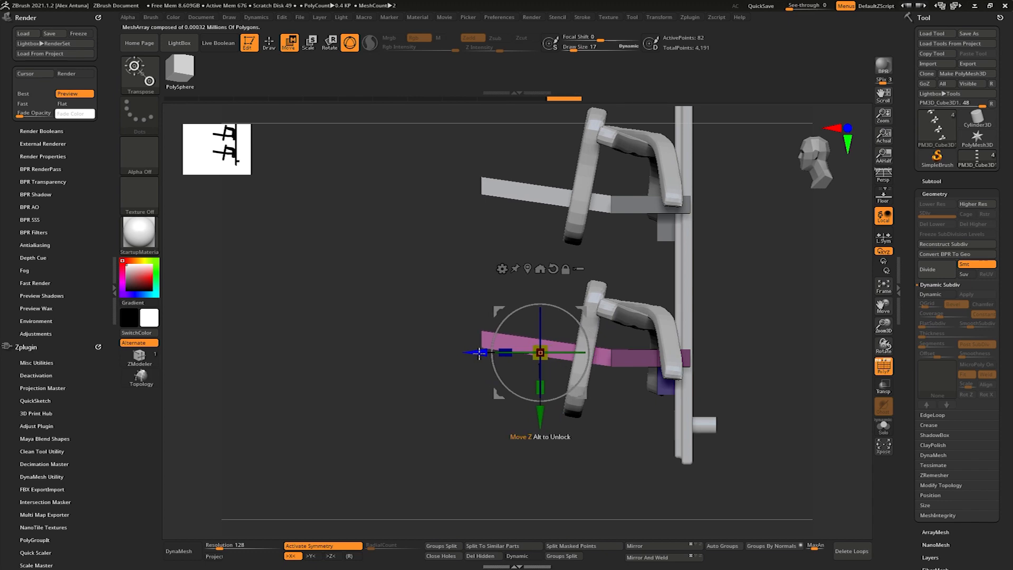
- Raise the arm's front end so the arm slopes upward, and undo the trial rotation of that end
drag(534, 411, 547, 379)
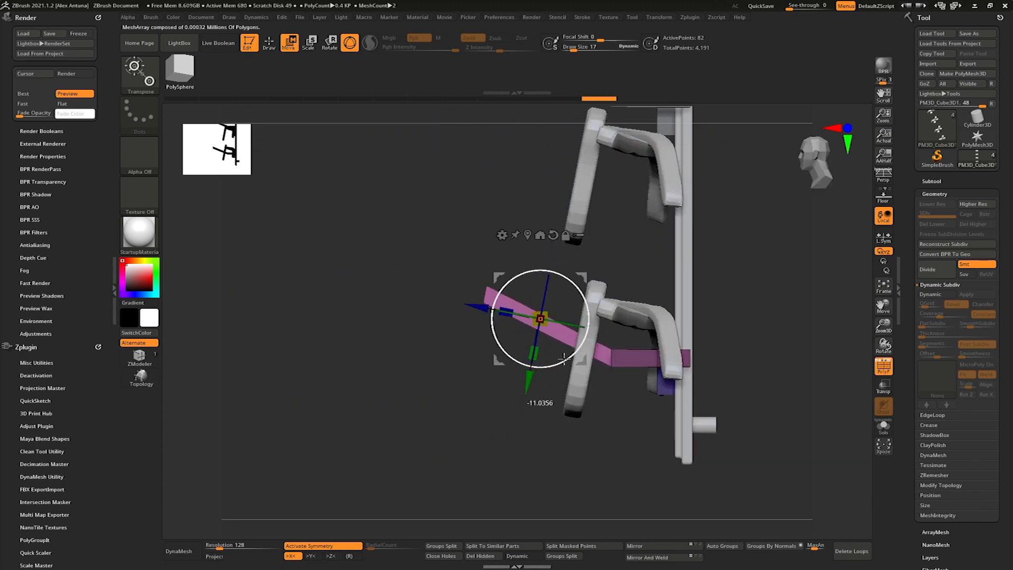
key(ctrl+z)
drag(548, 380, 549, 392)
right_drag(549, 392, 604, 385)
- Insert an edge loop near the arm's tip and raise the middle faces along the arm's top with ZModeler
ctrl+right_drag(754, 393, 574, 323)
right_drag(459, 280, 483, 293)
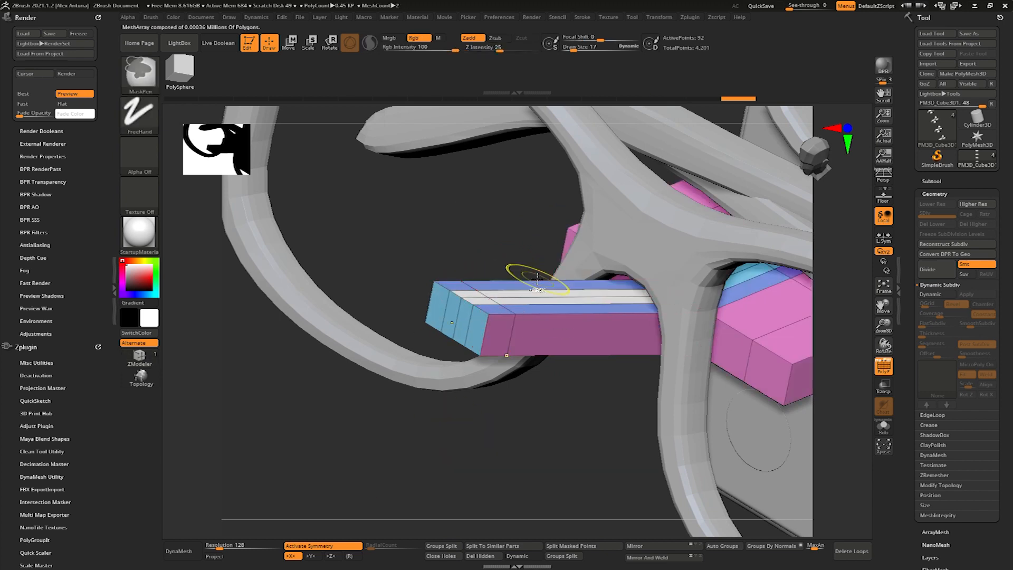
drag(537, 277, 525, 294)
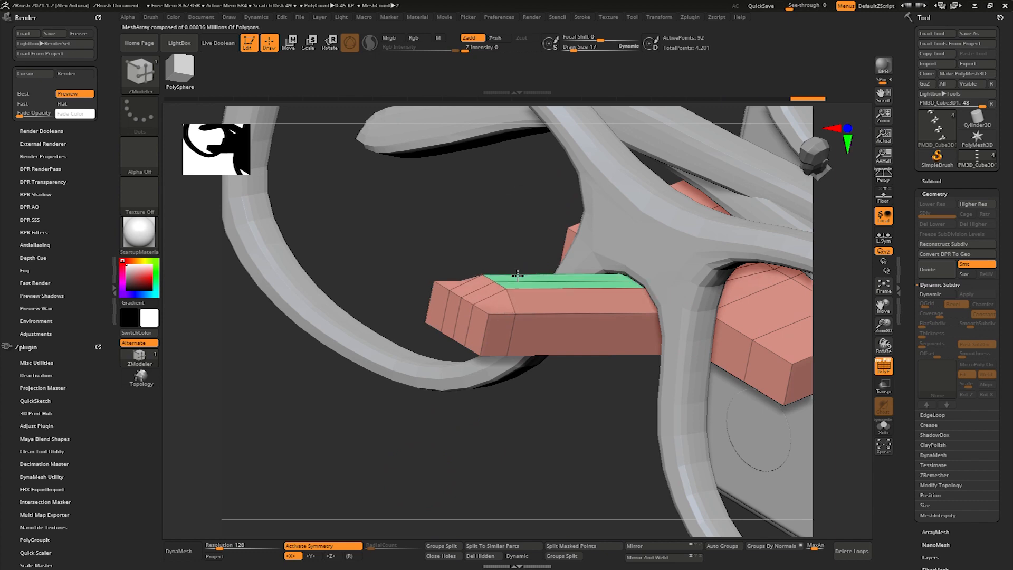
right_drag(518, 272, 852, 297)
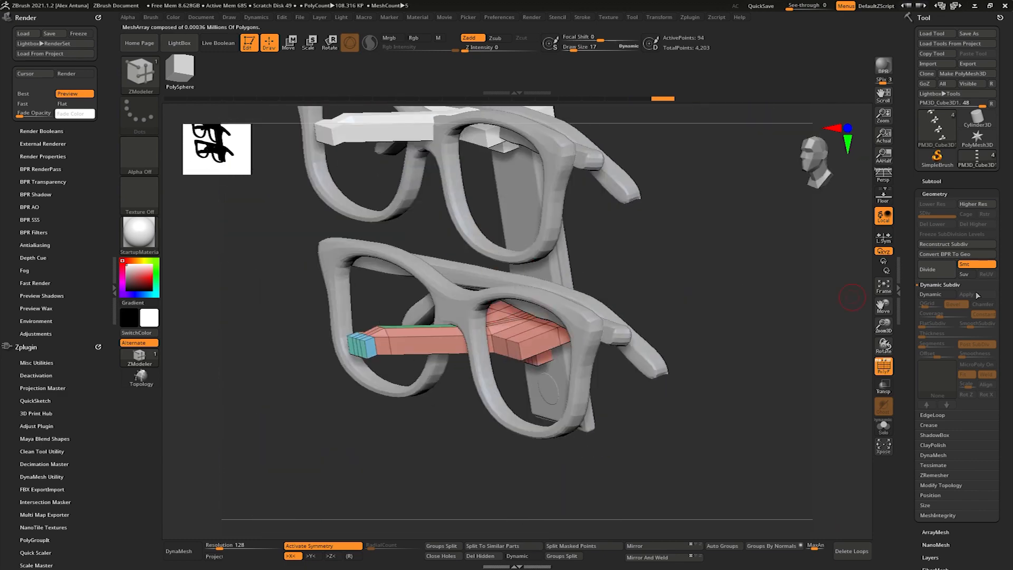
- Check the bracket's shape with Dynamic Subdiv, turn the smoothing off, and delete surplus edge loops from the bracket
click(938, 295)
right_drag(596, 295, 552, 361)
click(940, 294)
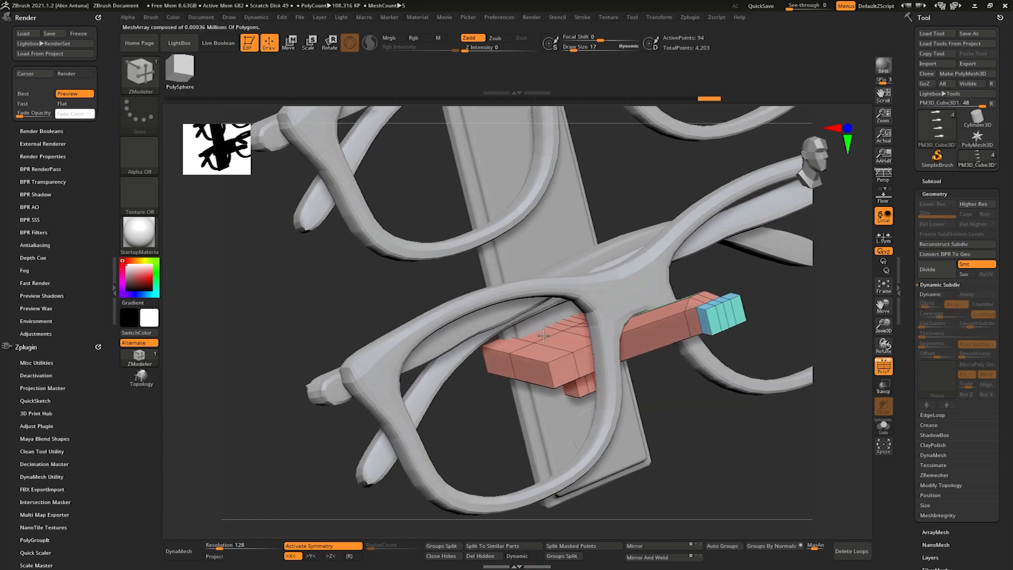
right_drag(607, 338, 570, 339)
mouse_move(574, 380)
right_down()
mouse_move(520, 346)
mouse_move(543, 372)
mouse_move(565, 375)
right_up()
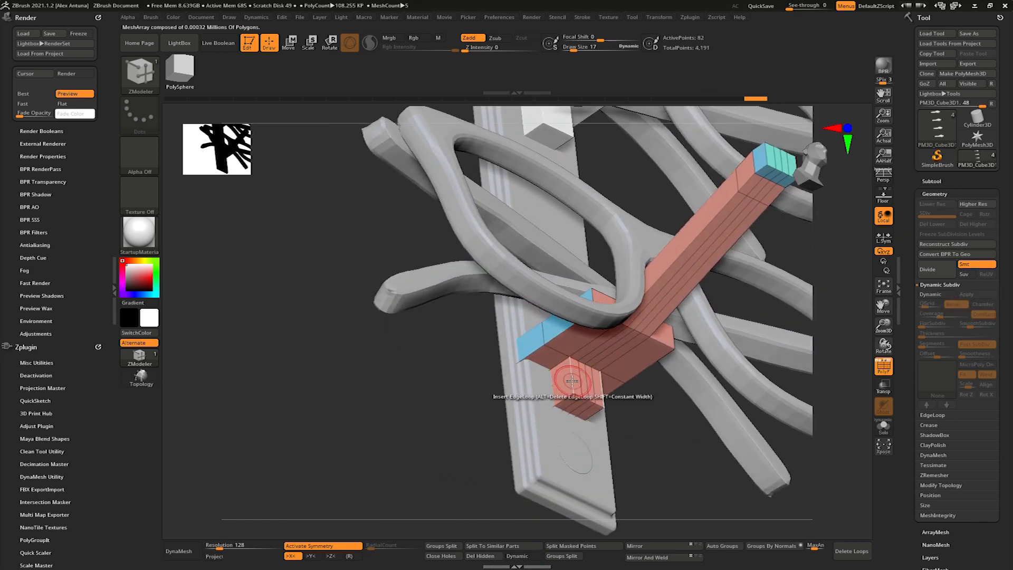
right_drag(572, 389, 628, 323)
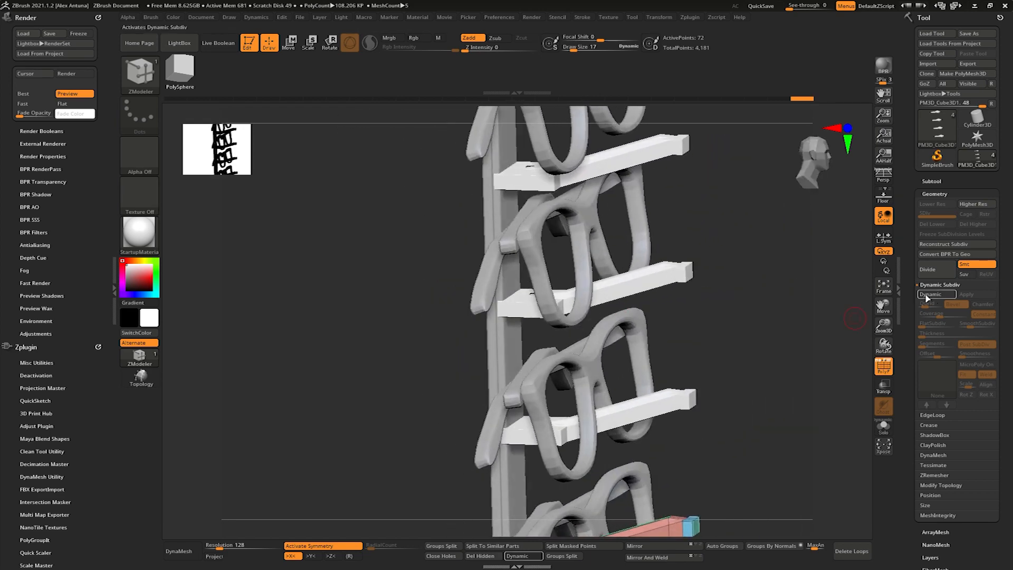
- Turn on Dynamic Subdiv for the brackets and increase its QGrid level to refine the beveled edges
click(922, 296)
ctrl+right_drag(701, 303, 749, 309)
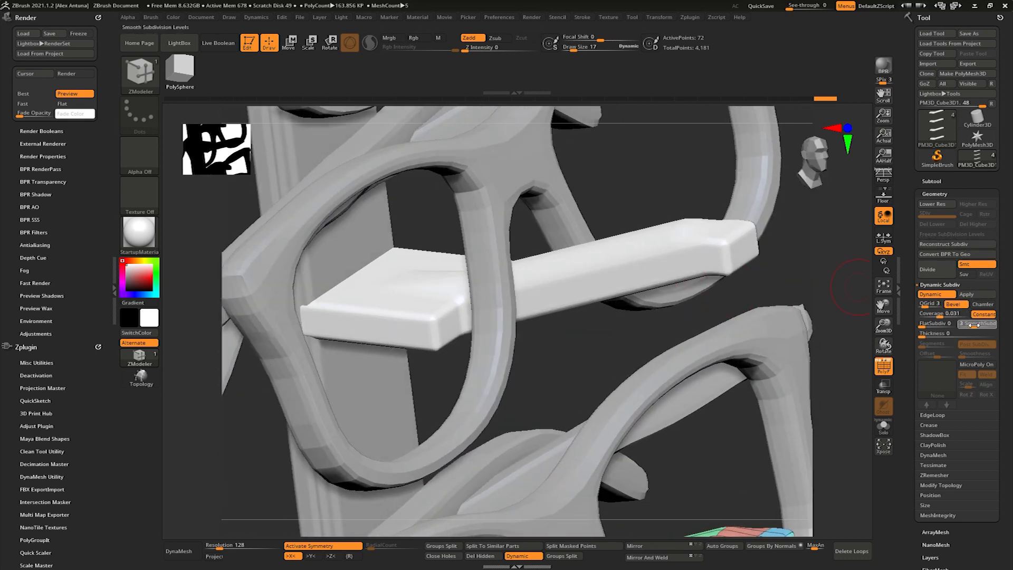
mouse_move(641, 324)
right_down()
mouse_move(697, 319)
mouse_move(631, 318)
right_up()
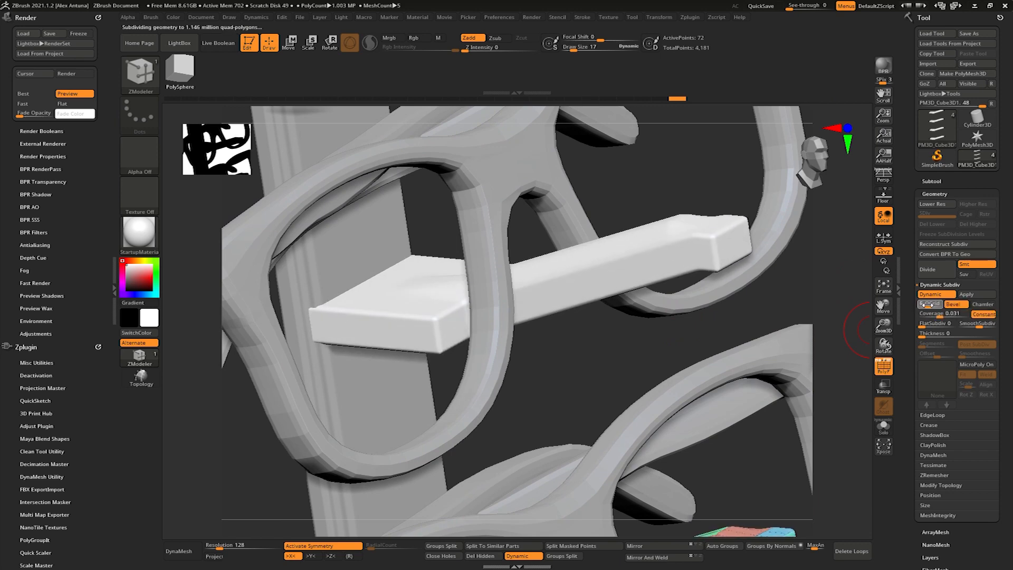
drag(936, 303, 936, 302)
right_drag(707, 287, 586, 280)
- Turn off Dynamic Subdiv, show the polyframe, and shift the unmasked faces of the bracket's crossbar with the gizmo
key(shift+d)
right_drag(801, 374, 556, 258)
key(shift+f)
key(ctrl+z)
key(w)
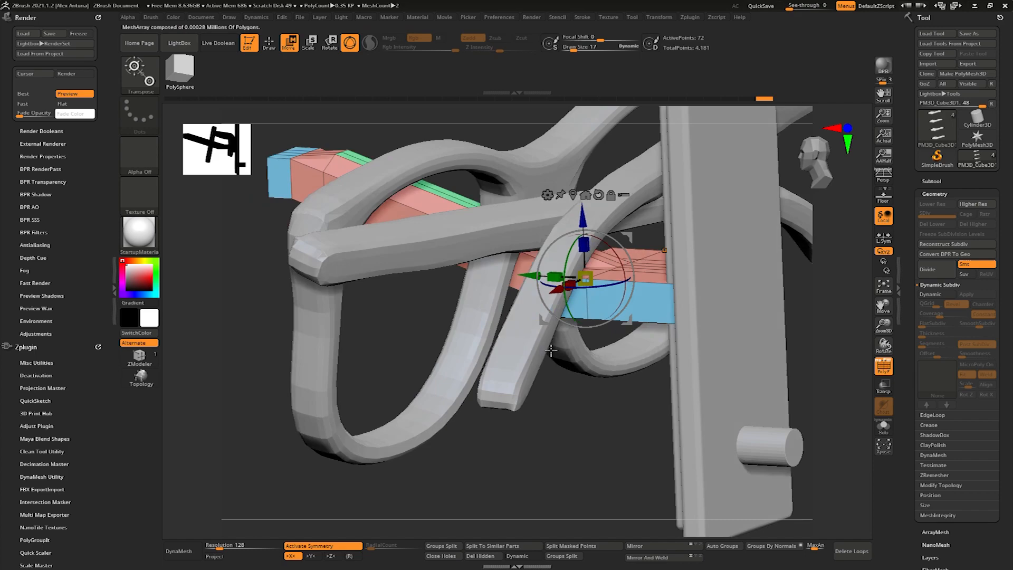
mouse_move(580, 285)
right_down()
mouse_move(643, 311)
mouse_move(656, 294)
mouse_move(690, 323)
mouse_move(775, 320)
mouse_move(717, 308)
mouse_move(759, 249)
mouse_move(702, 267)
right_up()
alt+right_drag(688, 233, 623, 254)
- Extrude the top faces of the arm's tip upward with ZModeler QMesh to form a raised end block
alt+right_drag(566, 232, 590, 322)
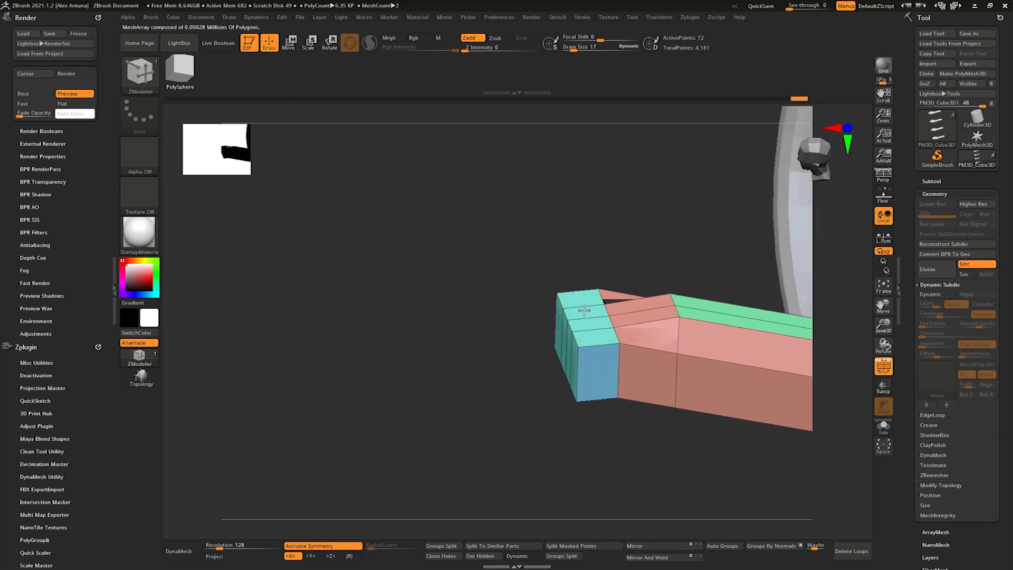
right_drag(593, 281, 561, 320)
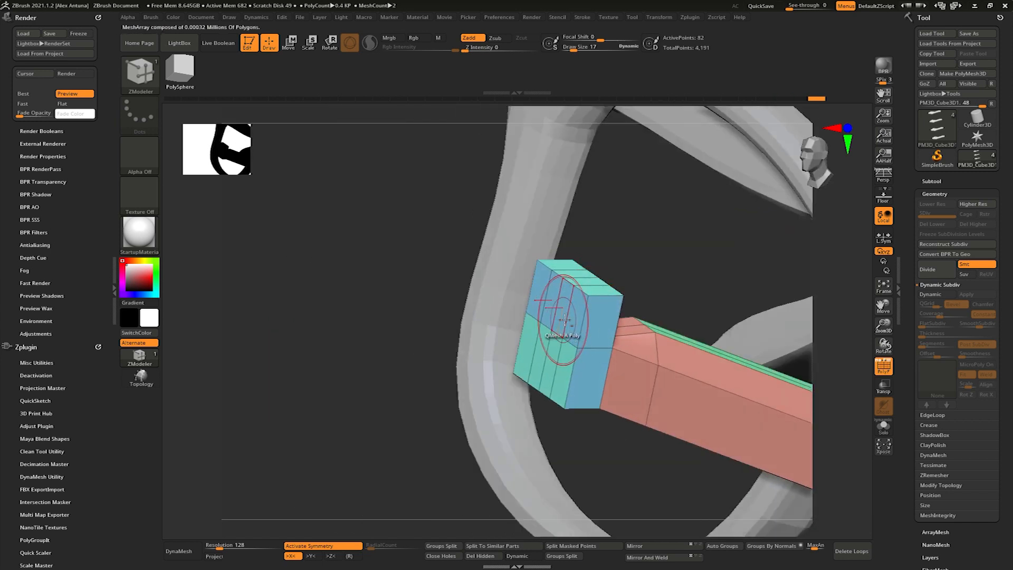
shift+drag(566, 325, 530, 337)
- Turn on Dynamic Subdiv for the brackets with QGrid 5 and Coverage 0.054, and hide the polyframe
right_drag(531, 337, 917, 370)
right_drag(803, 306, 765, 333)
drag(933, 314, 932, 314)
click(884, 374)
mouse_move(805, 327)
right_down()
mouse_move(672, 335)
mouse_move(792, 340)
right_up()
mouse_move(936, 305)
mouse_down()
mouse_move(924, 304)
mouse_move(940, 314)
mouse_up()
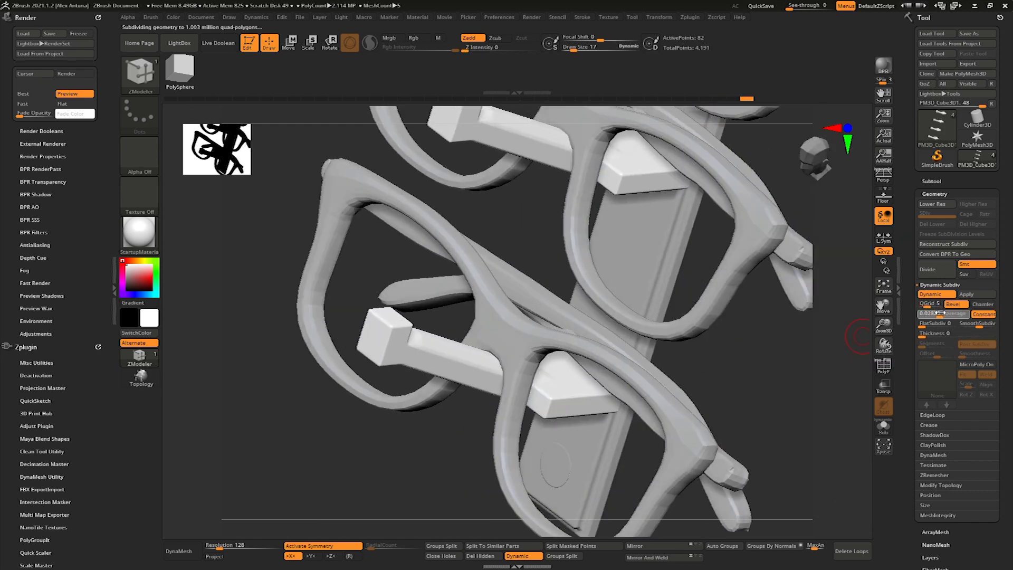
drag(942, 313, 944, 313)
- Turn on Live Boolean and perspective, and review the whole rack with its glasses from several angles
right_drag(781, 312, 621, 300)
alt+drag(690, 307, 724, 290)
drag(666, 268, 689, 269)
click(888, 370)
mouse_move(745, 338)
shift+mouse_down()
mouse_move(720, 343)
mouse_move(743, 340)
shift+mouse_up()
click(884, 368)
shift+drag(638, 271, 695, 284)
shift+drag(698, 120, 698, 291)
click(886, 180)
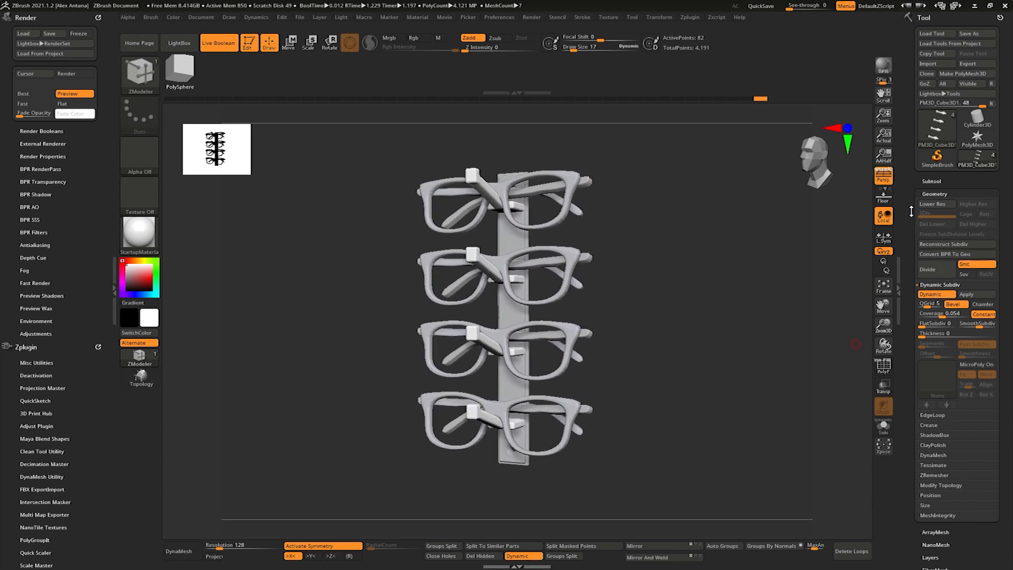
drag(373, 319, 796, 274)
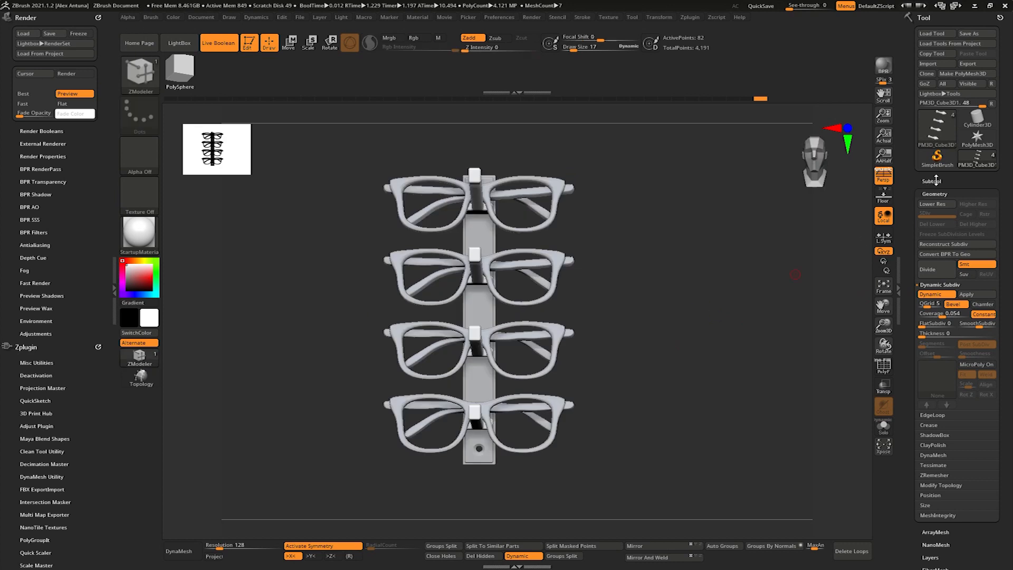
- Select the rack's back plate subtool and load its dimensions in millimetres into the Scale Master sliders
click(937, 181)
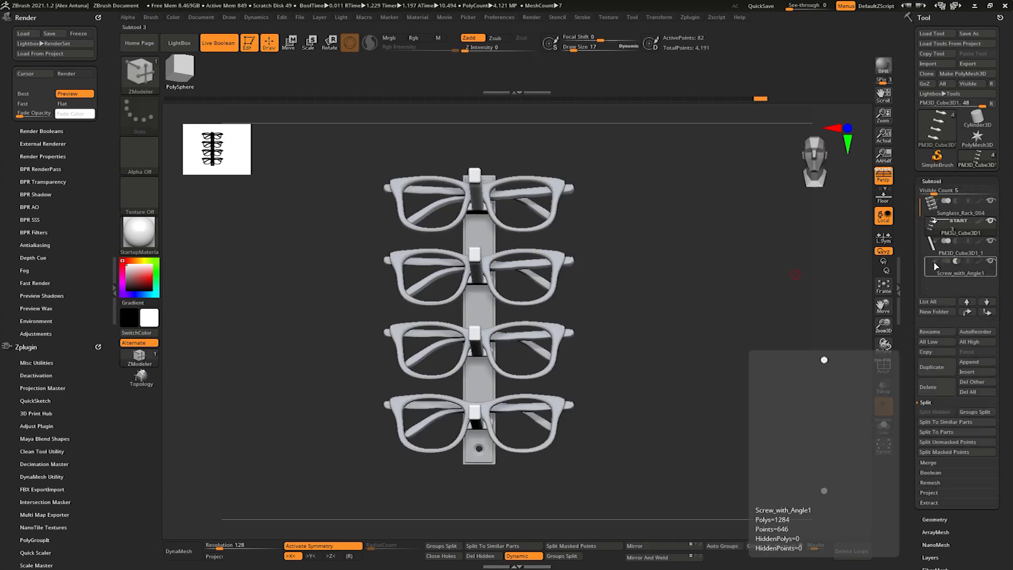
drag(652, 237, 668, 236)
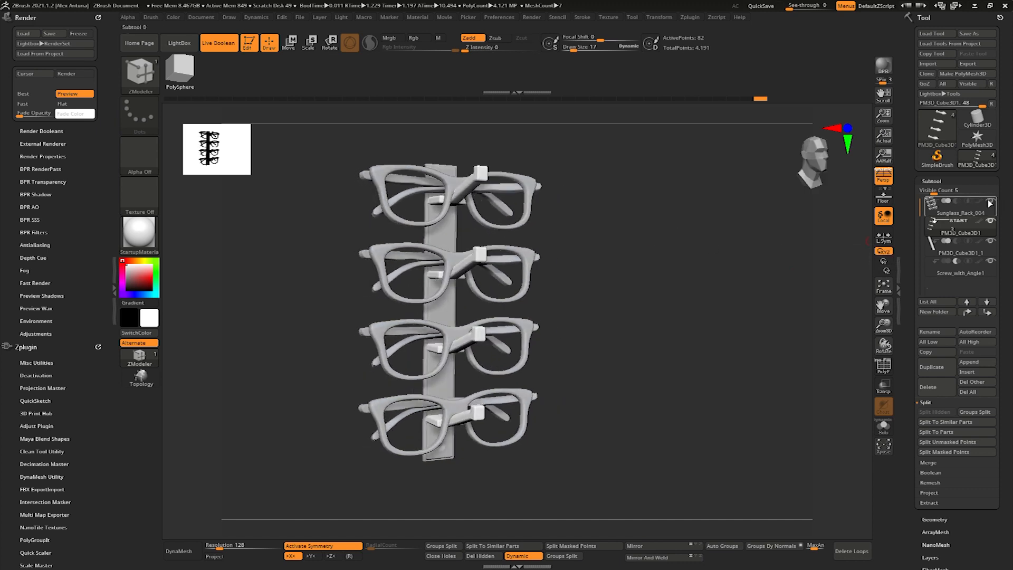
click(933, 249)
shift+drag(673, 280, 604, 282)
scroll(23, 301, down, 5)
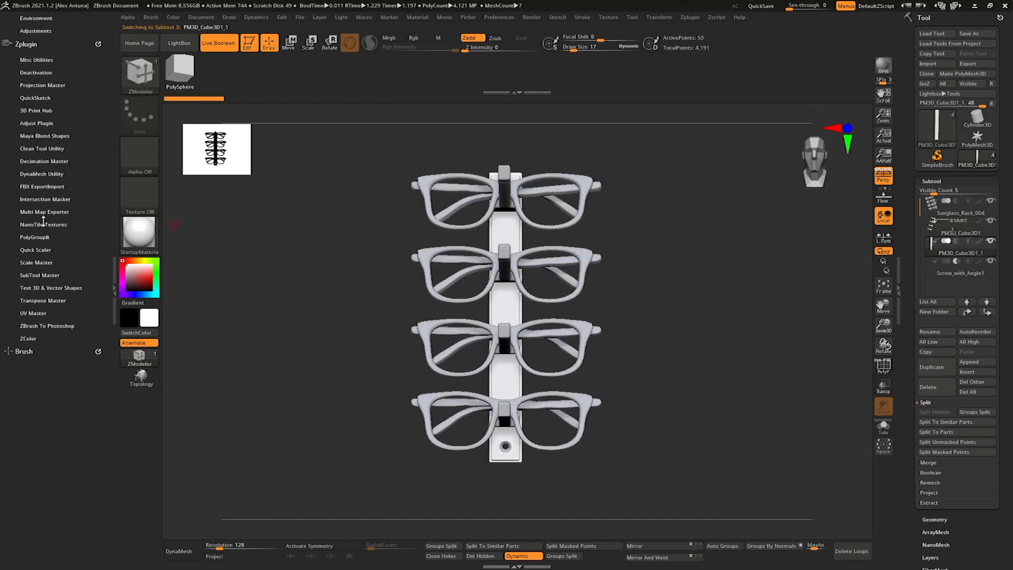
click(36, 263)
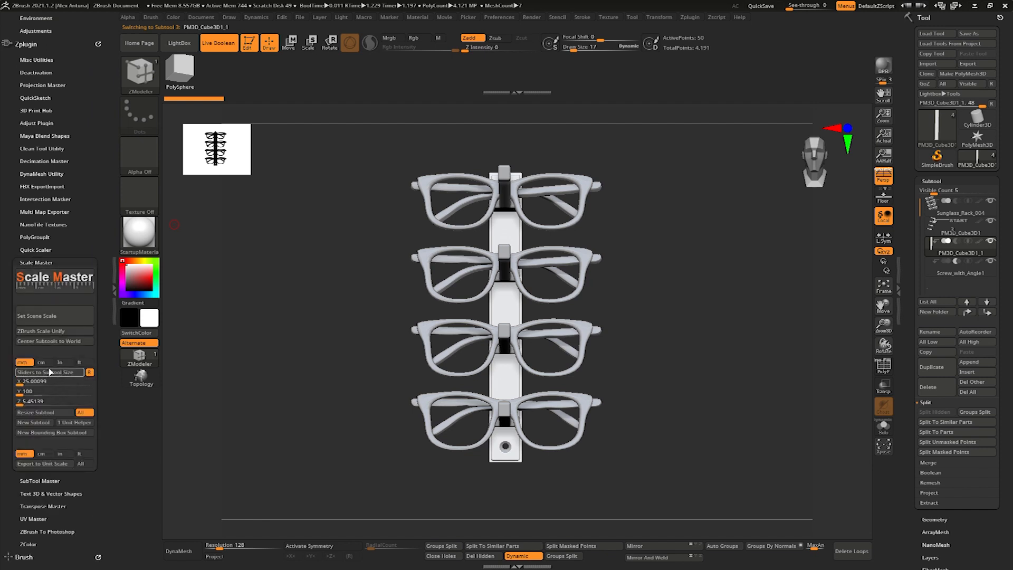
drag(252, 359, 330, 343)
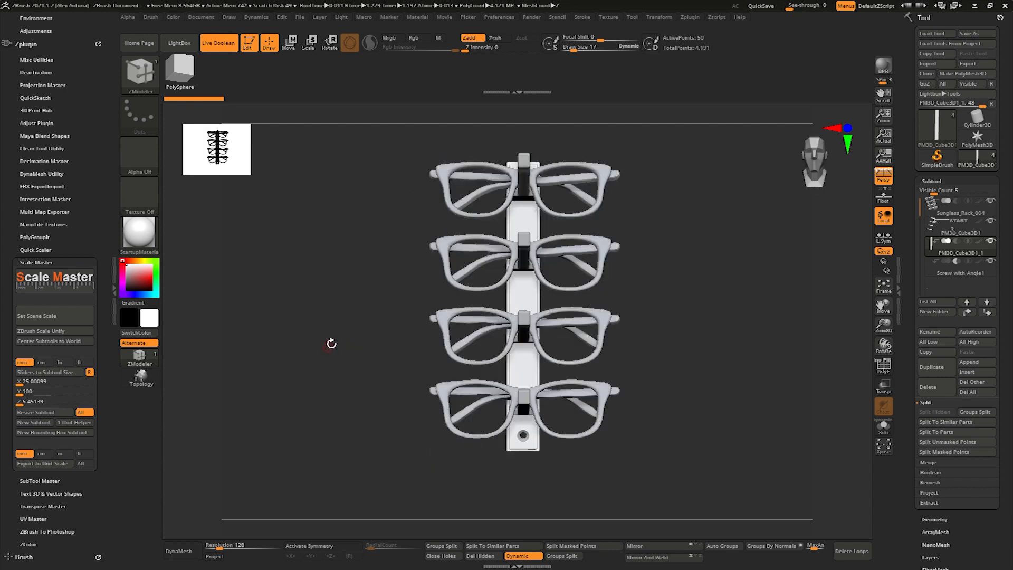
click(57, 378)
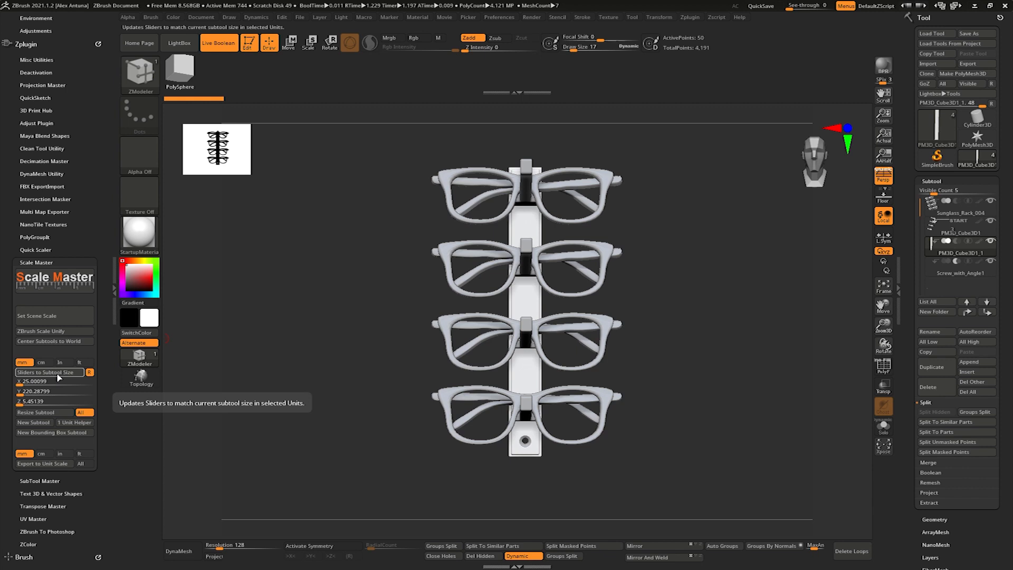
- Add a 1 mm Unit Helper cube, move it beside the rack's lower end, and load its size into the sliders
click(81, 424)
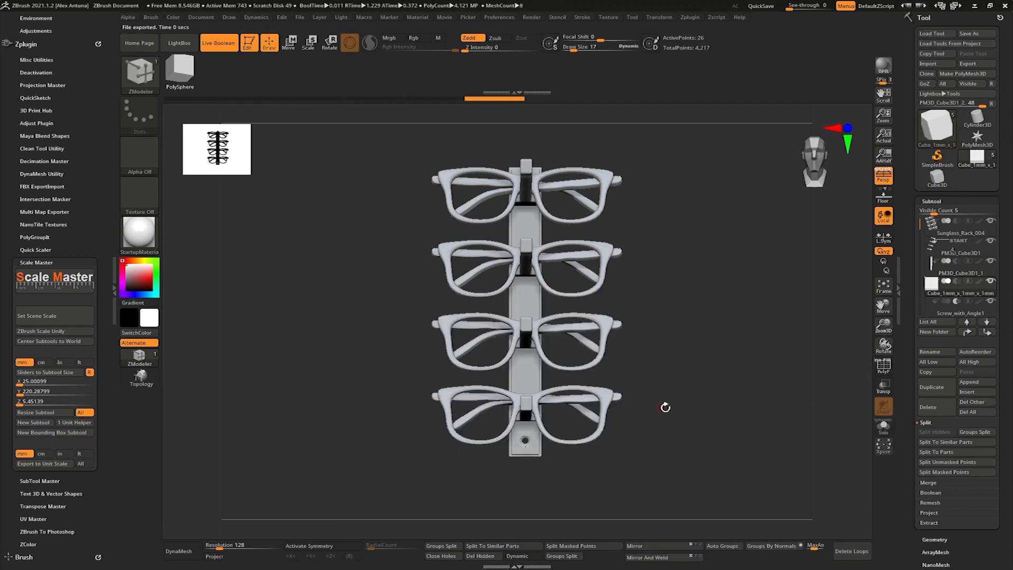
key(w)
drag(463, 446, 572, 446)
right_drag(572, 446, 561, 414)
alt+right_drag(707, 375, 712, 363)
click(55, 373)
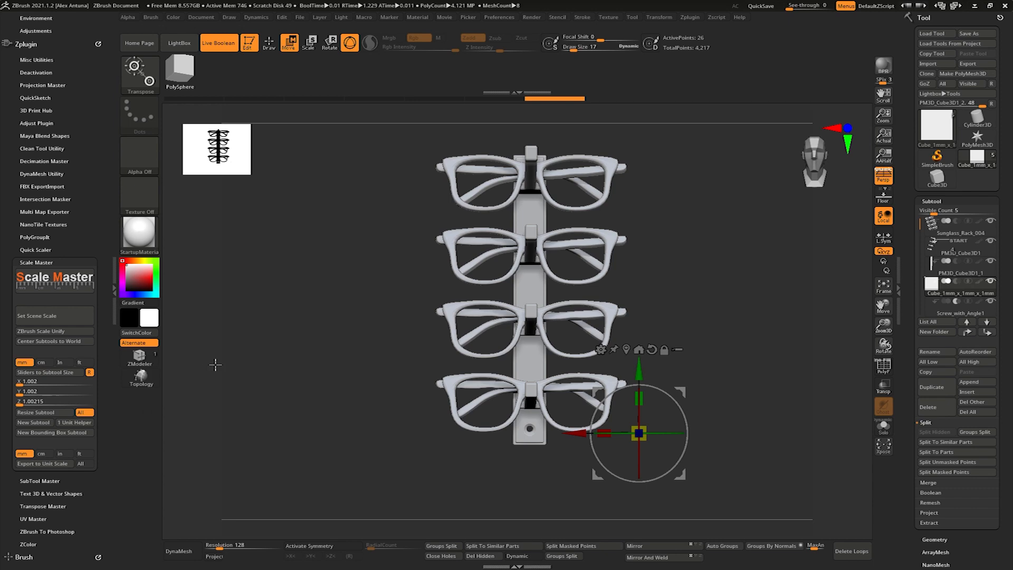
- Resize only the helper cube to 10 x 10 x 10 mm, with the All option turned off
alt+right_drag(752, 365, 681, 390)
alt+right_drag(559, 393, 605, 389)
alt+right_drag(606, 390, 572, 373)
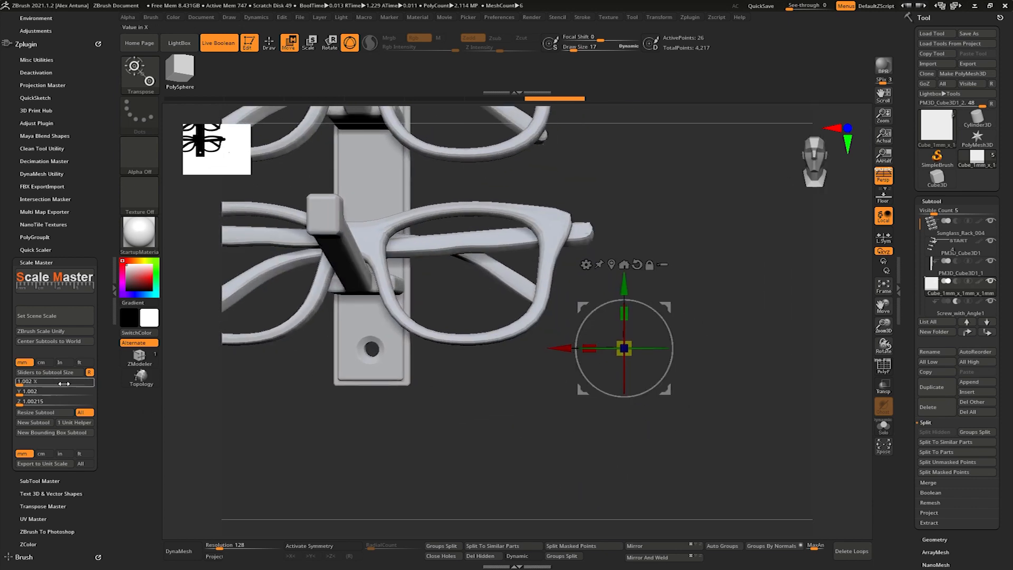
text(10)
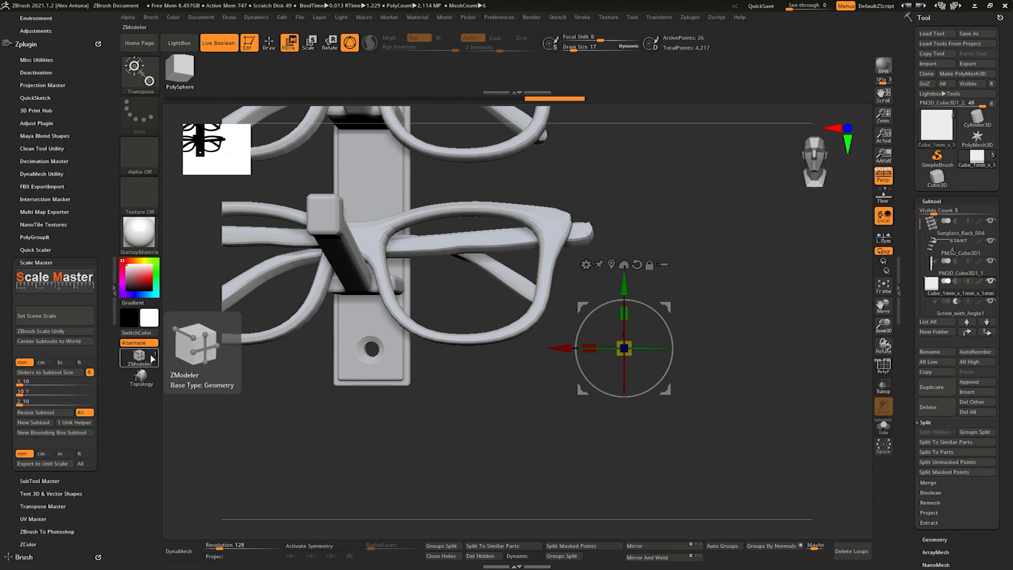
click(82, 412)
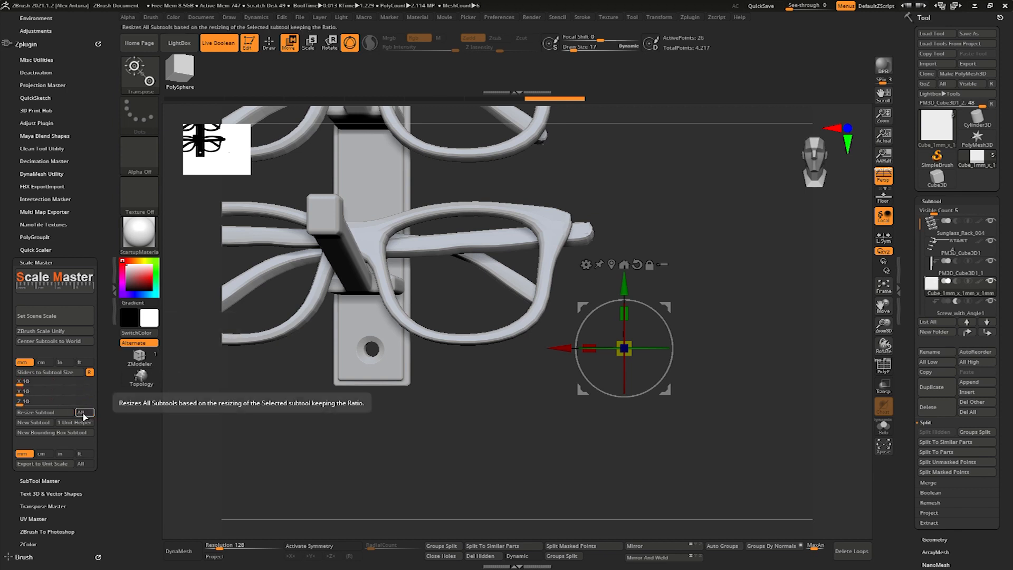
click(52, 414)
- Turn off perspective and move the helper cube to sit centered just below the back plate
right_drag(543, 371, 565, 372)
alt+right_drag(565, 372, 549, 407)
click(883, 179)
mouse_move(625, 313)
alt+right_down()
mouse_move(703, 348)
mouse_move(617, 328)
mouse_move(678, 315)
mouse_move(681, 304)
alt+right_up()
key(q)
key(w)
drag(637, 364, 580, 395)
click(538, 351)
drag(505, 348, 506, 373)
key(q)
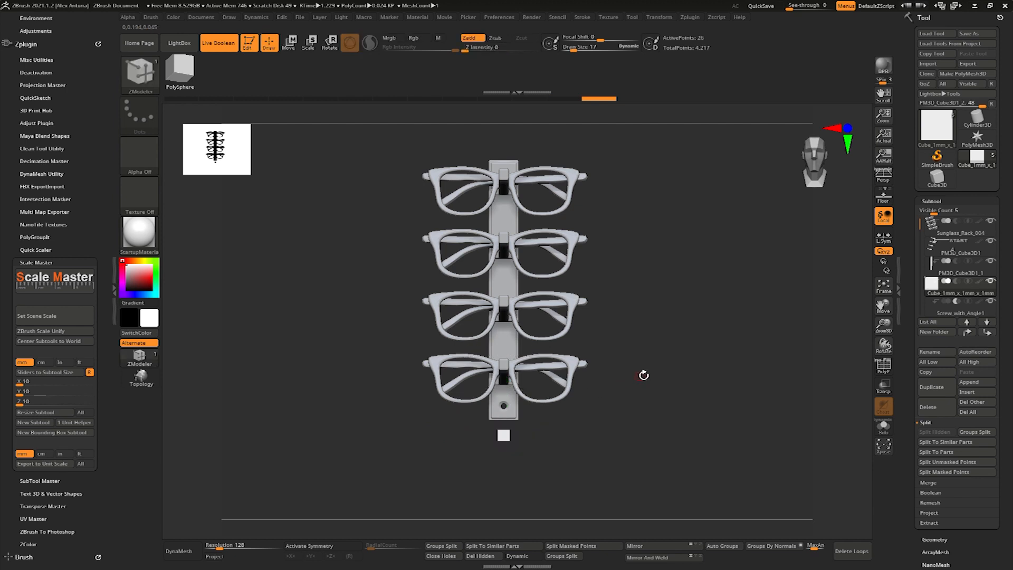
- Select the ZModeler brush and save the tool over the existing Sunglass_Rack_004.ZTL
key(b)
key(z)
key(m)
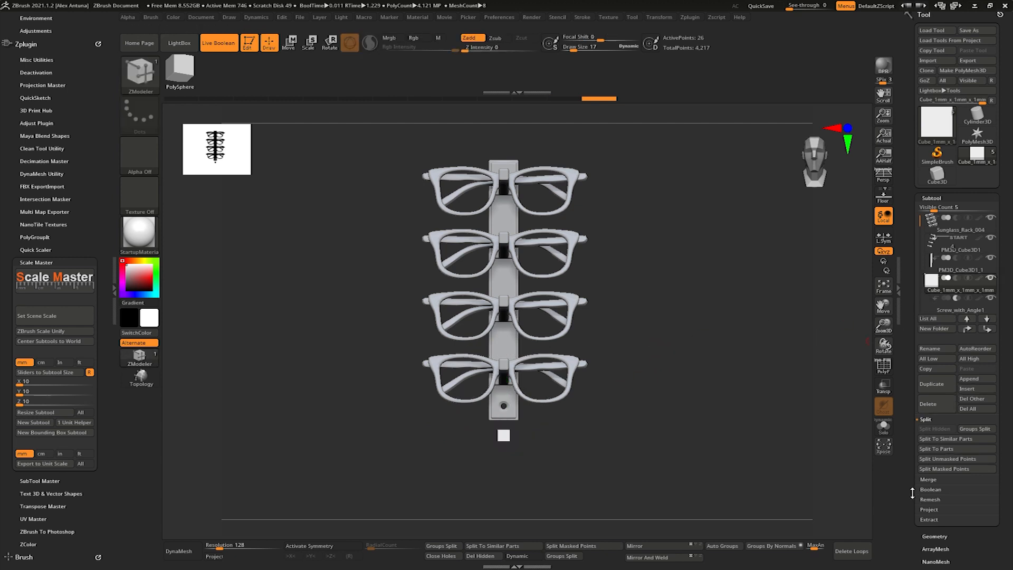
click(969, 33)
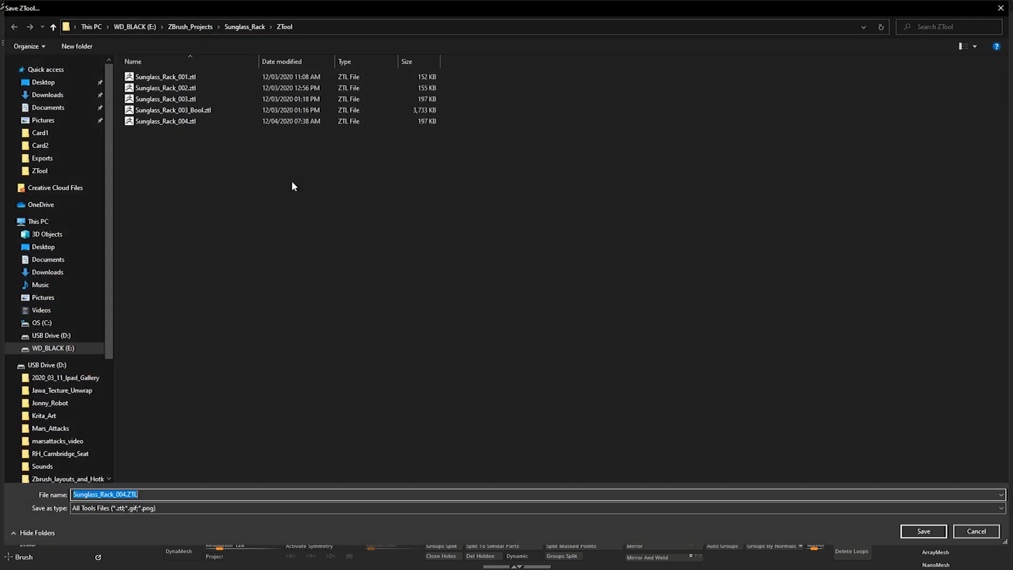
key(Return)
key(y)
- Make a Boolean mesh of the rack with DSDiv enabled and switch to the resulting UMesh tool
click(941, 493)
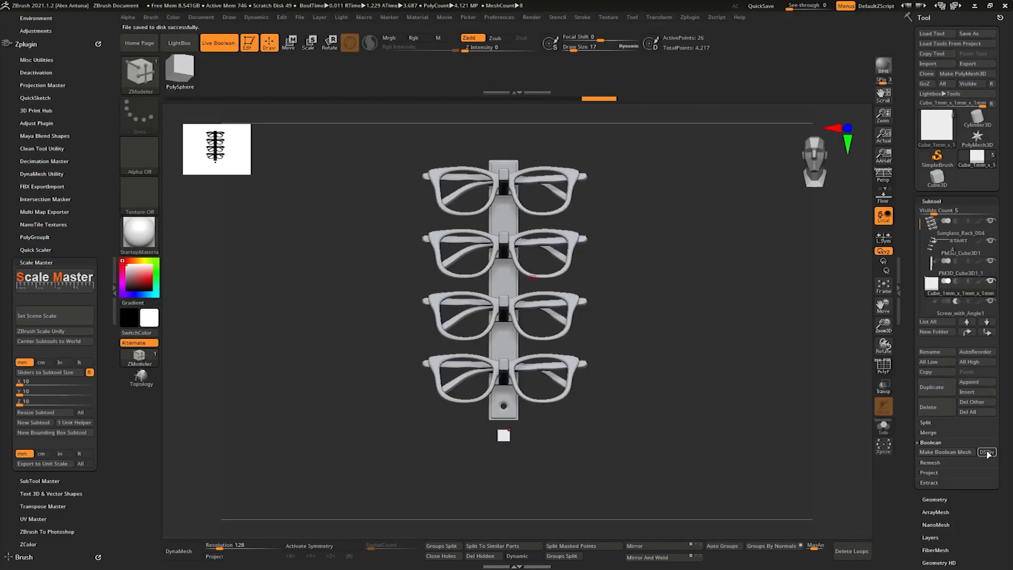
click(952, 454)
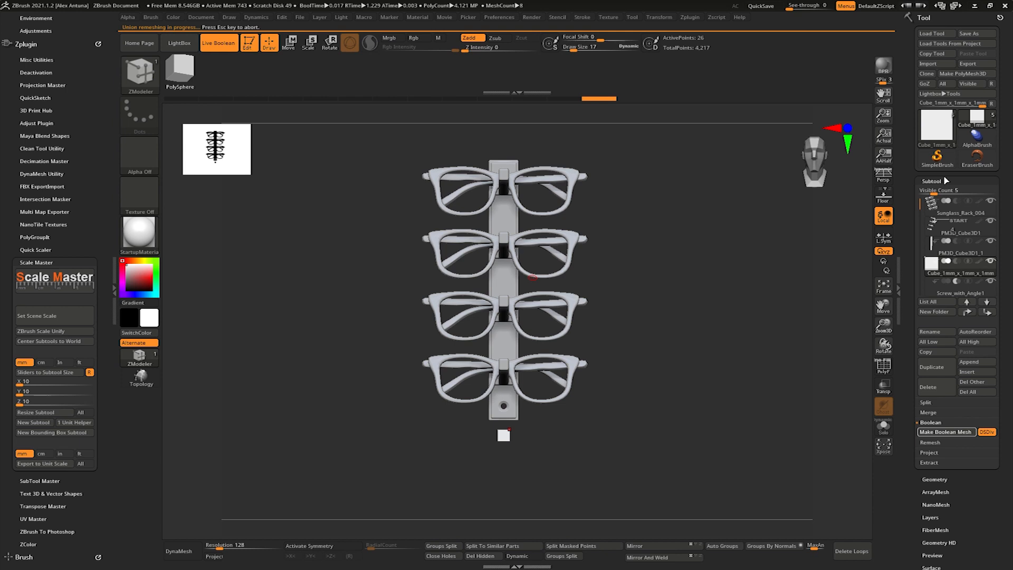
mouse_move(975, 124)
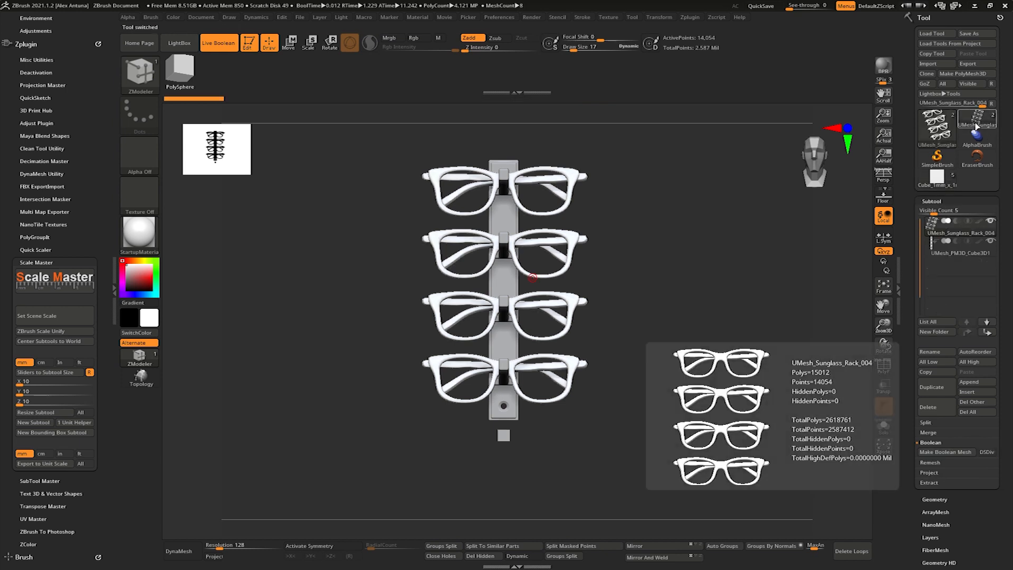
click(978, 124)
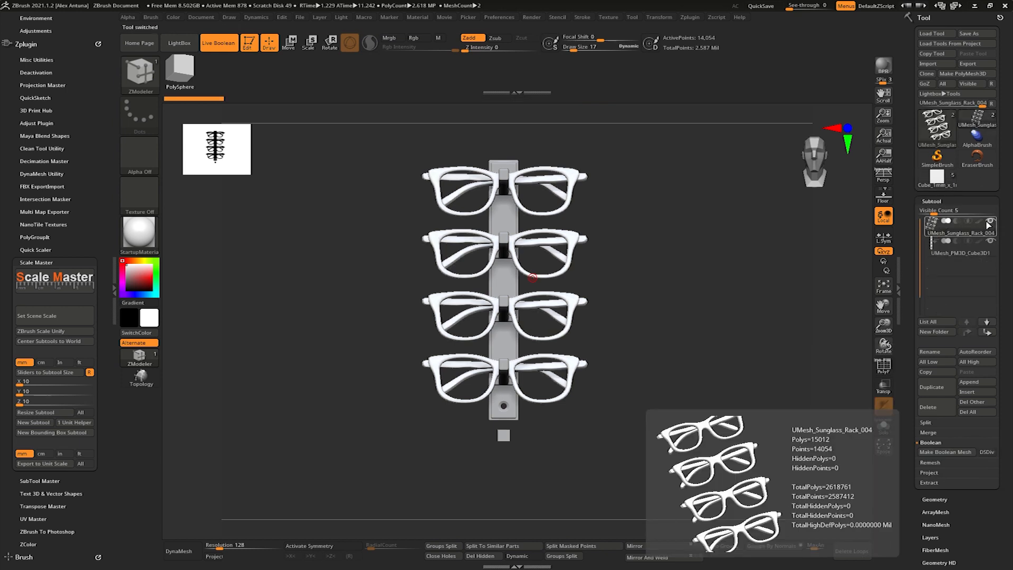
- Hide the glasses, mask the merged rack while leaving the helper cube unmasked, and split the masked points into their own subtool
click(944, 248)
mouse_move(653, 320)
mouse_down()
mouse_move(715, 319)
mouse_move(642, 316)
mouse_move(653, 280)
mouse_move(660, 330)
mouse_move(650, 324)
mouse_up()
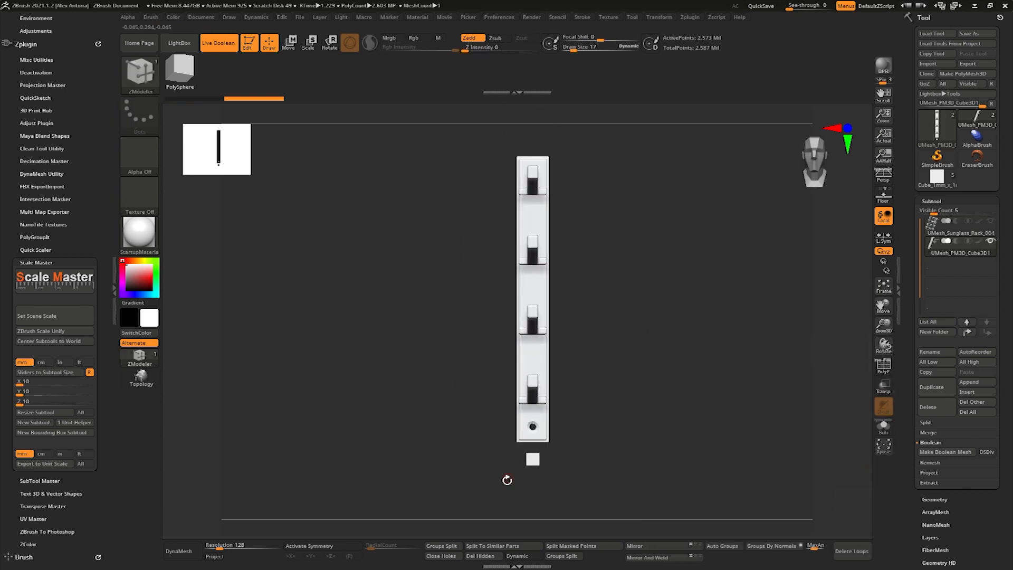
key(shift+f)
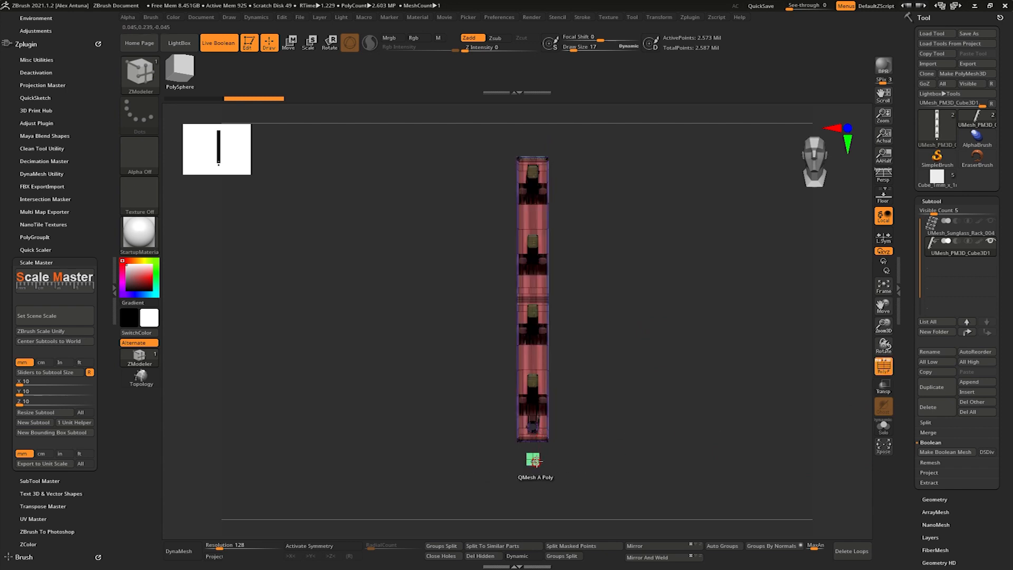
ctrl+drag(508, 482, 574, 445)
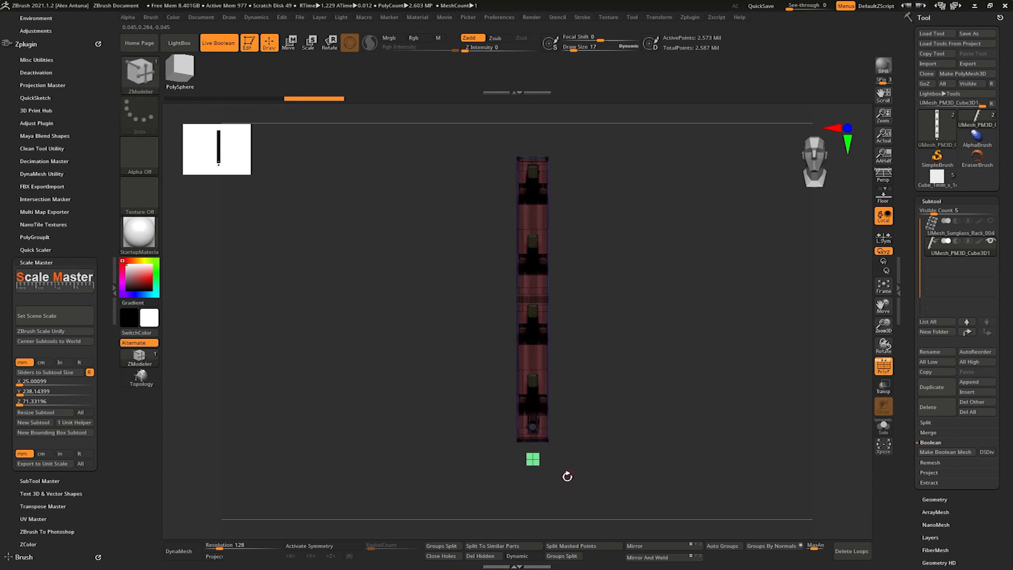
click(565, 547)
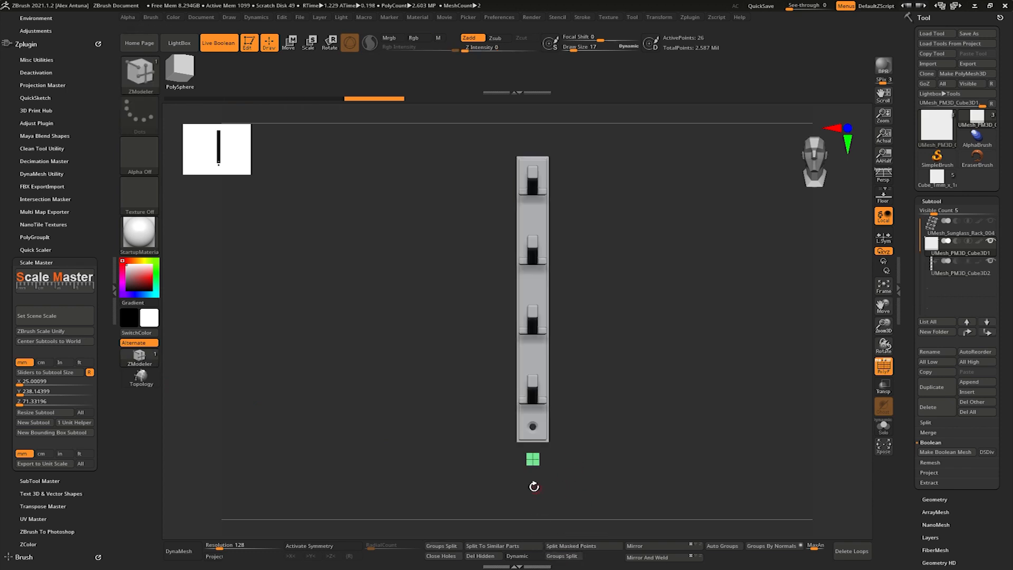
- Check the separated helper cube's size in Scale Master and inspect the rack with the polyframe hidden
click(58, 372)
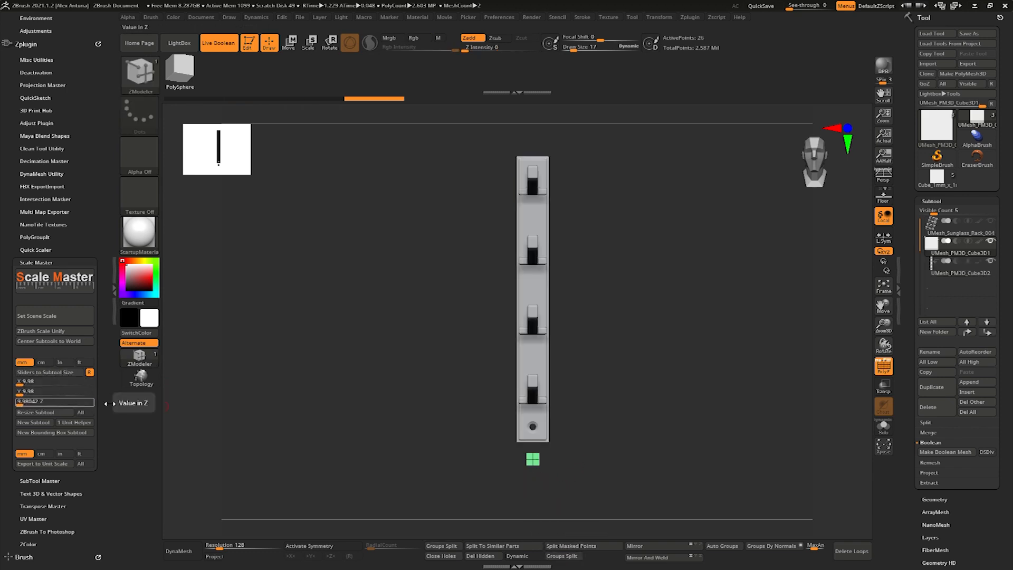
drag(673, 374, 651, 386)
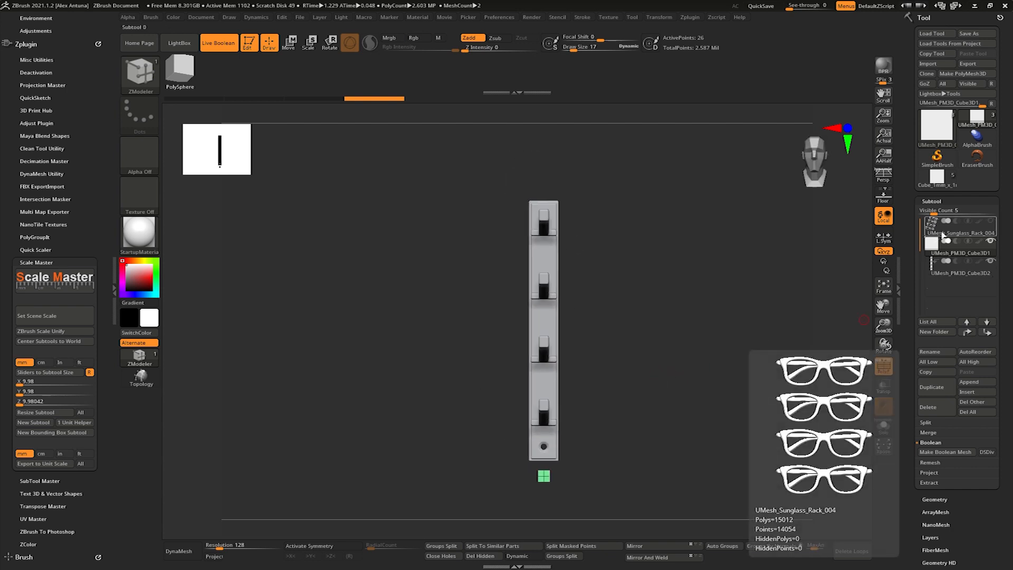
key(f)
drag(656, 328, 713, 328)
mouse_move(597, 269)
mouse_down()
mouse_move(500, 224)
mouse_move(575, 283)
mouse_move(575, 298)
mouse_move(656, 281)
mouse_move(688, 294)
mouse_move(680, 303)
mouse_up()
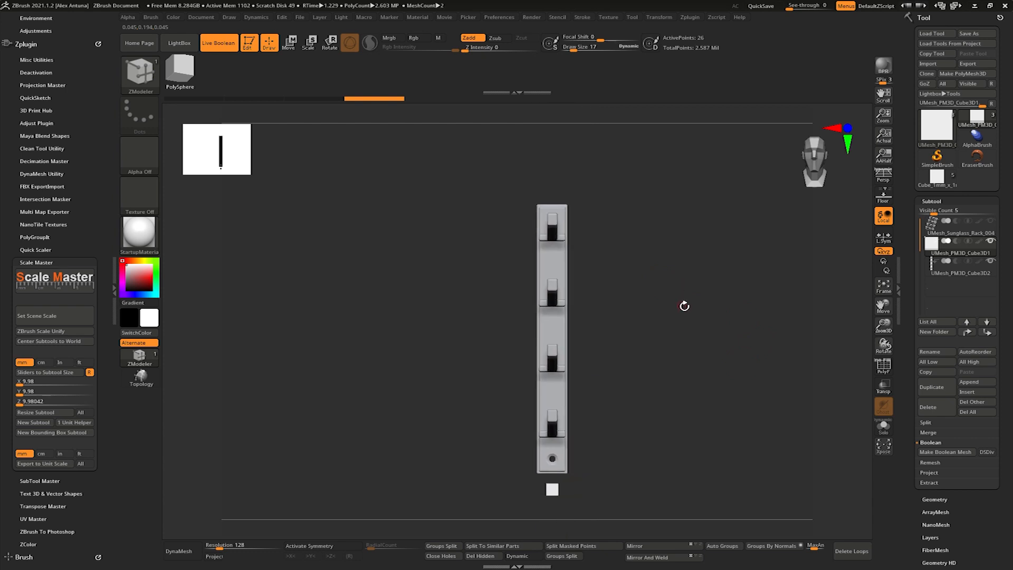
- Select the merged rack subtool and update its 3D Print Hub size ratios using the 25.00 x 220.29 x 71.33 mm option
click(955, 268)
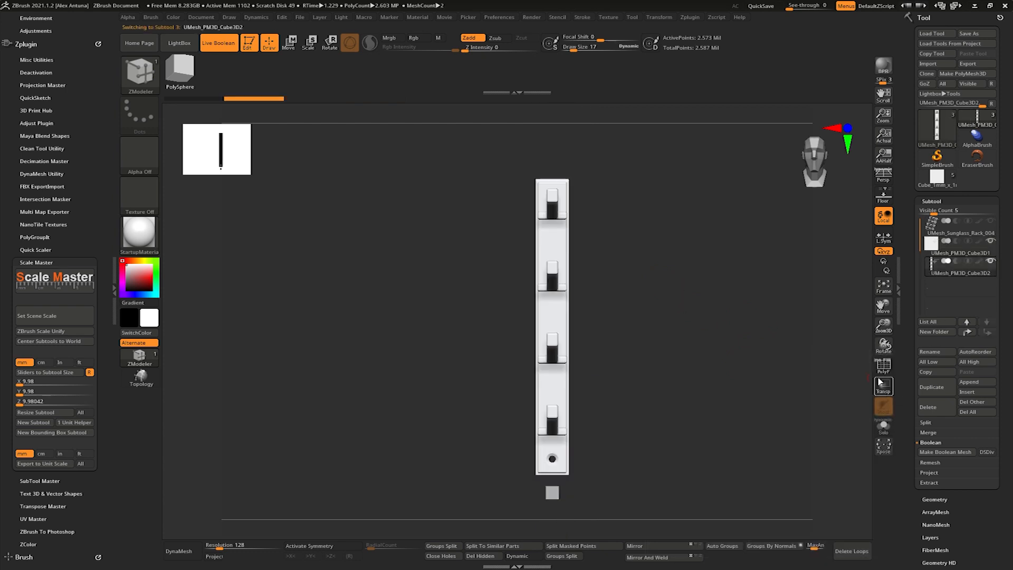
drag(524, 318, 233, 211)
click(47, 262)
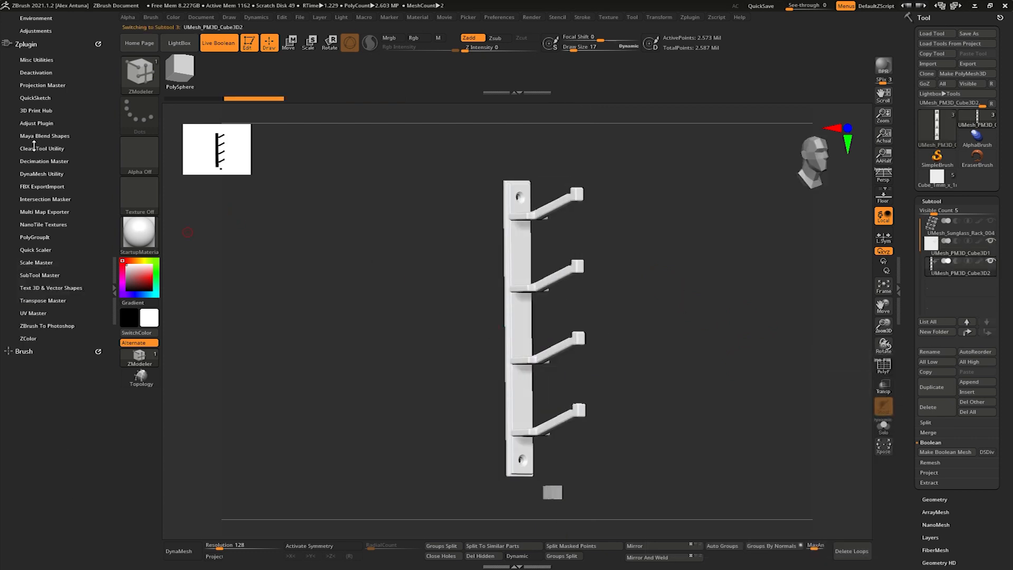
scroll(25, 195, up, 2)
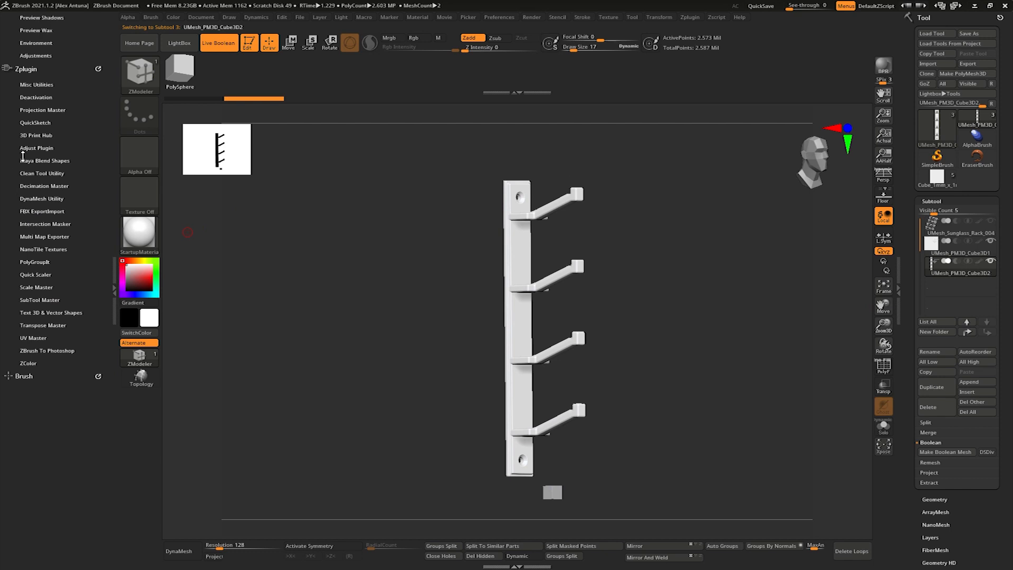
click(32, 136)
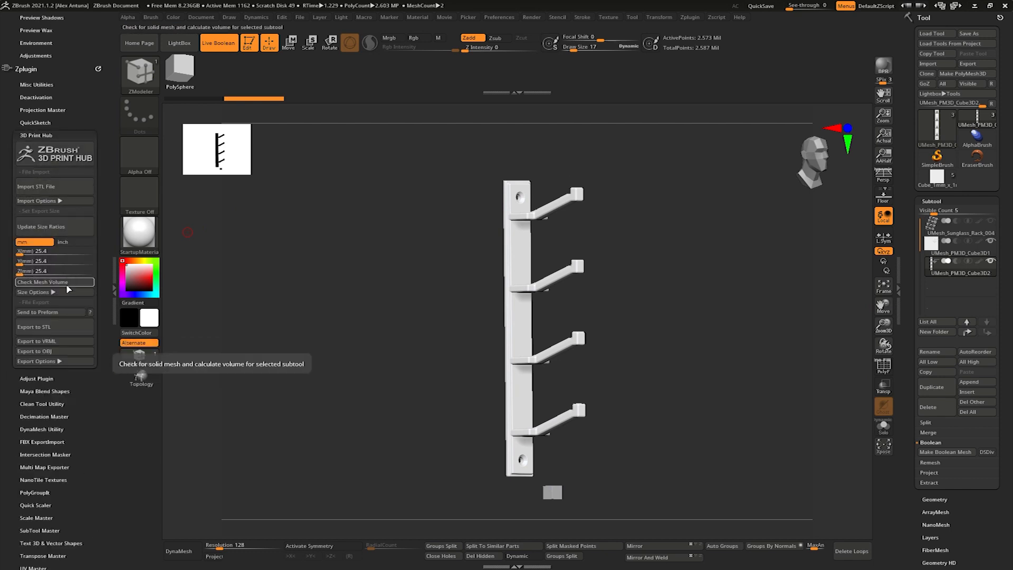
click(65, 228)
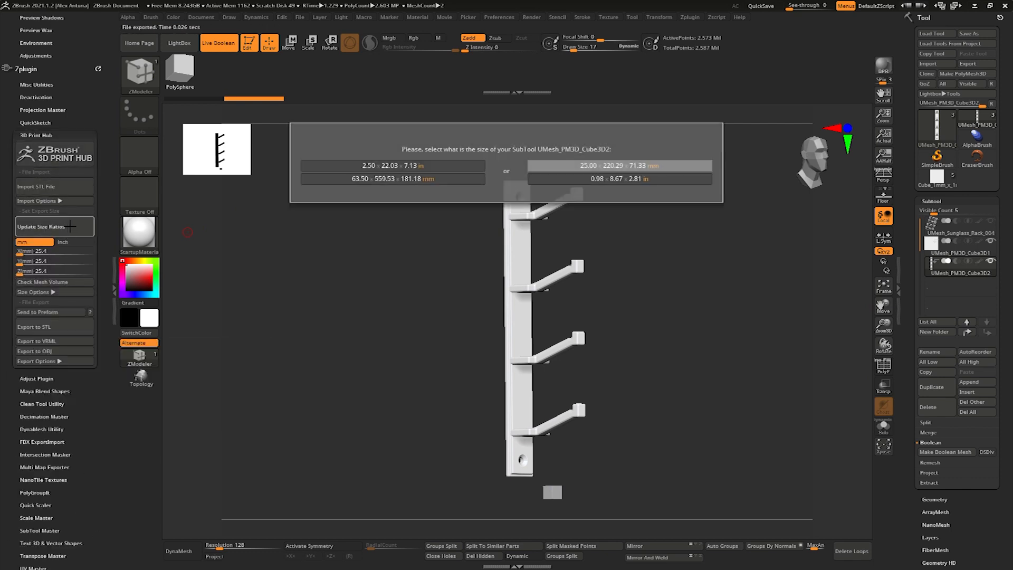
click(591, 164)
- Check the merged rack's mesh volume in 3D Print Hub
click(55, 282)
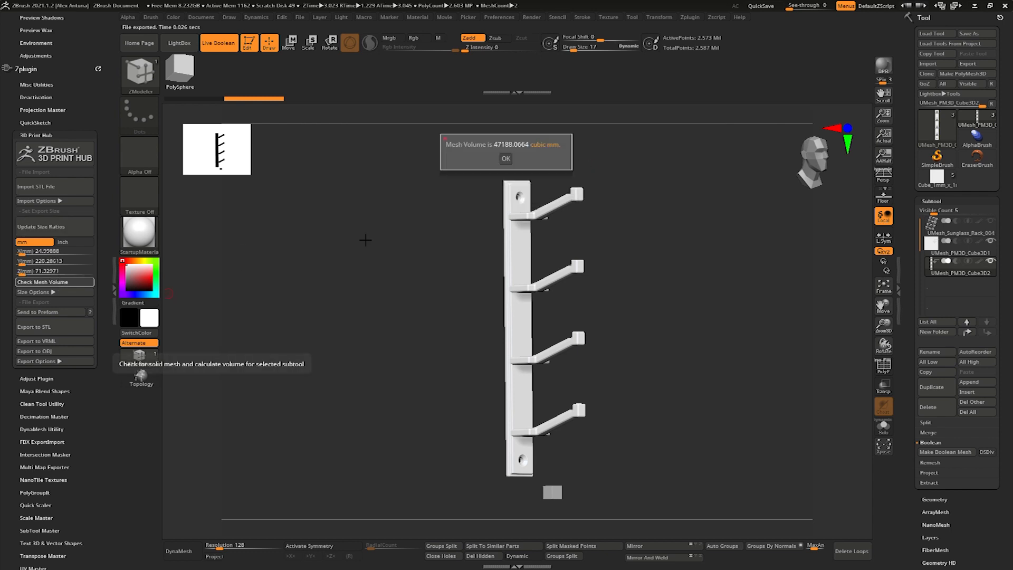
click(506, 159)
drag(689, 266, 678, 305)
- Export the merged rack as an STL in the ZTool folder, adapting the file name from Sunglass_Rack_003_Bool.stl and accepting the export options
click(969, 64)
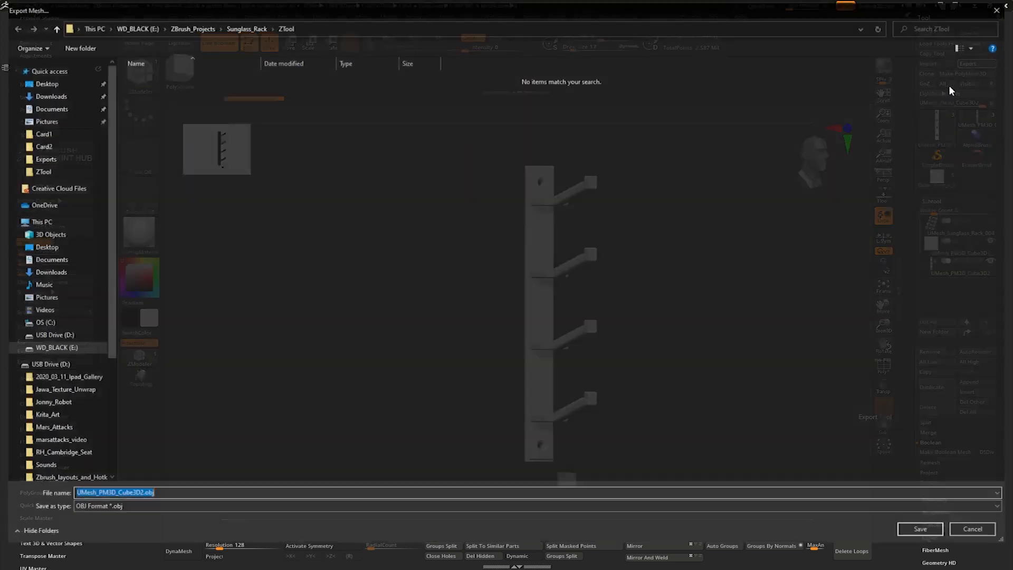
click(245, 27)
double_click(179, 94)
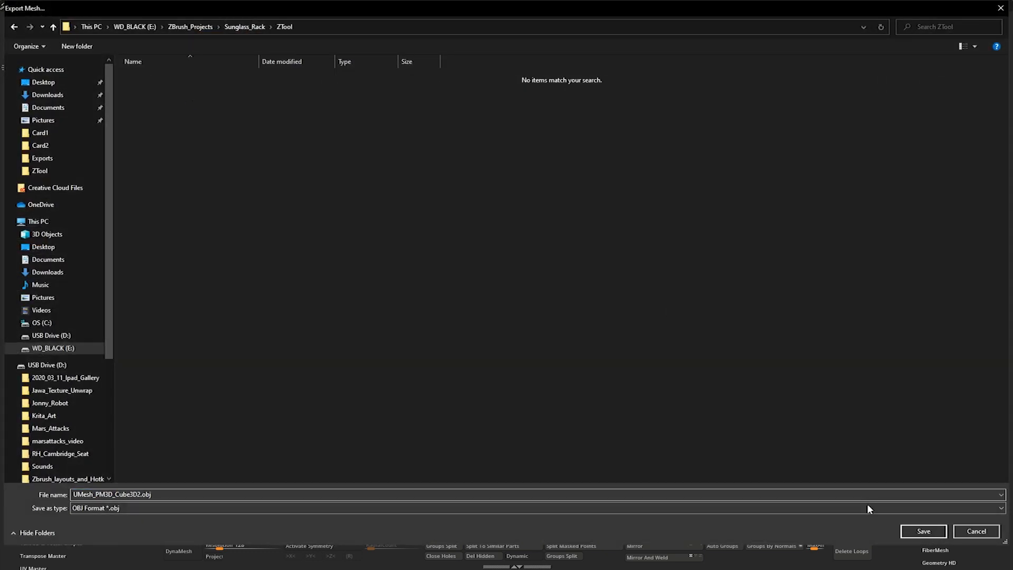
click(866, 504)
click(222, 489)
click(186, 79)
click(124, 494)
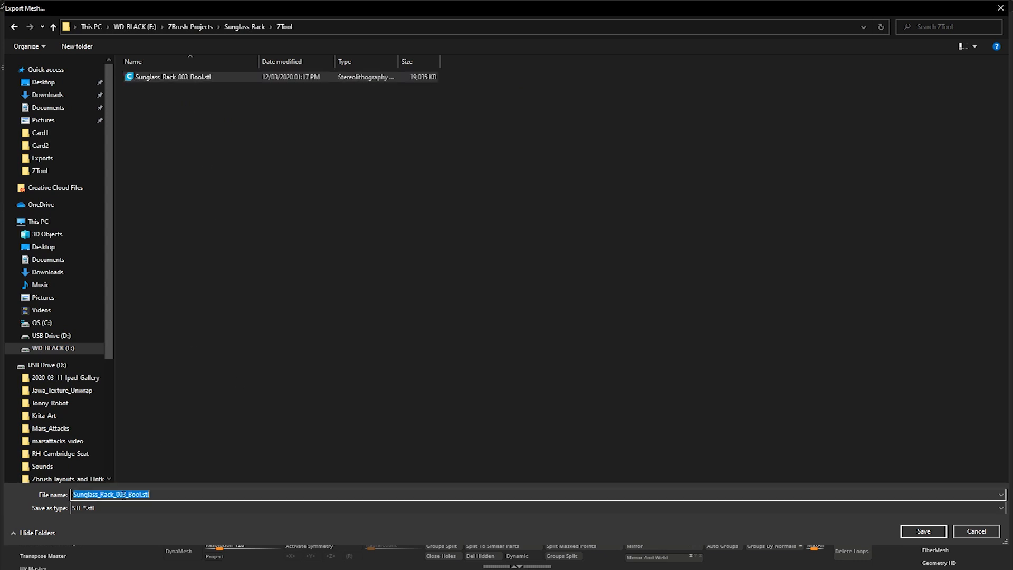
key(BackSpace)
key(Return)
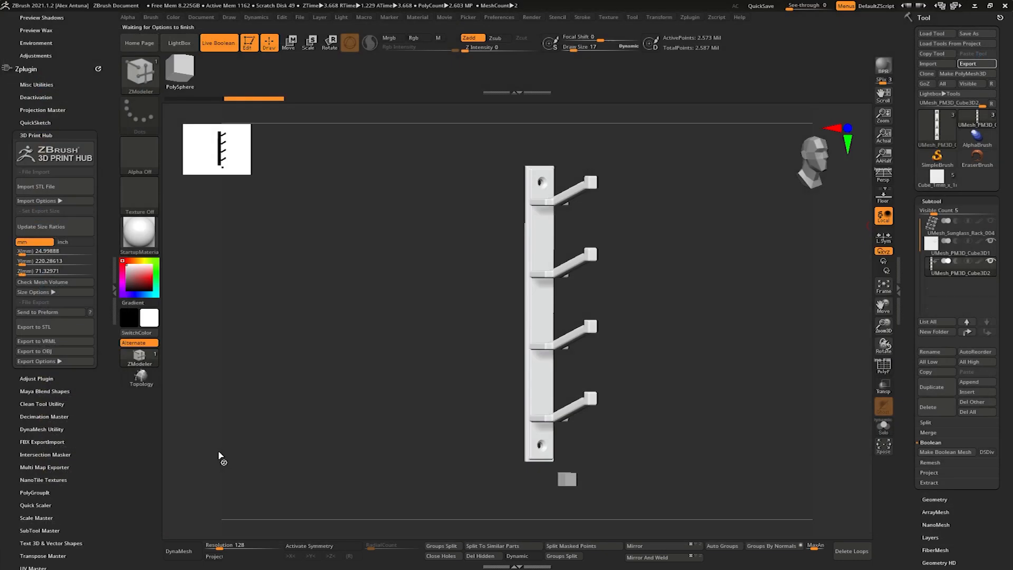
click(478, 397)
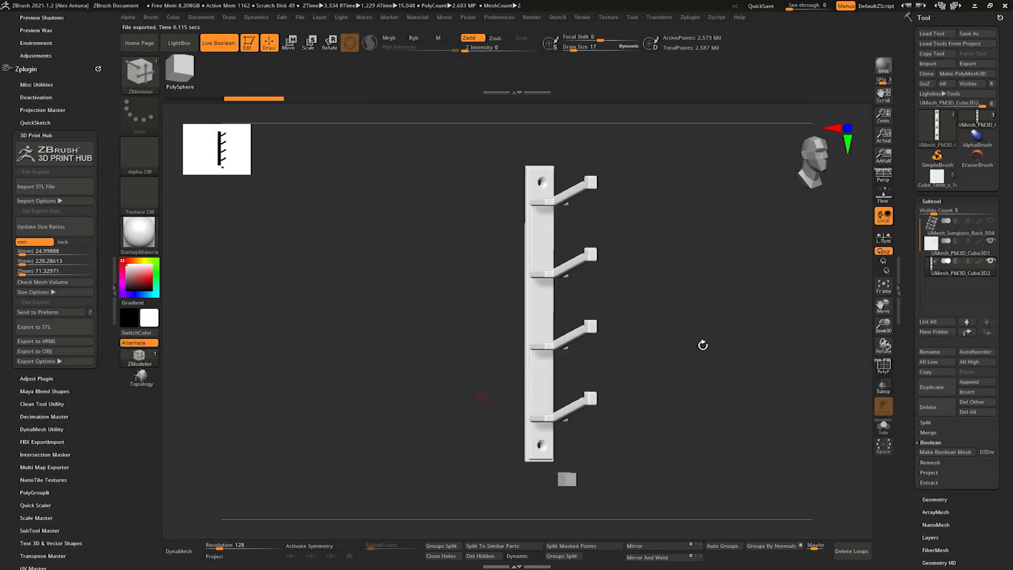
- Show the UMesh_Sunglass_Rack_004 subtool alongside the merged rack and inspect the assembly from several sides
drag(677, 340, 646, 298)
click(991, 221)
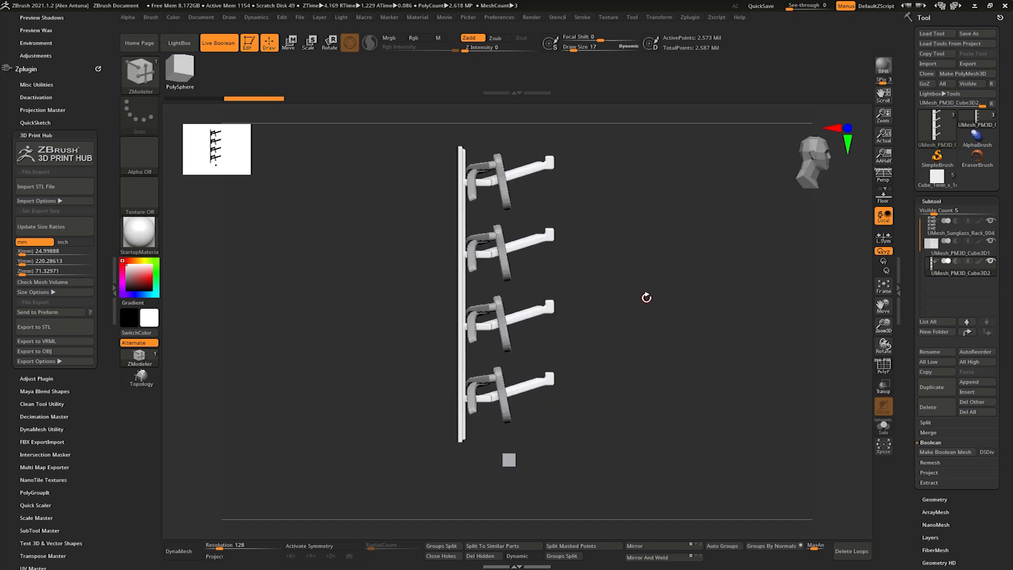
shift+drag(533, 357, 650, 301)
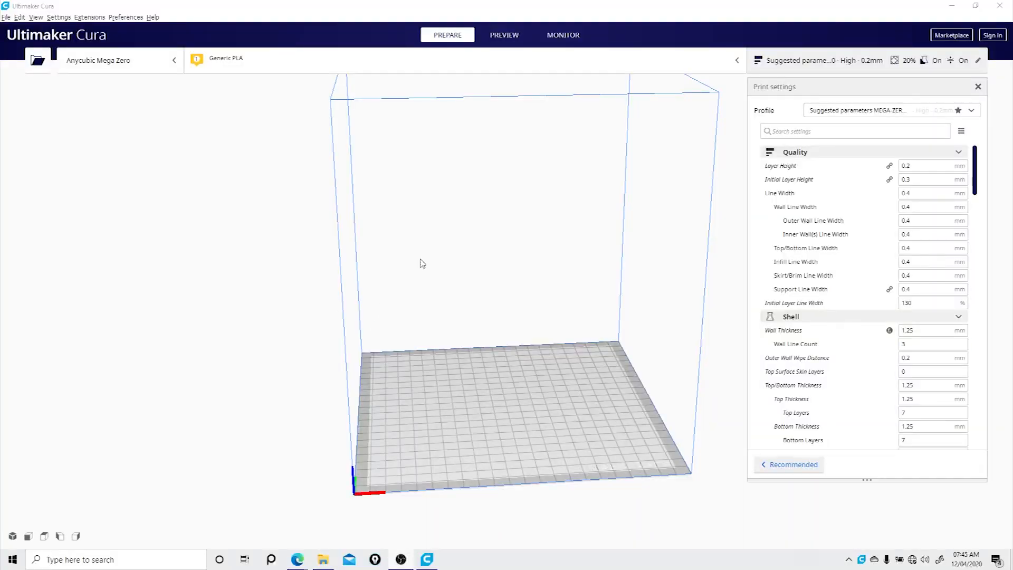
right_drag(421, 262, 310, 276)
- Switch to Ultimaker Cura and open the exported AMZ_Sunglass_Rack_004_Bool model
click(6, 17)
click(35, 39)
click(375, 137)
click(560, 318)
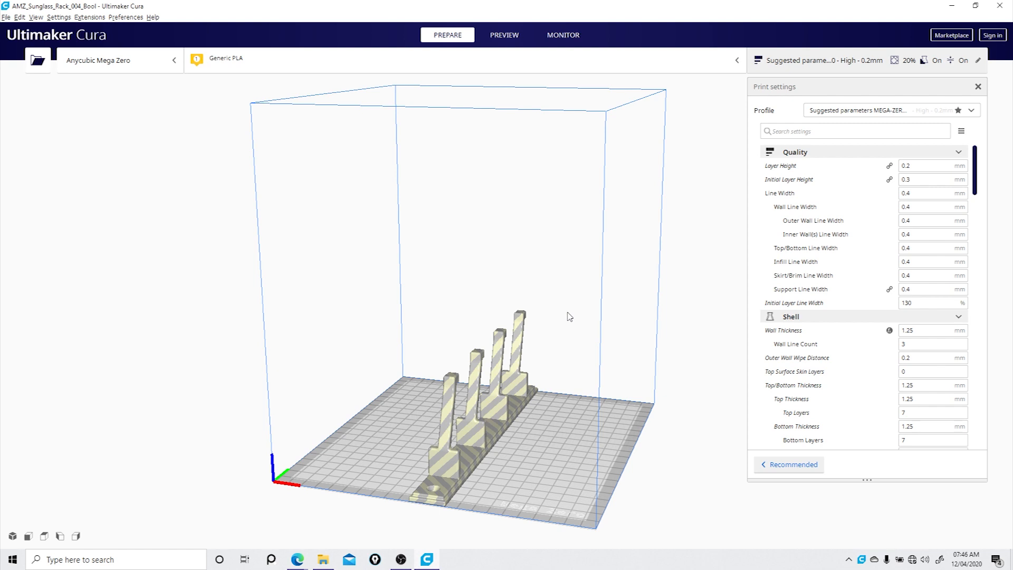
- Select the rack and rotate it about its vertical axis so it lies diagonally across the build plate
right_drag(394, 346, 416, 339)
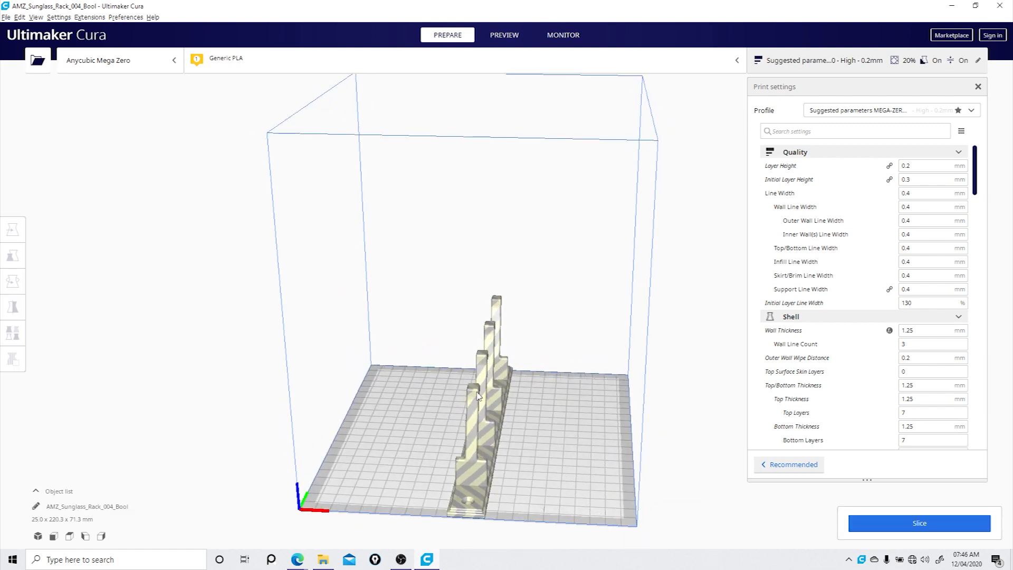
click(477, 393)
click(13, 281)
right_drag(580, 441, 462, 430)
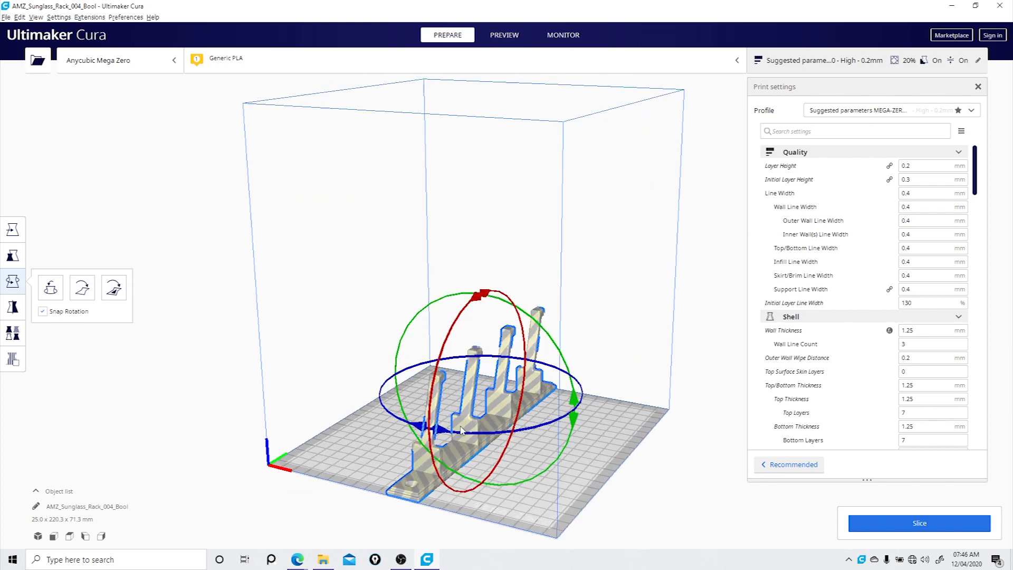
drag(466, 436, 352, 441)
right_drag(451, 402, 513, 446)
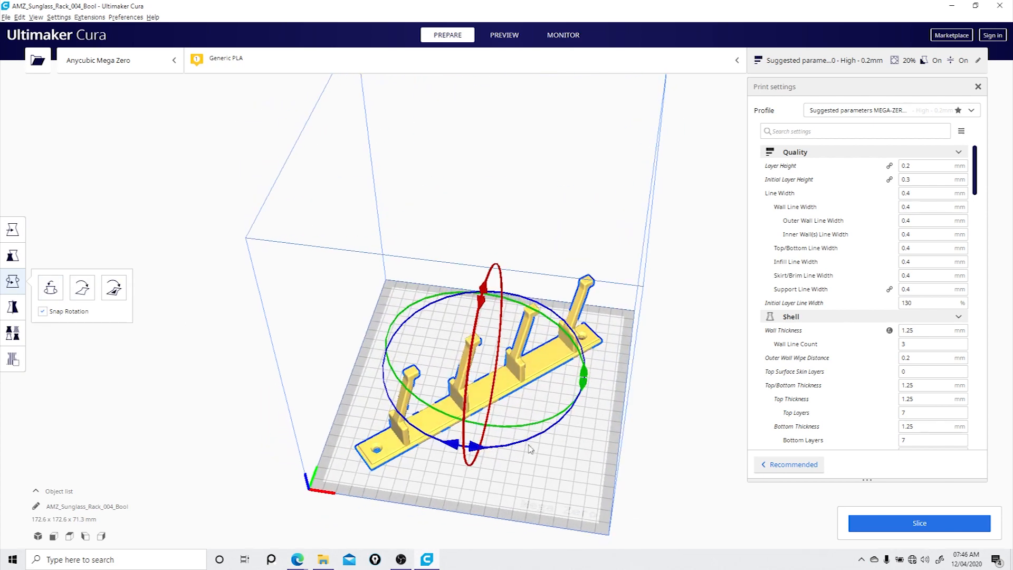
drag(503, 431, 536, 431)
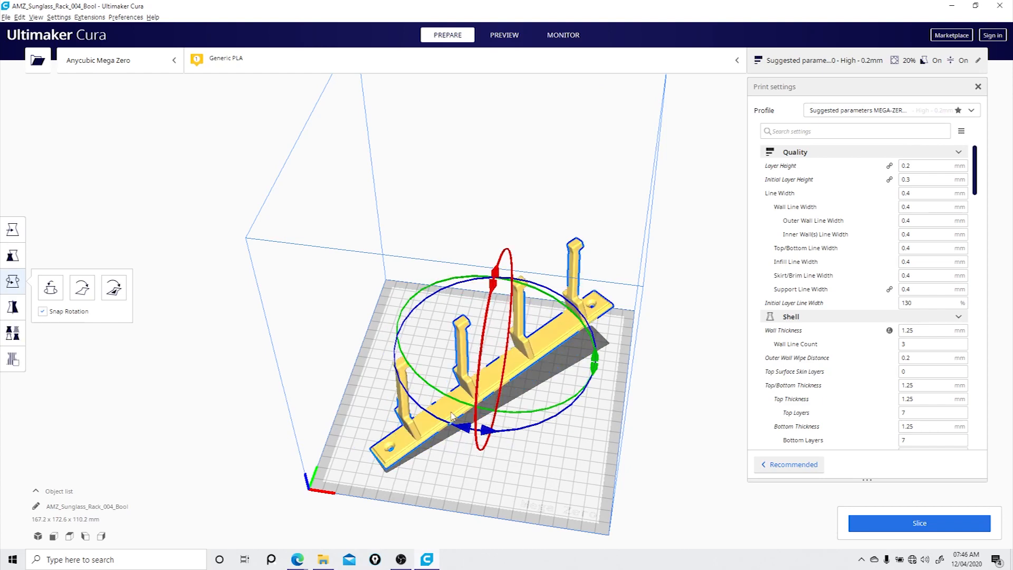
right_drag(161, 341, 197, 322)
key(ctrl+z)
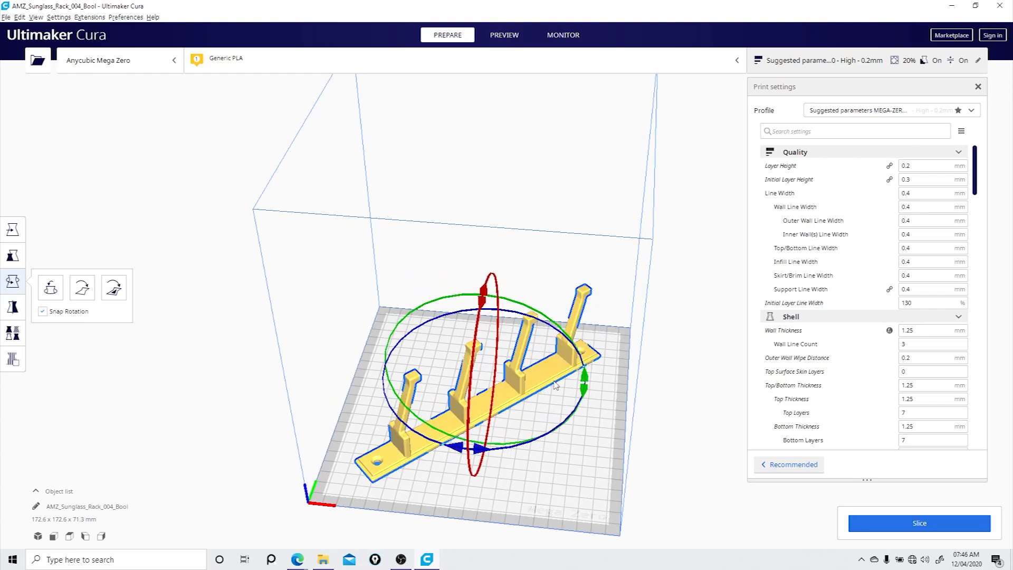
- Try a different diagonal angle for the rack about its vertical axis, then turn it back to the corner-to-corner orientation
right_drag(565, 404, 551, 378)
mouse_move(530, 432)
mouse_down()
mouse_move(602, 448)
mouse_move(628, 439)
mouse_move(511, 431)
mouse_up()
right_drag(666, 330, 576, 433)
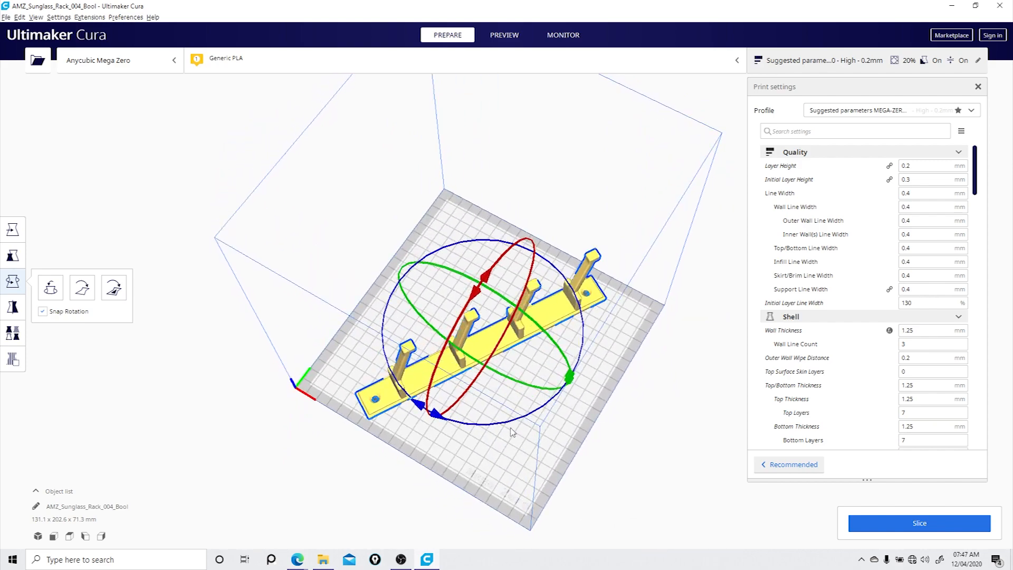
drag(501, 424, 484, 428)
right_drag(573, 453, 534, 385)
- Set the infill density to 15% in the print settings
drag(976, 176, 977, 264)
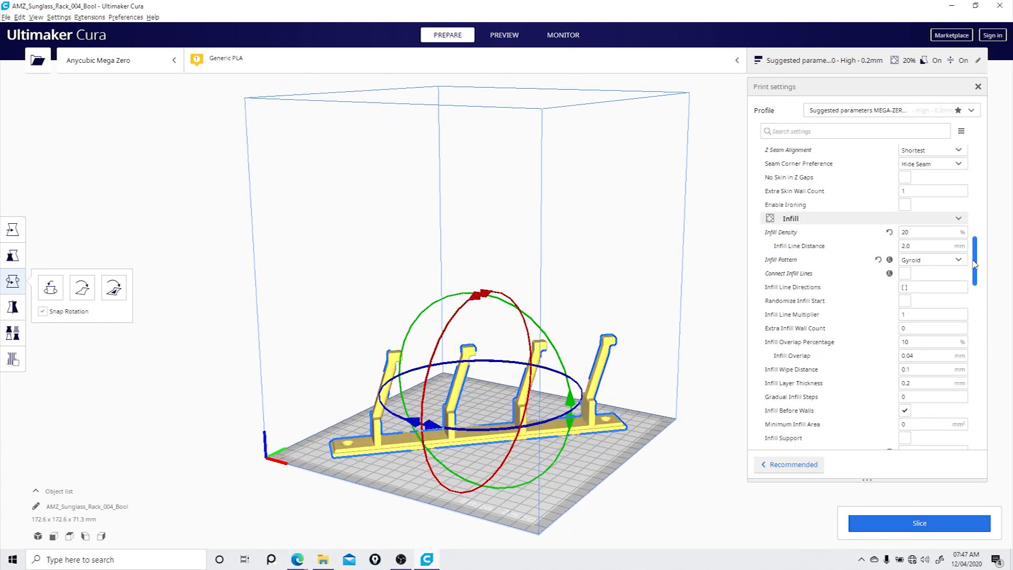
scroll(924, 201, down, 2)
double_click(923, 188)
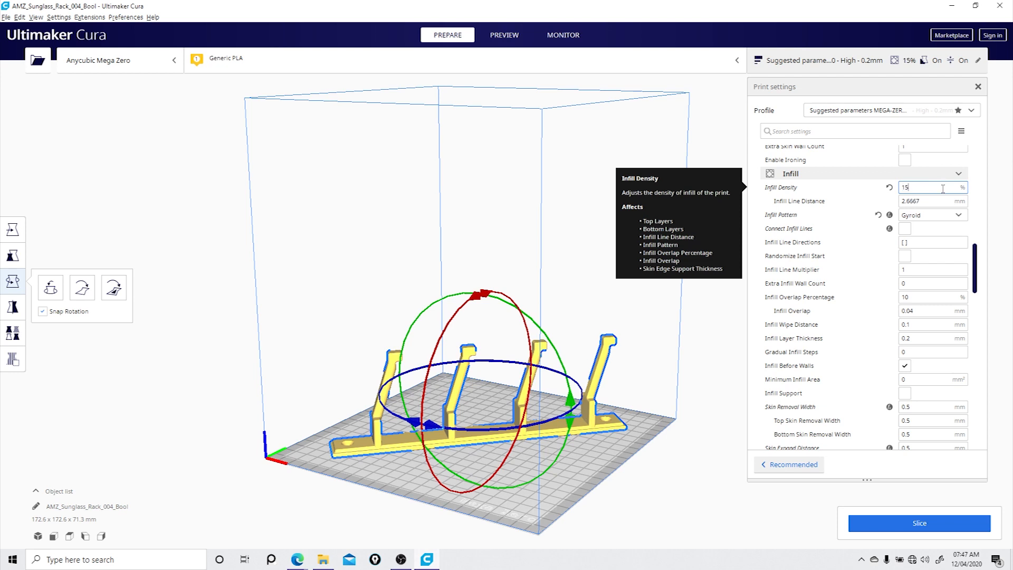
- Review the support settings, slice the rack, and open its layer preview
drag(976, 287, 984, 388)
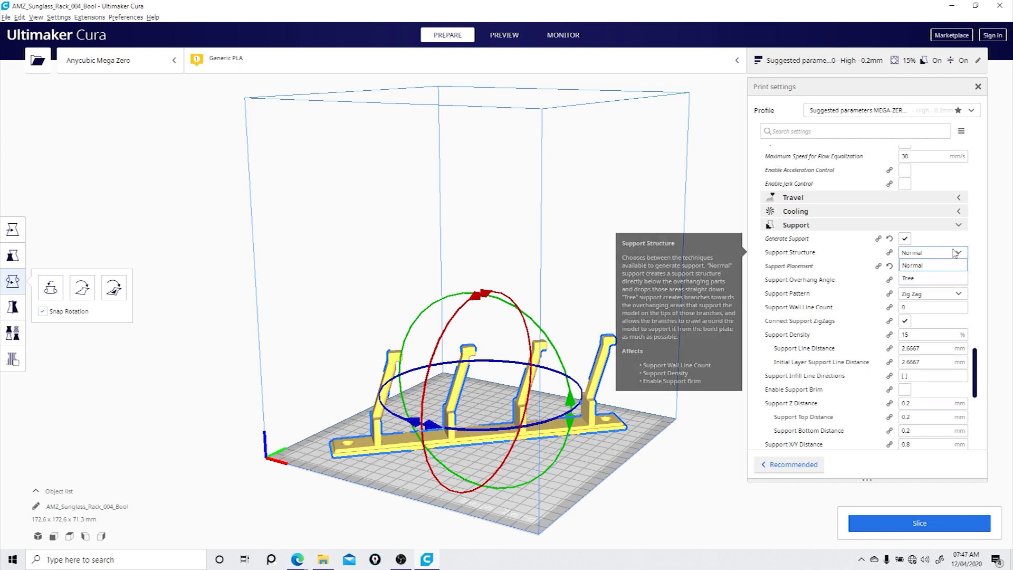
click(887, 525)
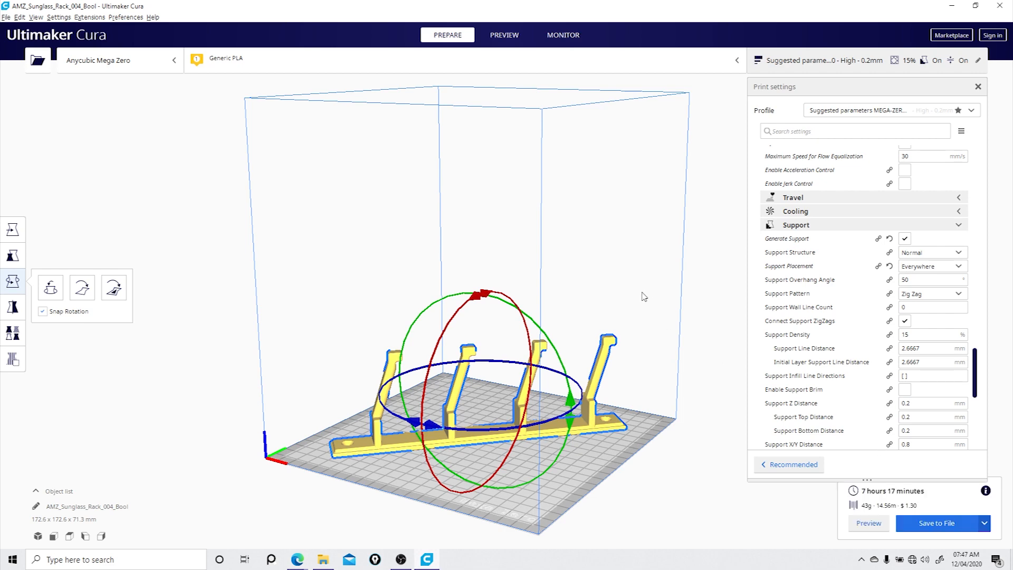
click(868, 523)
- Examine the sliced rack closely, checking the generated supports beneath the angled hooks and their tips
right_drag(226, 335, 419, 308)
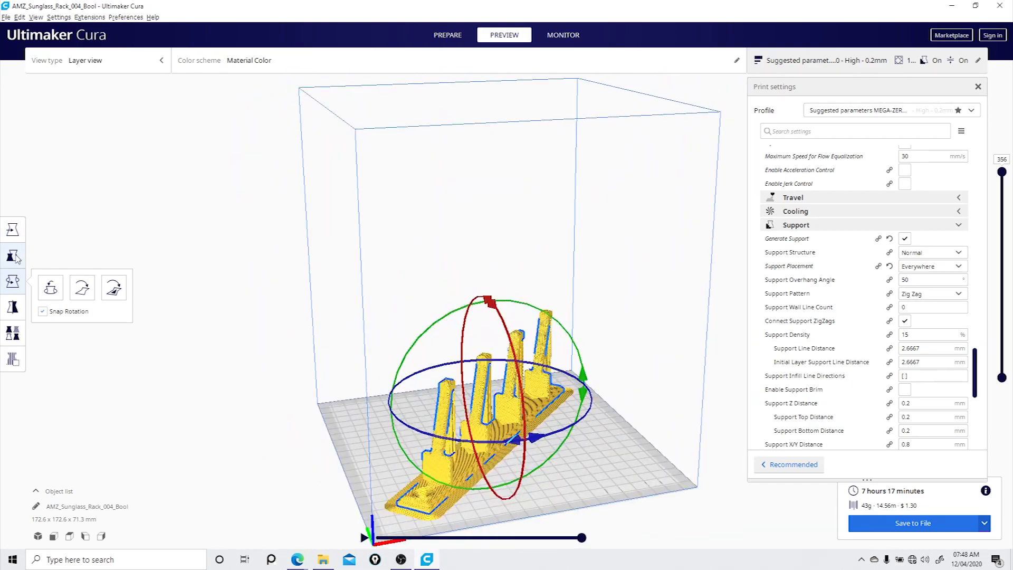
click(12, 230)
right_drag(640, 366, 589, 349)
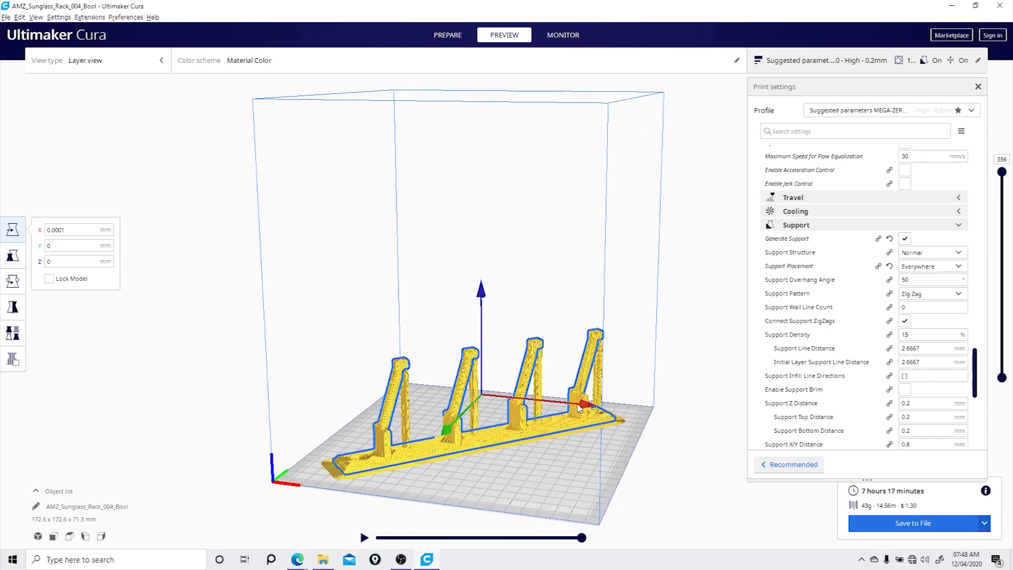
scroll(538, 443, up, 6)
middle_drag(513, 463, 601, 159)
scroll(579, 211, up, 4)
mouse_move(391, 346)
right_down()
mouse_move(343, 385)
mouse_move(433, 346)
mouse_move(545, 344)
mouse_move(362, 339)
mouse_move(484, 342)
mouse_move(538, 360)
mouse_move(380, 363)
right_up()
scroll(382, 364, up, 2)
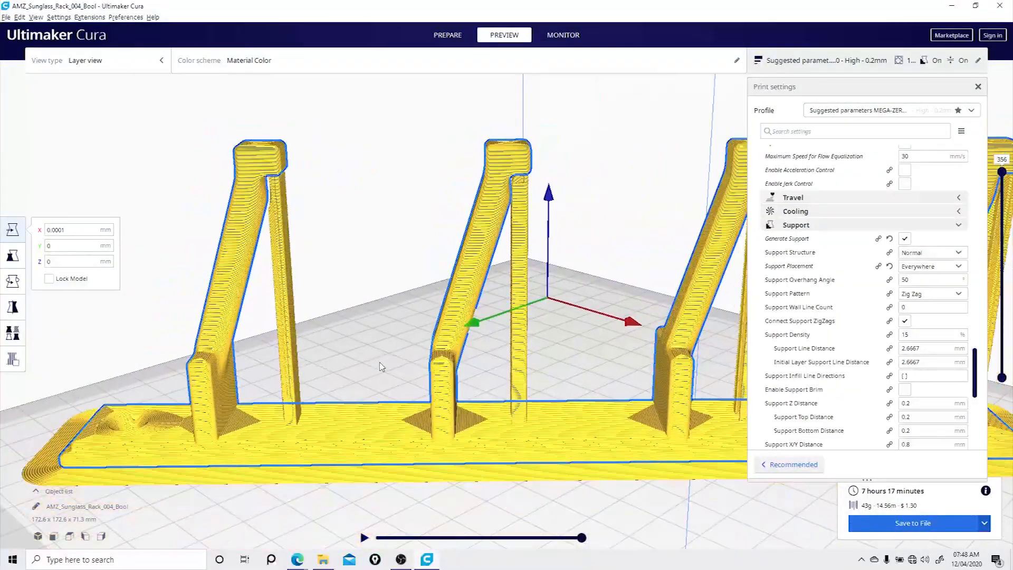
- Set the support overhang angle to 35°, slice the rack again, and inspect the supports
double_click(919, 280)
text(35)
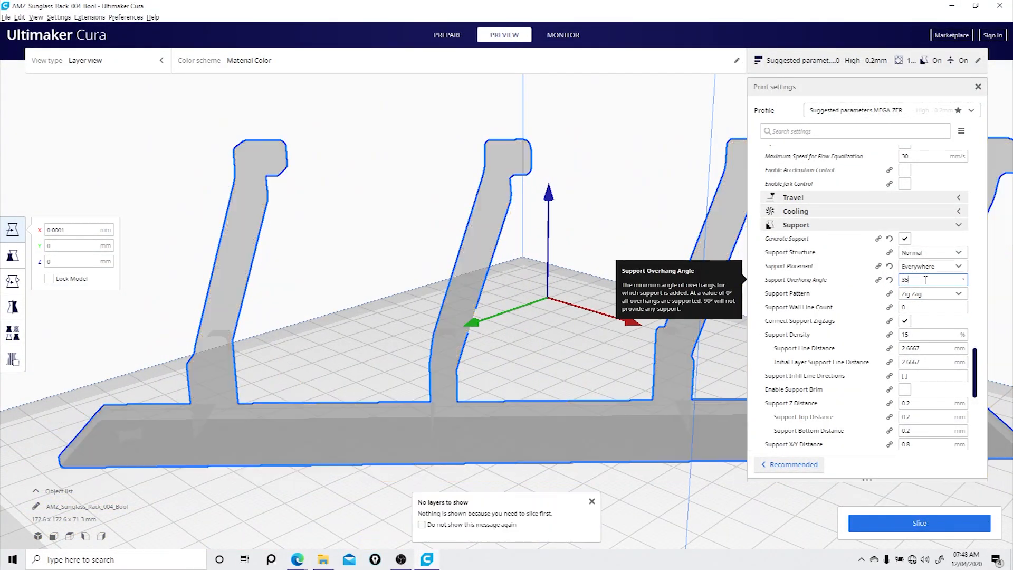
click(902, 522)
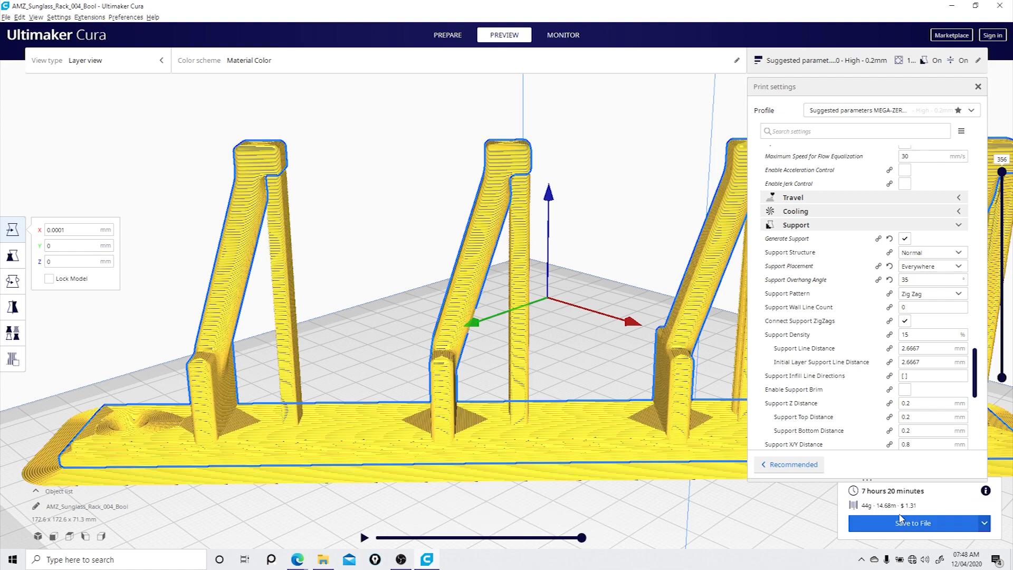
right_drag(573, 323, 644, 382)
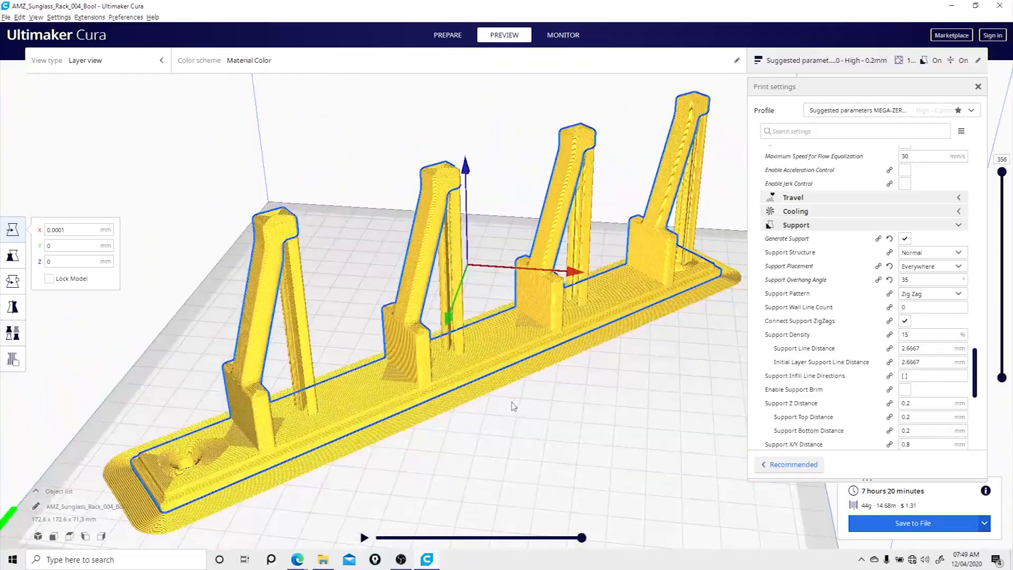
- Try the Lines support pattern, slice the rack with it, and inspect the supports
click(931, 293)
click(921, 306)
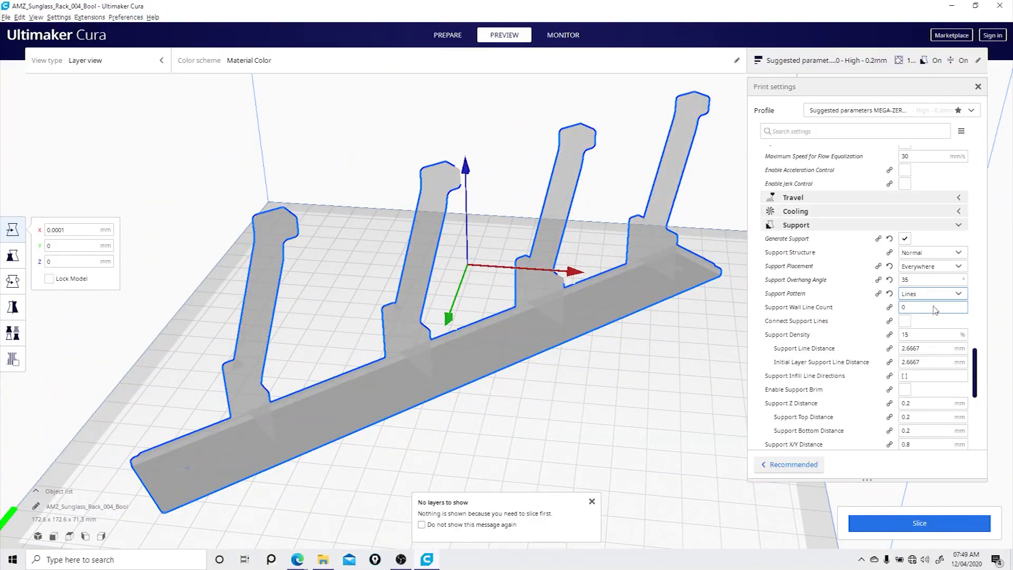
click(897, 516)
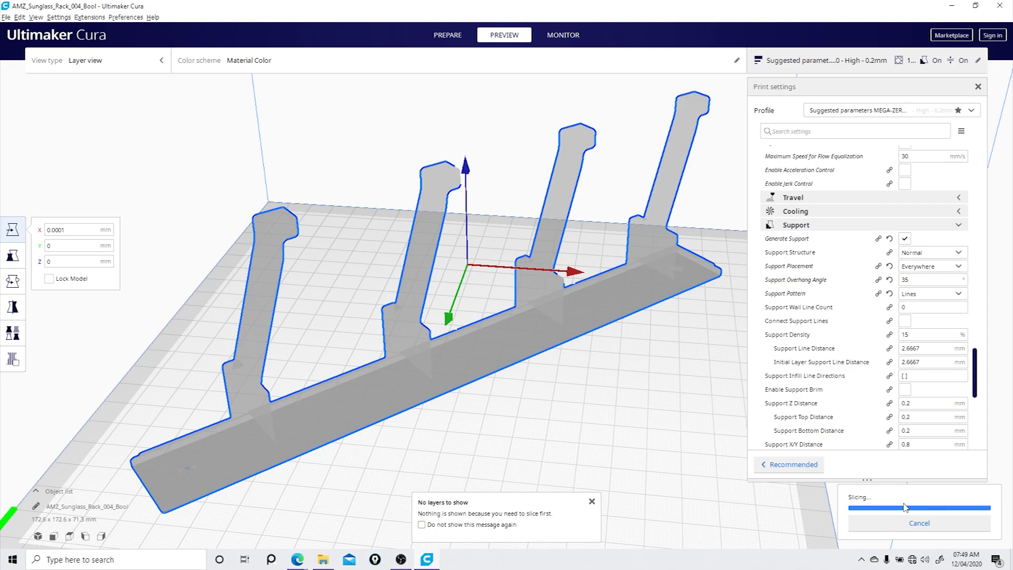
right_drag(596, 405, 622, 384)
- Switch the support pattern back to Zig Zag and set the support density to 25%
click(947, 294)
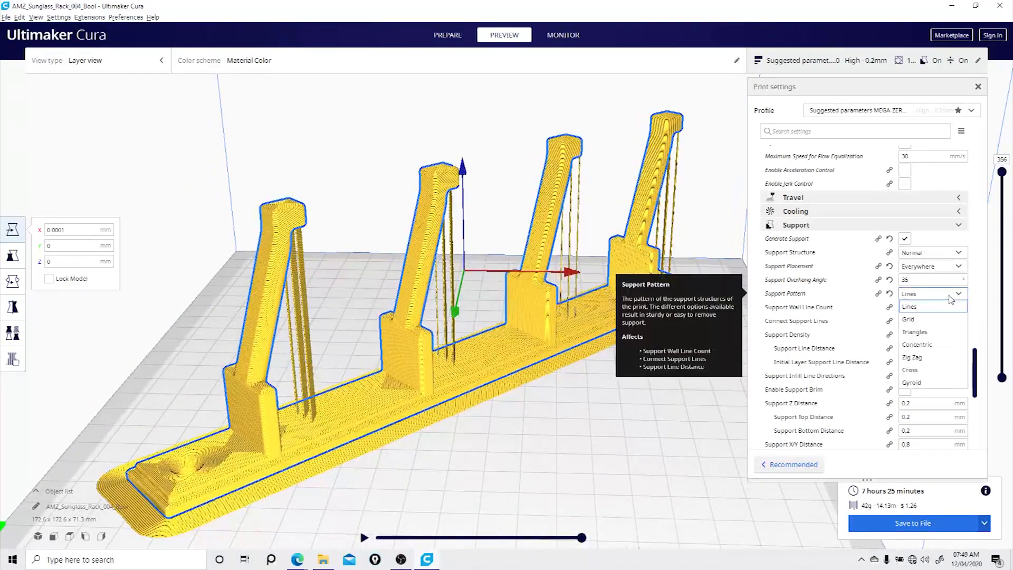
click(932, 358)
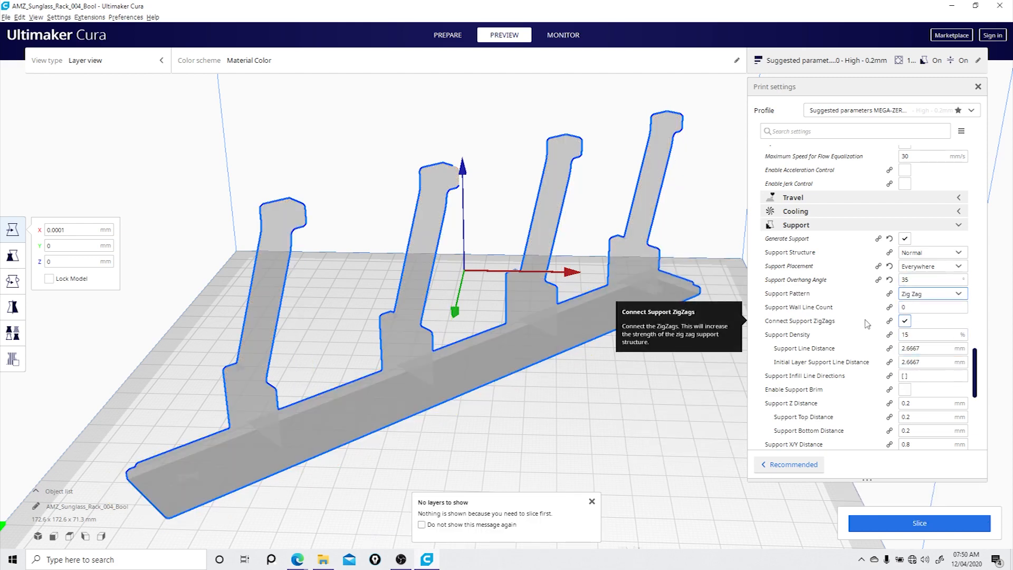
click(924, 336)
text(25)
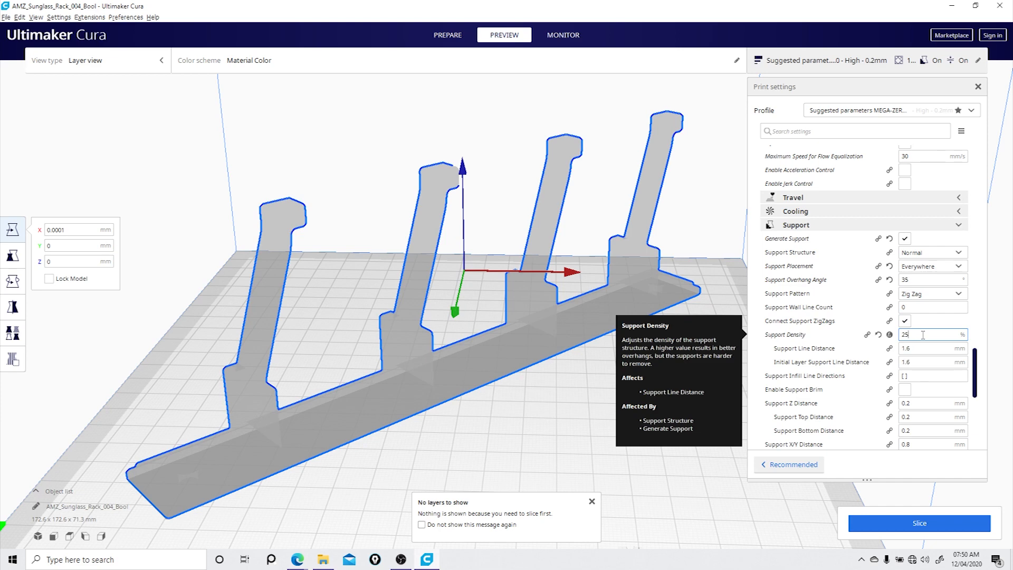
- Review the infill, shell, and quality settings, including the wall thickness, and slice the rack with the updated supports
scroll(871, 366, up, 10)
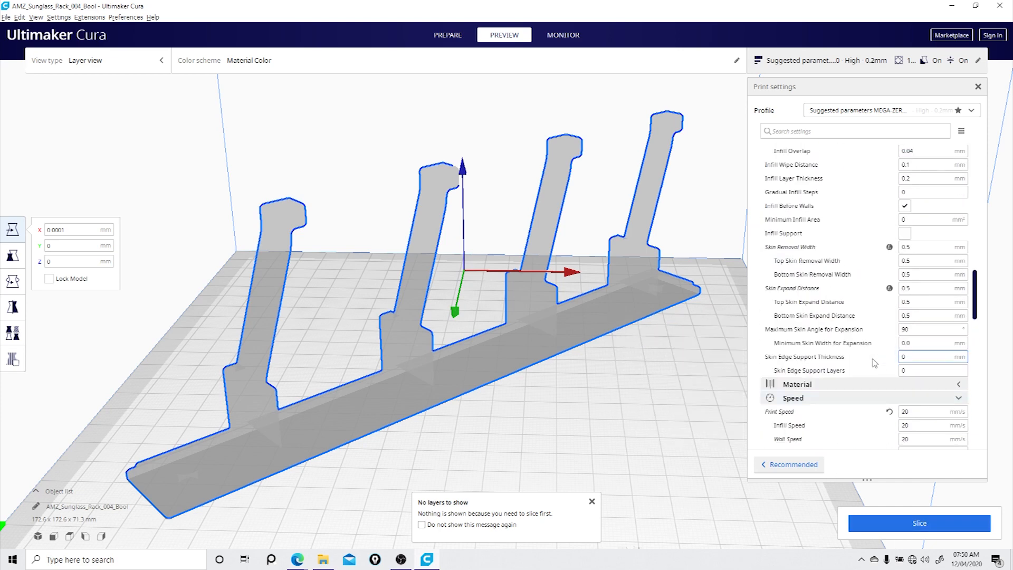
scroll(880, 336, up, 8)
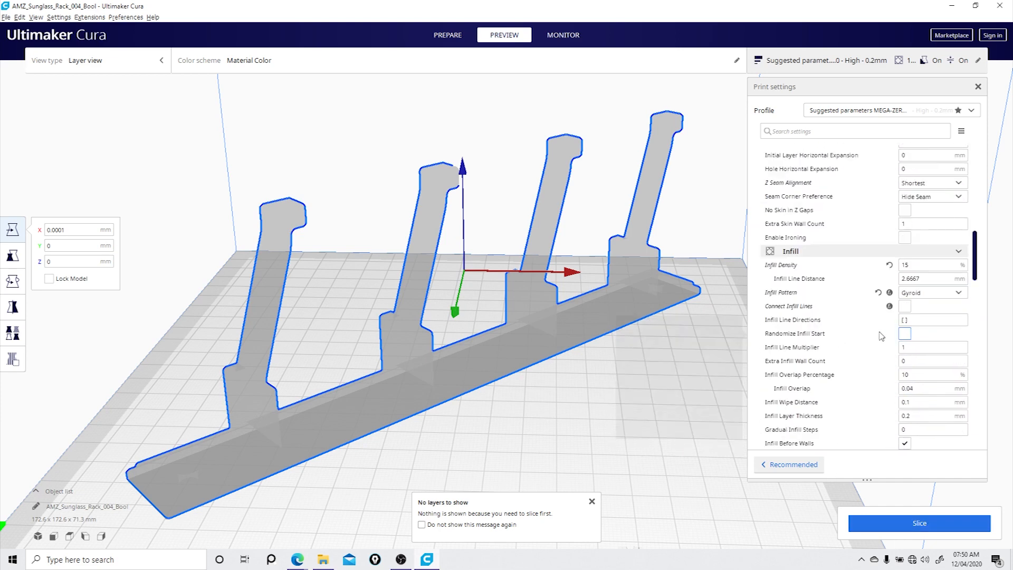
scroll(881, 337, up, 3)
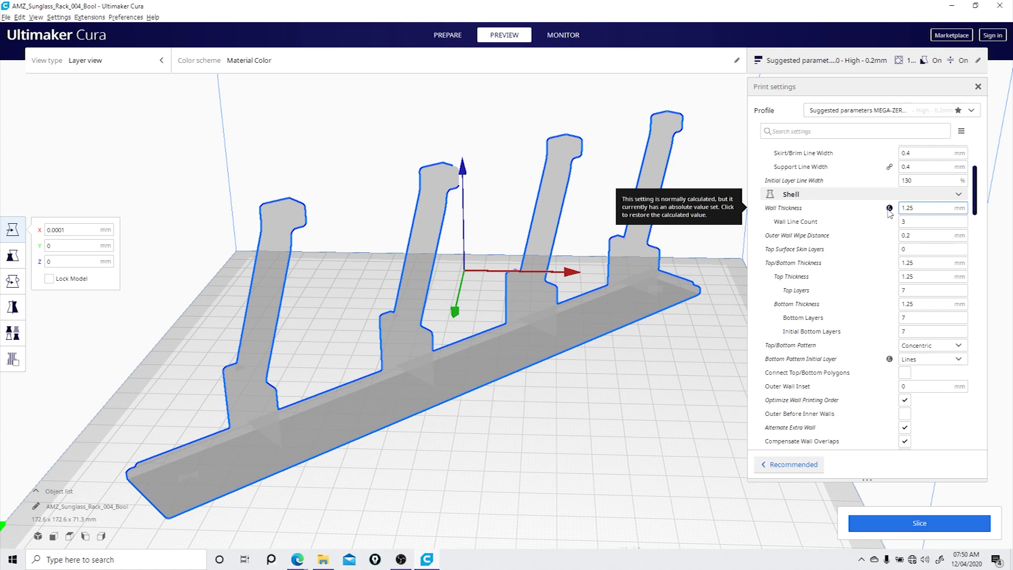
click(890, 208)
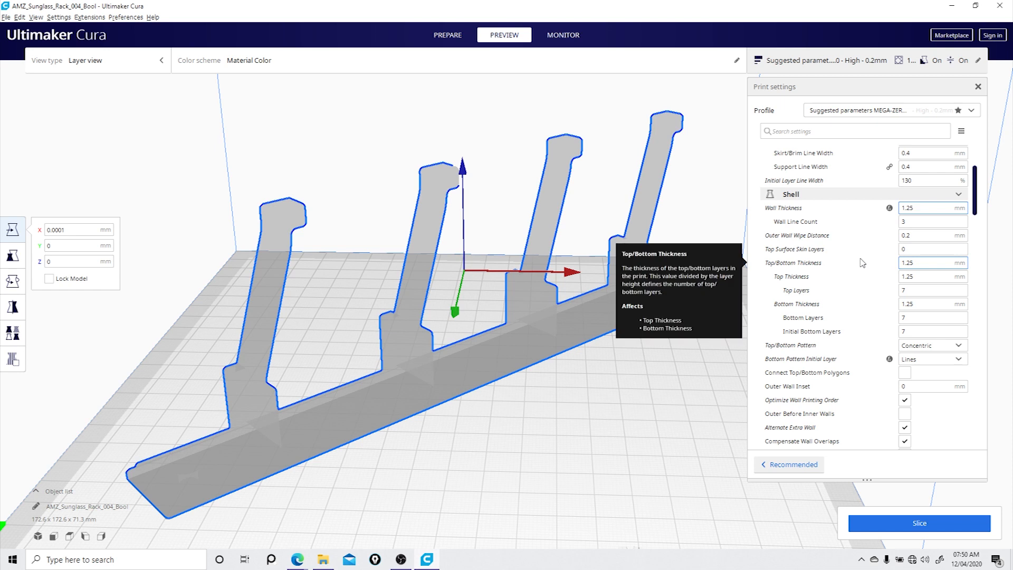
scroll(862, 263, up, 5)
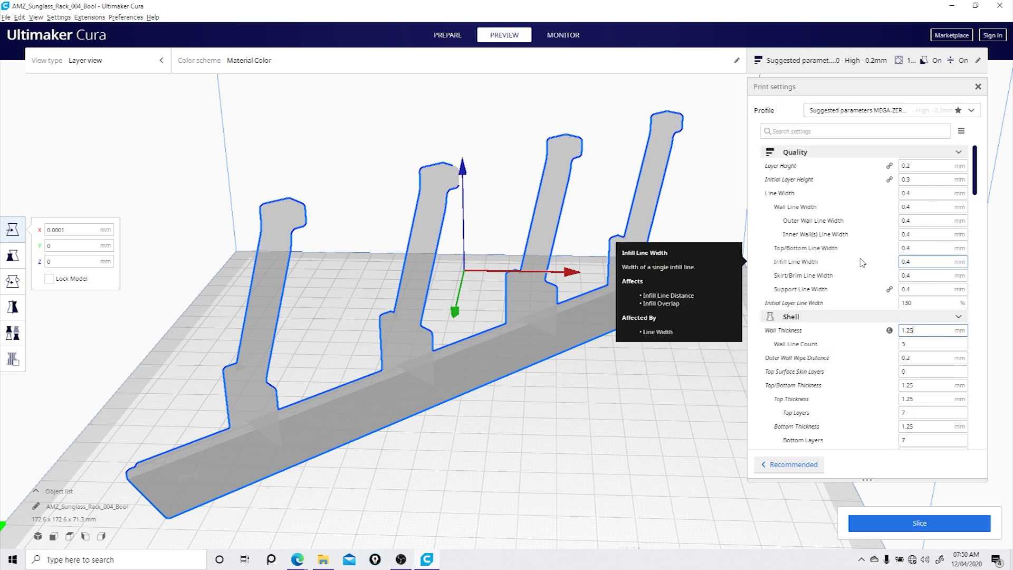
scroll(863, 263, down, 12)
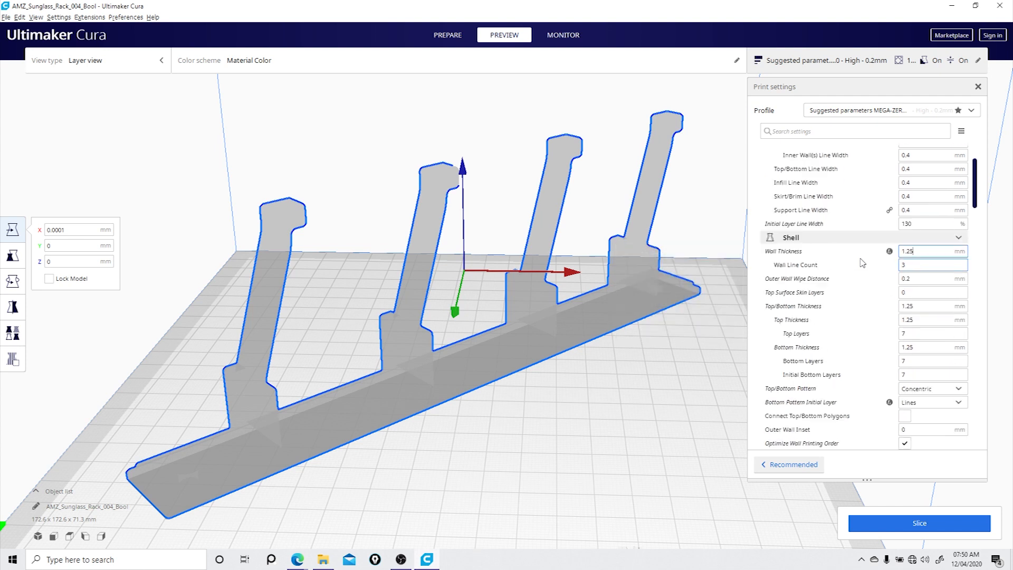
click(888, 521)
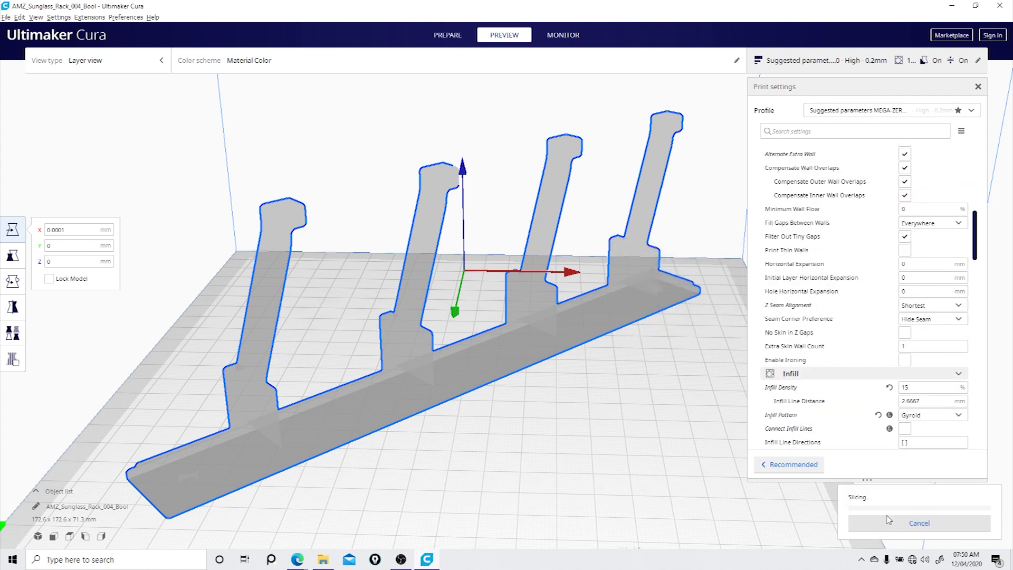